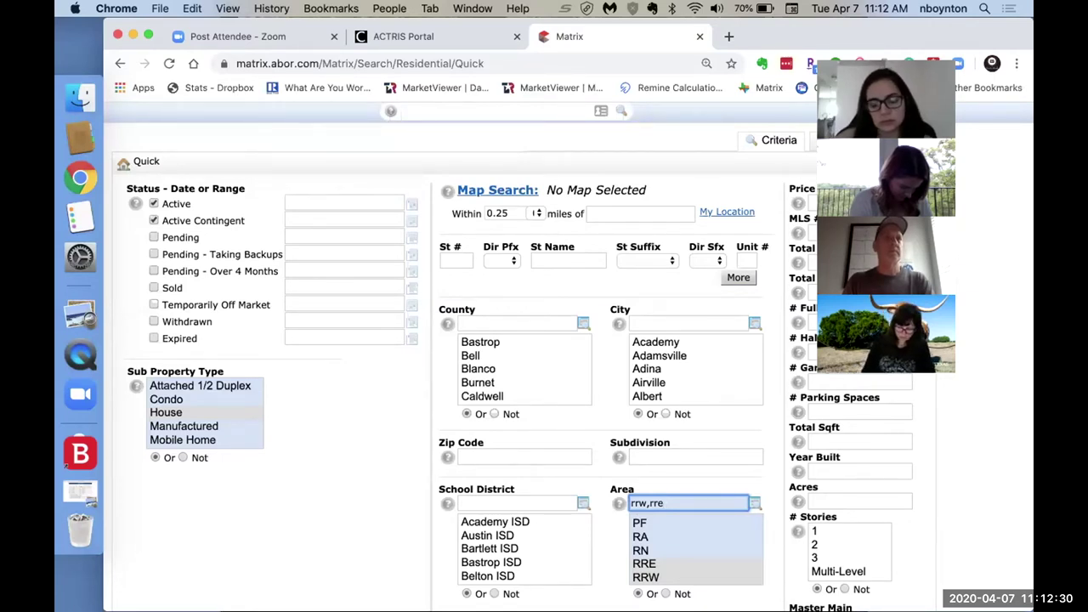
# Select the areas RRW, RRE and RA in the Area filter.
pyautogui.click(656, 576)
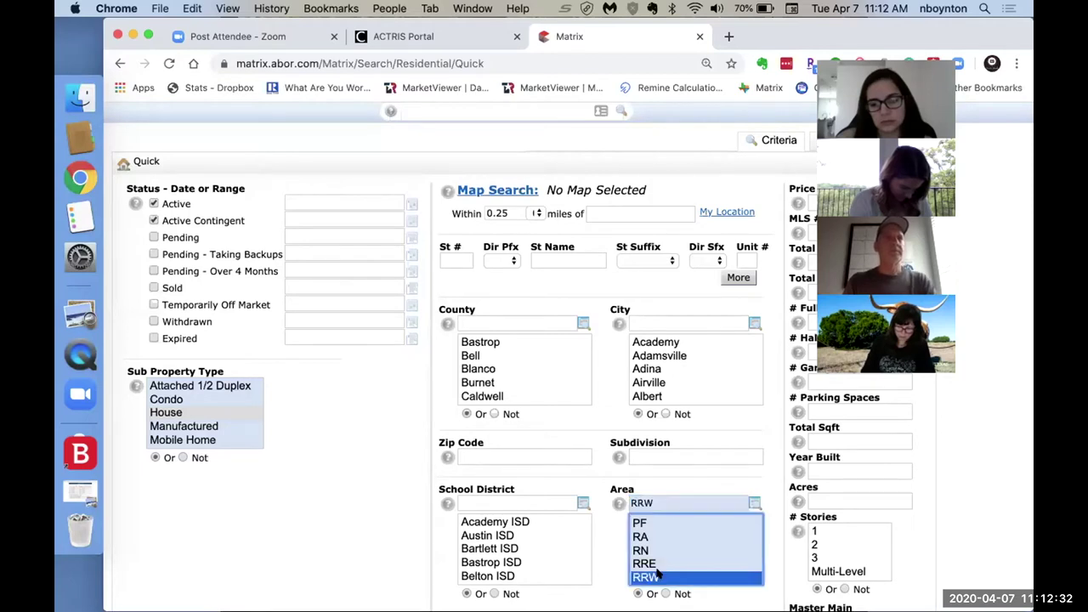
pyautogui.keyDown('super'); pyautogui.click(651, 564); pyautogui.keyUp('super')
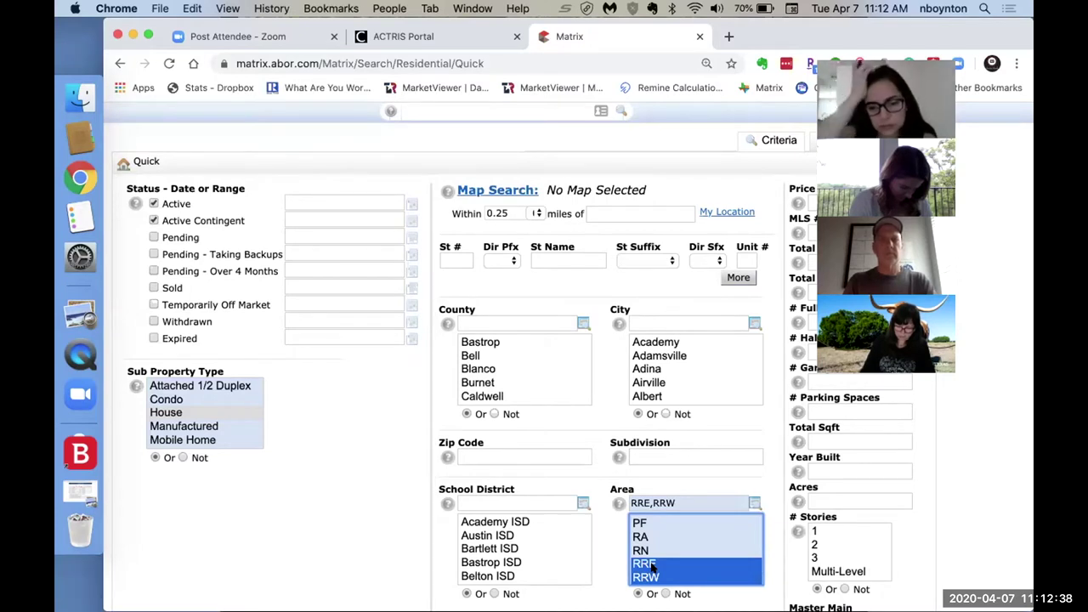
pyautogui.keyDown('super'); pyautogui.click(650, 537); pyautogui.keyUp('super')
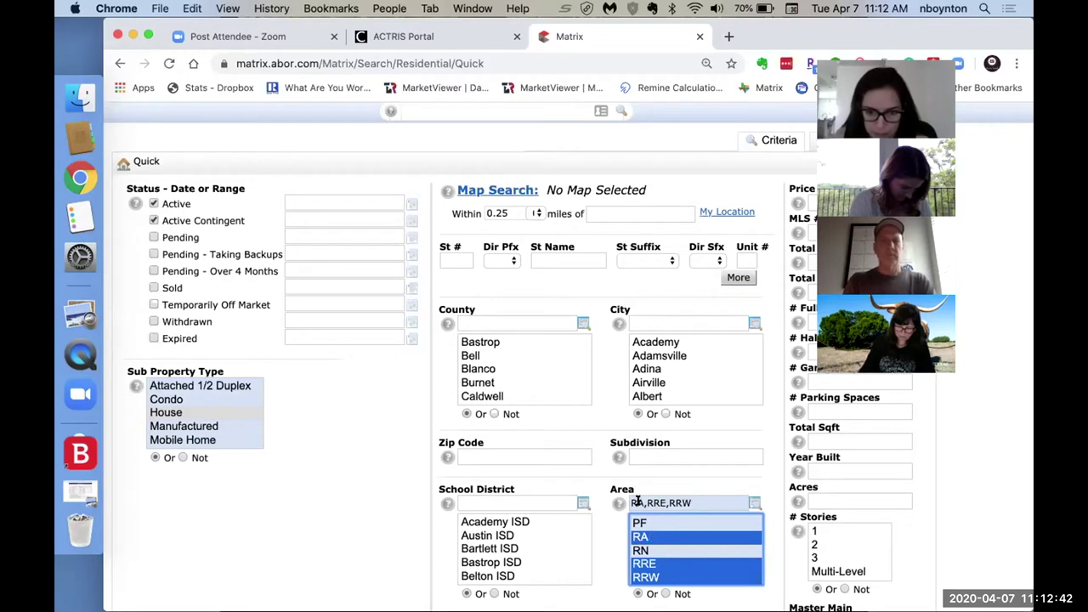
# Remove RA from the Area filter's values.
pyautogui.click(644, 502)
pyautogui.press('BackSpace')
pyautogui.press('BackSpace')
pyautogui.press('BackSpace')
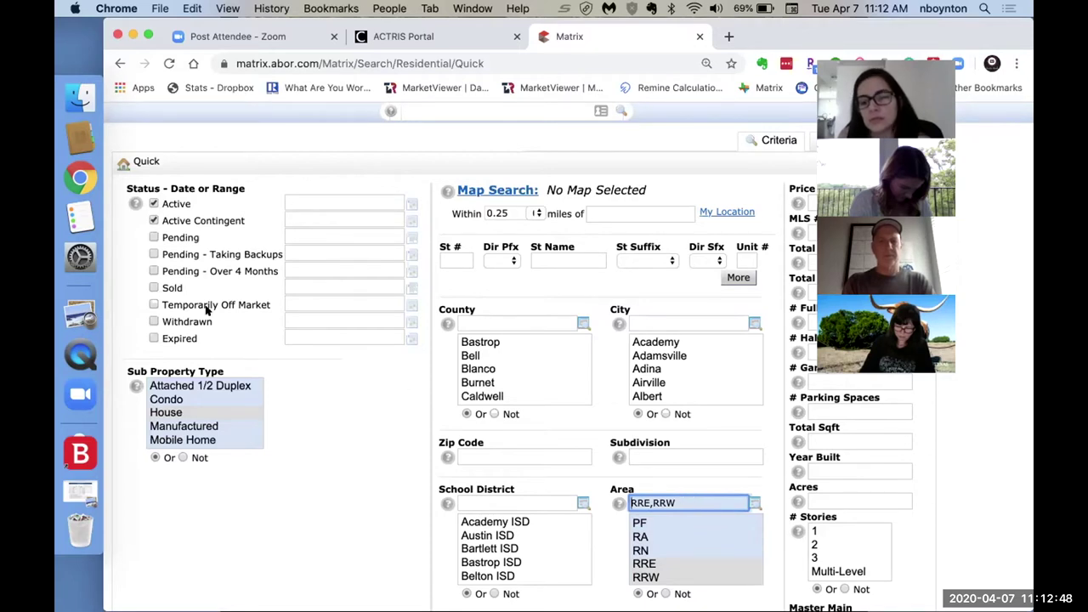
# Include Sold listings in the status criteria with a date range of 0-180.
pyautogui.click(152, 288)
pyautogui.click(358, 281)
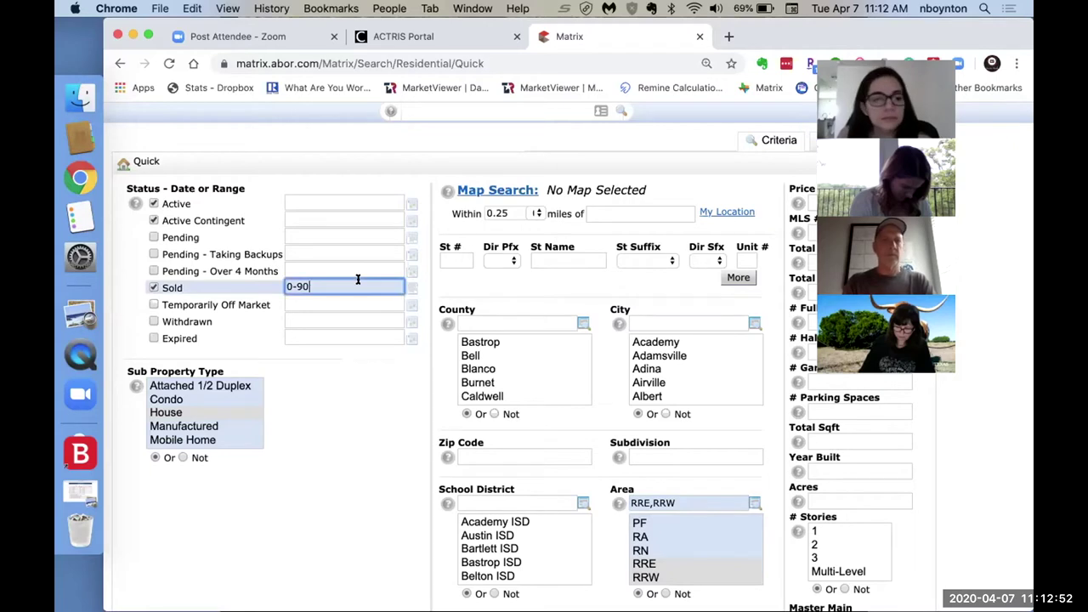
pyautogui.press('BackSpace')
pyautogui.press('BackSpace')
pyautogui.write('1')
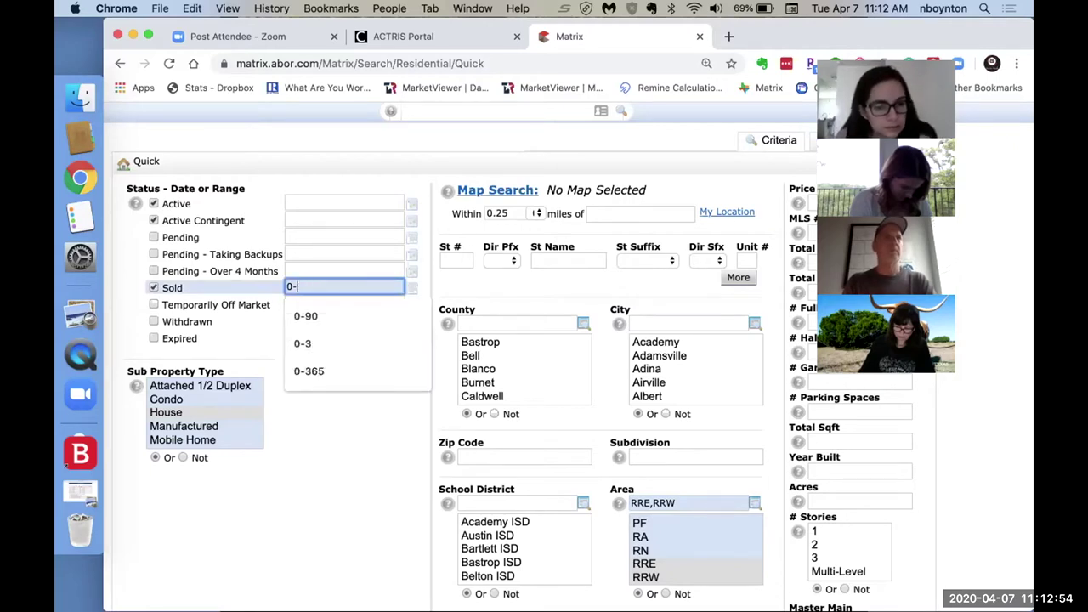
pyautogui.write('80')
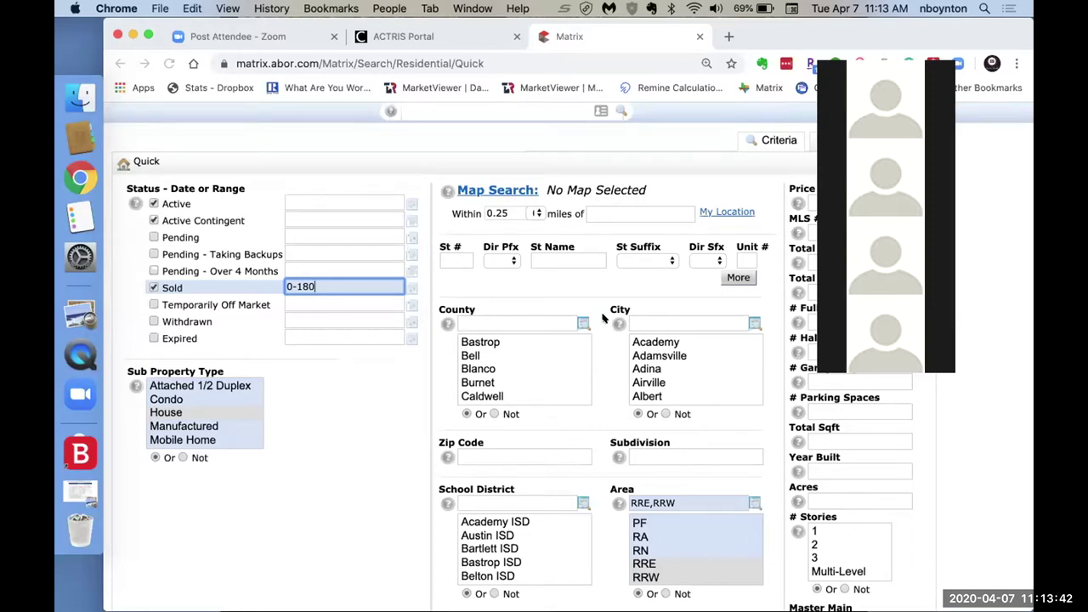
# Limit the total bedrooms to the range 2-4.
pyautogui.scroll(-5, 345, 427)
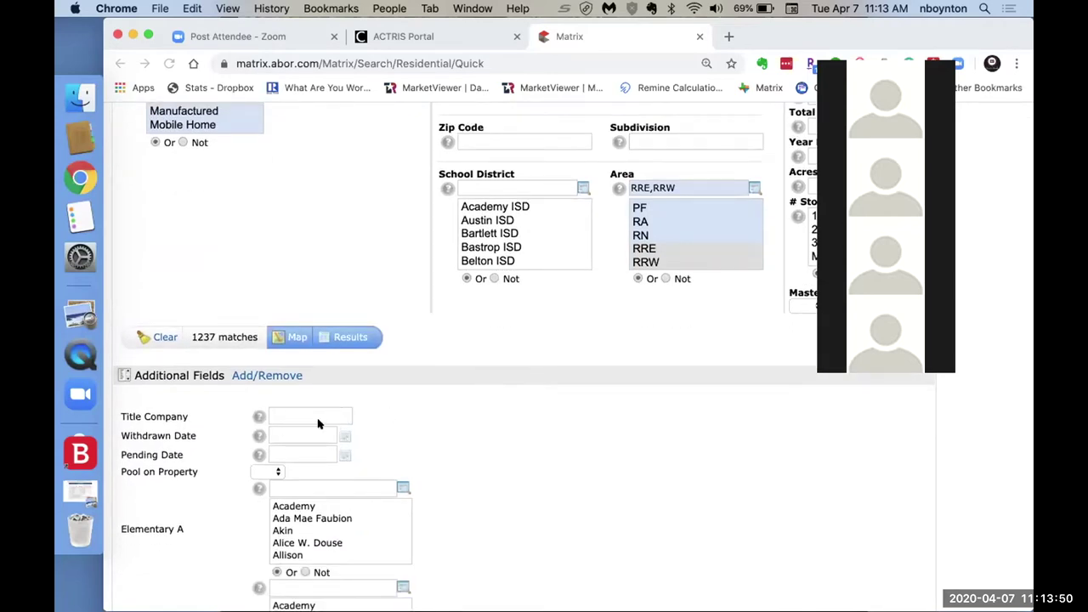
pyautogui.scroll(6, 319, 423)
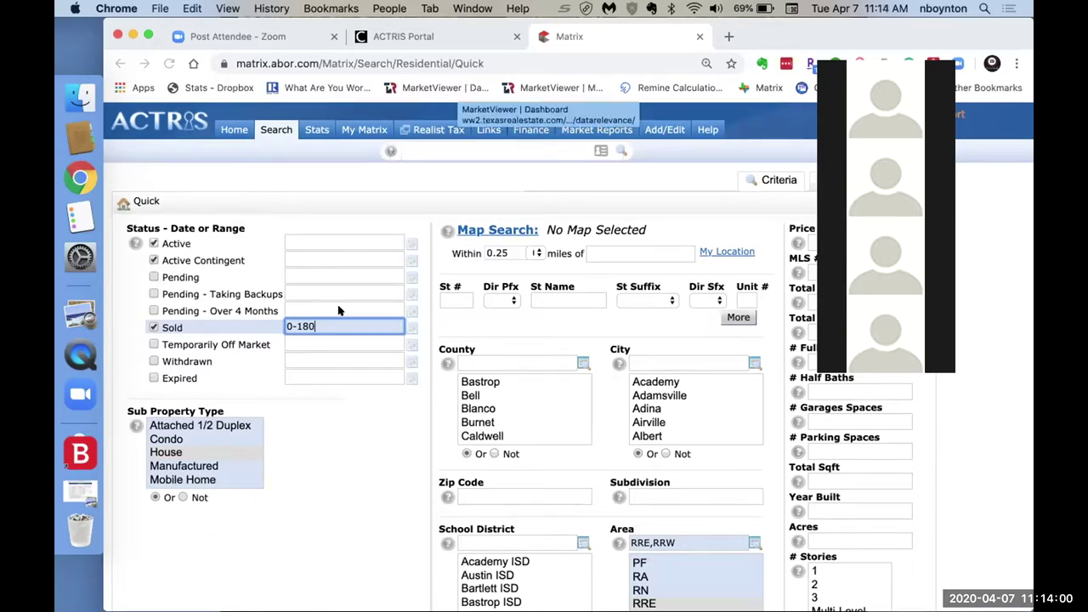
pyautogui.scroll(-2, 338, 465)
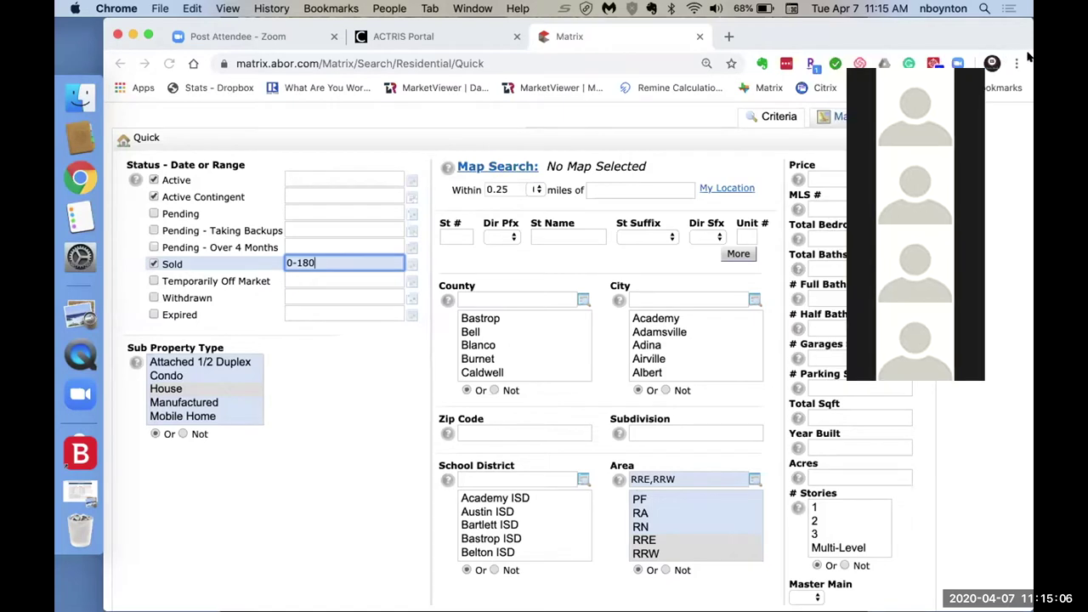
pyautogui.click(830, 232)
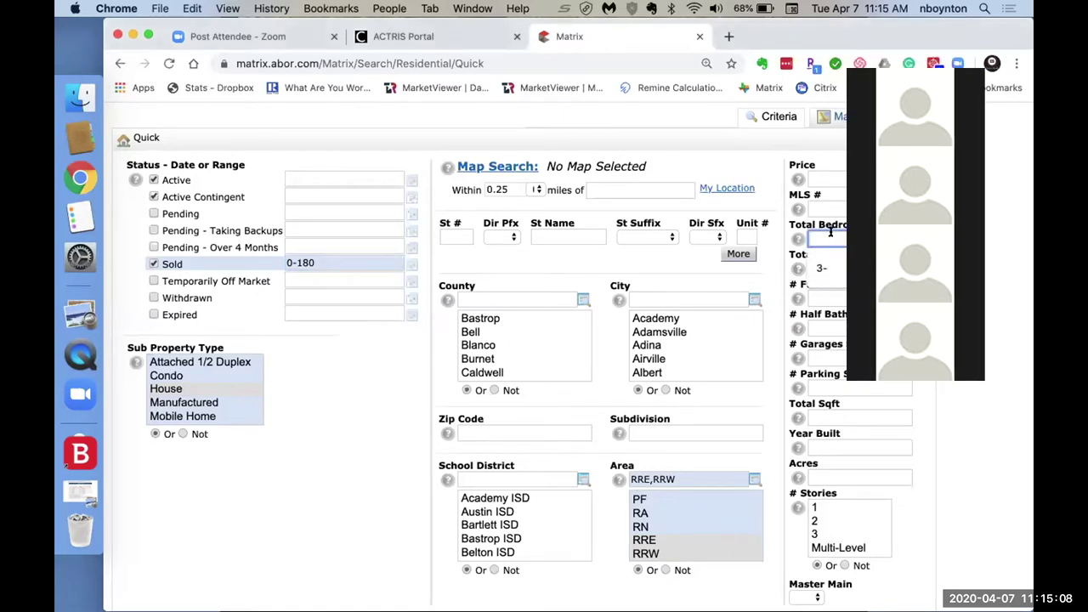
pyautogui.write('2')
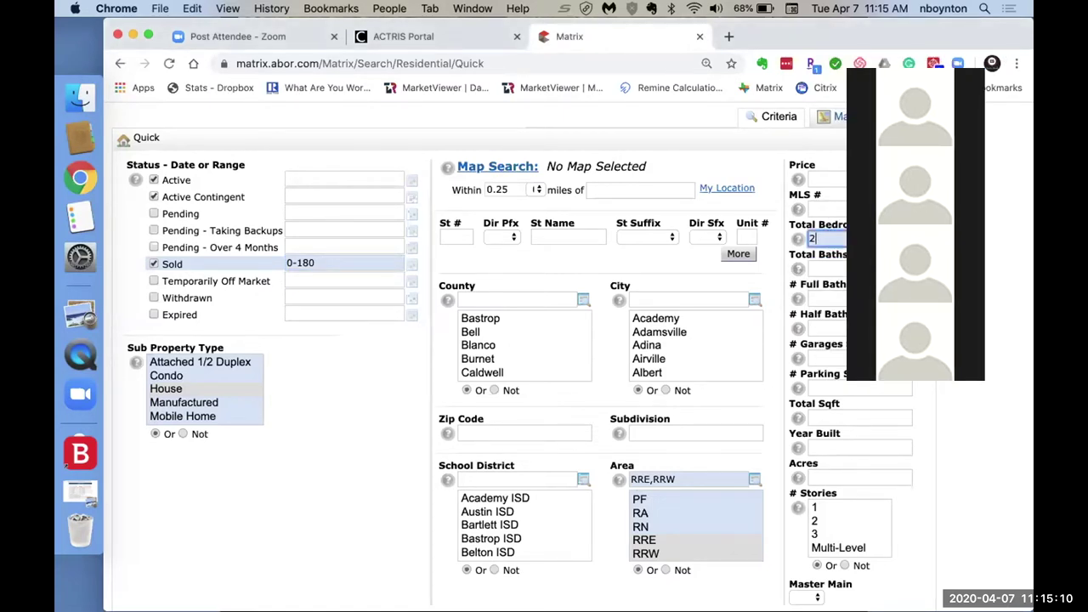
pyautogui.click(820, 206)
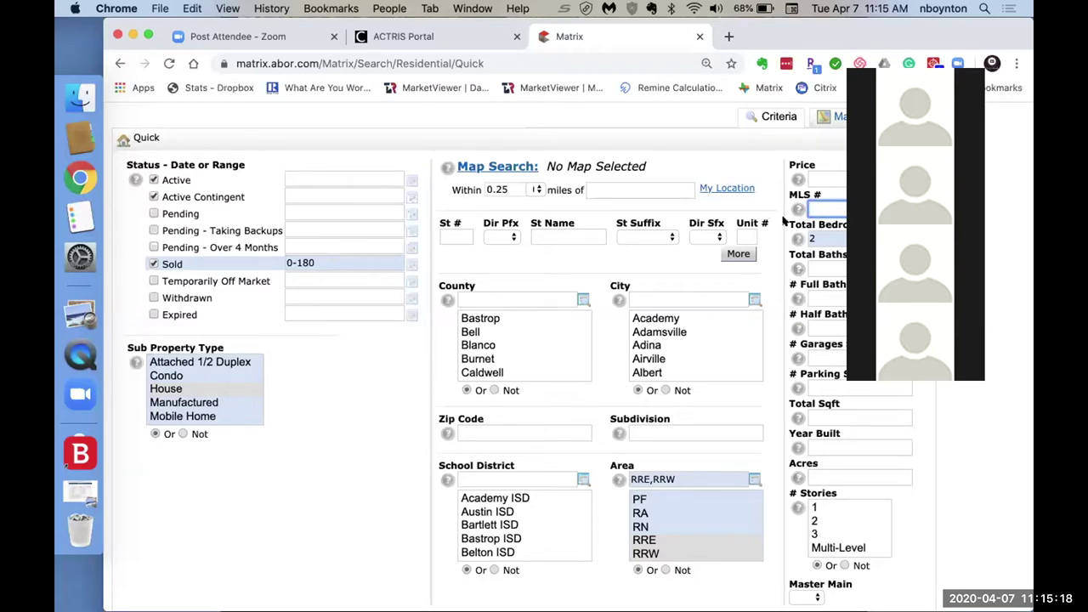
pyautogui.click(831, 237)
pyautogui.write('-4')
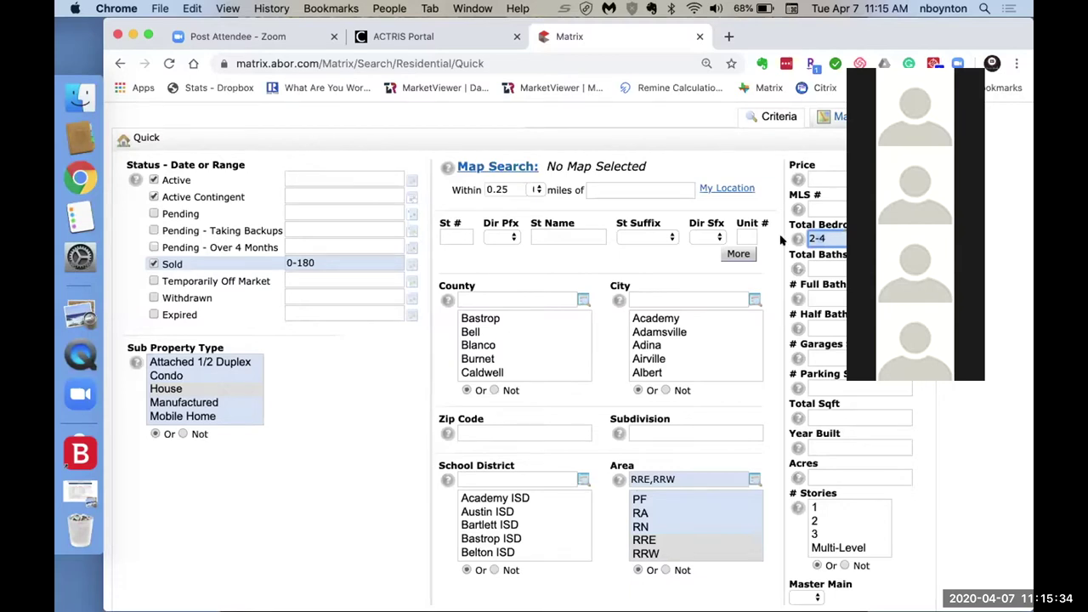
# Filter the Subdivision by *block* and clear all values from the Area filter.
pyautogui.click(643, 430)
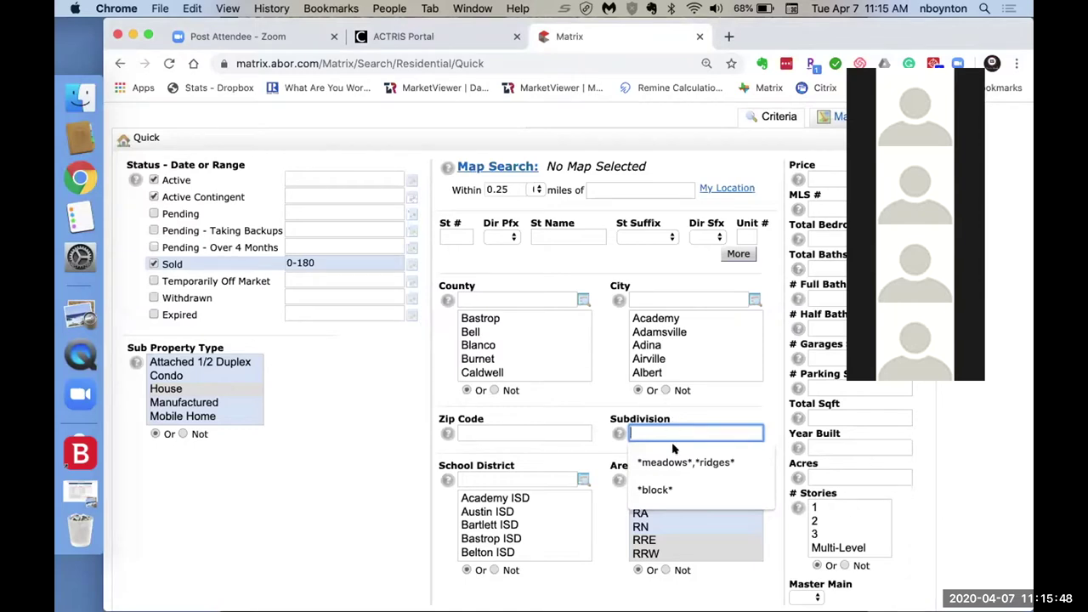
pyautogui.click(668, 486)
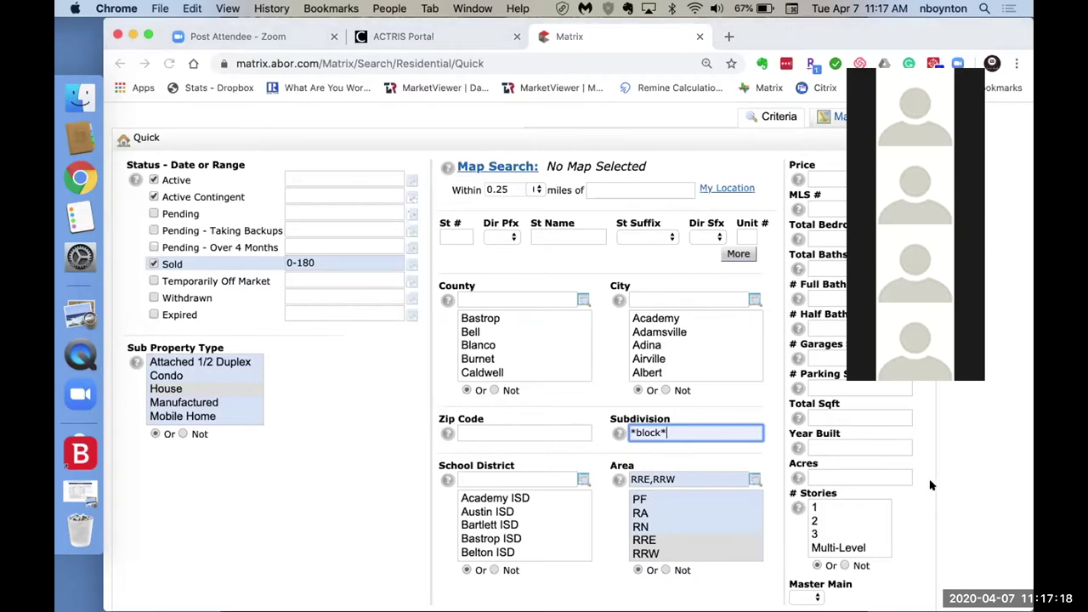
pyautogui.click(696, 476)
pyautogui.press('super+a')
pyautogui.press('BackSpace')
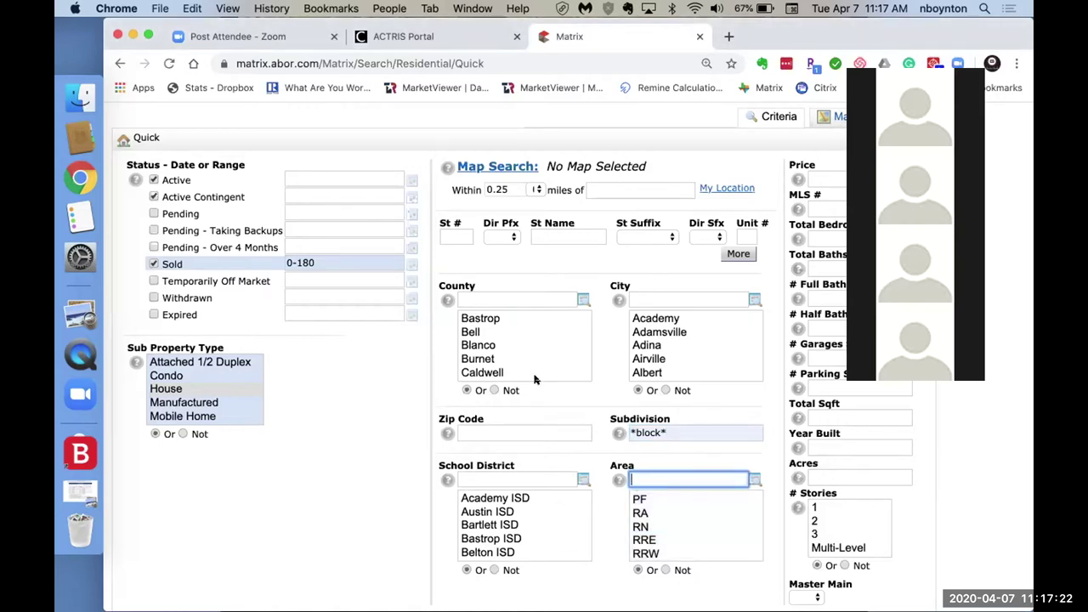
pyautogui.scroll(-1, 534, 380)
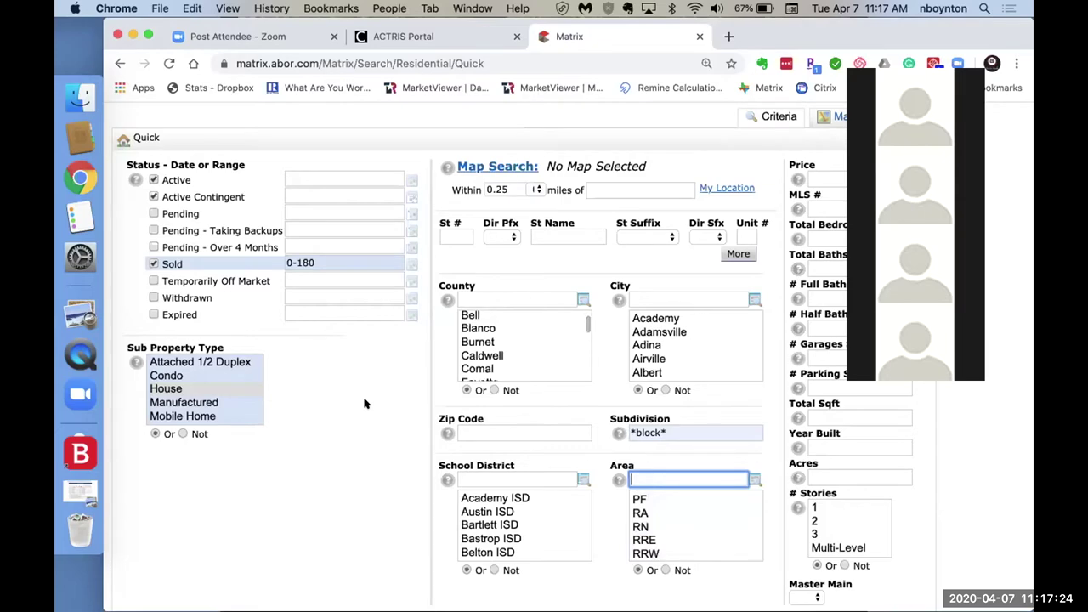
pyautogui.scroll(-3, 366, 404)
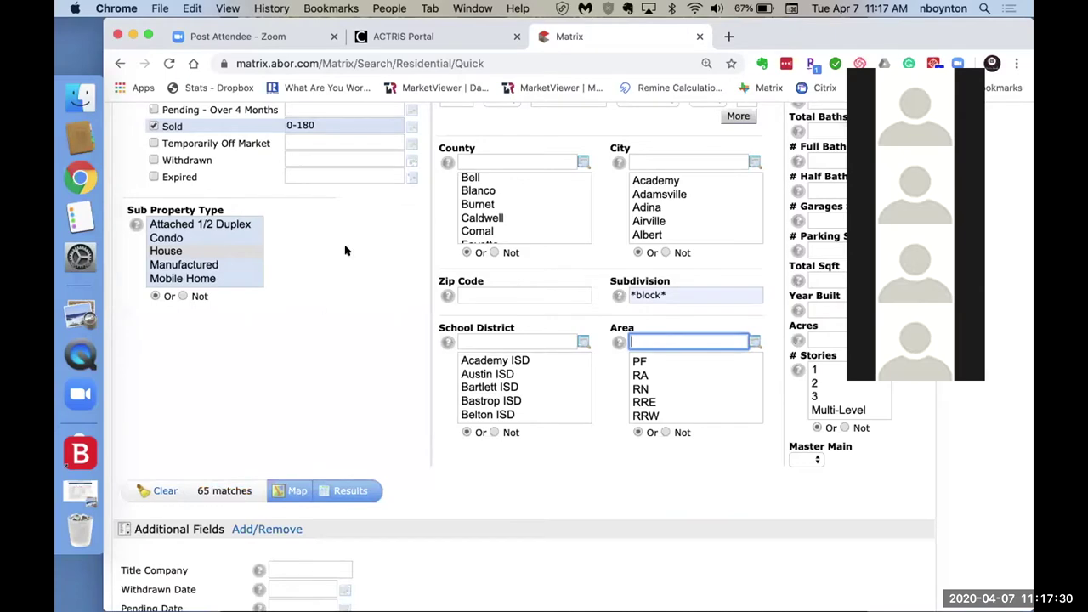
pyautogui.scroll(3, 347, 248)
pyautogui.scroll(-1, 344, 554)
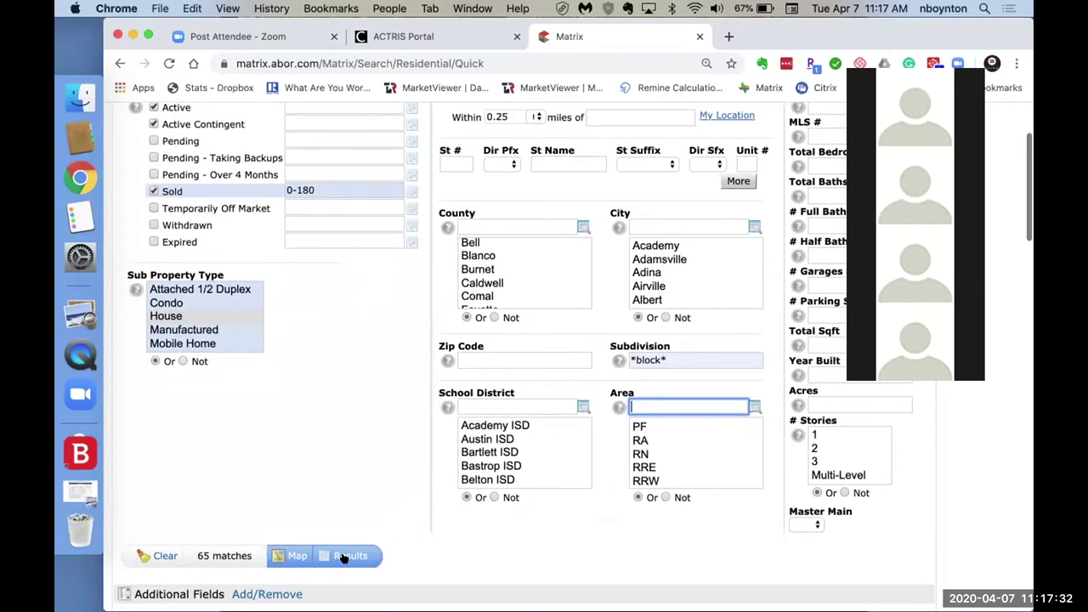
pyautogui.scroll(-4, 344, 552)
pyautogui.scroll(-4, 345, 553)
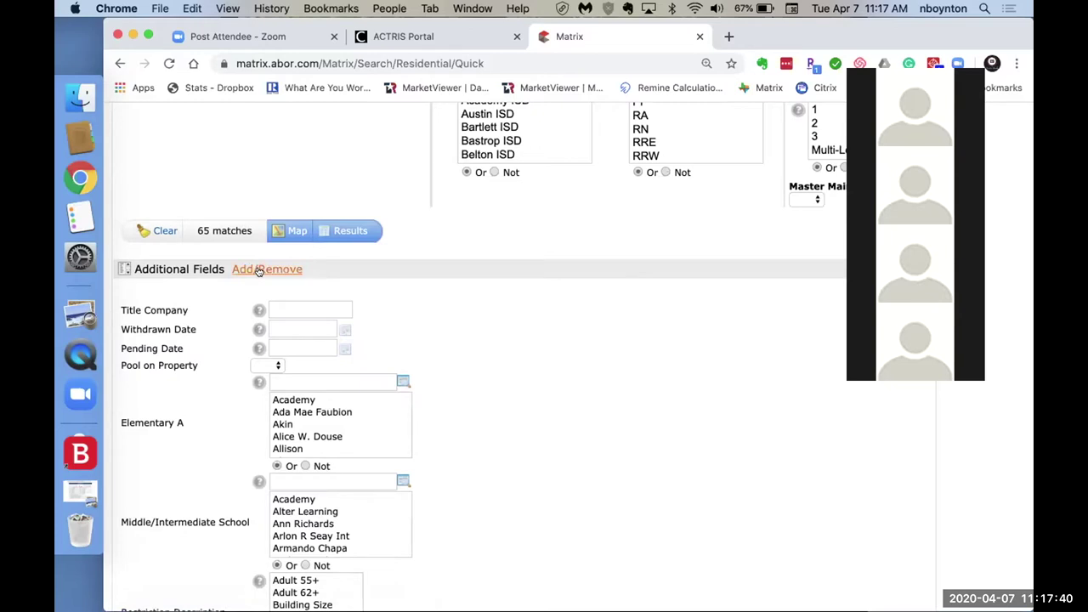
pyautogui.click(260, 270)
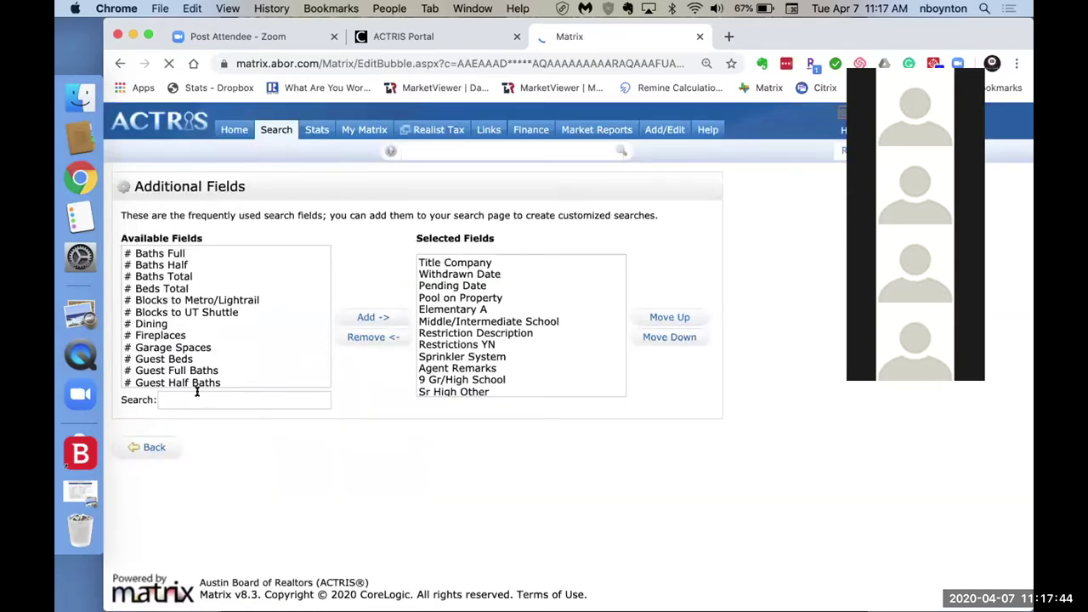
pyautogui.click(198, 393)
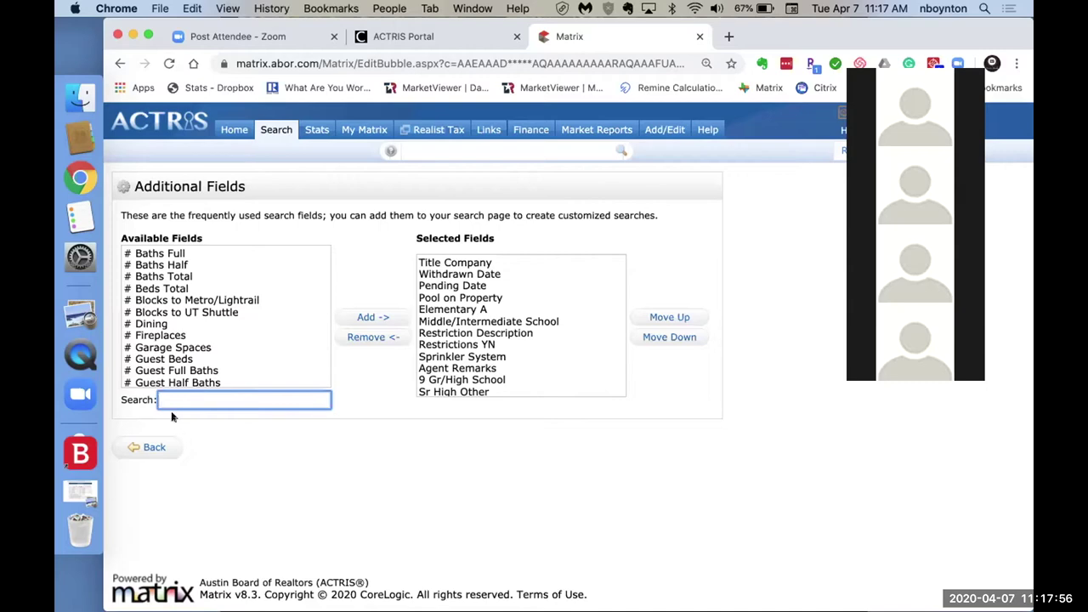
pyautogui.click(153, 446)
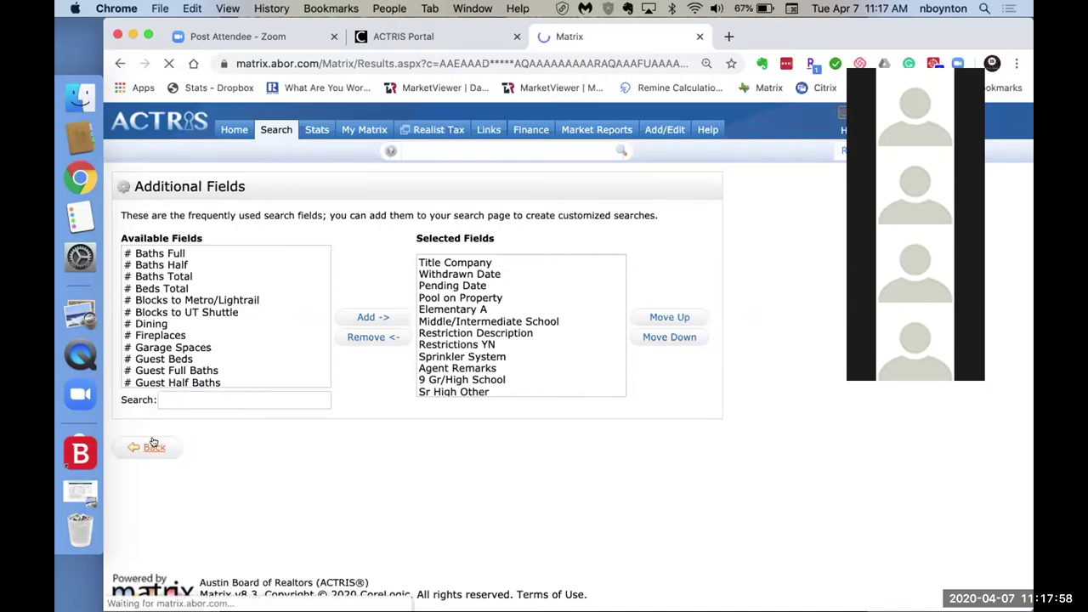
pyautogui.click(285, 130)
pyautogui.moveTo(323, 153)
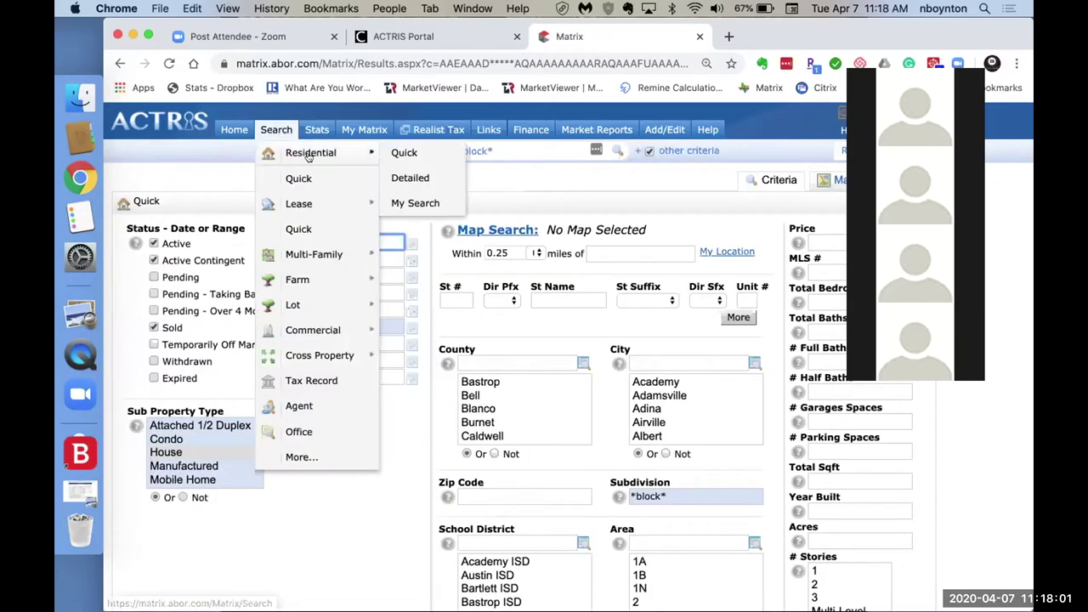
pyautogui.click(398, 153)
# Open the editor for additional search fields, find "view" among the available fields and try to add View to the selected fields.
pyautogui.scroll(-5, 283, 498)
pyautogui.scroll(-5, 283, 498)
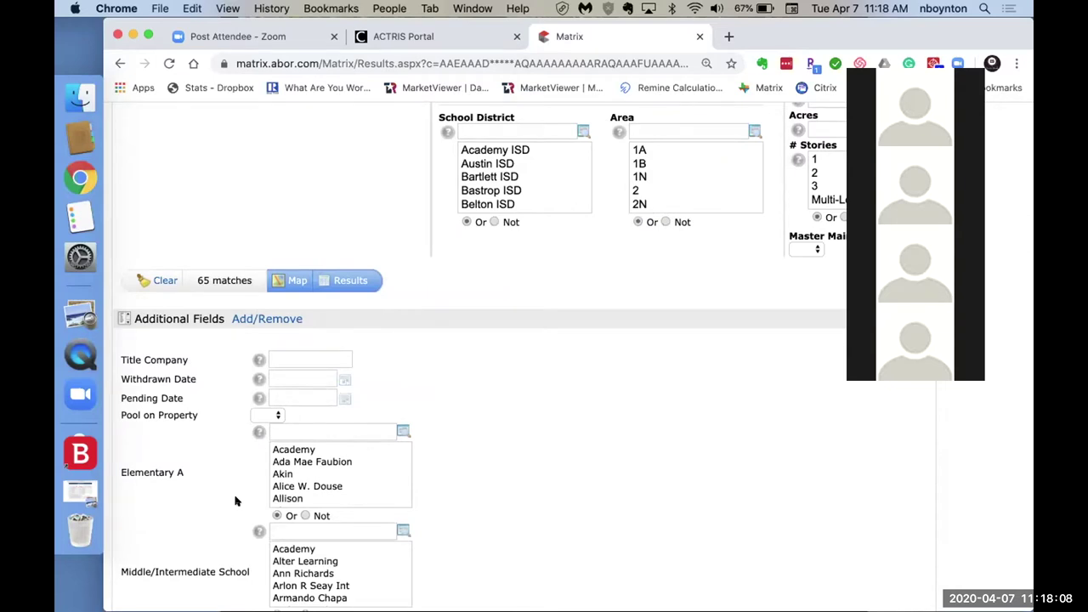
pyautogui.scroll(-2, 207, 433)
pyautogui.scroll(-2, 204, 433)
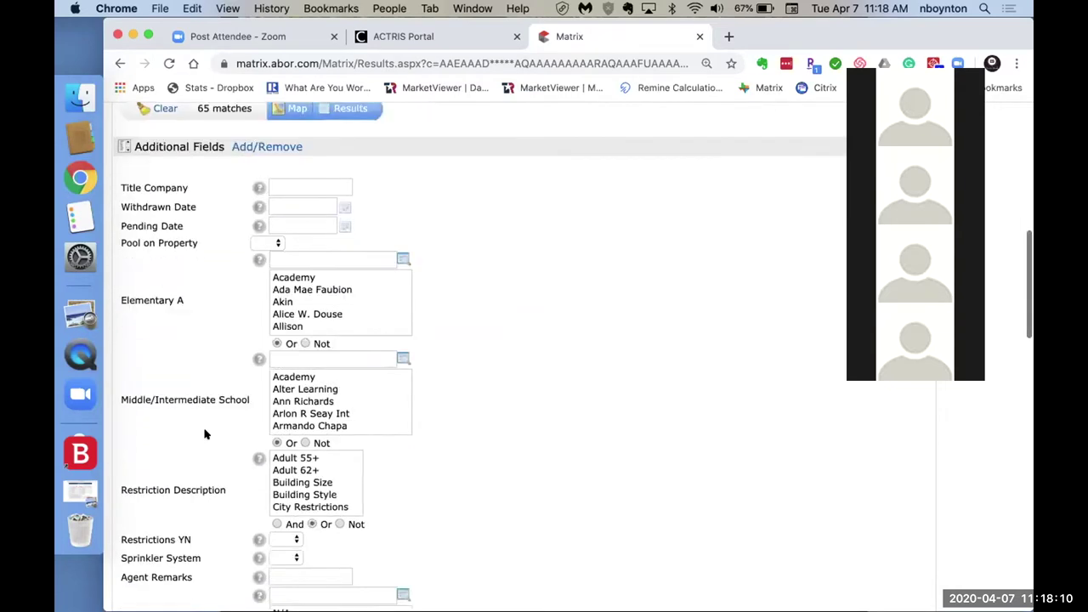
pyautogui.scroll(1, 204, 434)
pyautogui.click(255, 191)
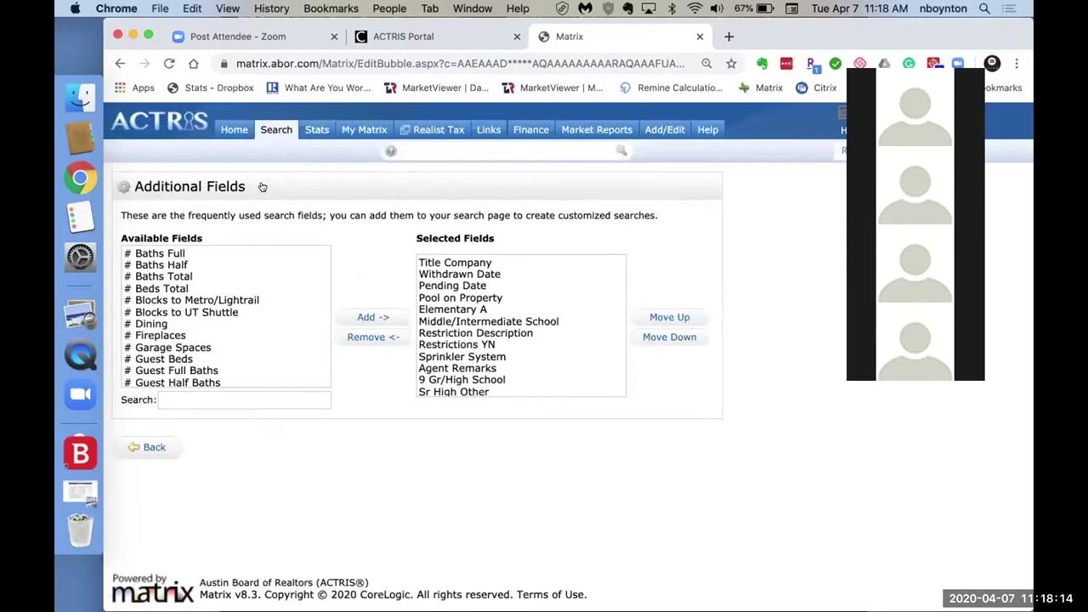
pyautogui.click(235, 399)
pyautogui.write('view')
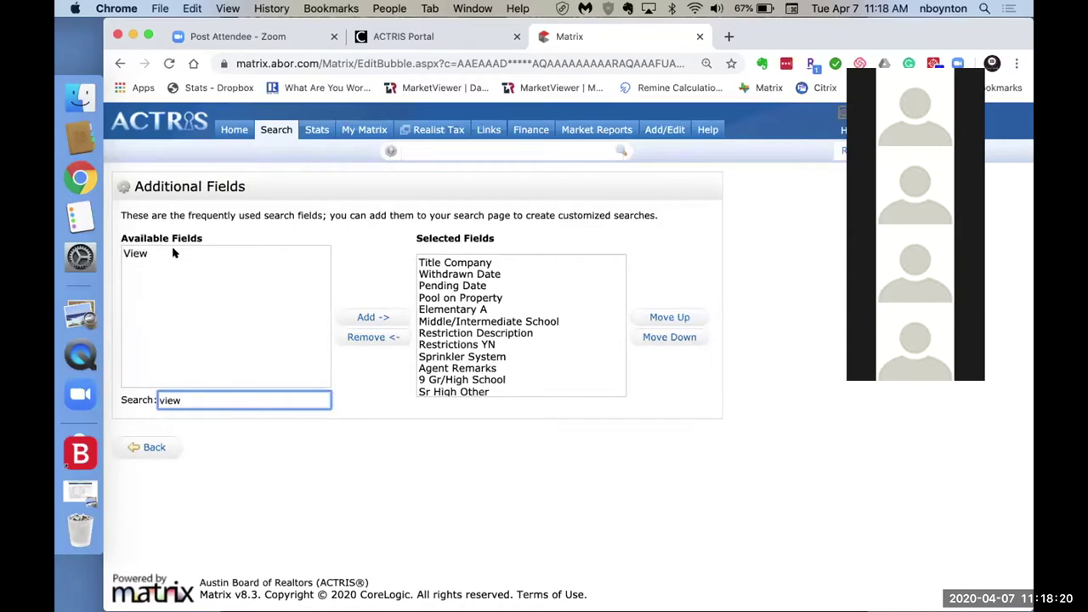
pyautogui.click(174, 253)
pyautogui.click(357, 316)
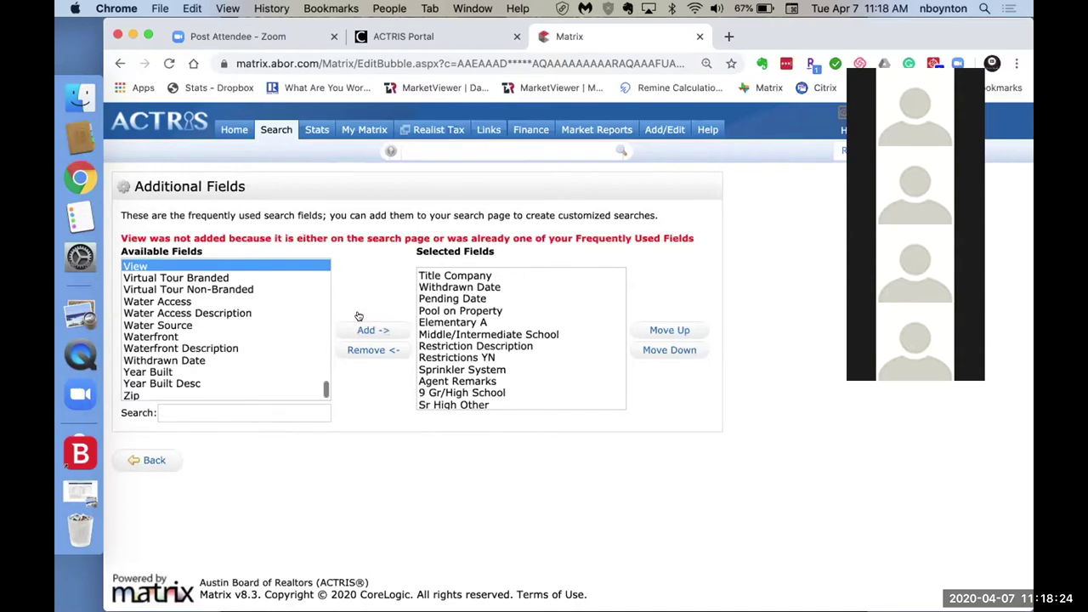
# Try to add the Waterfront field to the selected fields and return to the search criteria.
pyautogui.click(153, 336)
pyautogui.click(369, 329)
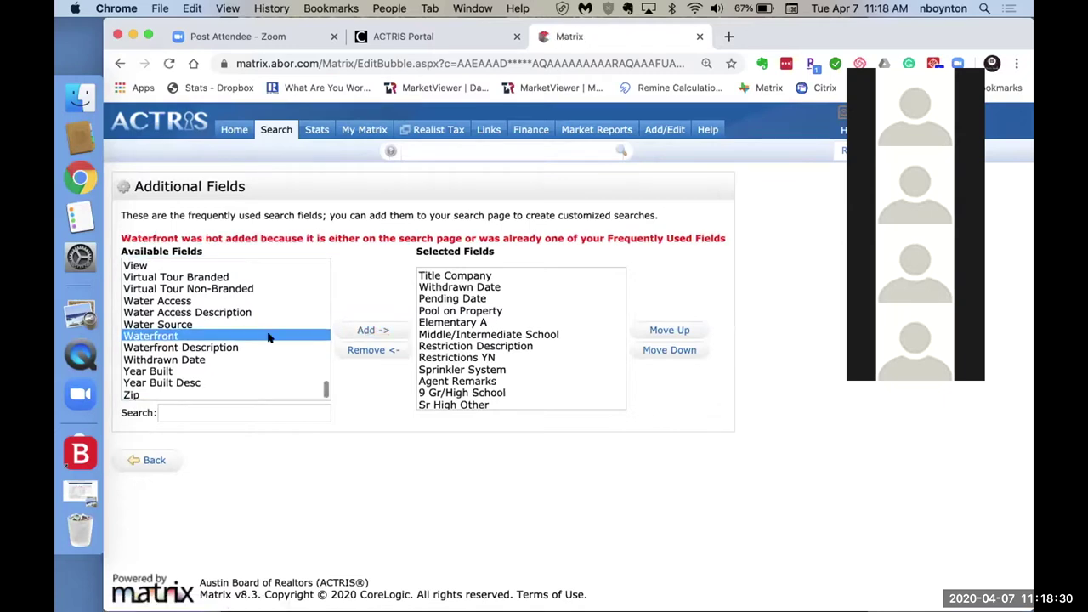
pyautogui.click(149, 460)
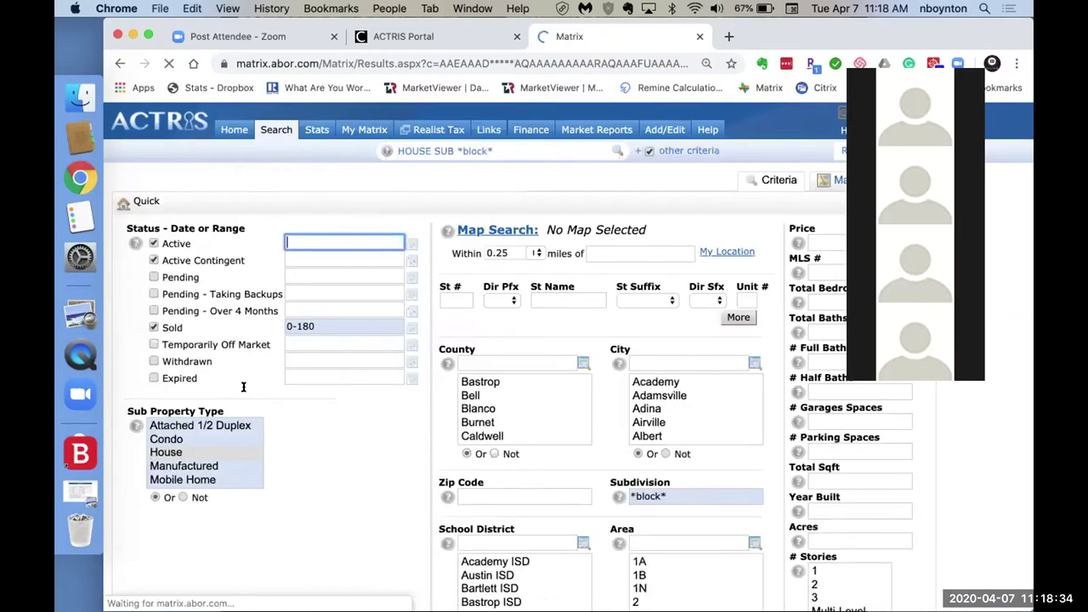
# Look through the additional search fields below the main criteria, including the View options.
pyautogui.scroll(-7, 242, 375)
pyautogui.scroll(-10, 242, 376)
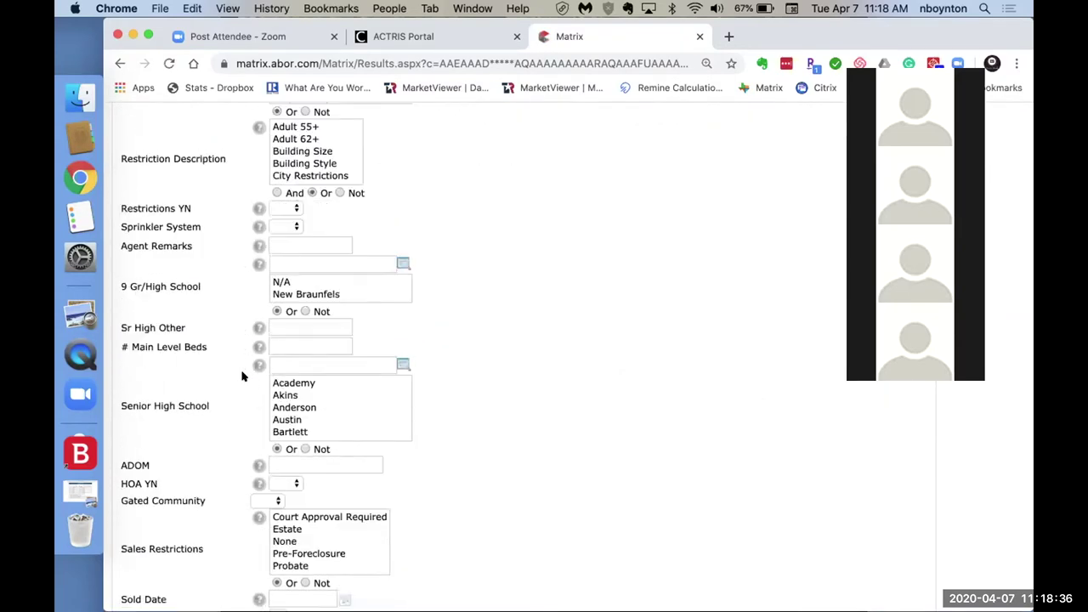
pyautogui.scroll(-10, 242, 365)
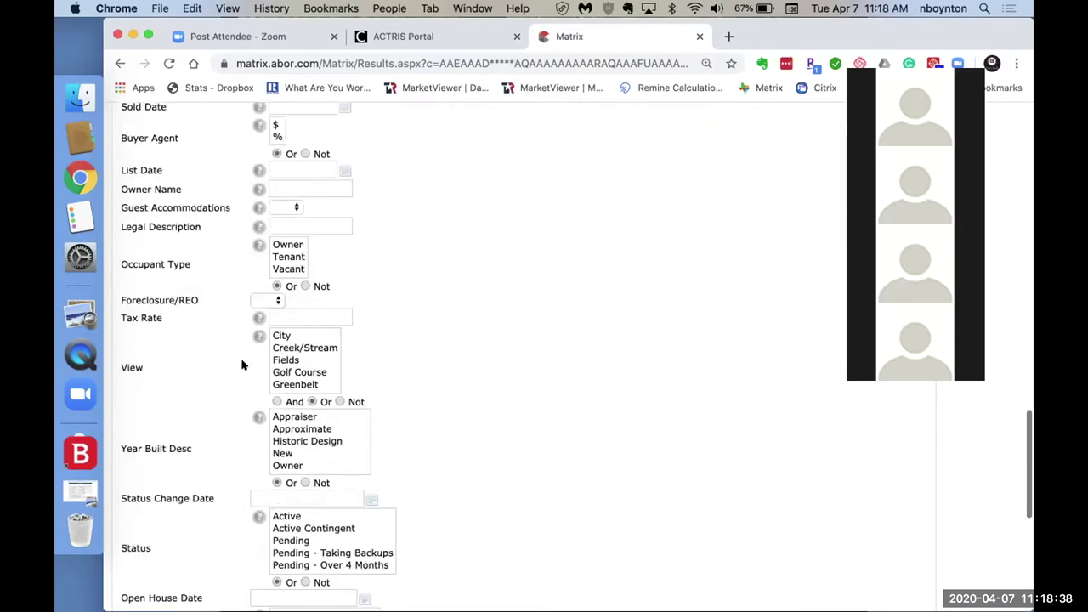
pyautogui.scroll(10, 242, 365)
pyautogui.scroll(5, 242, 364)
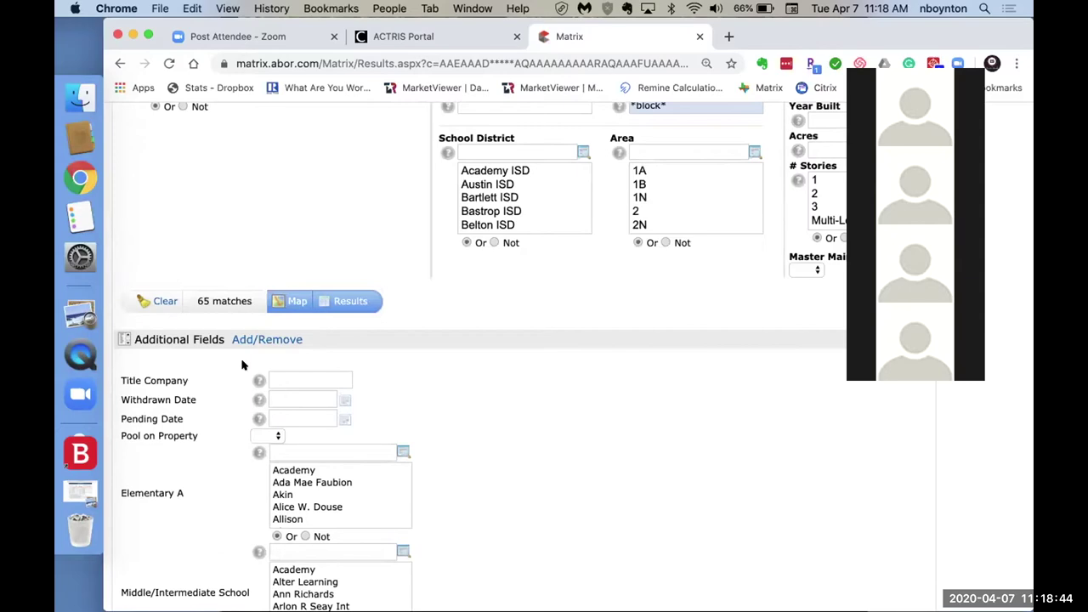
# Show the search results and set the list to 50 listings per page.
pyautogui.scroll(8, 242, 365)
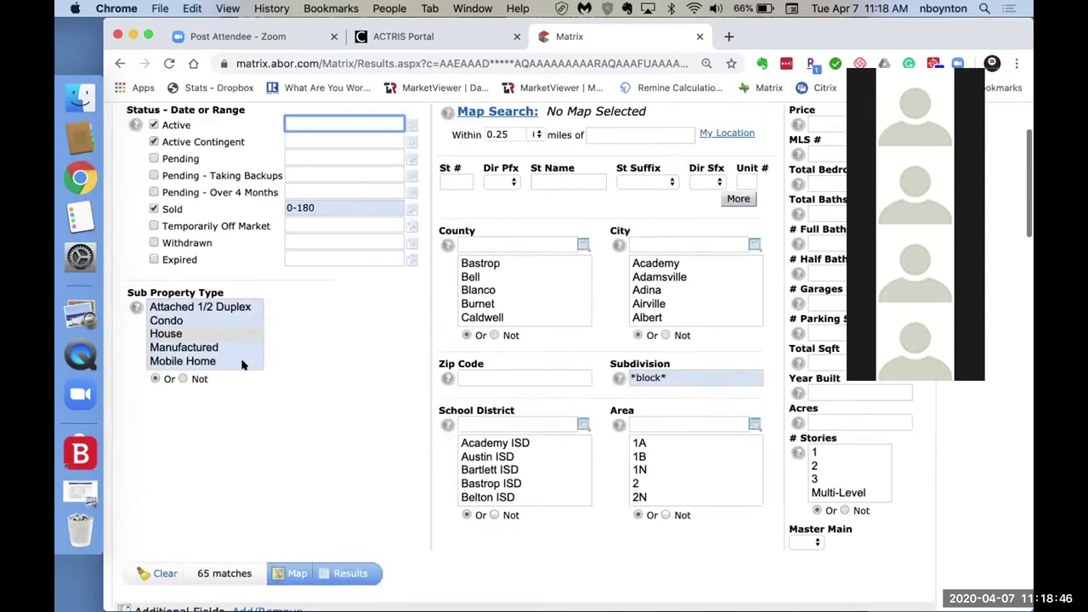
pyautogui.scroll(-5, 242, 364)
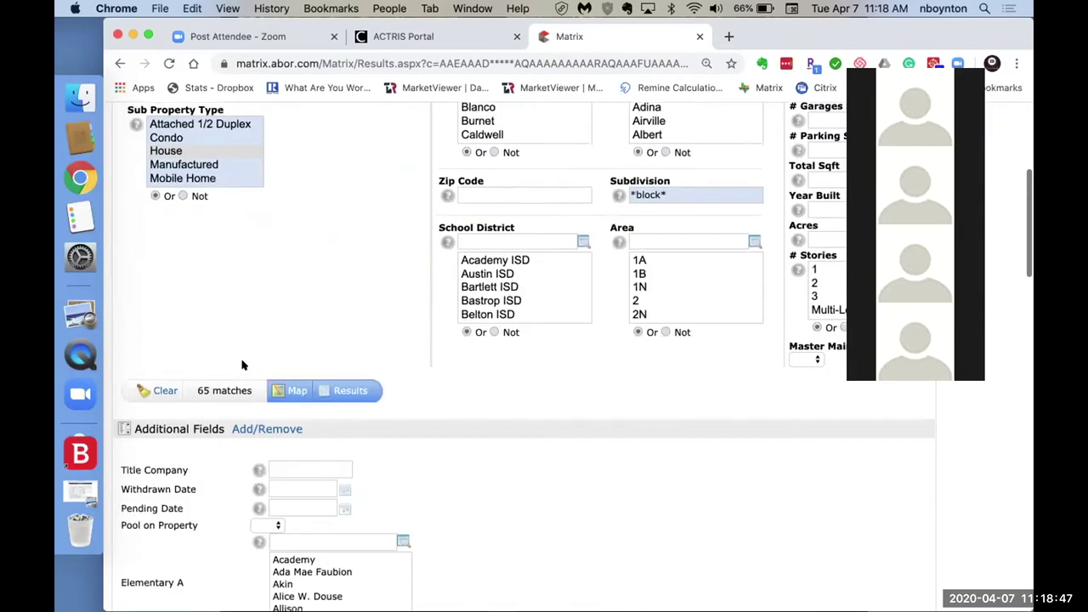
pyautogui.click(343, 390)
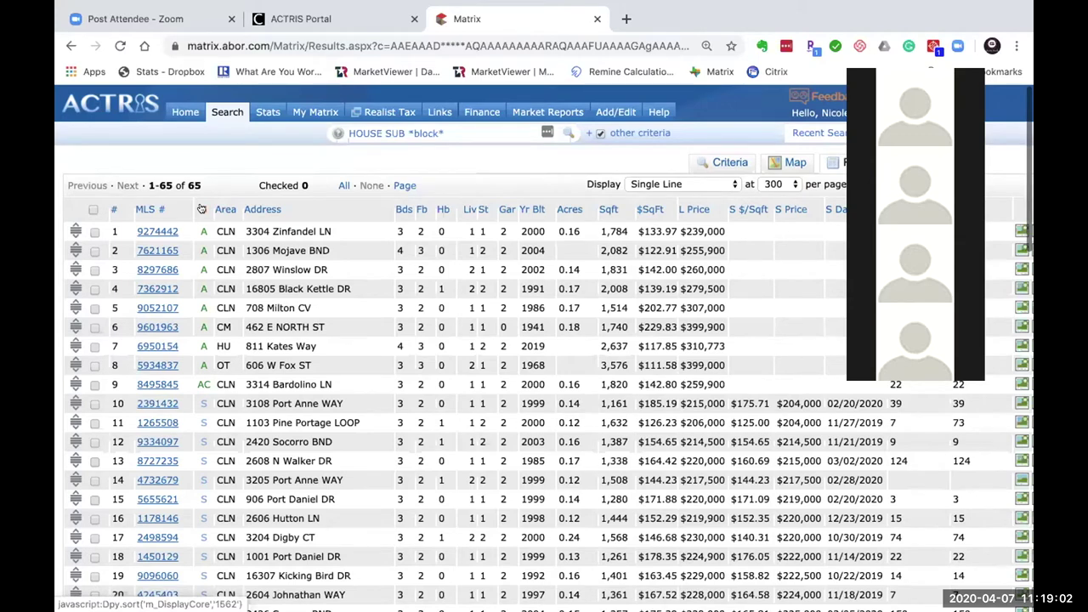
pyautogui.click(769, 186)
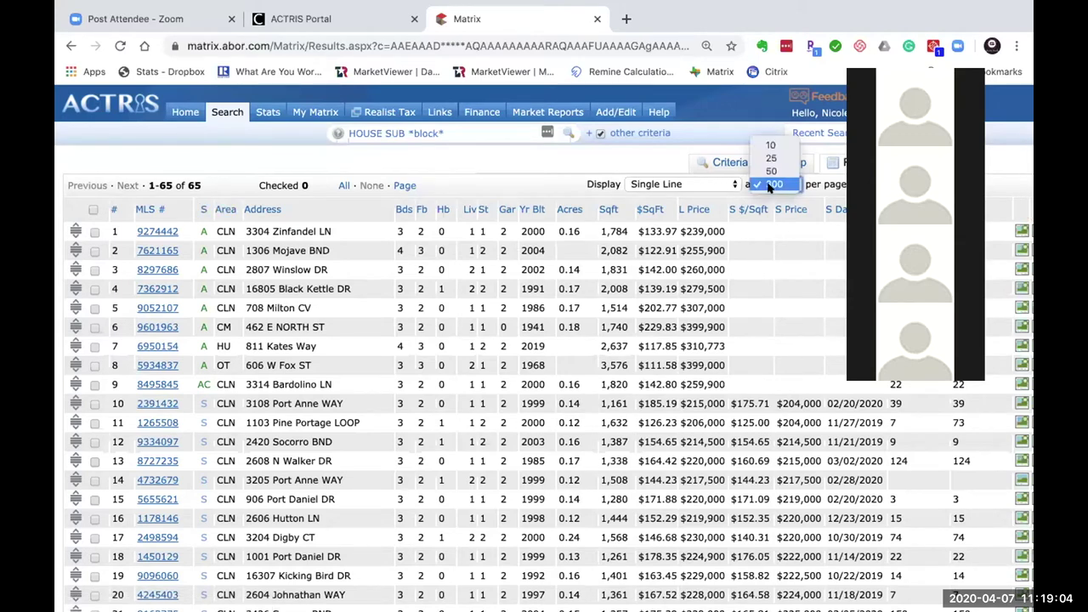
pyautogui.click(769, 170)
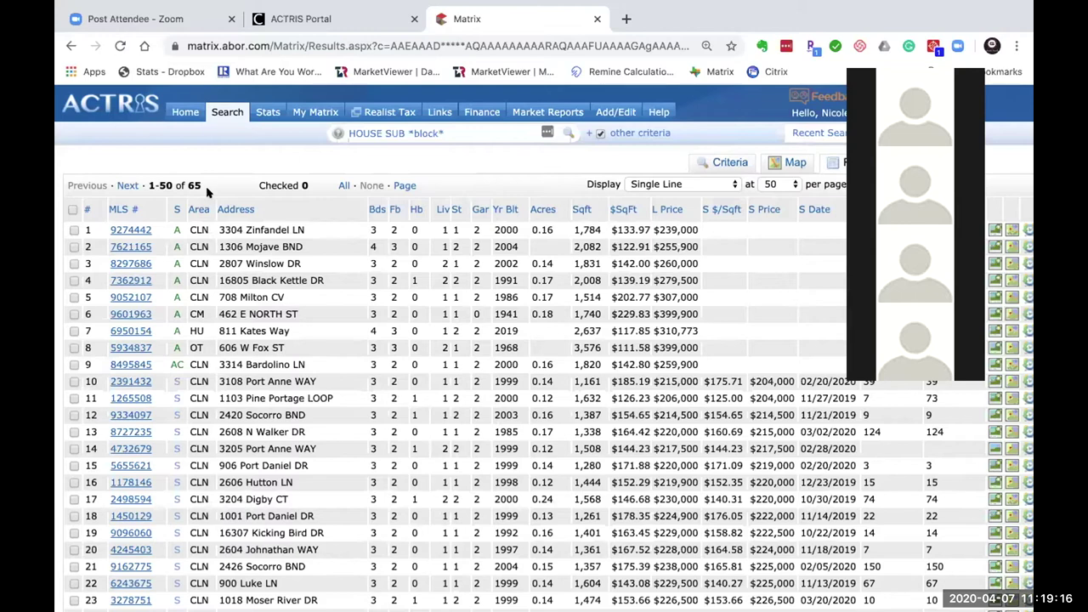
pyautogui.click(315, 111)
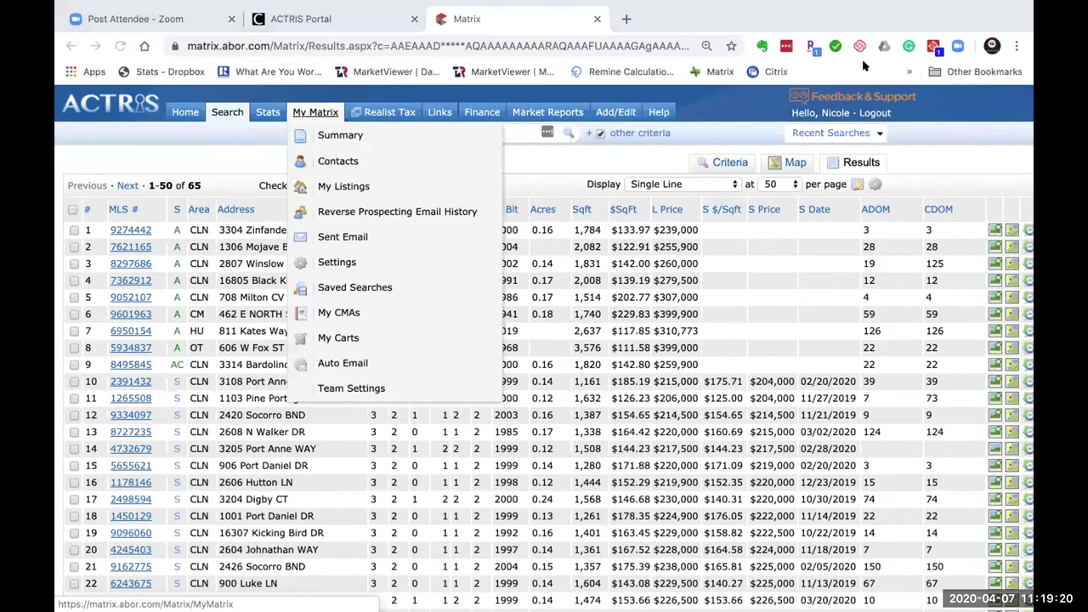
pyautogui.click(586, 278)
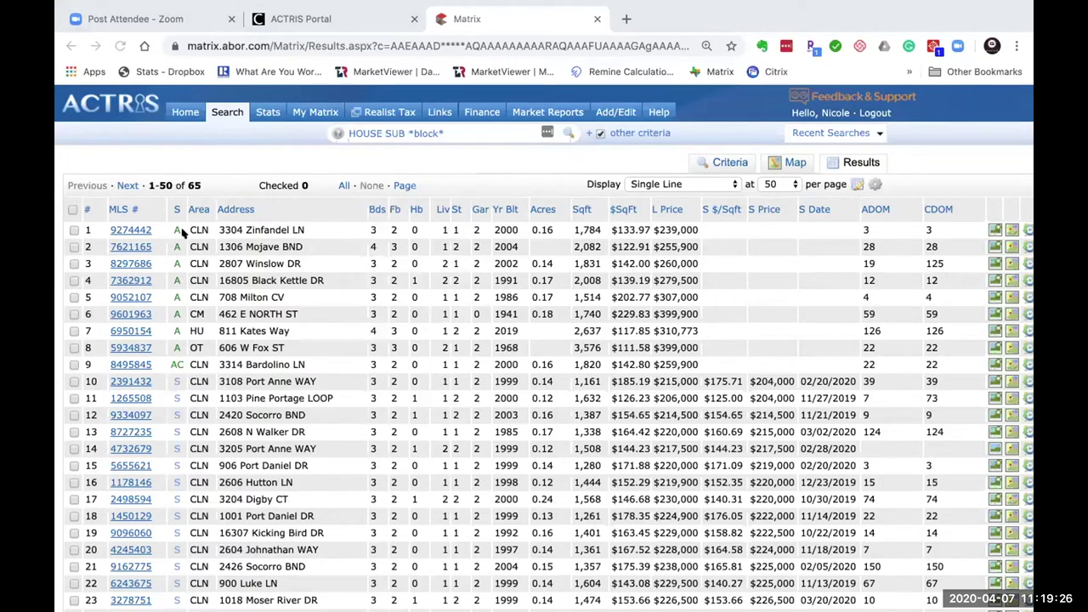
# Check the listings on the page and across all results, toggle the page selection, and uncheck all listings.
pyautogui.click(72, 208)
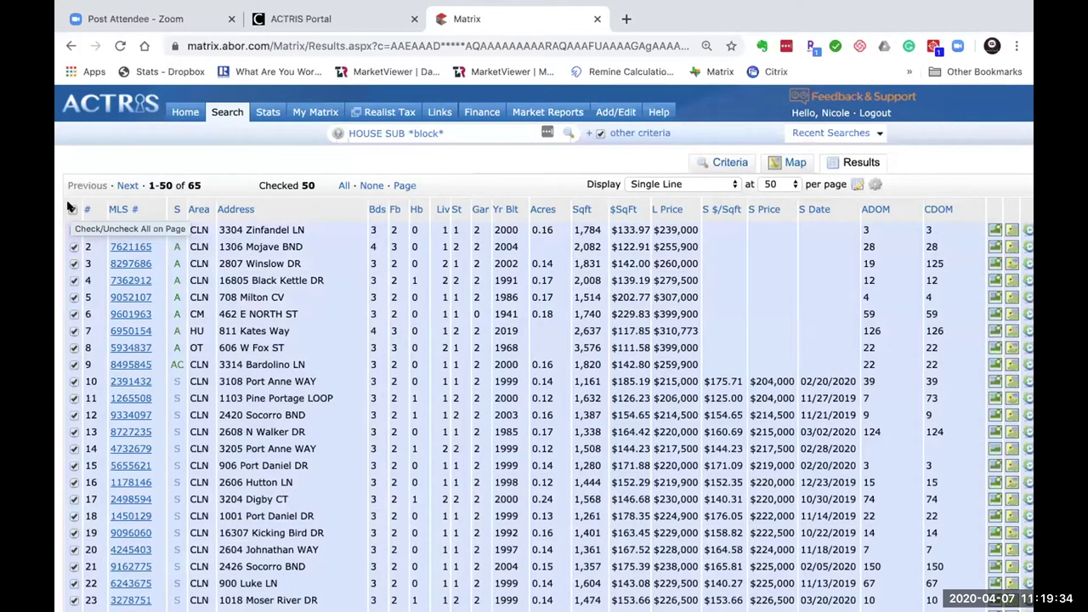
pyautogui.click(343, 185)
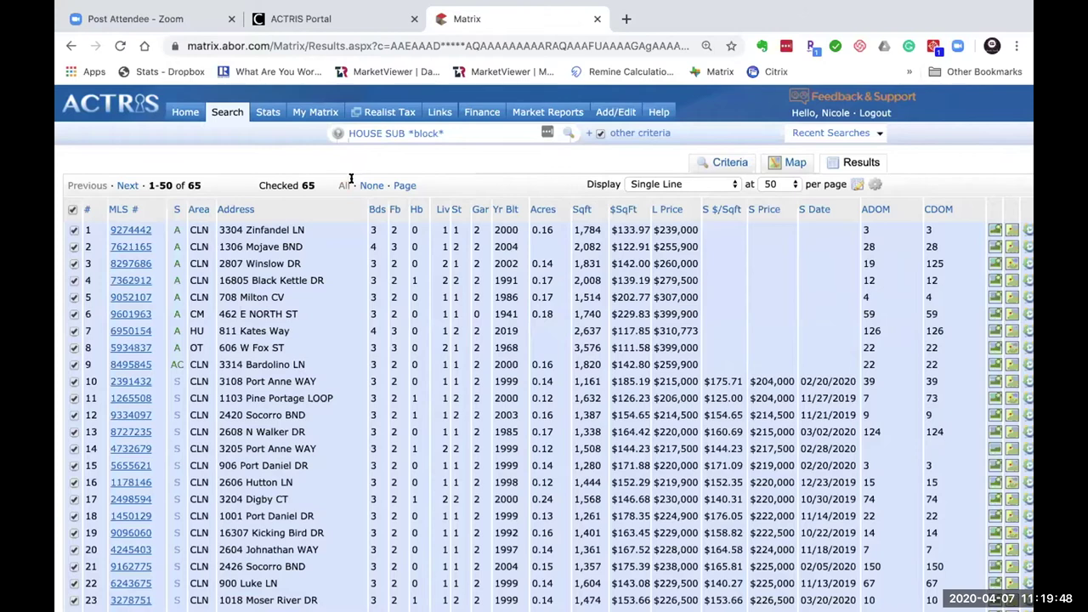
pyautogui.click(73, 209)
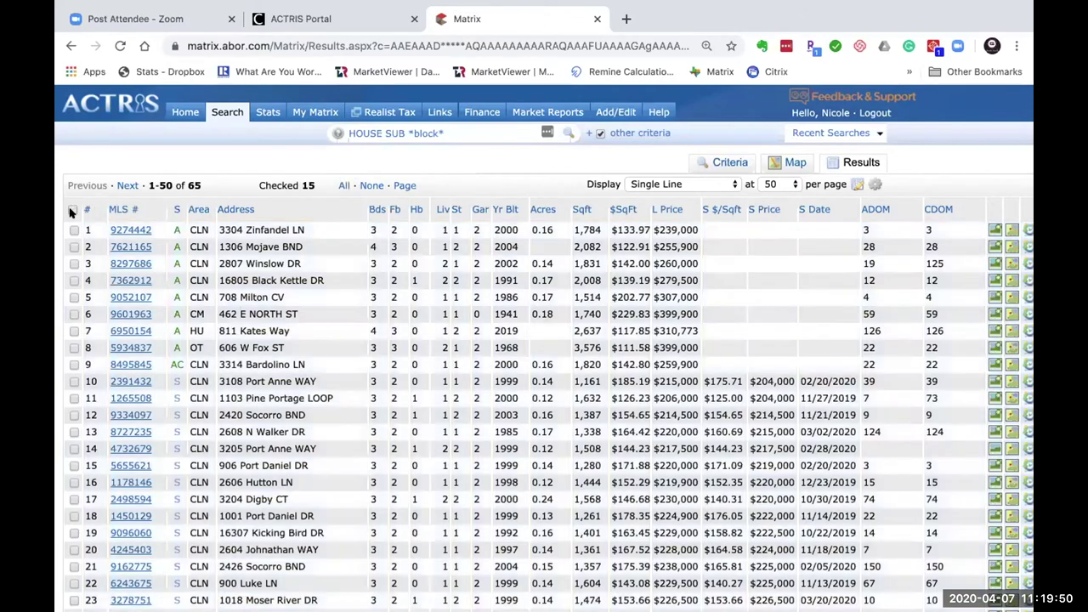
pyautogui.click(73, 209)
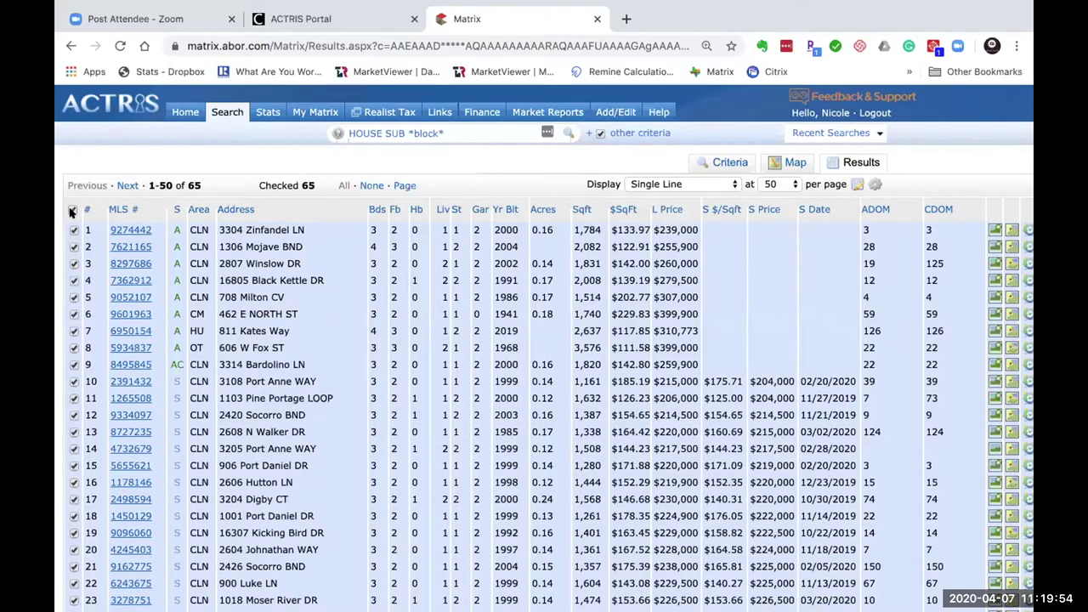
pyautogui.click(73, 209)
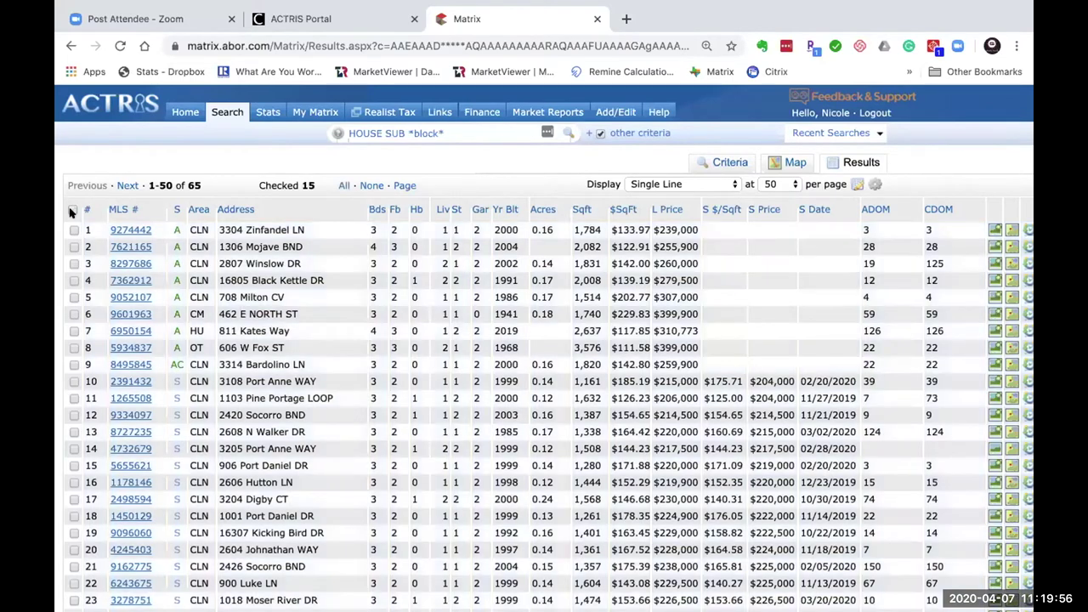
pyautogui.click(73, 209)
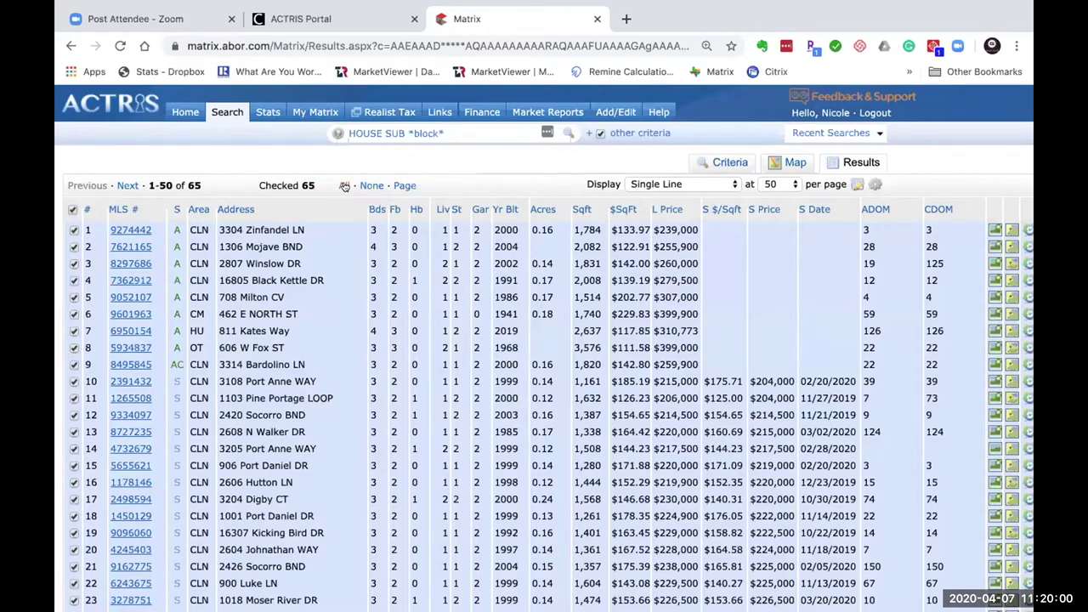
pyautogui.click(370, 185)
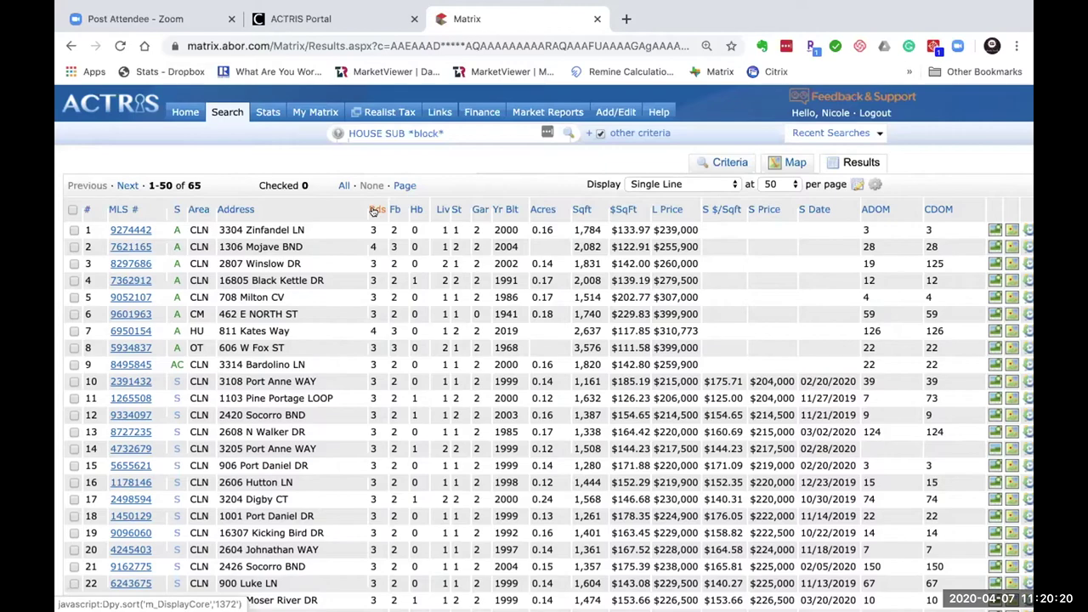
# Look through the first page of results and sort the listings by number of bedrooms in descending order.
pyautogui.scroll(-5, 421, 252)
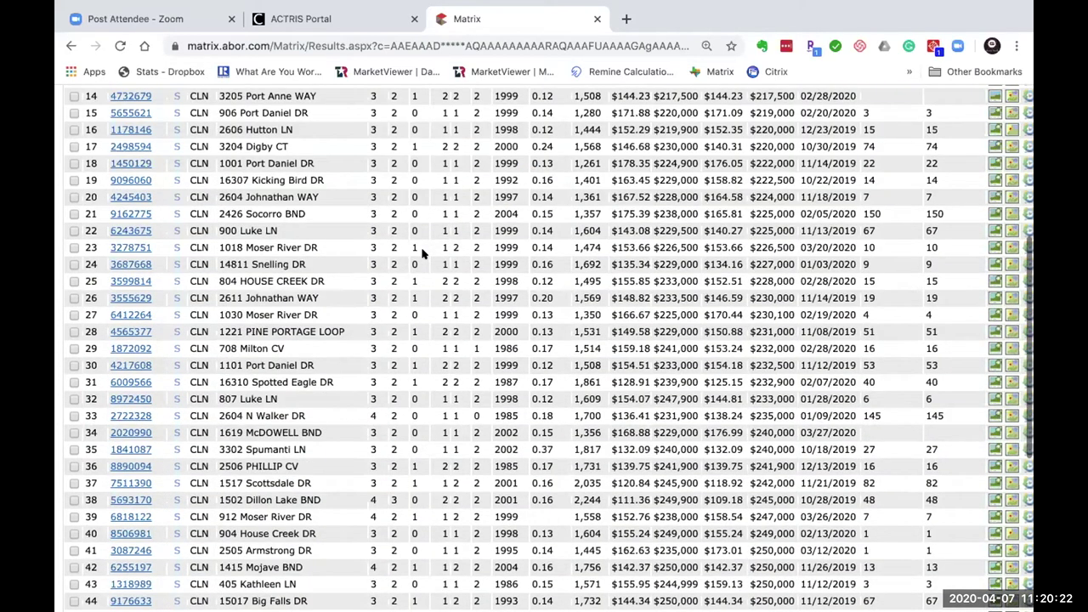
pyautogui.scroll(-3, 421, 252)
pyautogui.scroll(-2, 421, 253)
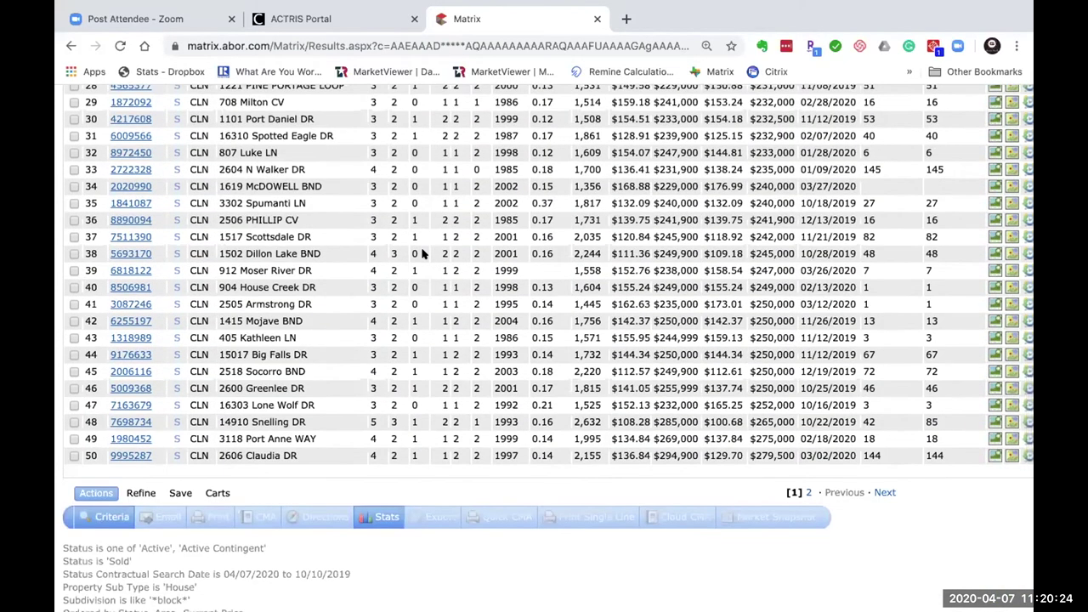
pyautogui.scroll(-2, 421, 252)
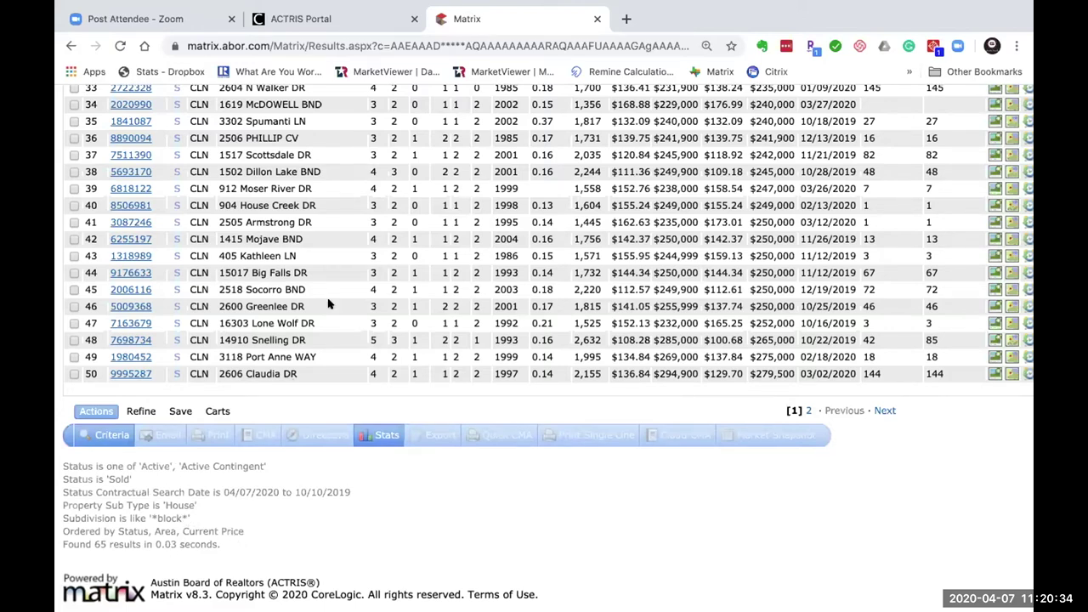
pyautogui.scroll(10, 328, 301)
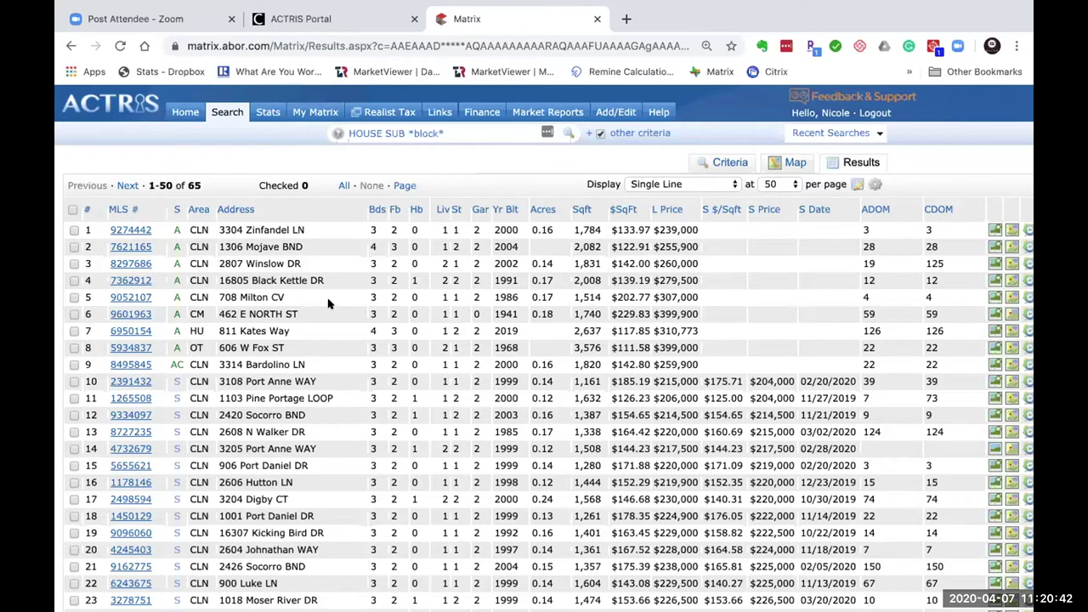
pyautogui.click(372, 211)
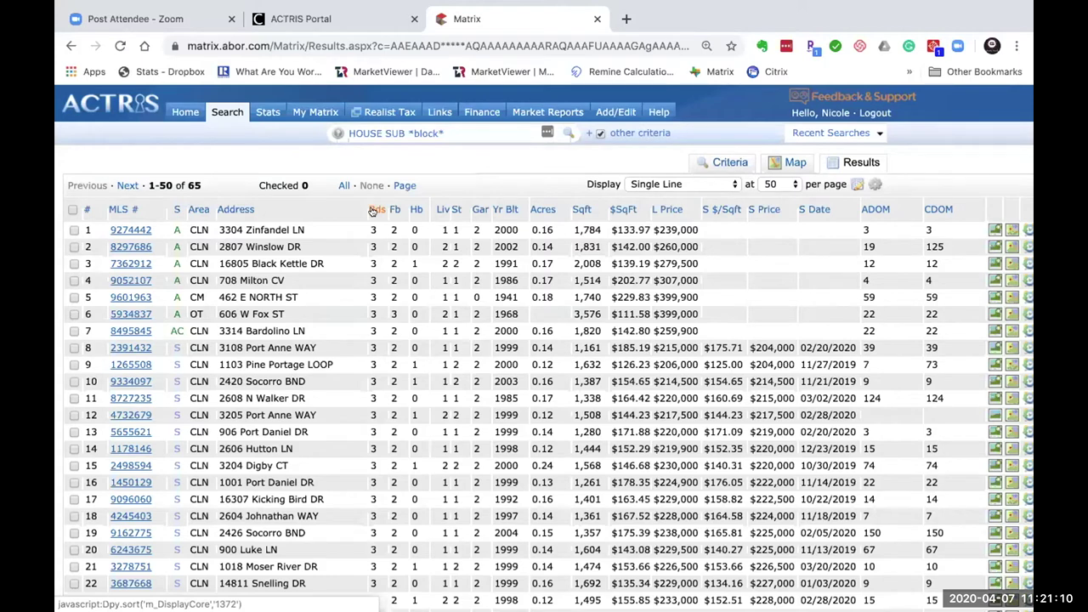
pyautogui.click(371, 211)
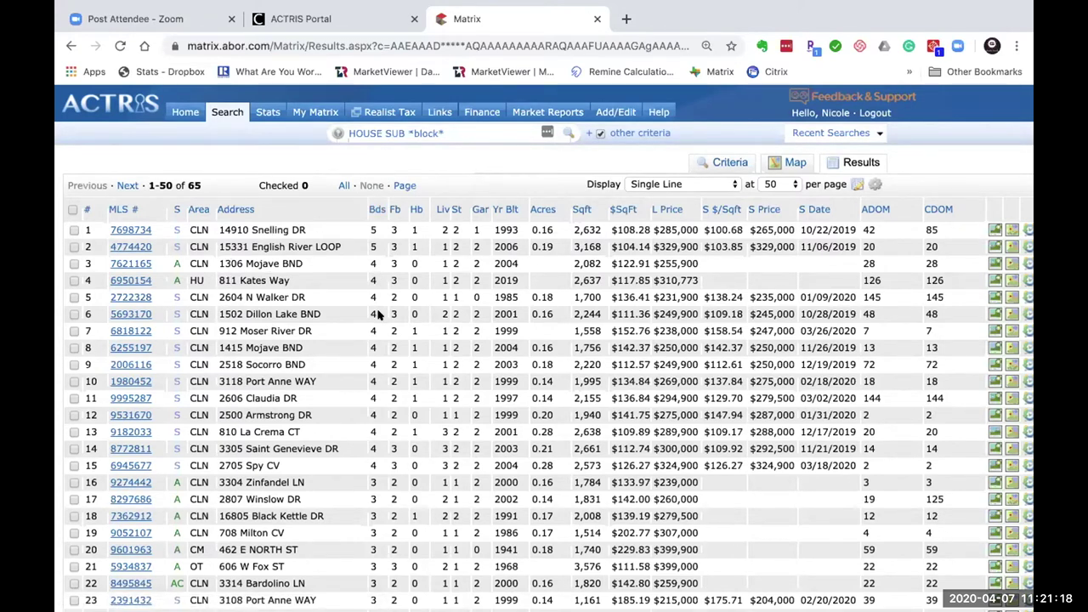
# Sort the listings by year built, newest first.
pyautogui.scroll(-1, 378, 315)
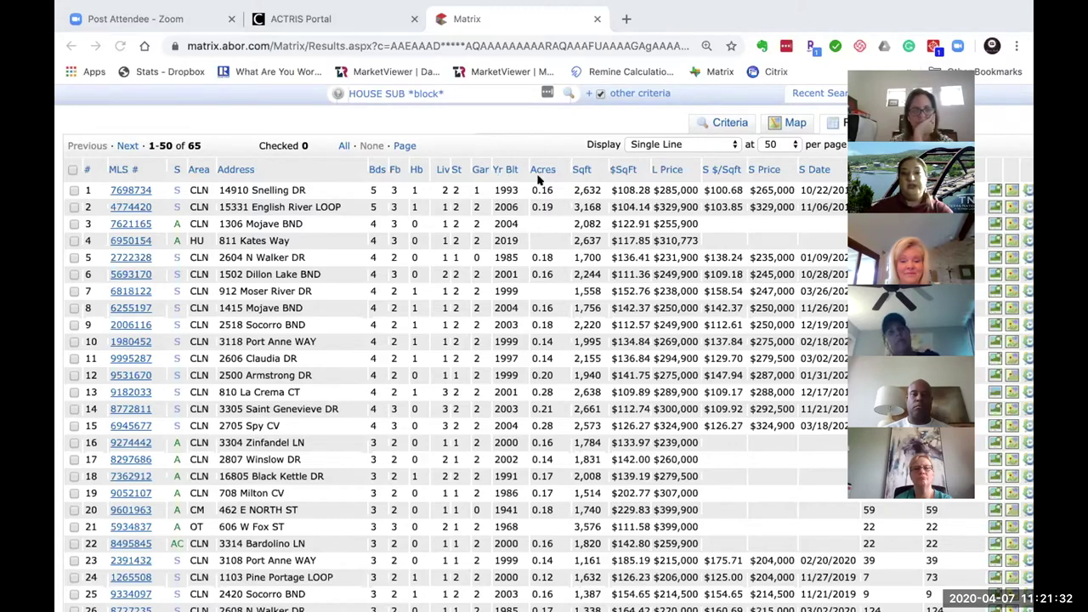
pyautogui.click(505, 170)
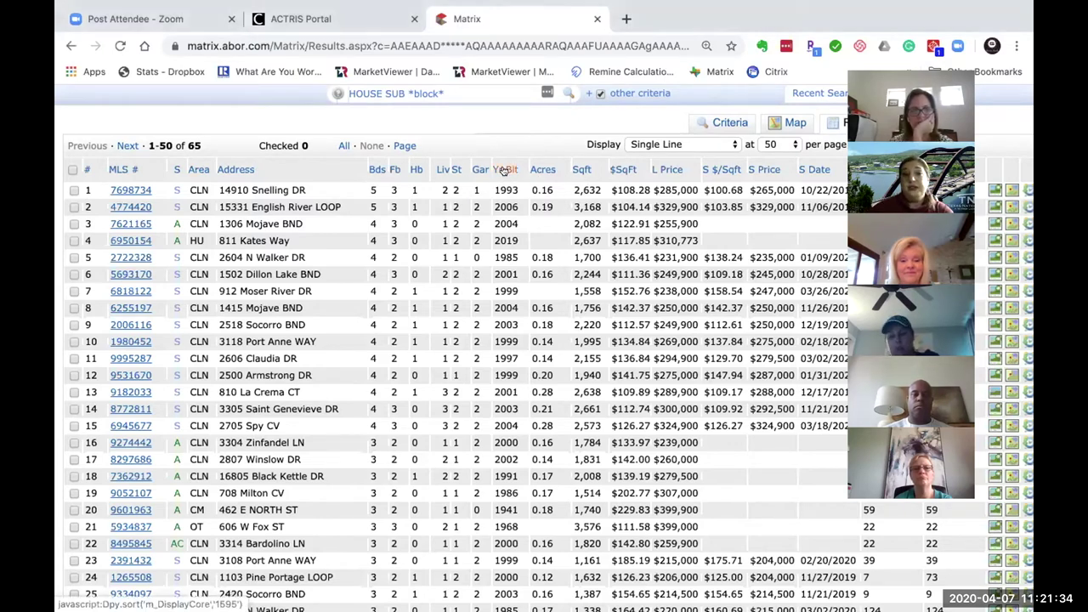
pyautogui.click(505, 170)
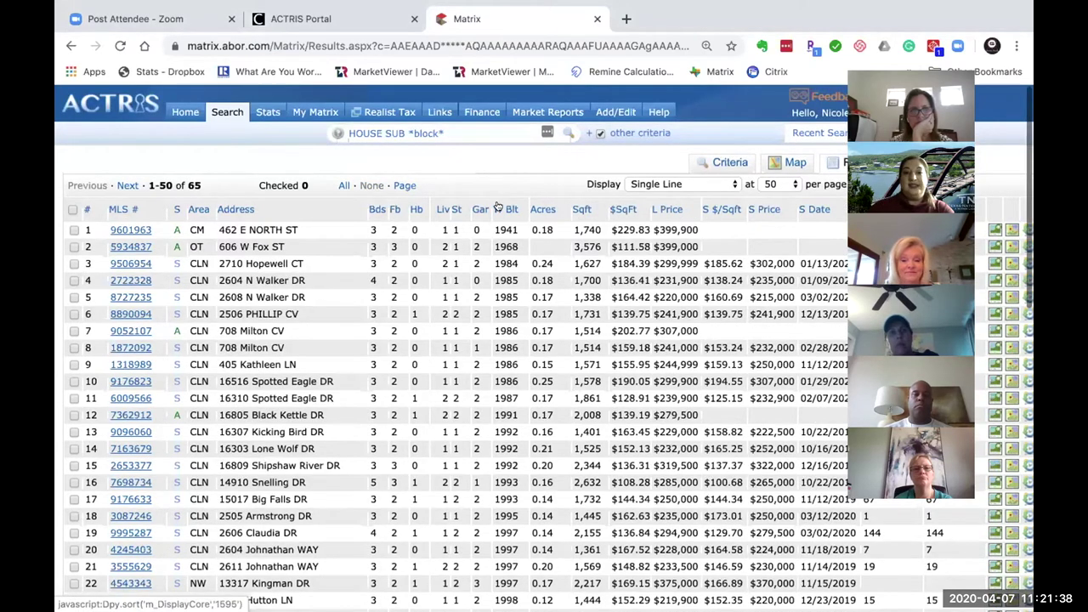
pyautogui.click(498, 208)
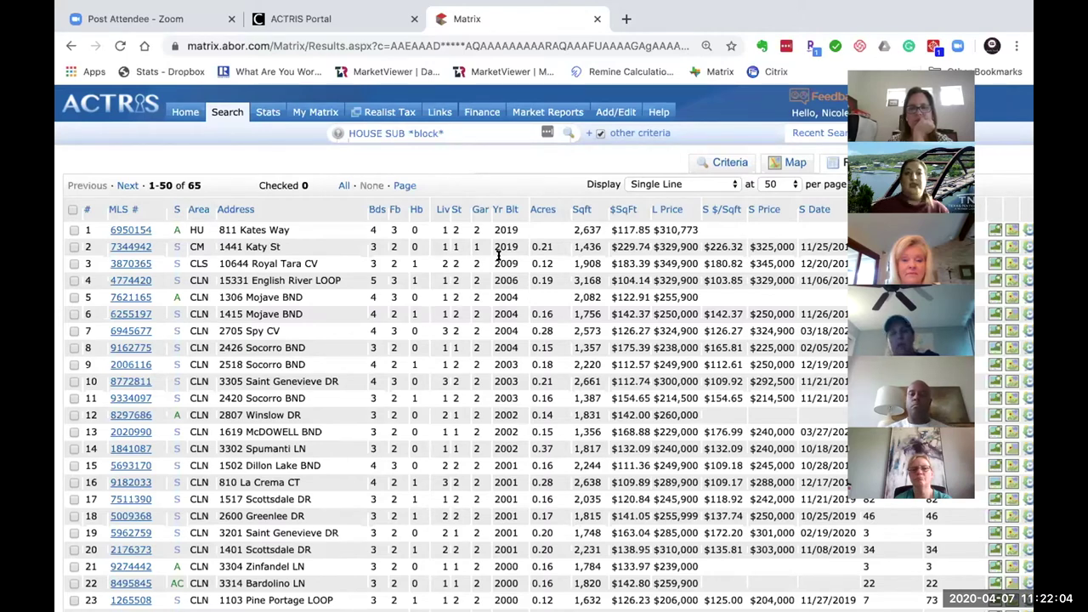
# Sort the listings by bedrooms from most to fewest, with year built as the secondary order.
pyautogui.click(374, 209)
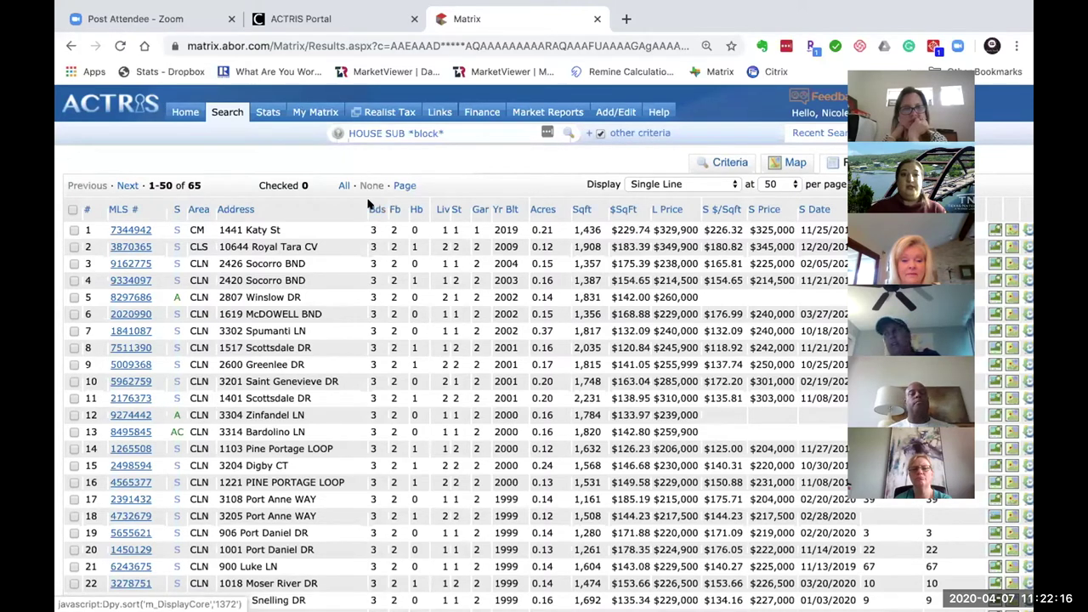
pyautogui.click(371, 209)
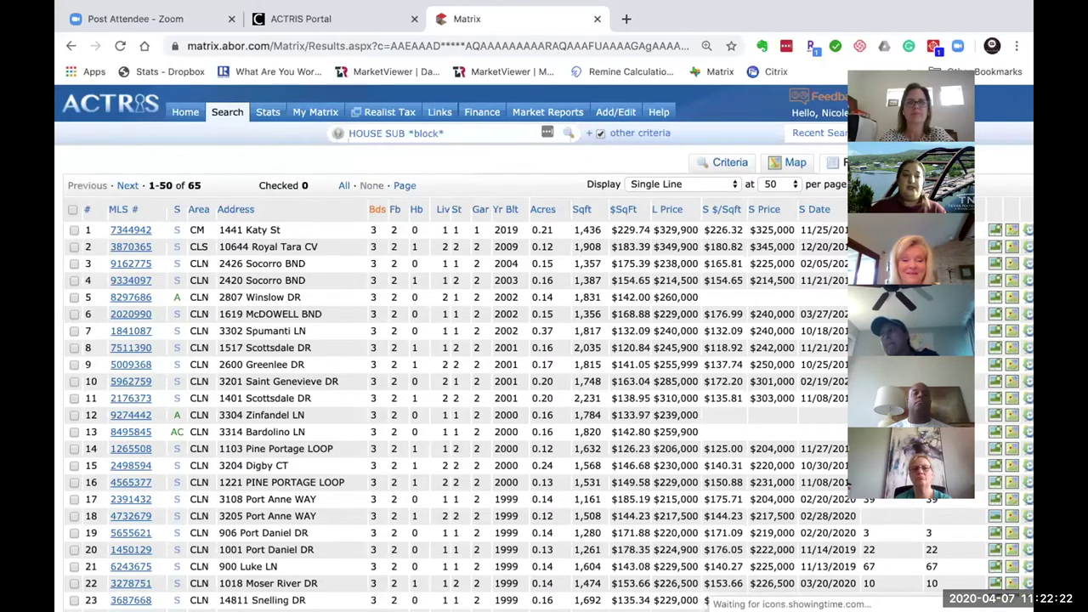
pyautogui.click(375, 206)
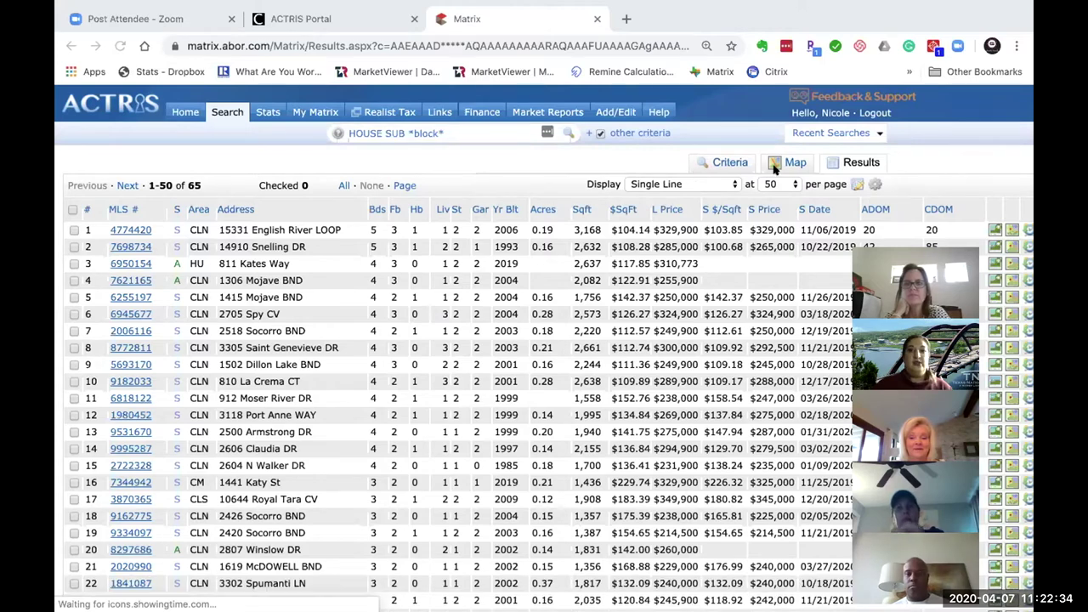
# View the options for saving the current display, sort order and count per page as the search default, and close them.
pyautogui.click(876, 185)
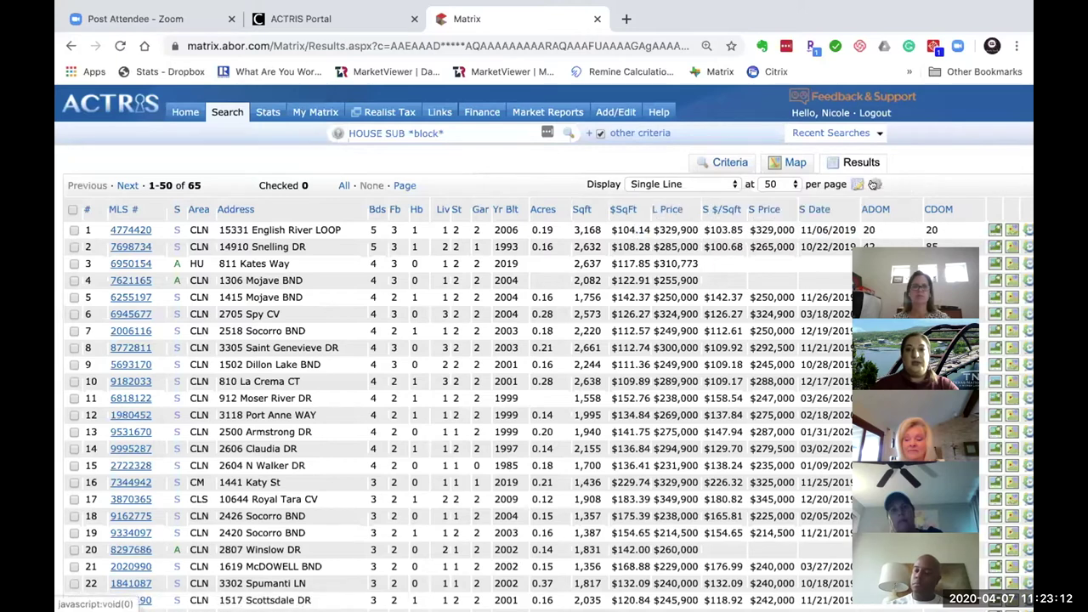
pyautogui.moveTo(872, 184)
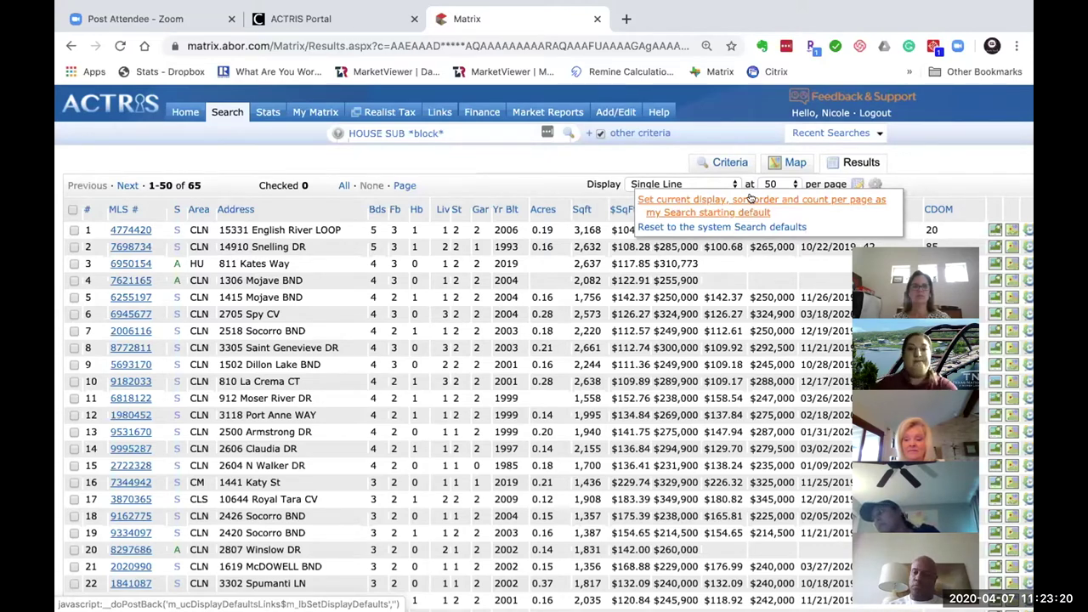
pyautogui.click(513, 177)
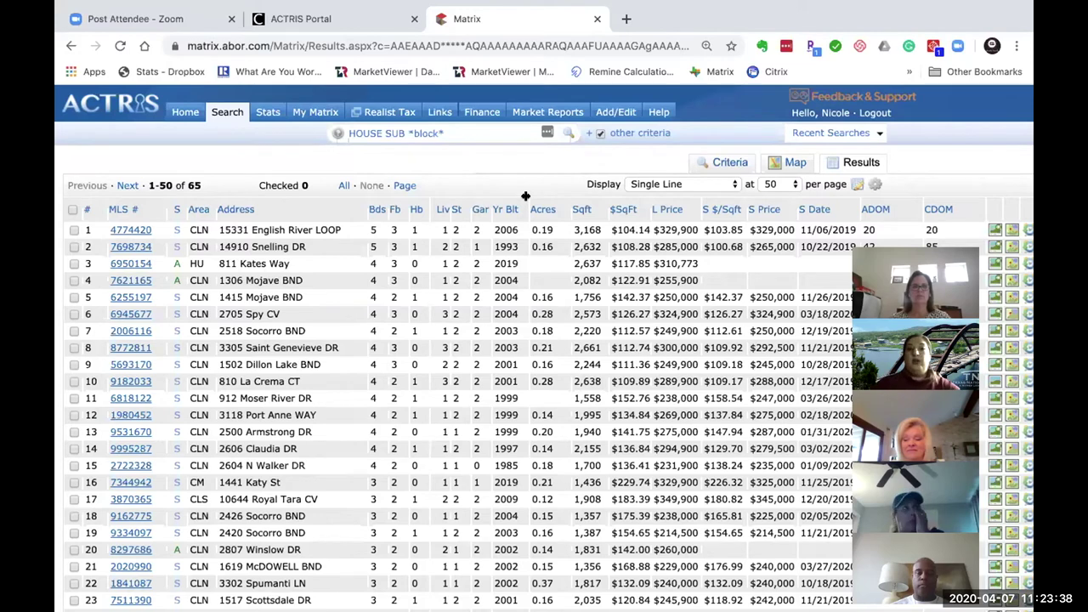
# Resize the result columns, widening $SqFt and narrowing ADOM and CDOM.
pyautogui.moveTo(530, 195)
pyautogui.mouseDown()
pyautogui.moveTo(587, 194)
pyautogui.moveTo(522, 206)
pyautogui.mouseUp()
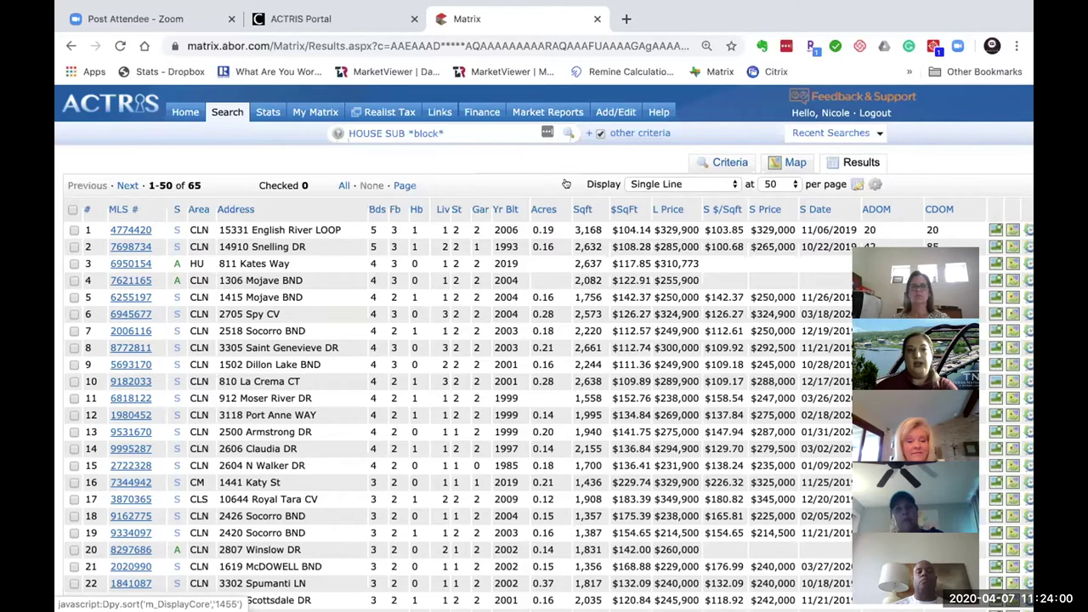
pyautogui.moveTo(785, 206); pyautogui.dragTo(722, 217)
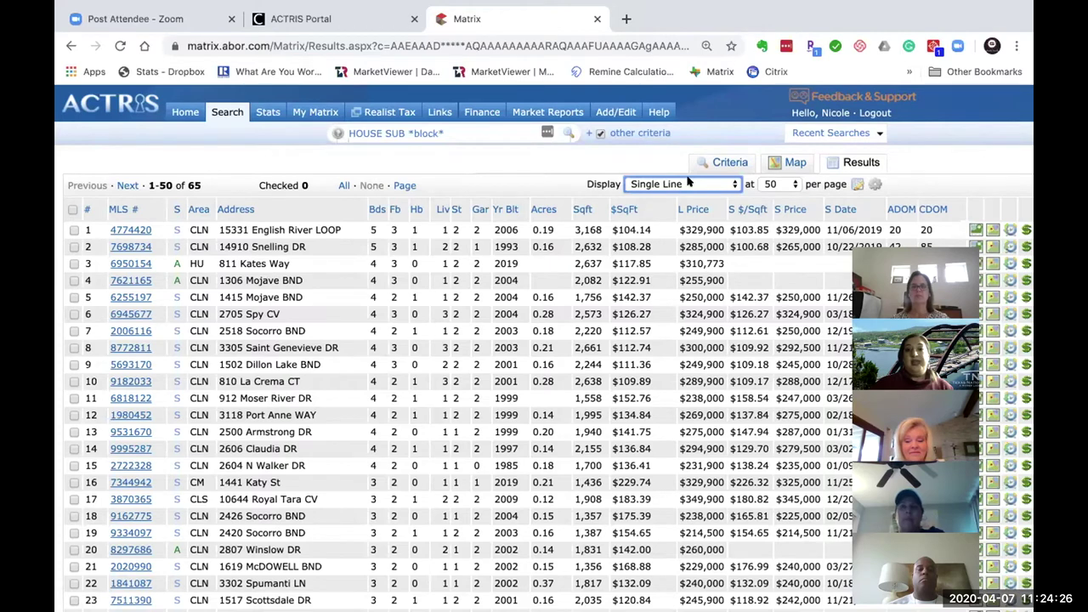
# Switch the results display to Agent 1 Page and access the options for the search display defaults.
pyautogui.click(688, 183)
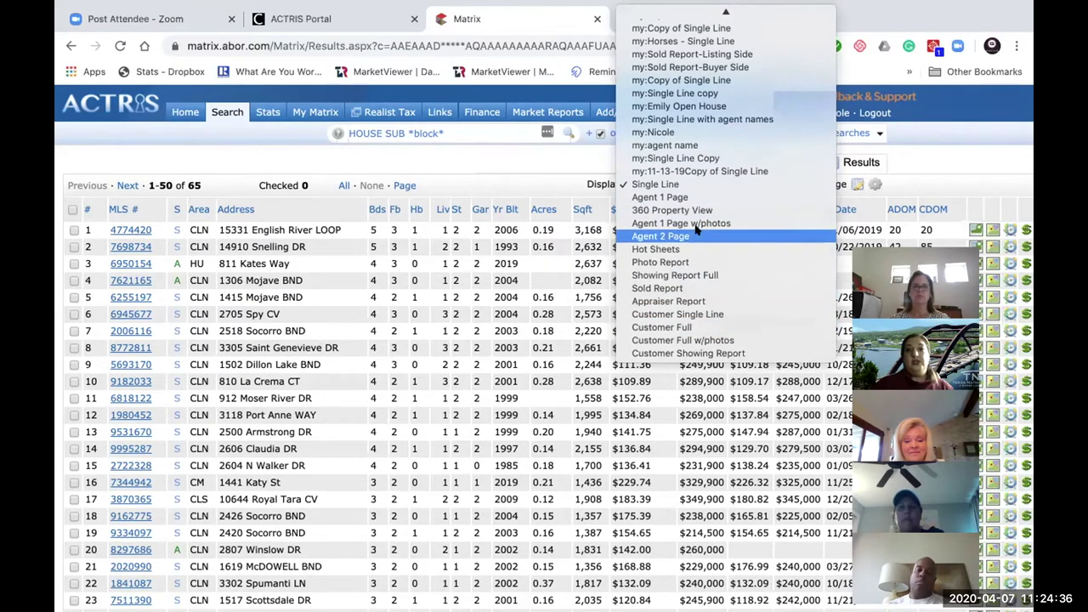
pyautogui.click(697, 196)
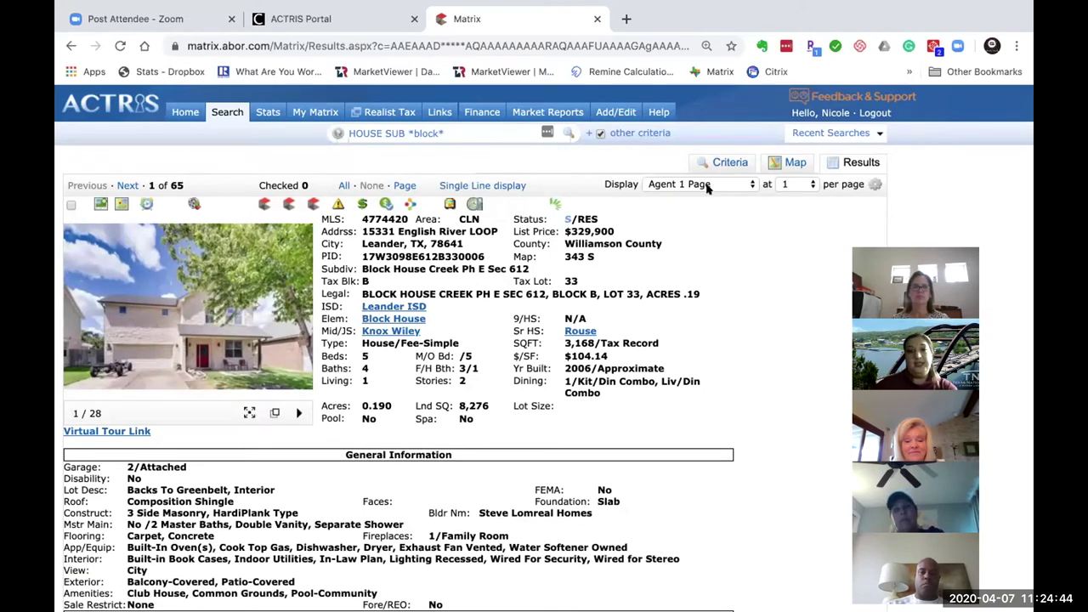
pyautogui.click(873, 185)
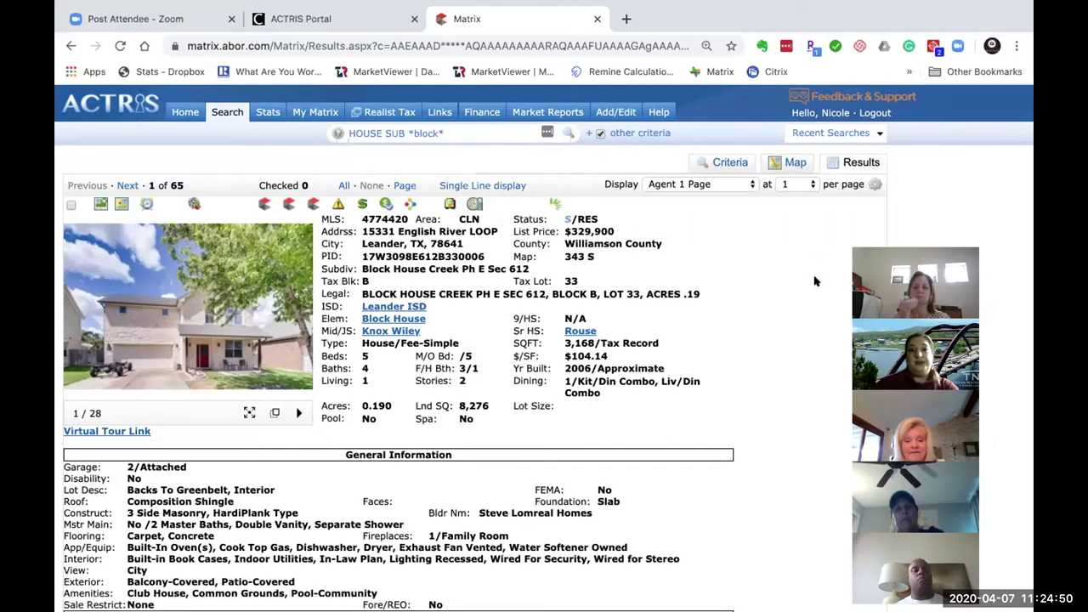
# Switch the results display from the agent report back to Single Line.
pyautogui.click(725, 185)
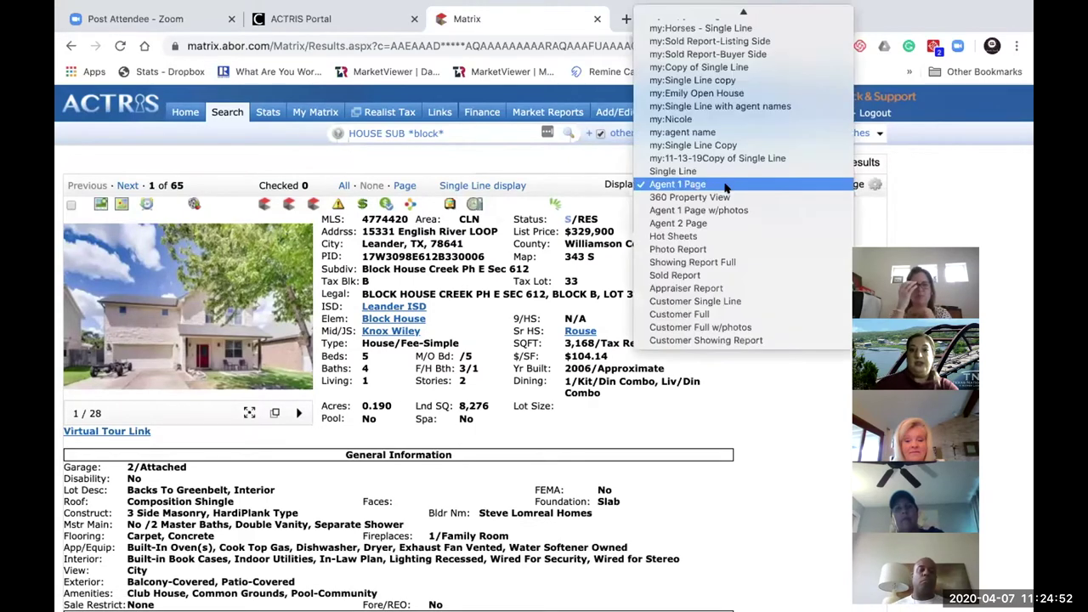
pyautogui.press('Escape')
pyautogui.press('Down')
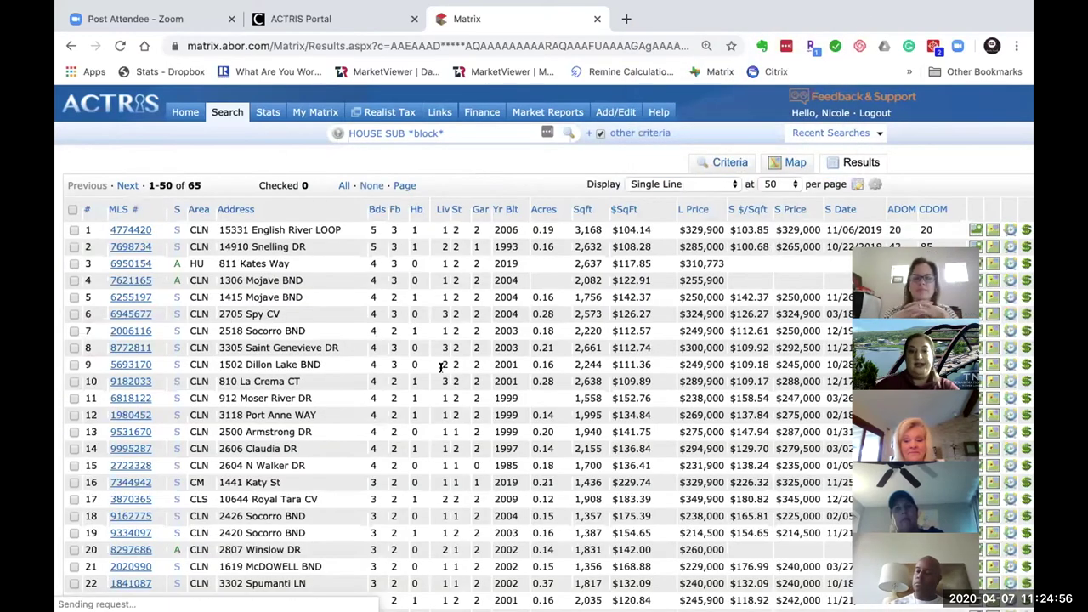
# View the Quick Tips page in MatrixMastery2020.pdf and minimize the document to return to the search results.
pyautogui.moveTo(61, 3)
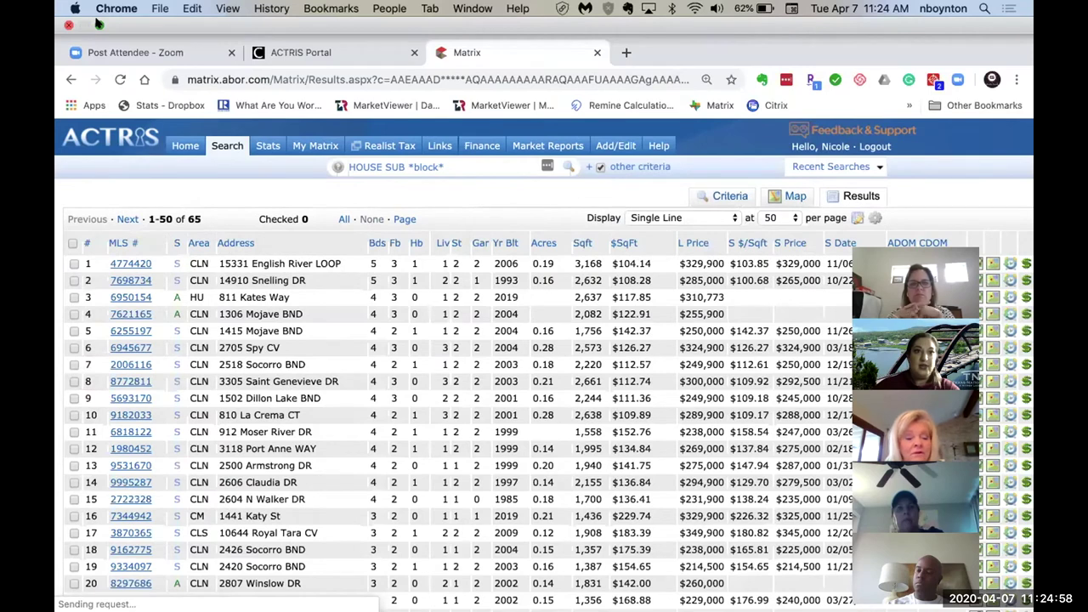
pyautogui.click(97, 24)
pyautogui.click(80, 481)
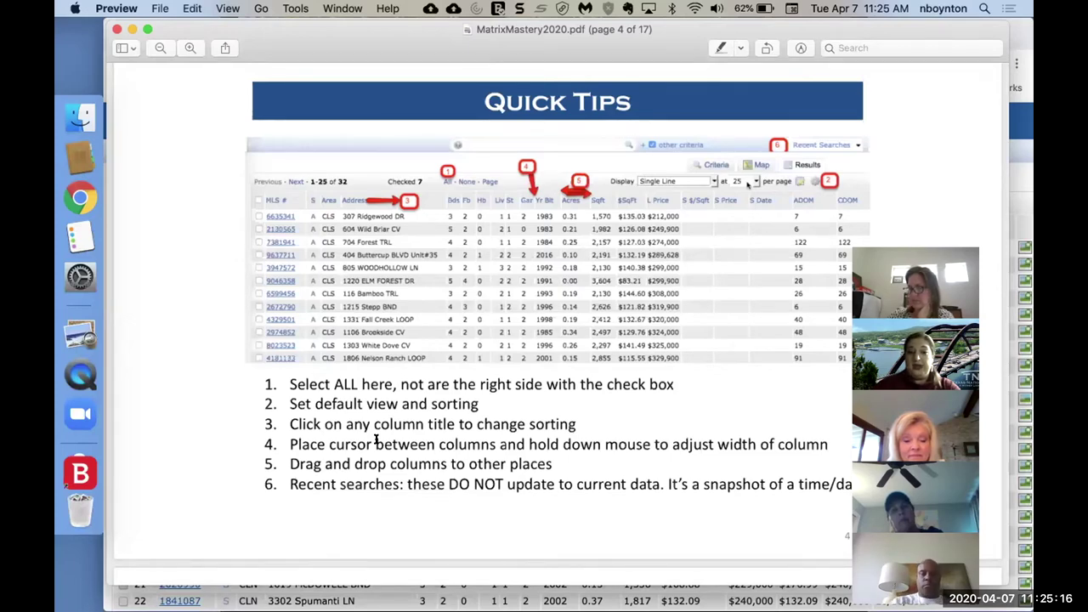
pyautogui.click(132, 29)
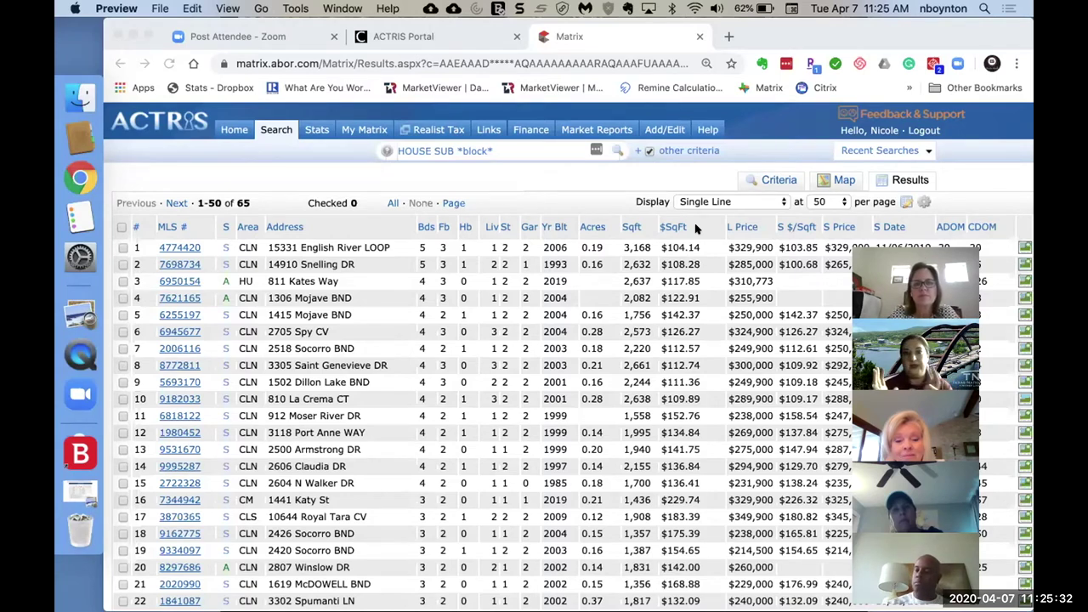
# Move the Sqft column between the St and Gar columns in the results.
pyautogui.click(641, 224)
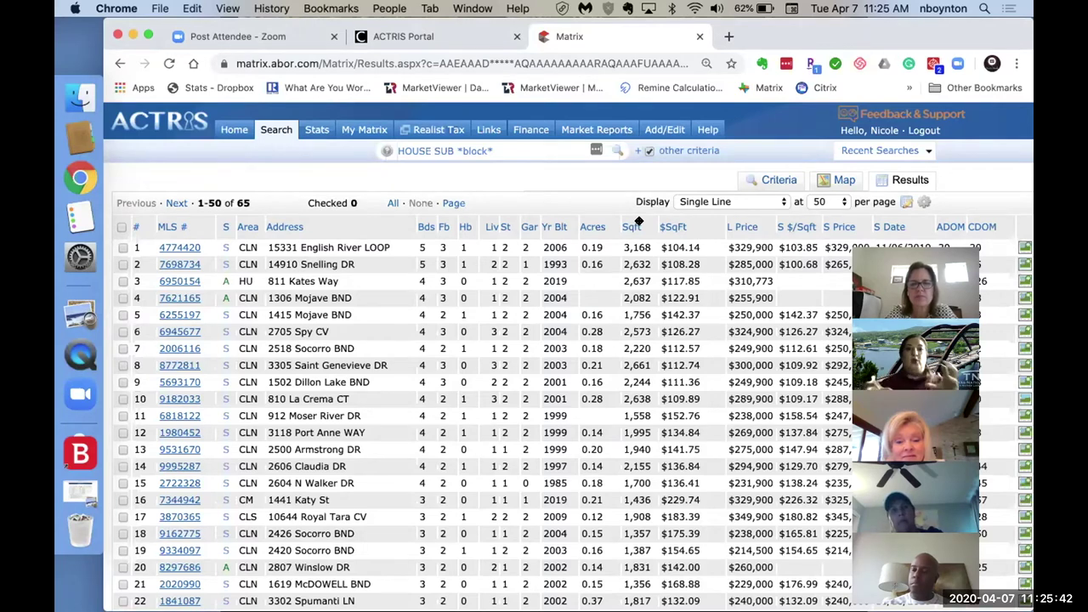
pyautogui.moveTo(638, 221); pyautogui.dragTo(513, 218)
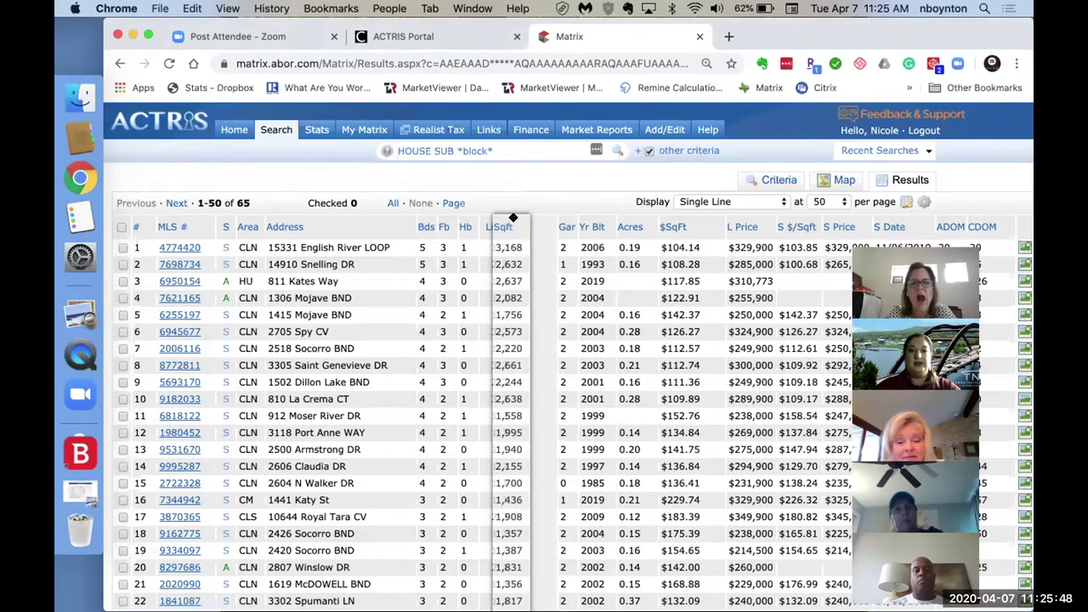
pyautogui.moveTo(512, 218); pyautogui.dragTo(537, 218)
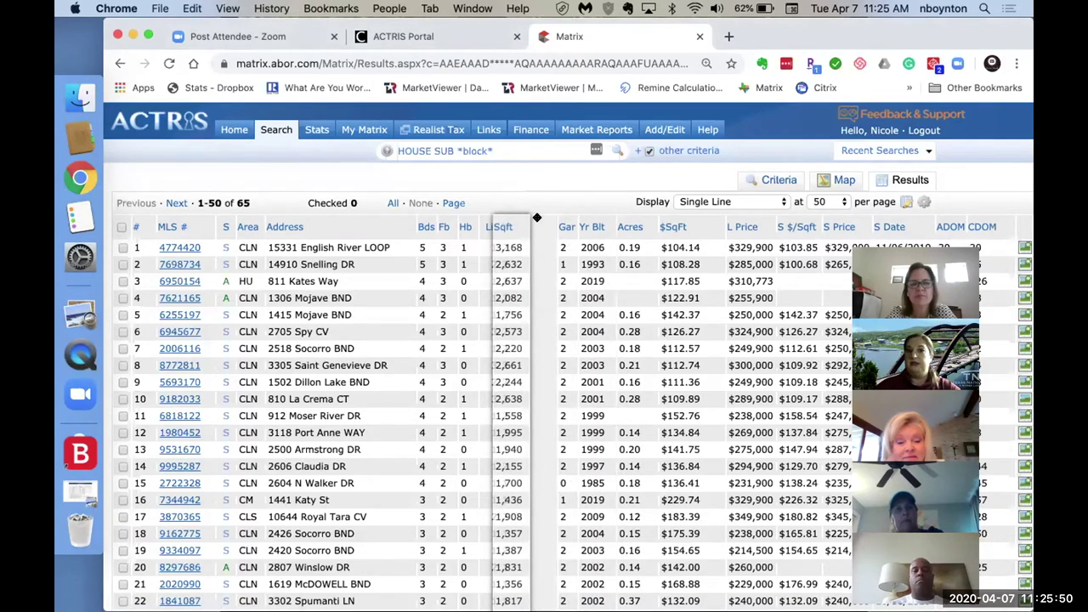
pyautogui.moveTo(537, 218); pyautogui.dragTo(534, 223)
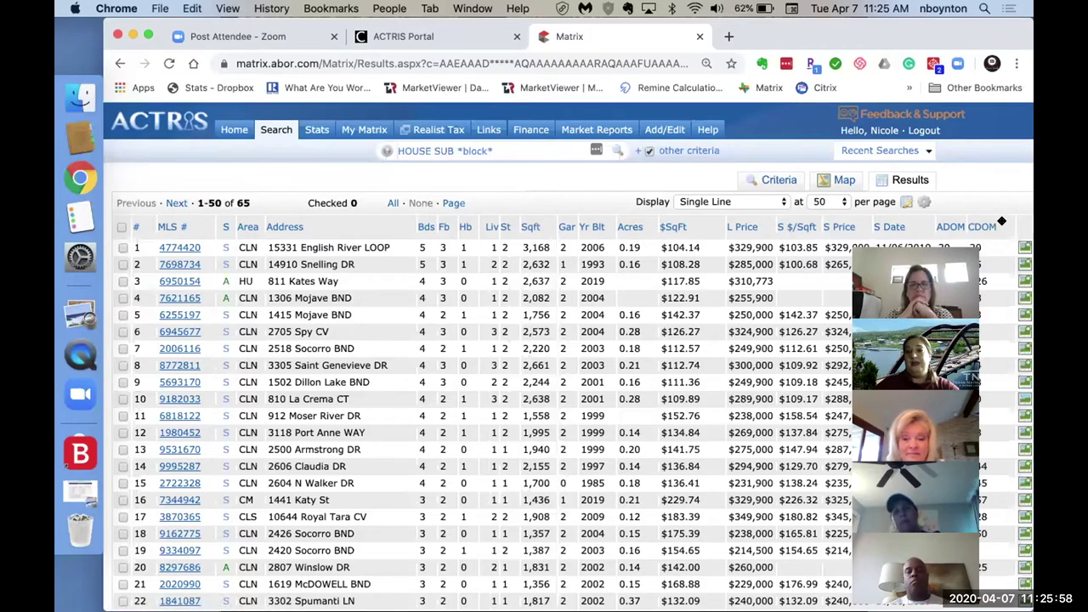
# Move the CDOM column directly after the Address column in the results.
pyautogui.moveTo(1001, 223); pyautogui.dragTo(439, 244)
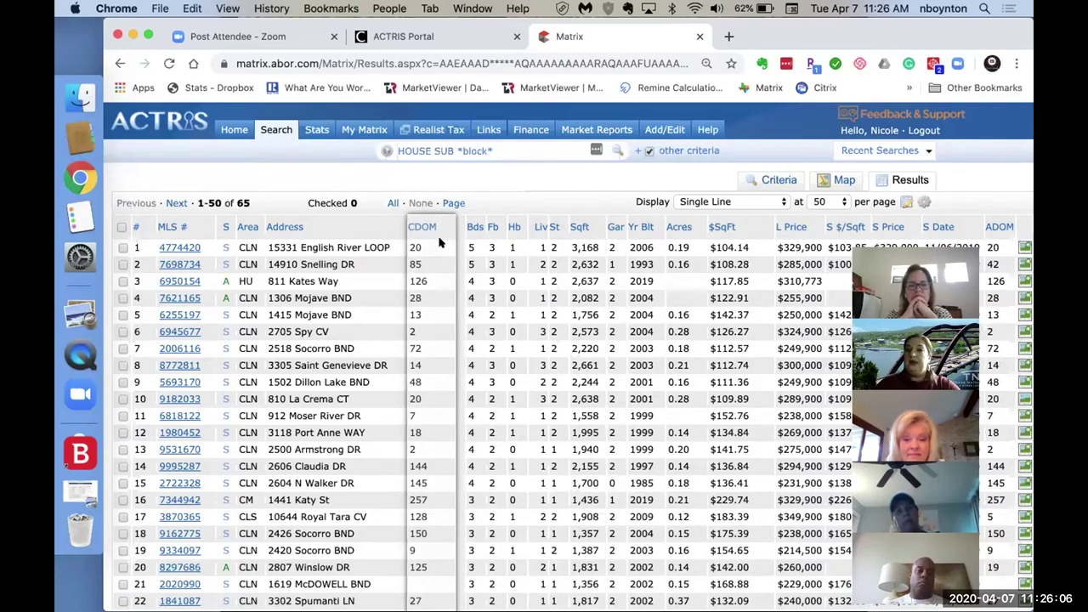
pyautogui.moveTo(440, 244); pyautogui.dragTo(439, 244)
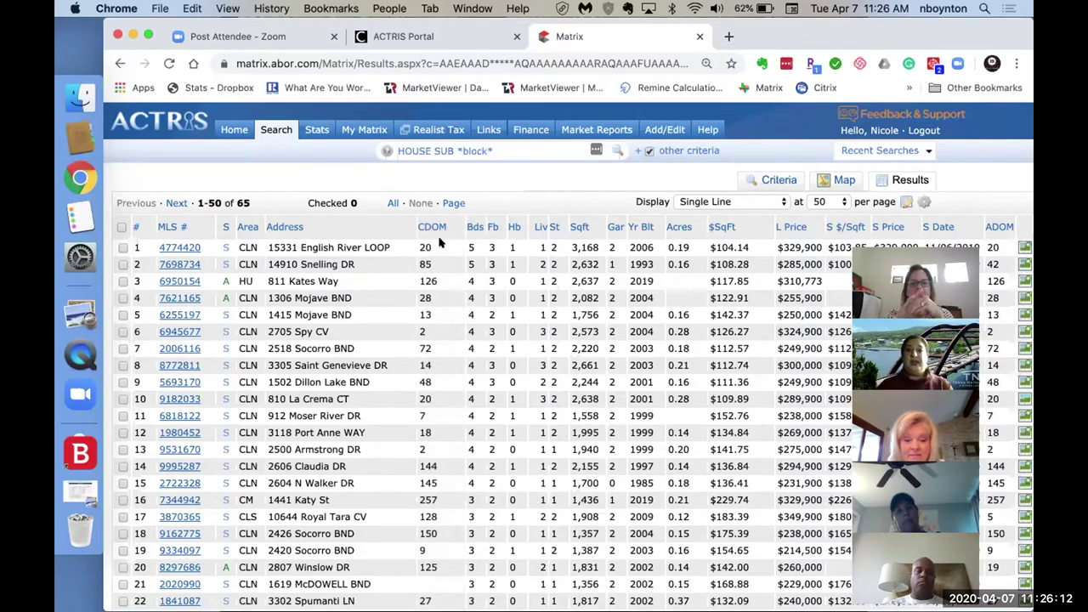
pyautogui.click(921, 201)
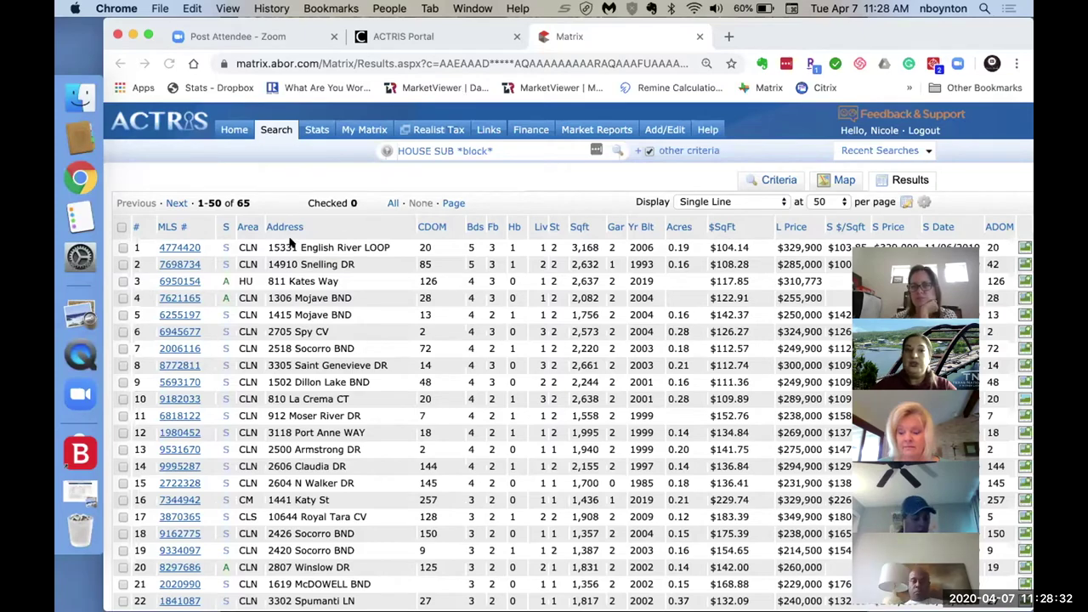
# Check all listings on the current page, view their export options and return to the results.
pyautogui.click(121, 227)
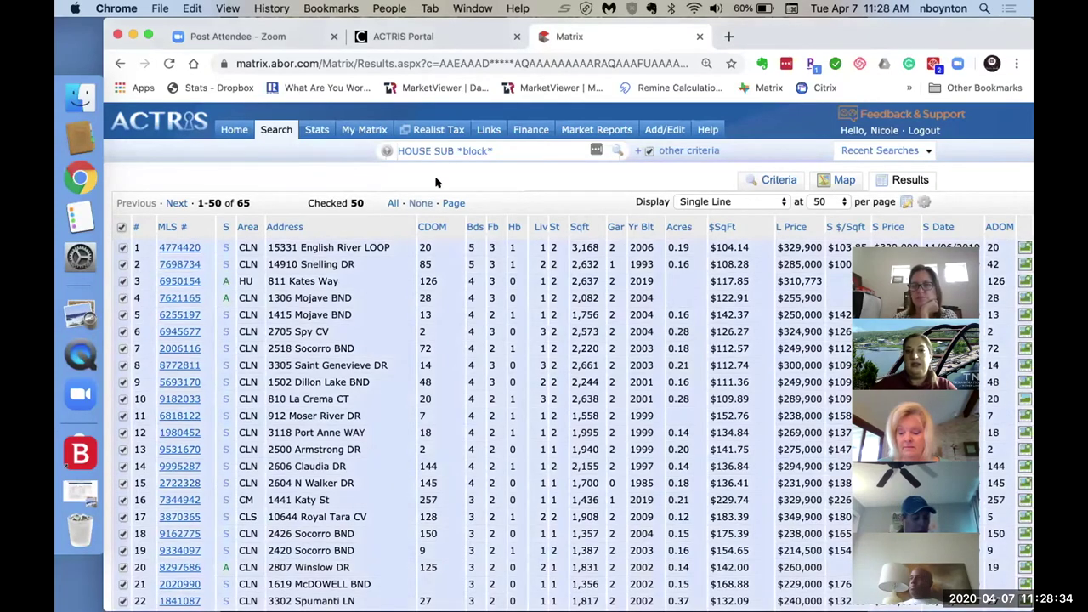
pyautogui.scroll(-10, 459, 306)
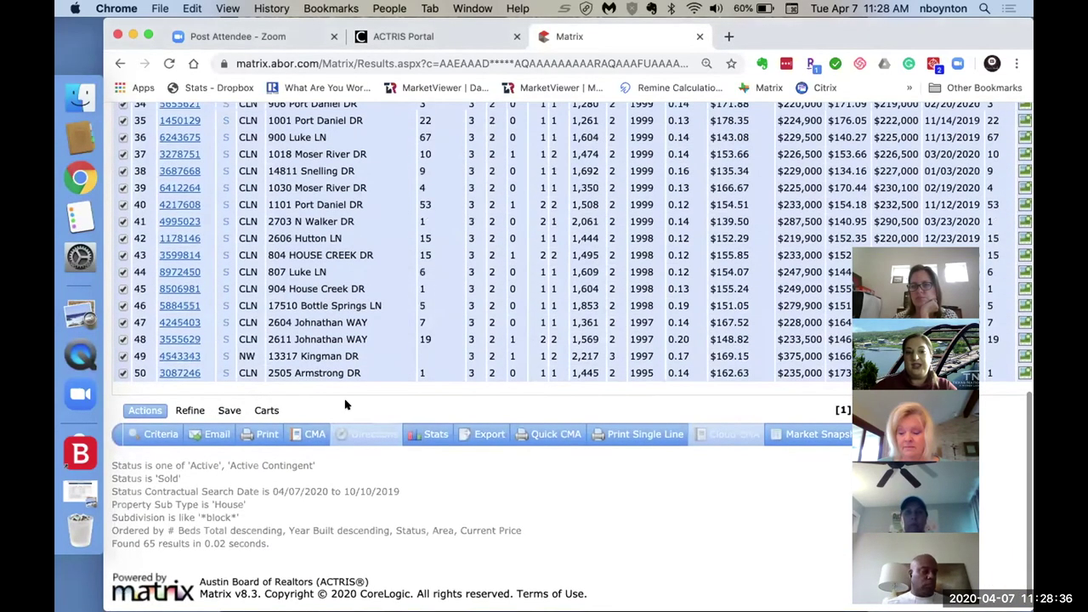
pyautogui.click(483, 434)
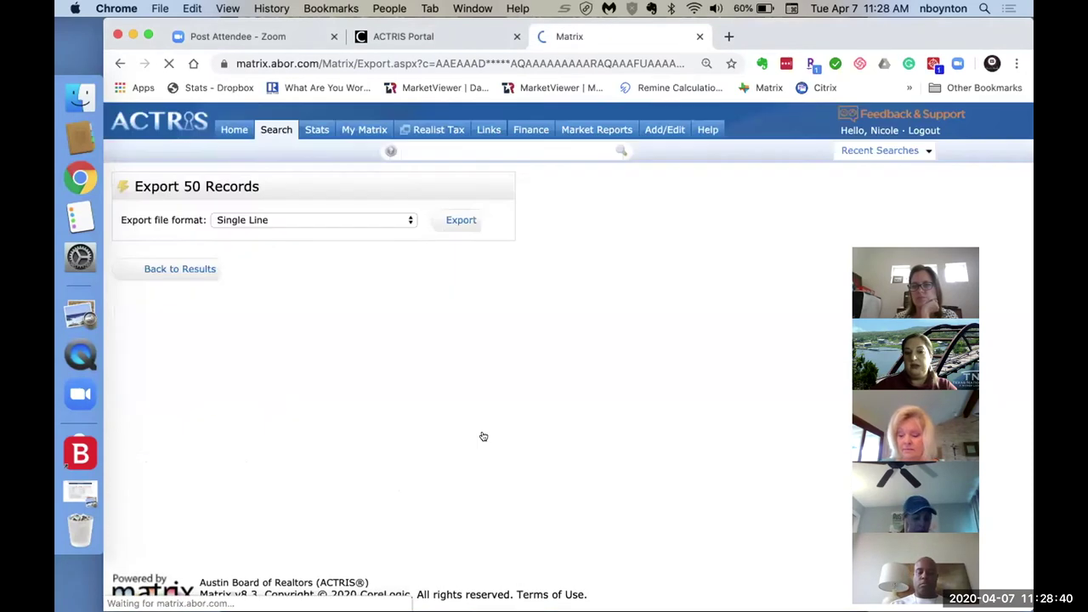
pyautogui.click(183, 269)
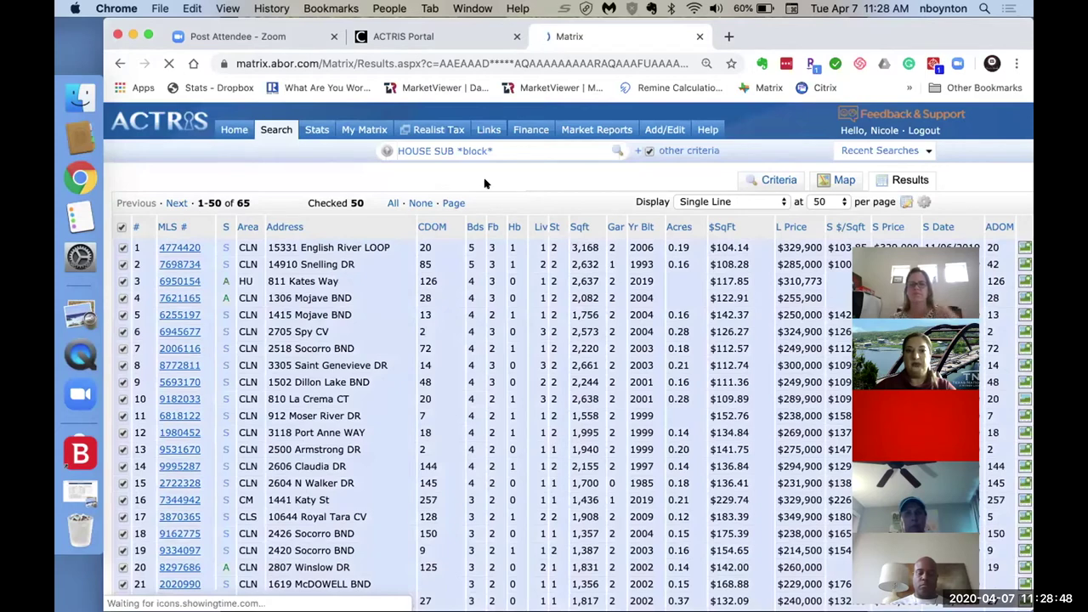
# View the Address column's width, alignment and insert or remove options and cancel them.
pyautogui.click(390, 226)
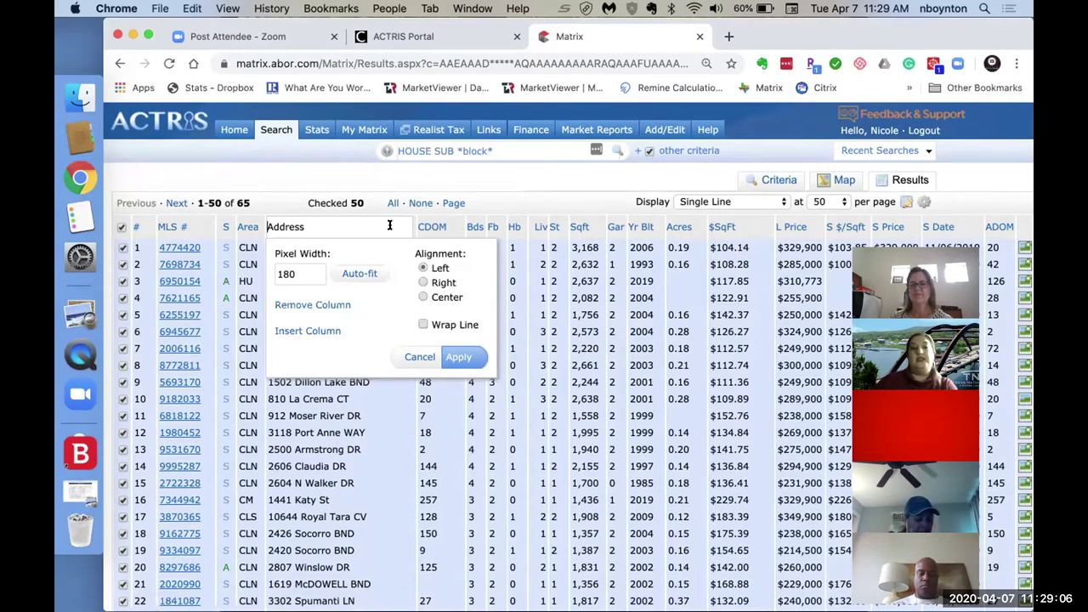
pyautogui.click(420, 357)
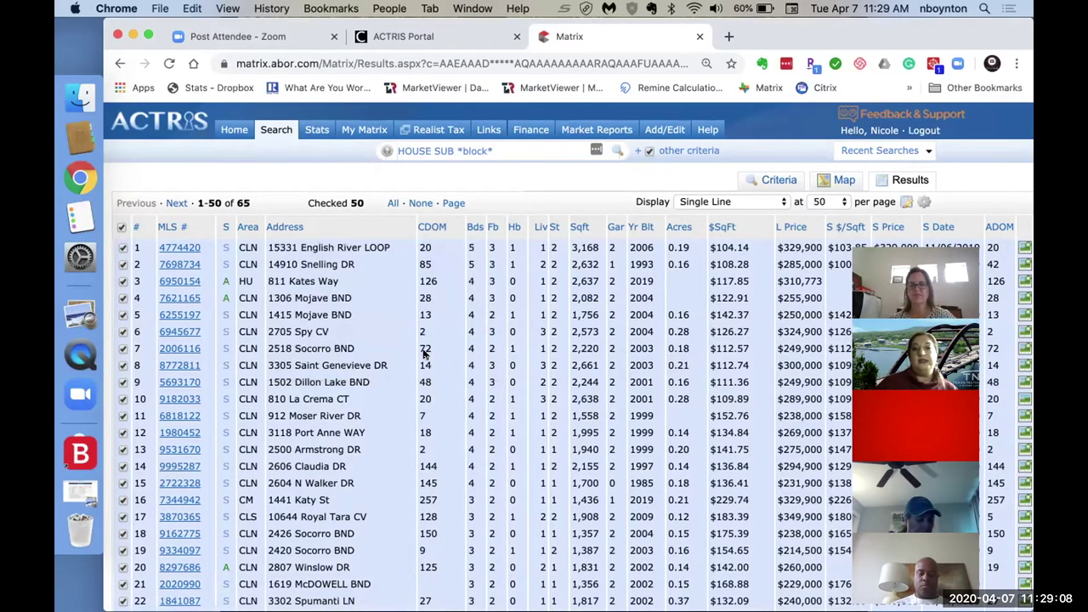
# Open the recent Residential search from Friday 11:18 AM and the recent search for MLS Number 1668106.
pyautogui.click(927, 148)
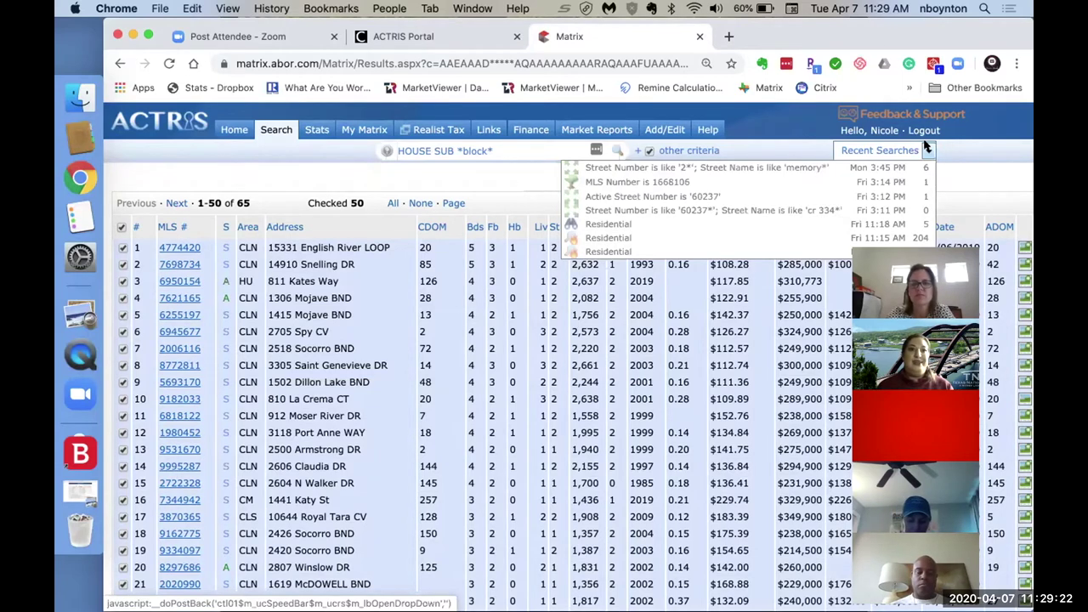
pyautogui.click(146, 35)
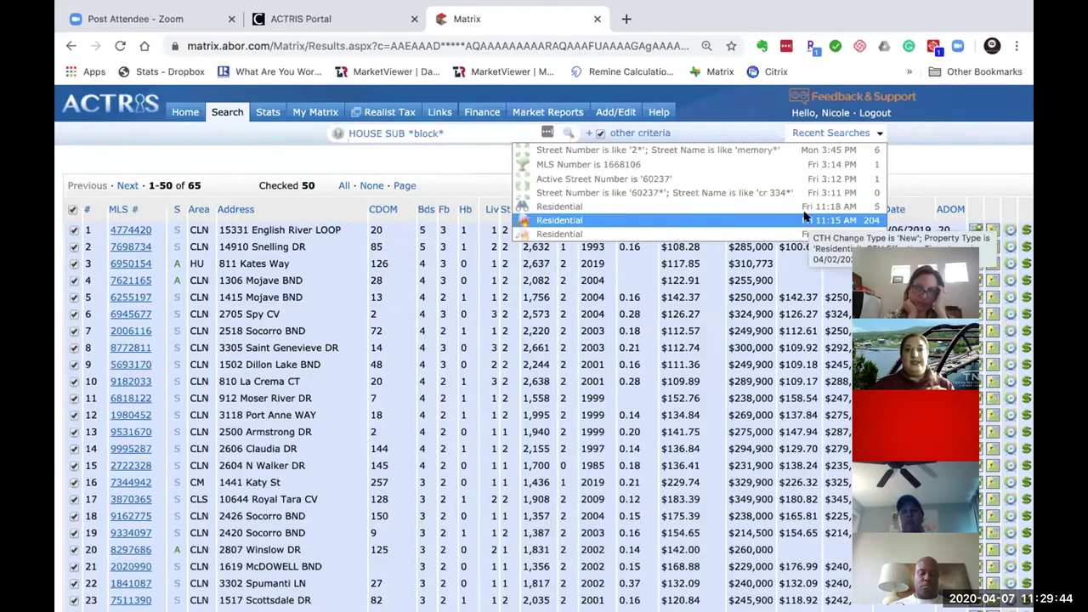
pyautogui.click(803, 216)
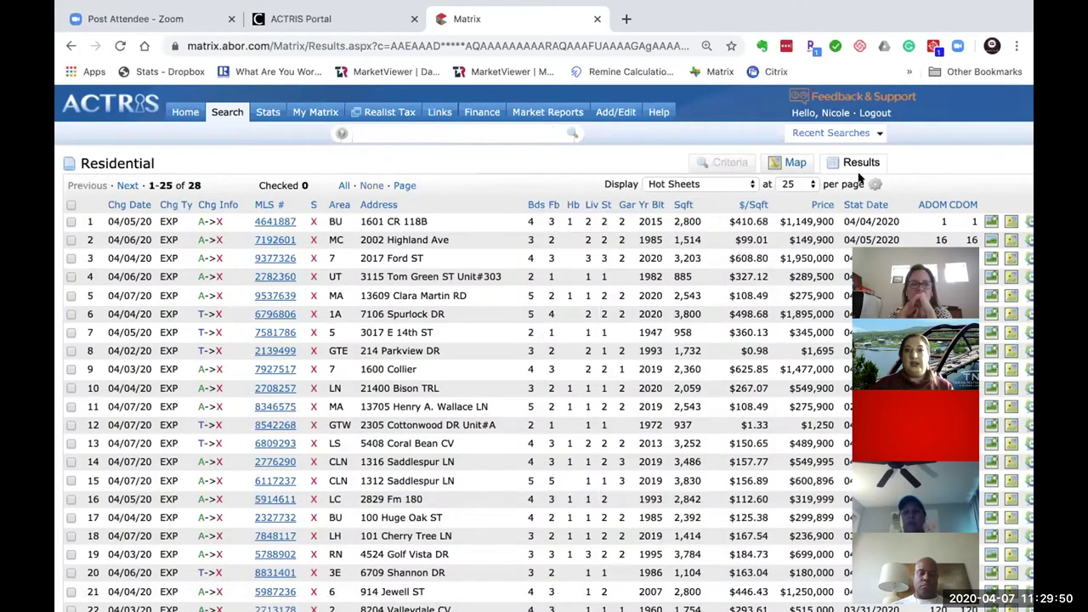
pyautogui.click(860, 133)
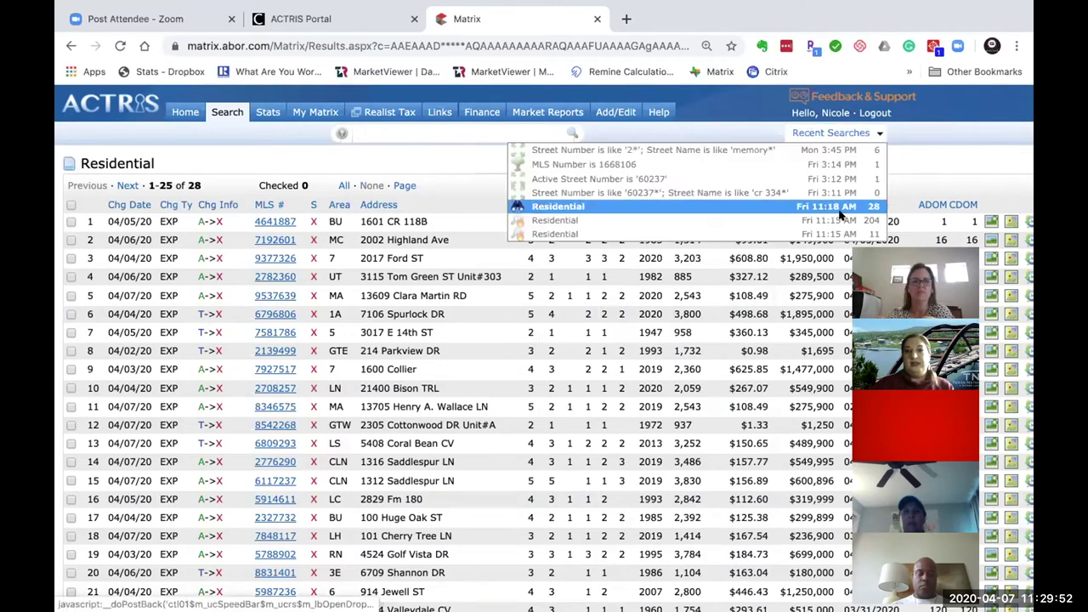
pyautogui.click(799, 164)
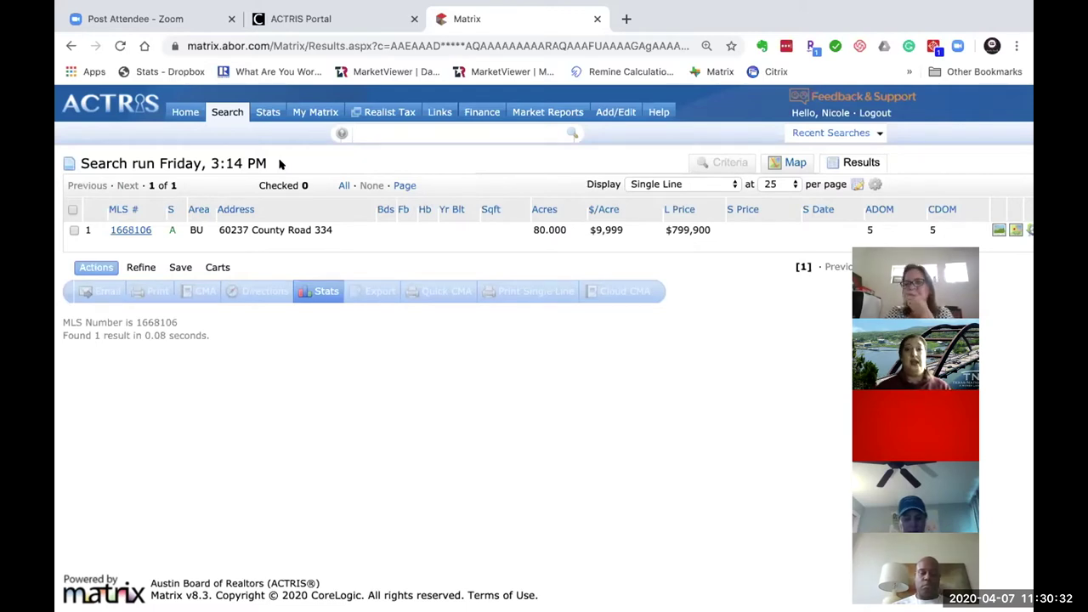
# Review the list of recent searches and close it.
pyautogui.moveTo(771, 7)
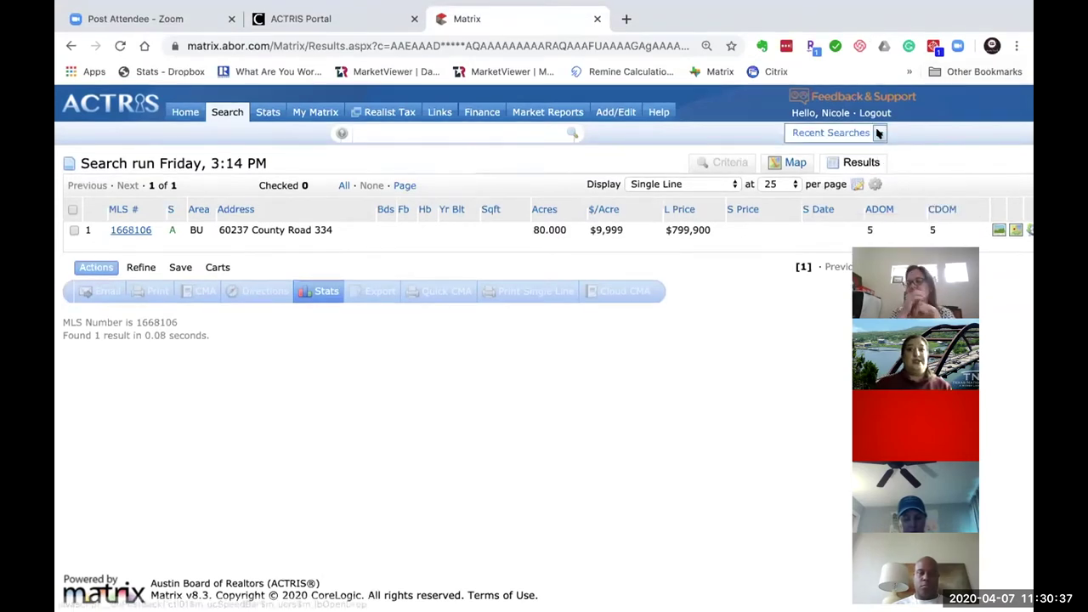
pyautogui.click(879, 133)
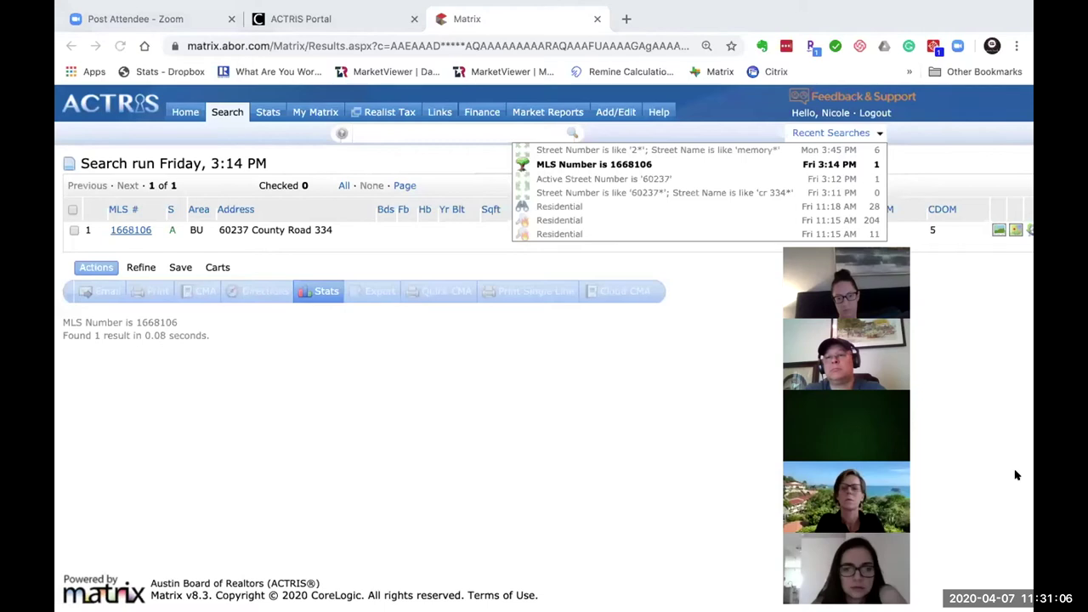
pyautogui.click(697, 476)
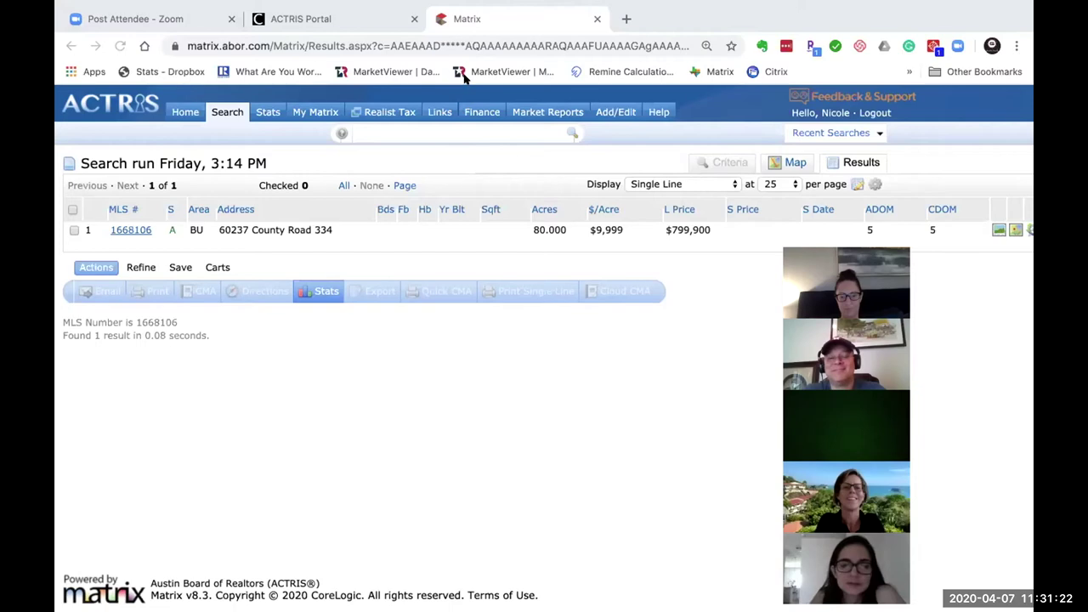
# View the Change Columns – Custom Display page in MatrixMastery2020.pdf and minimize the document.
pyautogui.moveTo(147, 5)
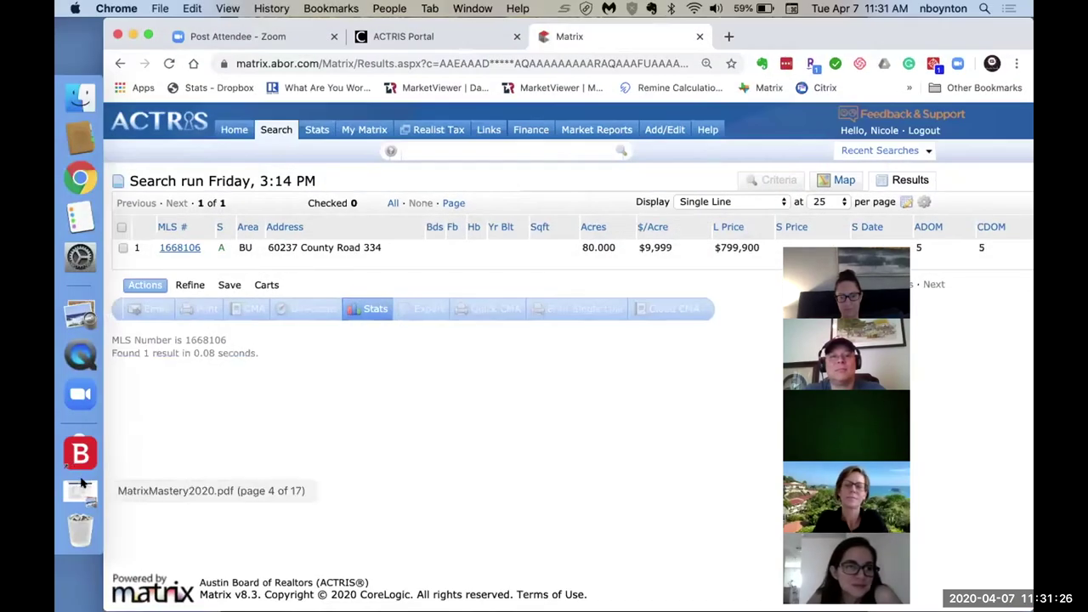
pyautogui.click(80, 489)
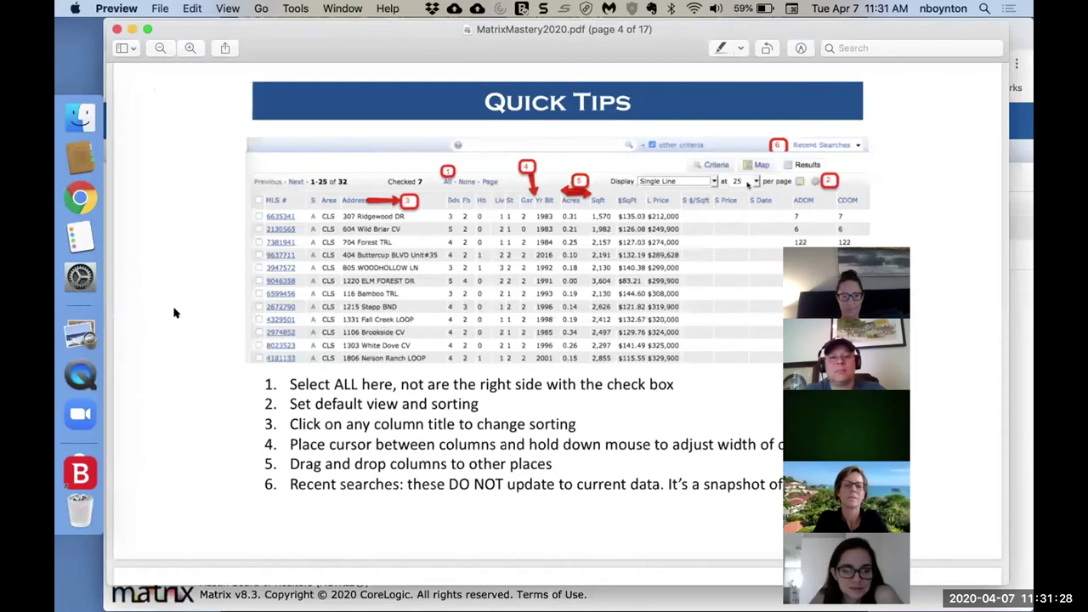
pyautogui.scroll(-10, 241, 304)
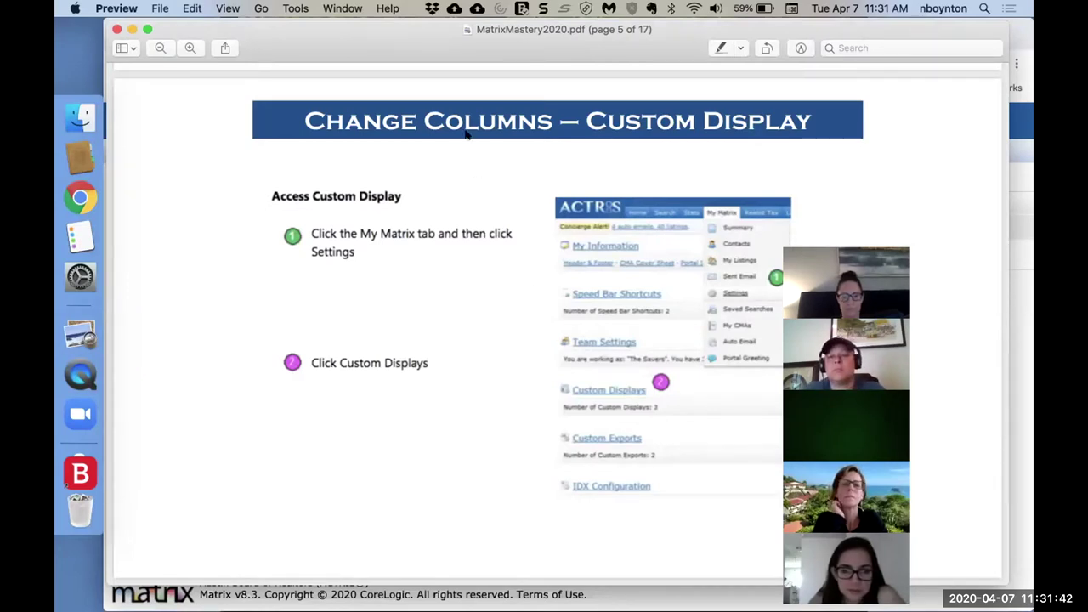
pyautogui.click(133, 29)
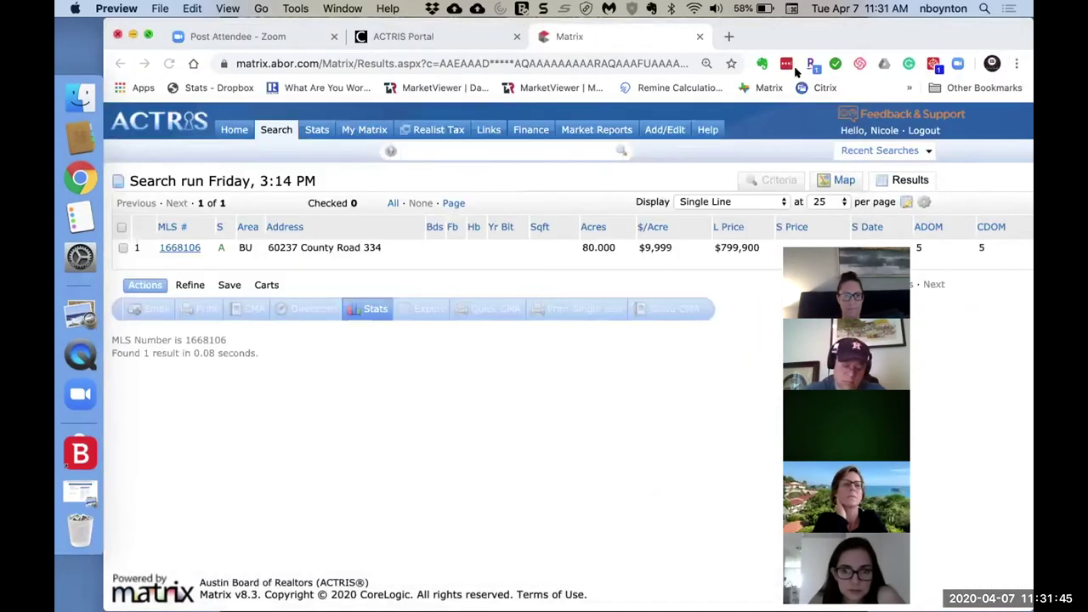
# Rerun the recent search for MLS Number 1668106.
pyautogui.click(924, 149)
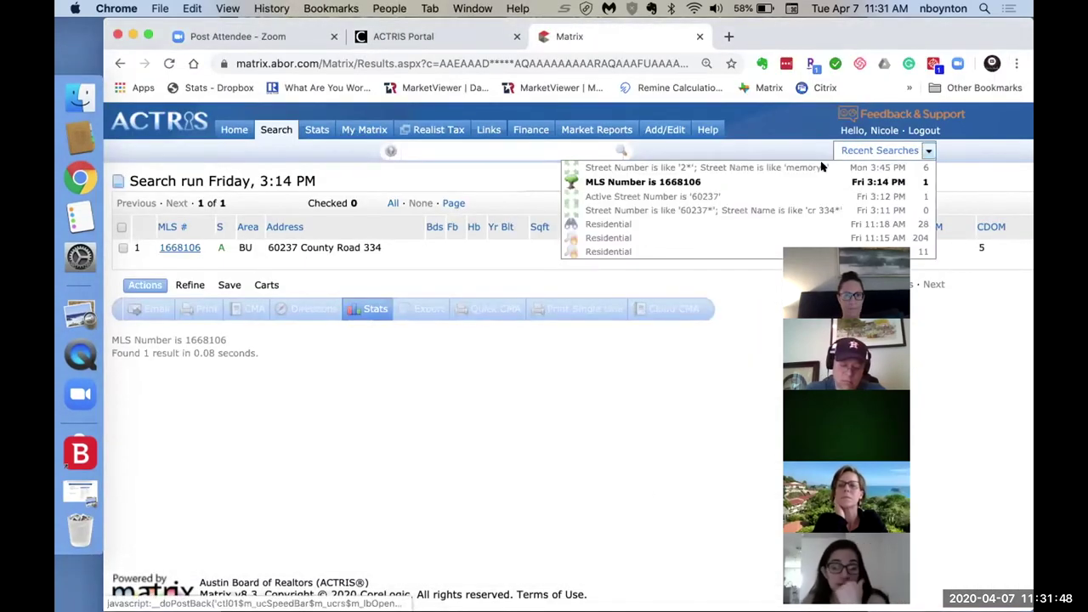
pyautogui.click(809, 182)
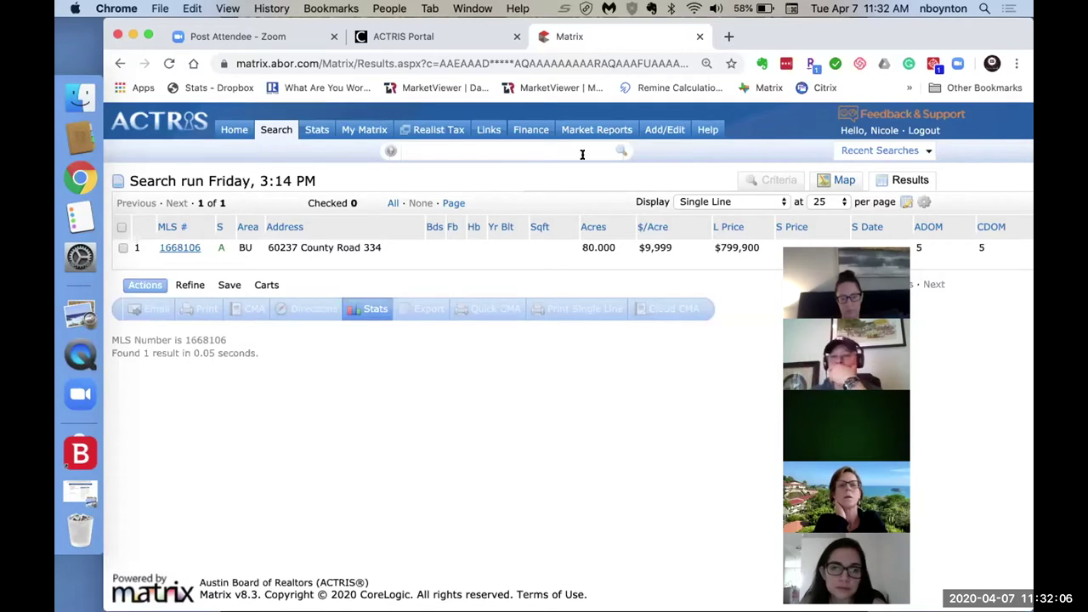
# Look at the speed bar suggestions and the display formats available for the MLS Number 1668106 result.
pyautogui.click(460, 148)
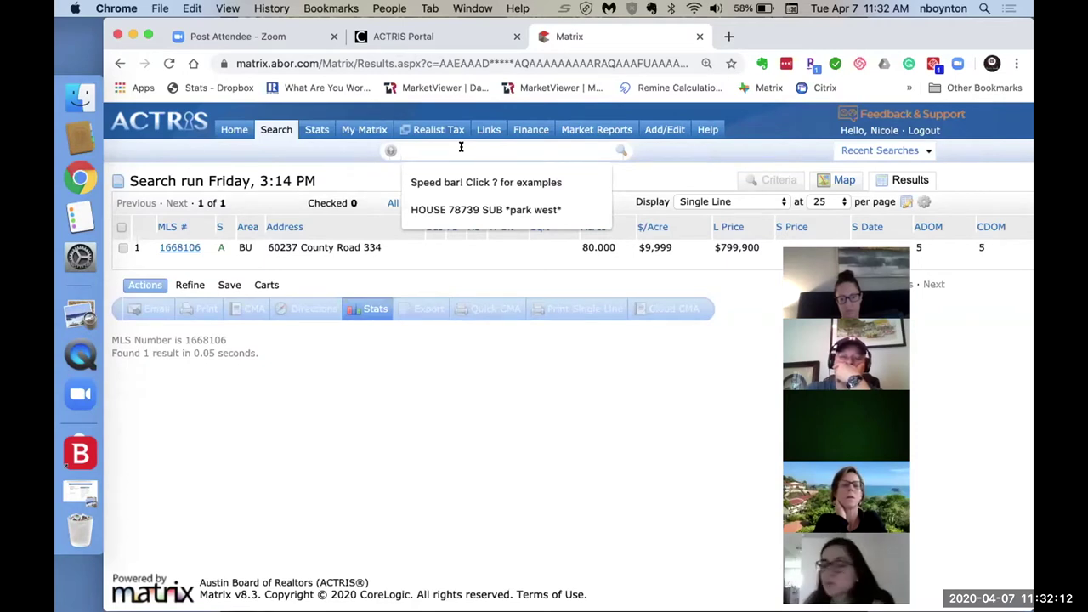
pyautogui.click(461, 410)
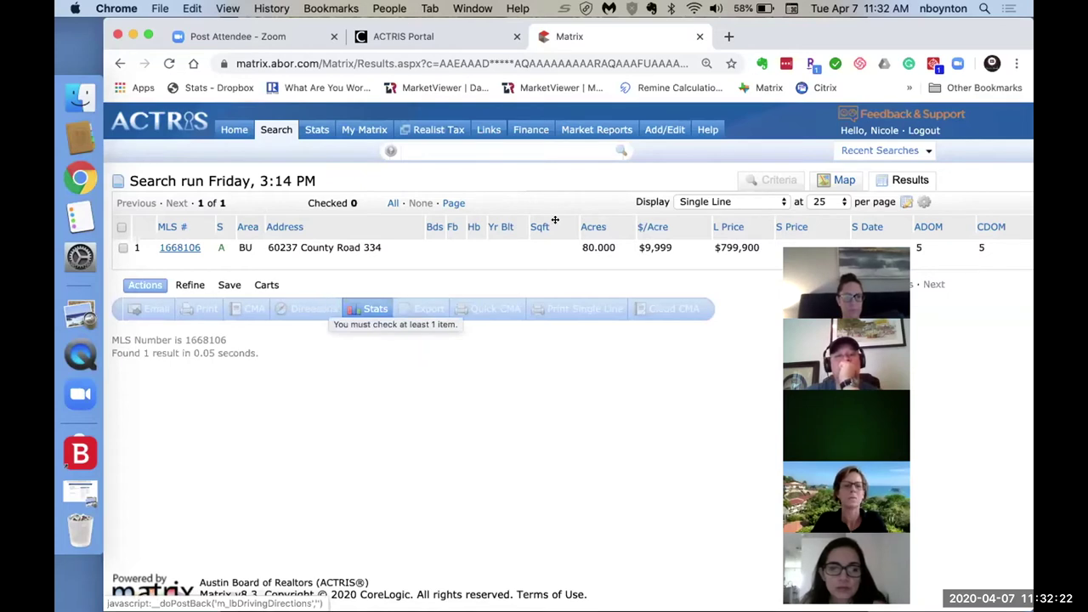
pyautogui.click(698, 202)
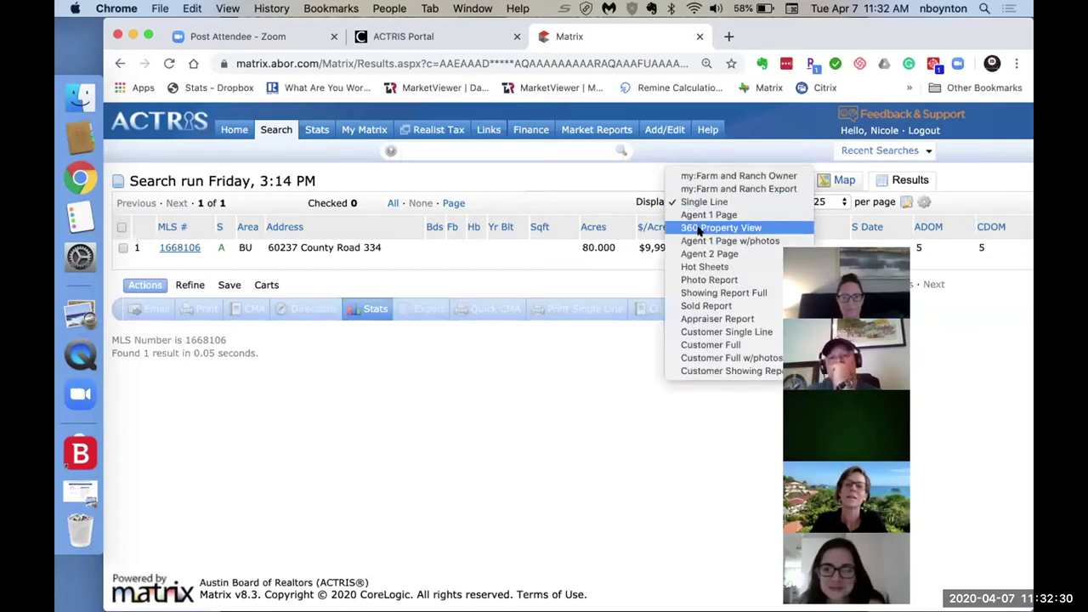
# Run a Residential Quick search for active and active contingent houses in areas GTW and GTE.
pyautogui.click(276, 129)
pyautogui.moveTo(287, 154)
pyautogui.click(401, 153)
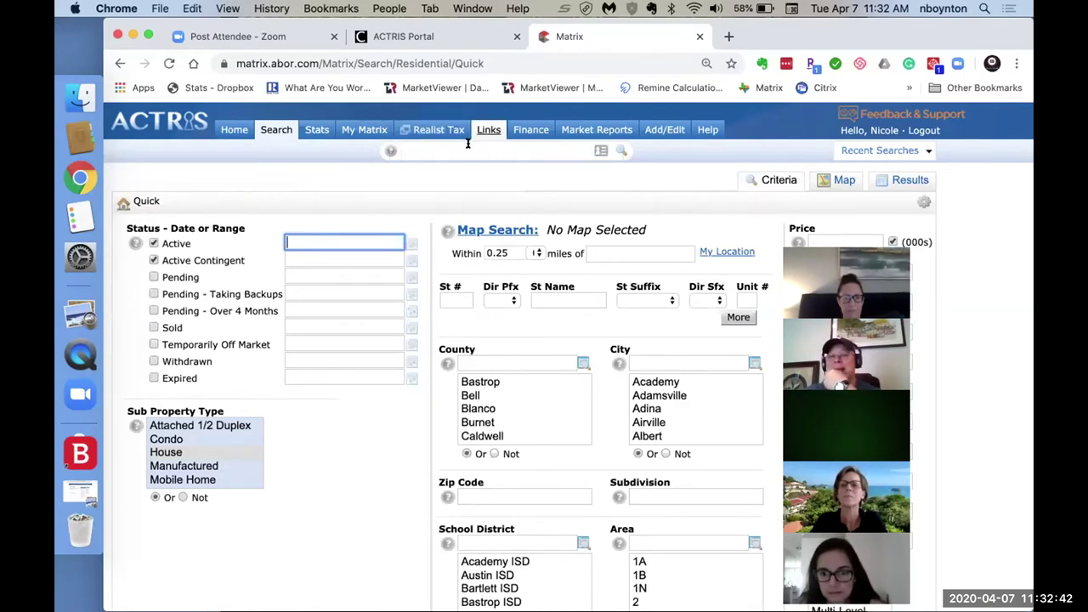
pyautogui.scroll(-3, 749, 367)
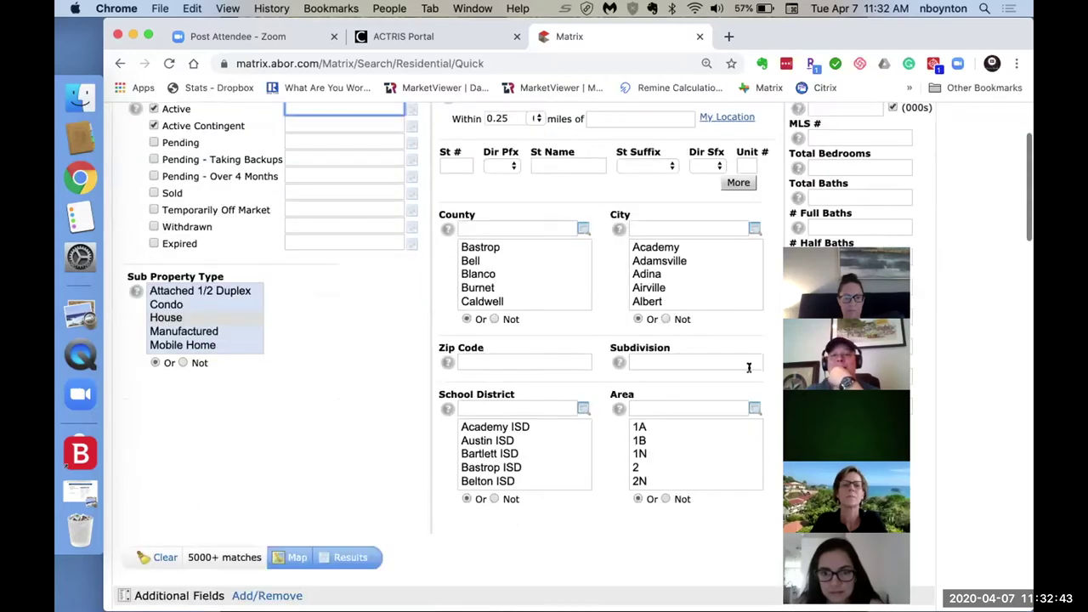
pyautogui.click(679, 403)
pyautogui.write('g')
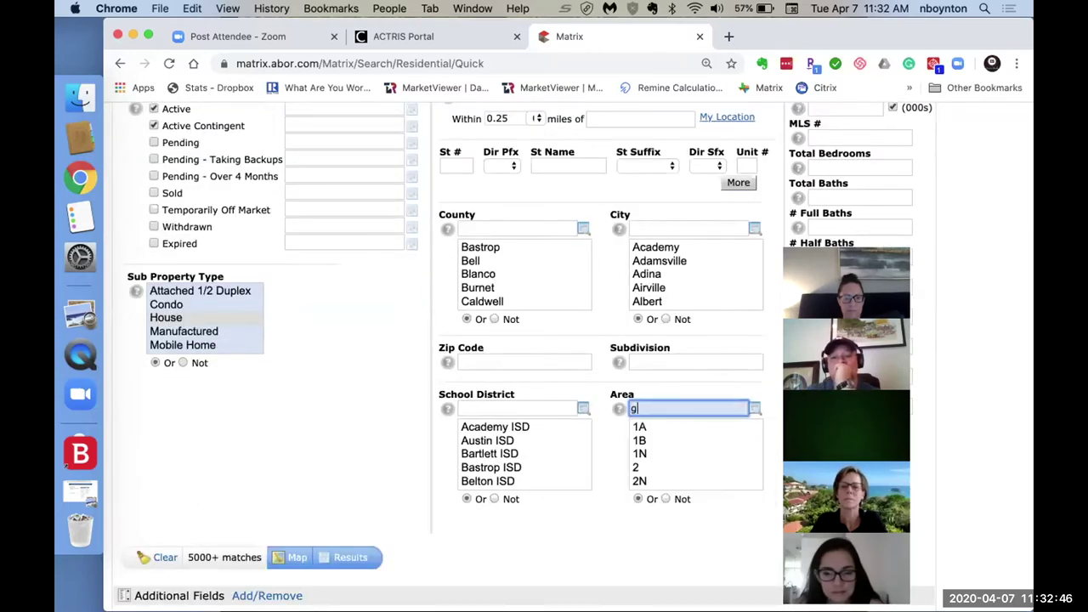
pyautogui.write('tw,gte')
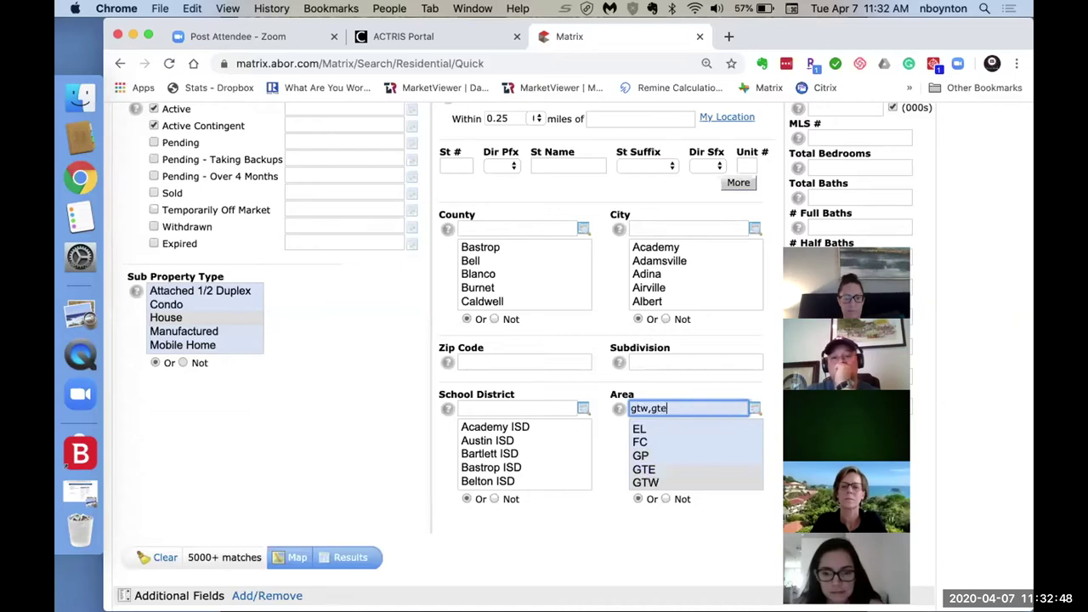
pyautogui.click(348, 558)
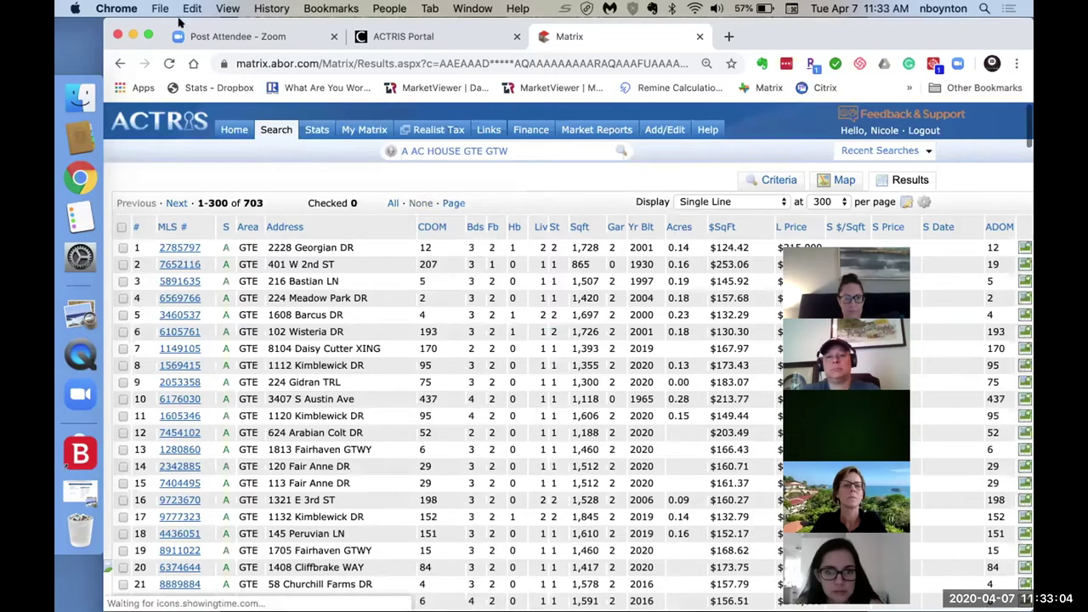
# Enlarge the browser window and look across all columns of the Single Line results.
pyautogui.click(148, 34)
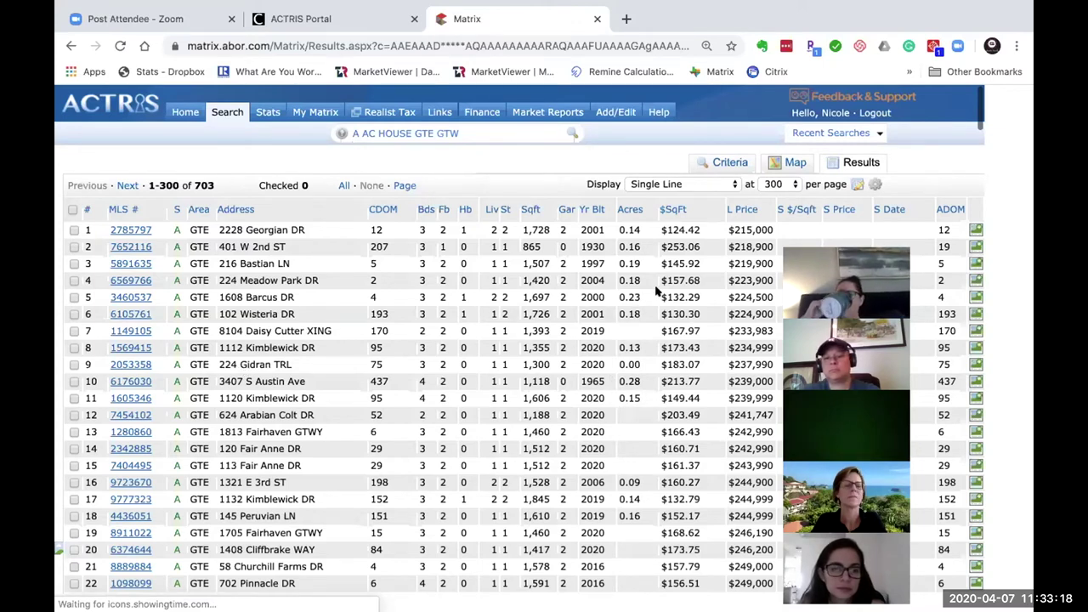
pyautogui.hscroll(5, 658, 289)
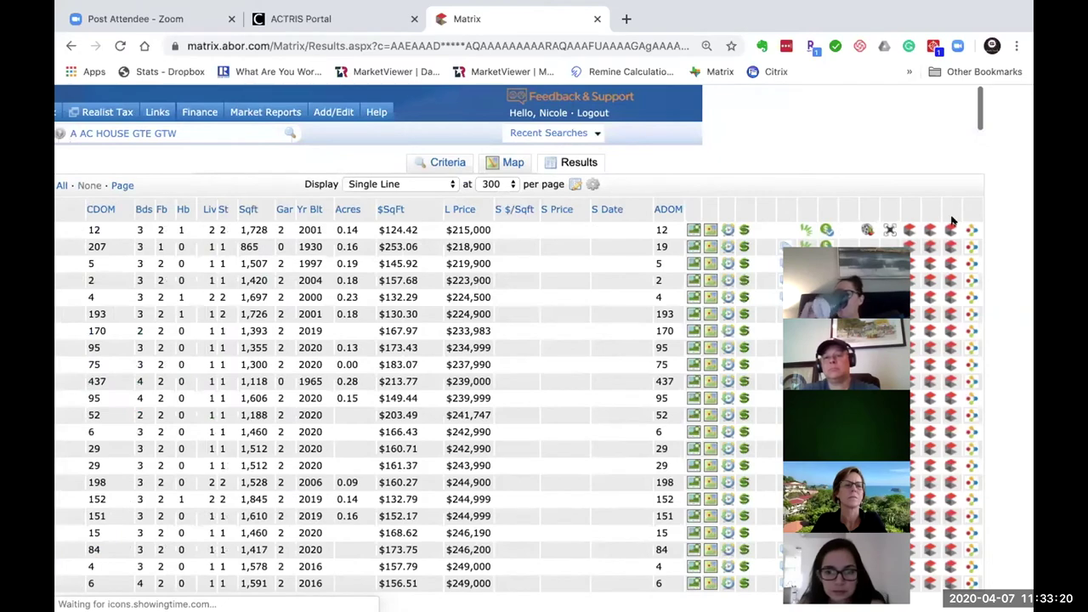
pyautogui.hscroll(-5, 723, 251)
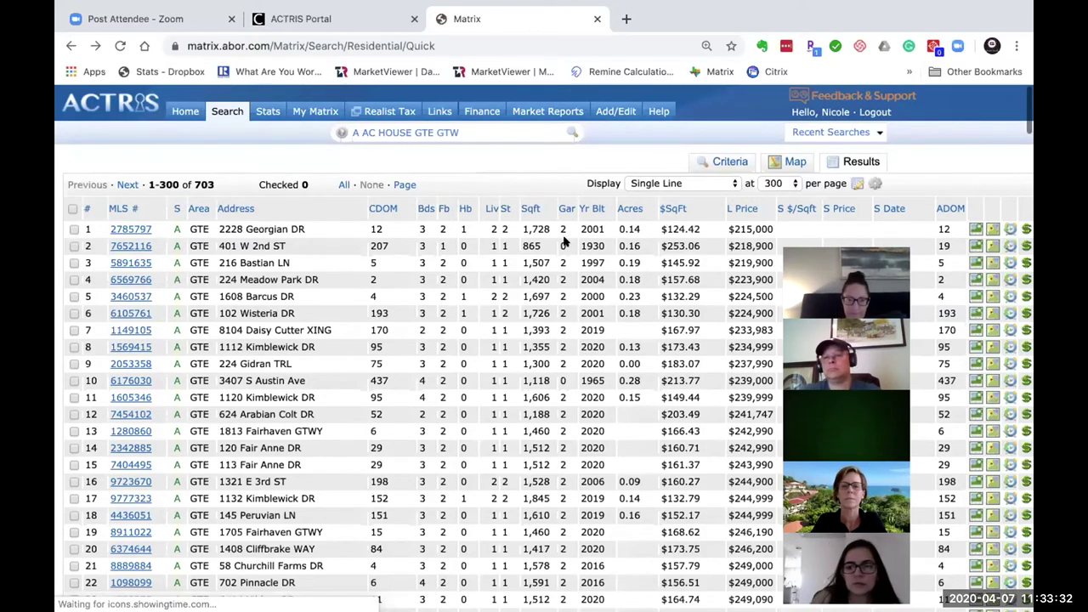
pyautogui.click(730, 161)
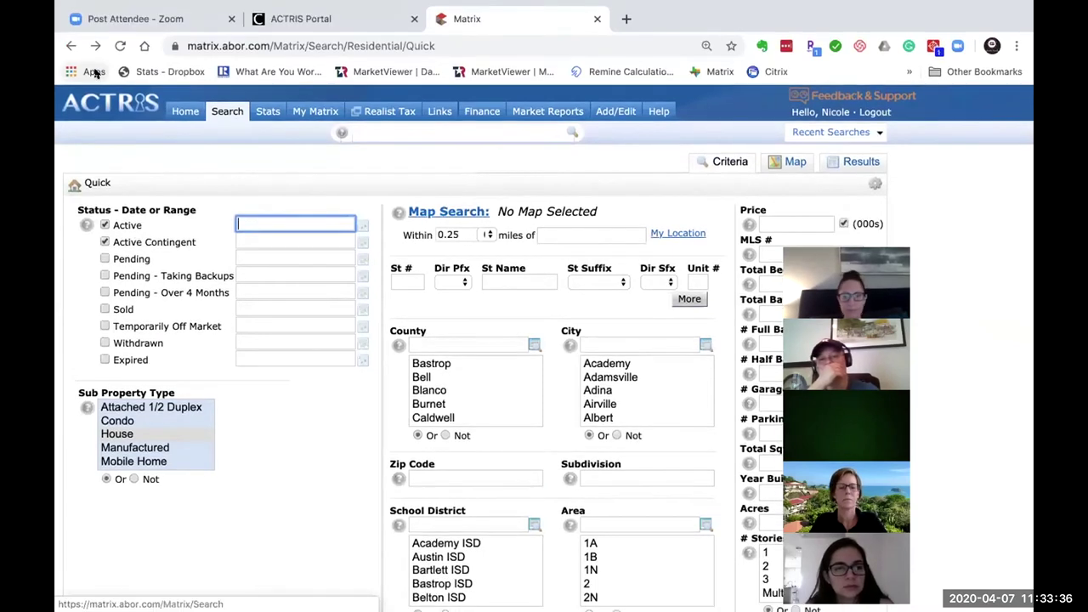
pyautogui.click(90, 71)
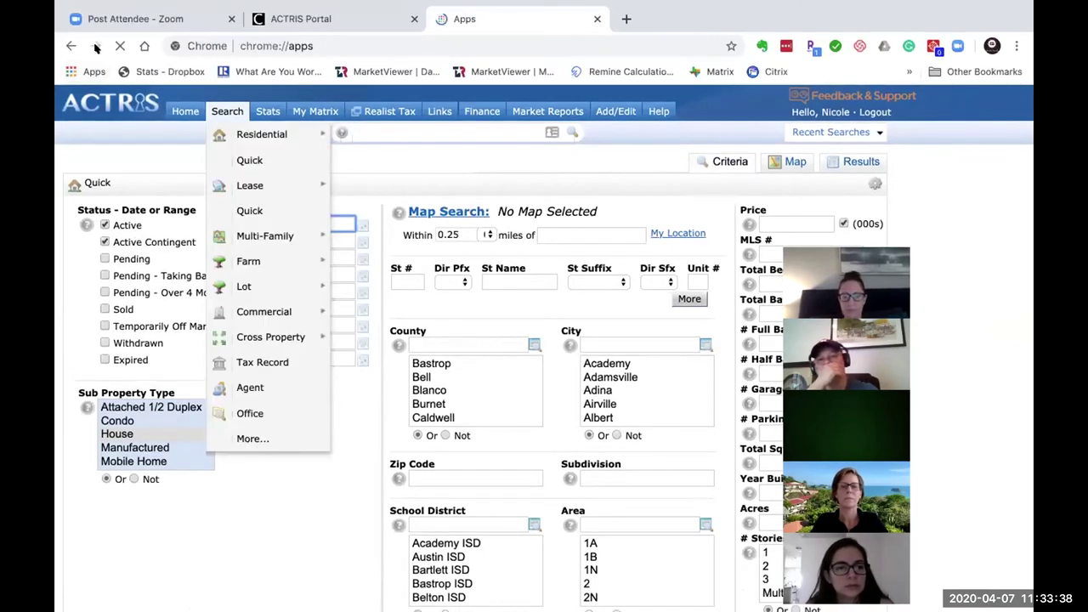
pyautogui.click(71, 46)
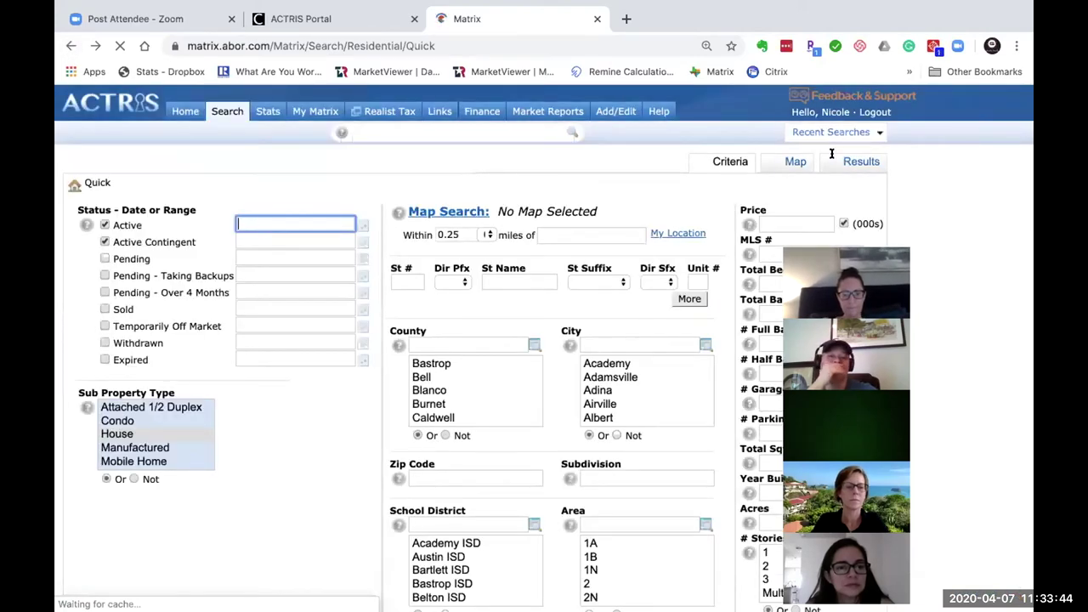
# Try to rerun the recent 11:32 AM search for houses in GTE or GTW and show it in the my:Subdivision display.
pyautogui.click(880, 131)
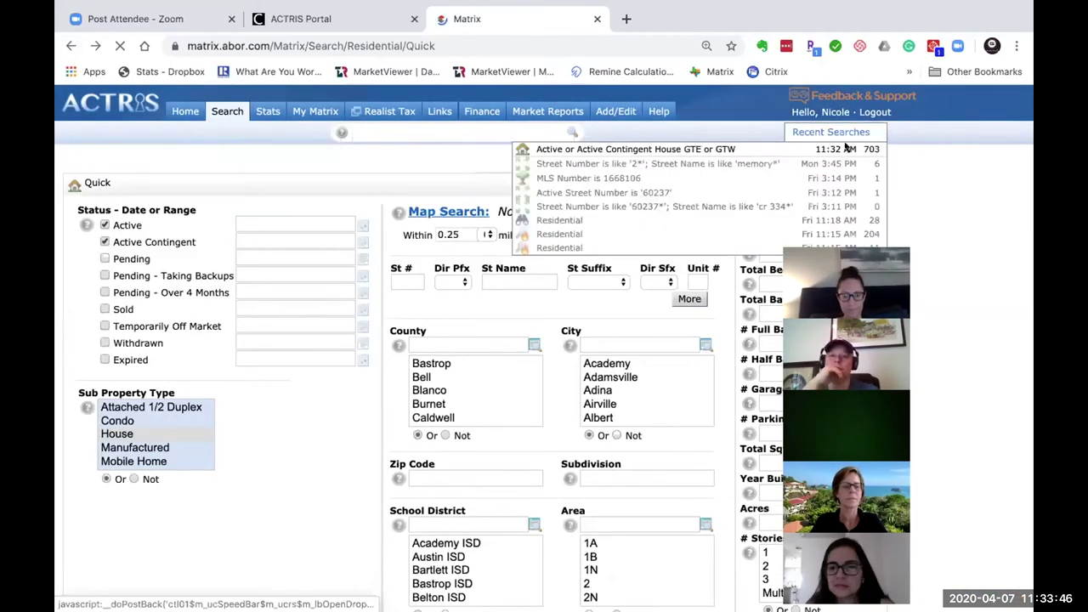
pyautogui.click(846, 148)
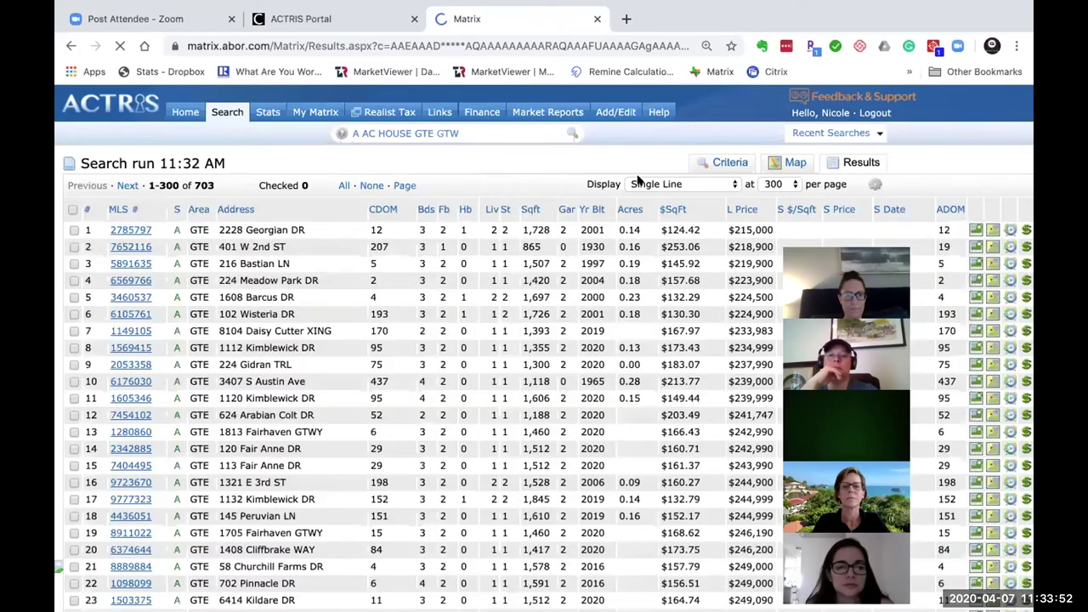
pyautogui.click(641, 184)
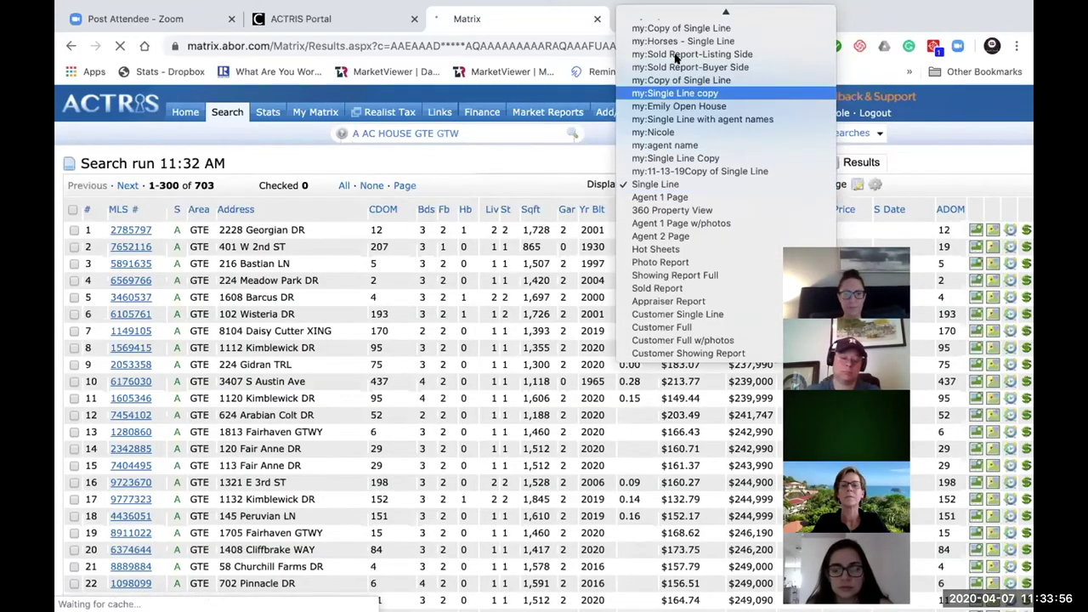
pyautogui.moveTo(675, 17)
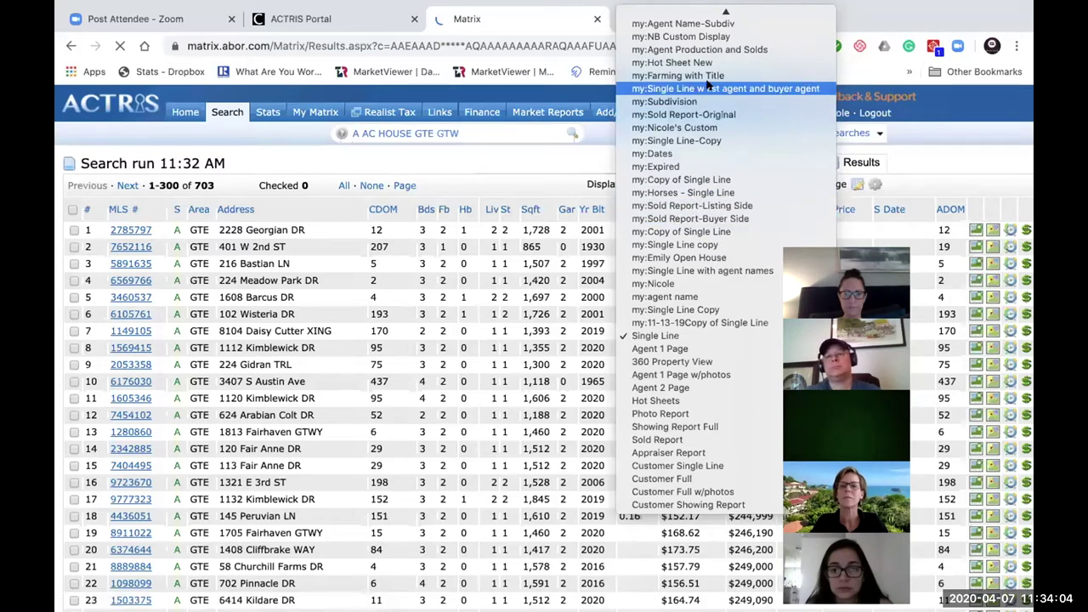
pyautogui.press('Escape')
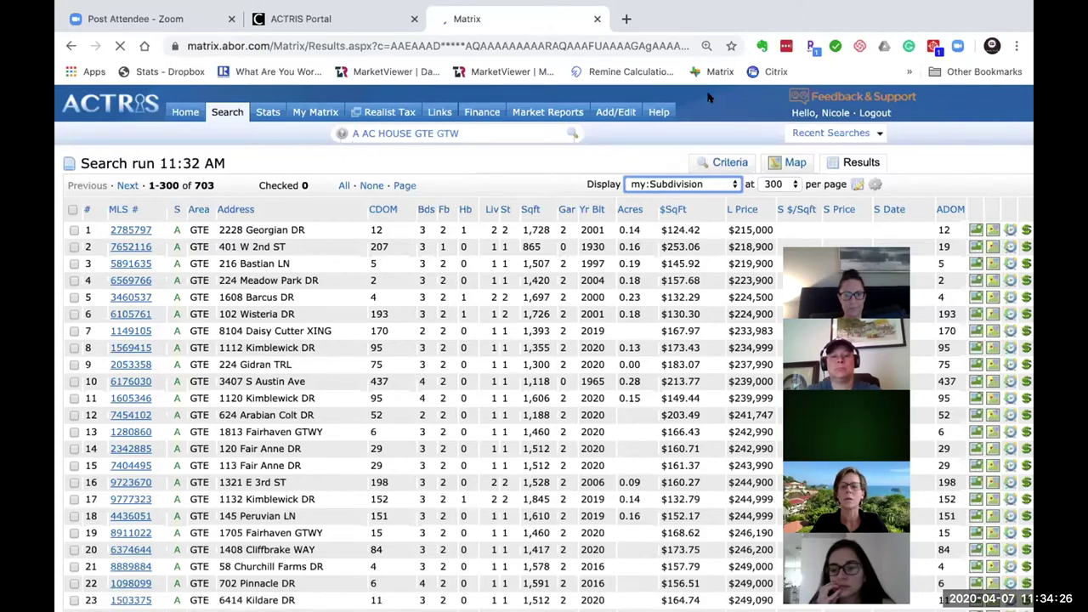
# Load the Matrix home page afresh and dismiss the COVID-19 update notice.
pyautogui.click(583, 41)
pyautogui.write('m')
pyautogui.press('Return')
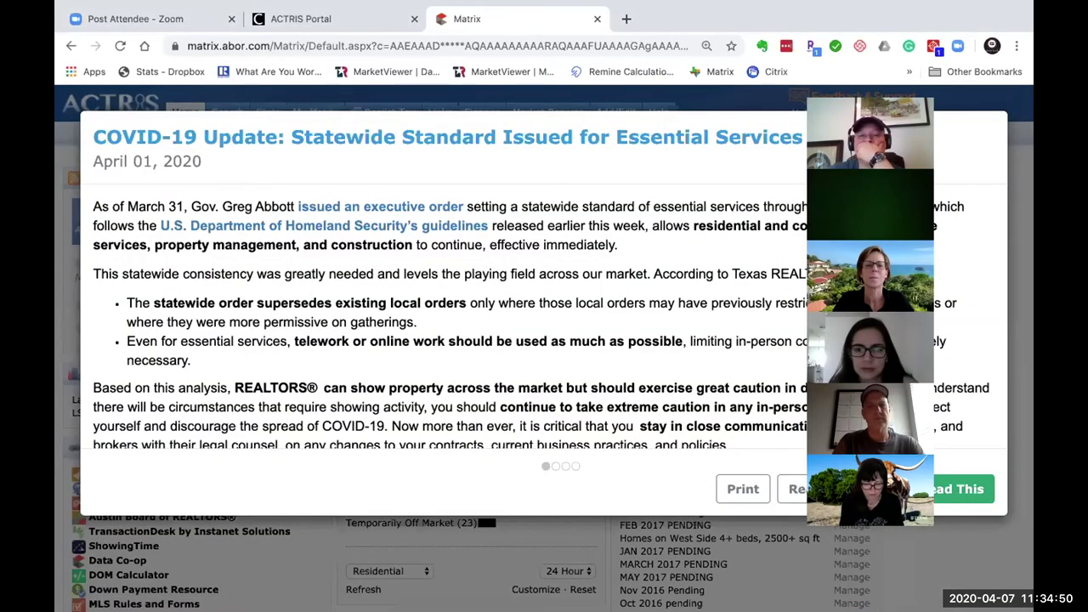
pyautogui.press('Escape')
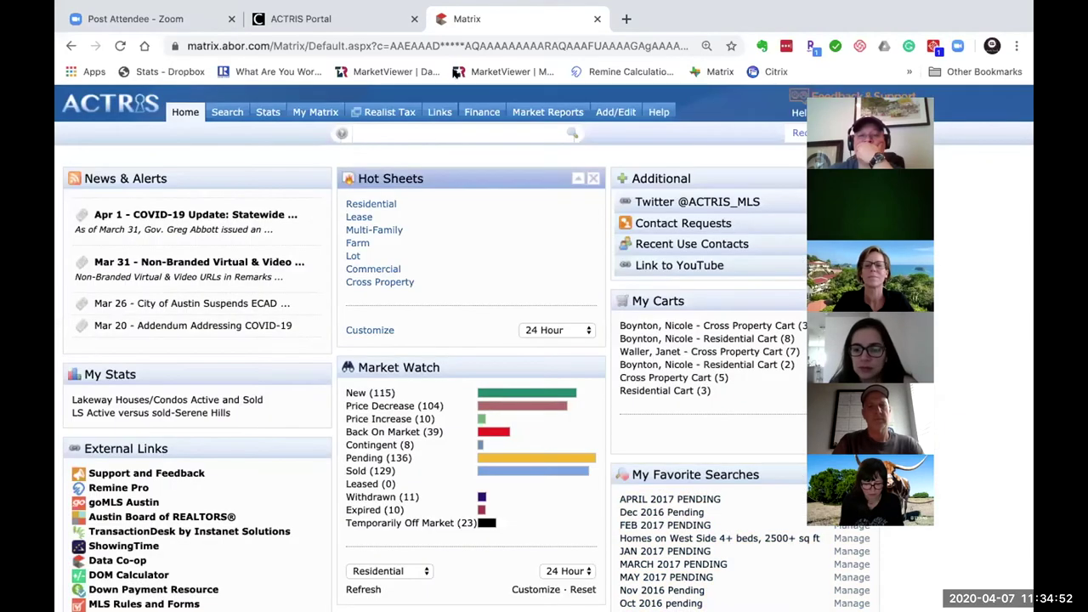
# Run a speed bar search for "a ac rrw".
pyautogui.moveTo(482, 111)
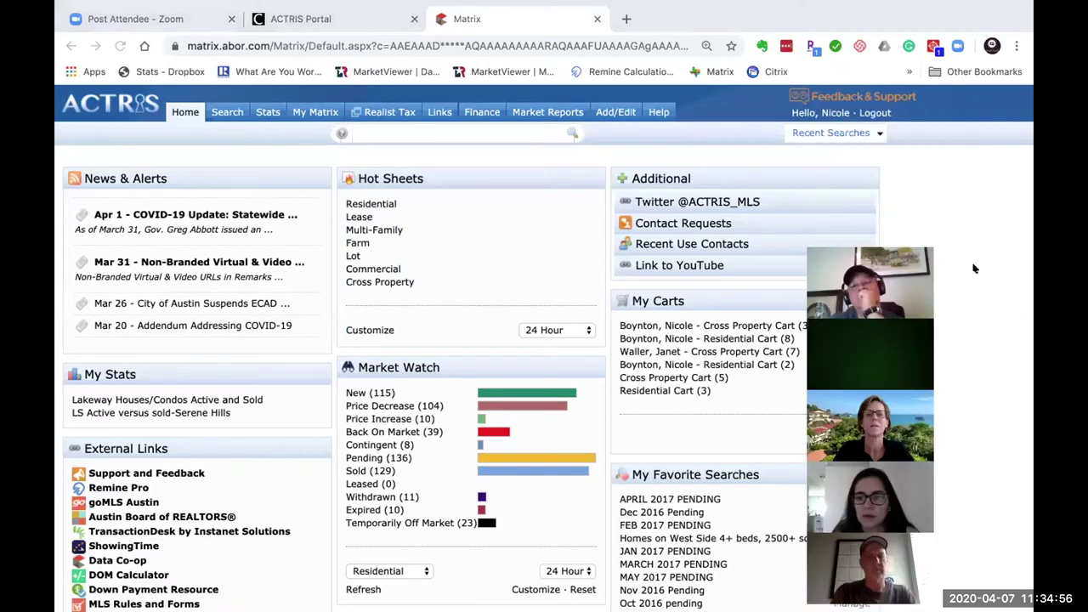
pyautogui.click(879, 133)
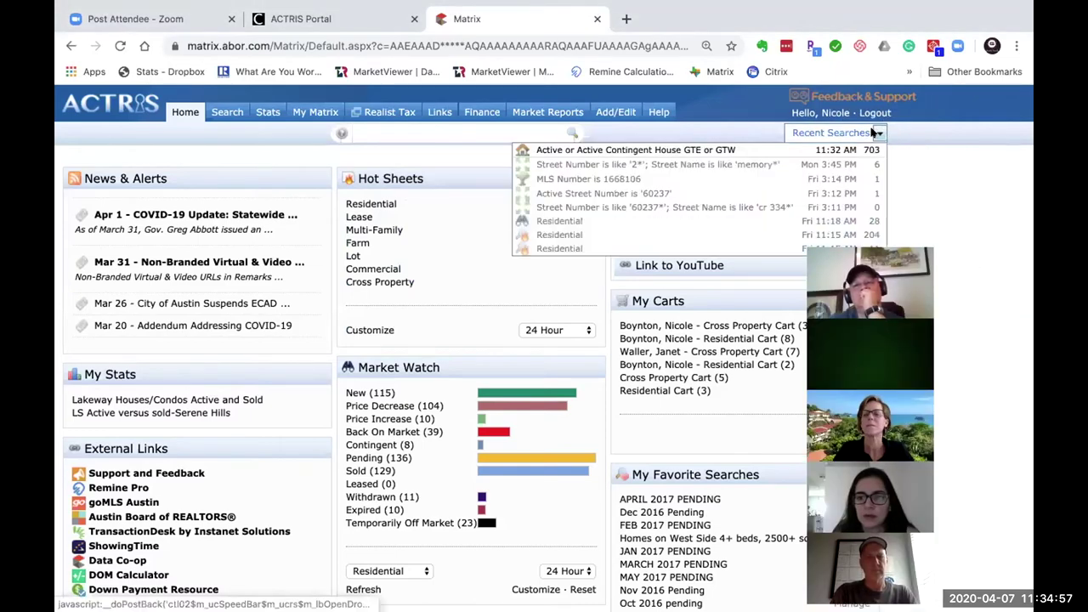
pyautogui.click(406, 135)
pyautogui.write('a ac')
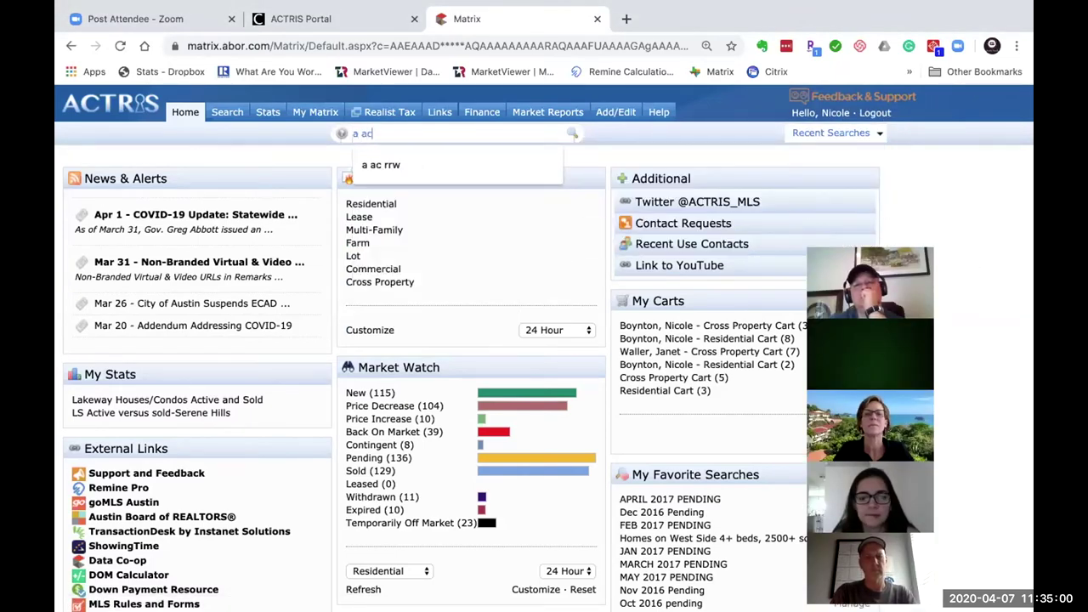
pyautogui.write(' rrw')
pyautogui.press('Return')
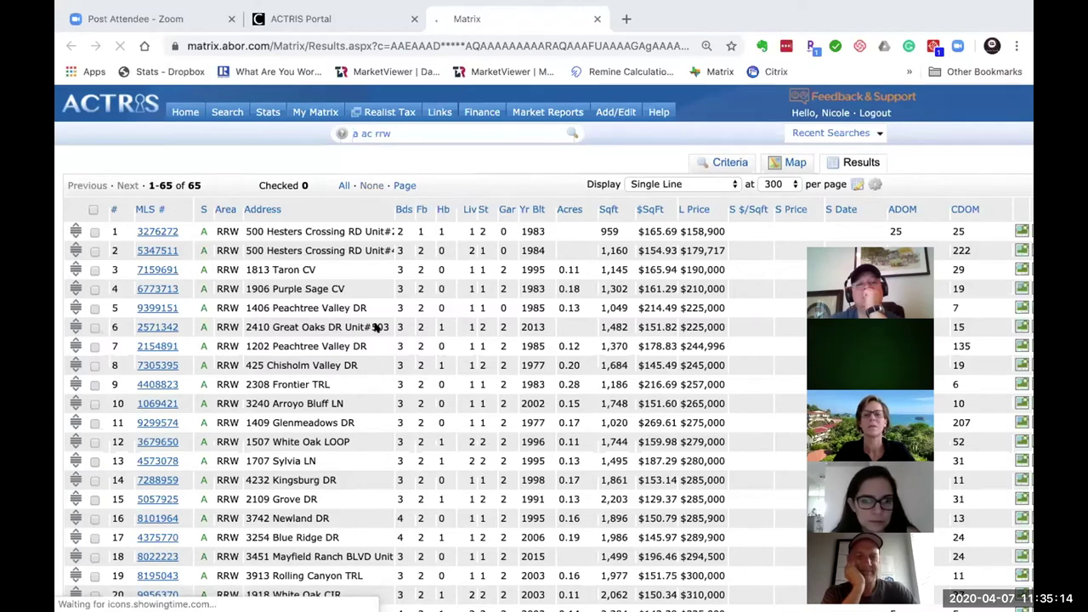
# Switch the RRW search results to the my:Subdivision custom display.
pyautogui.click(692, 183)
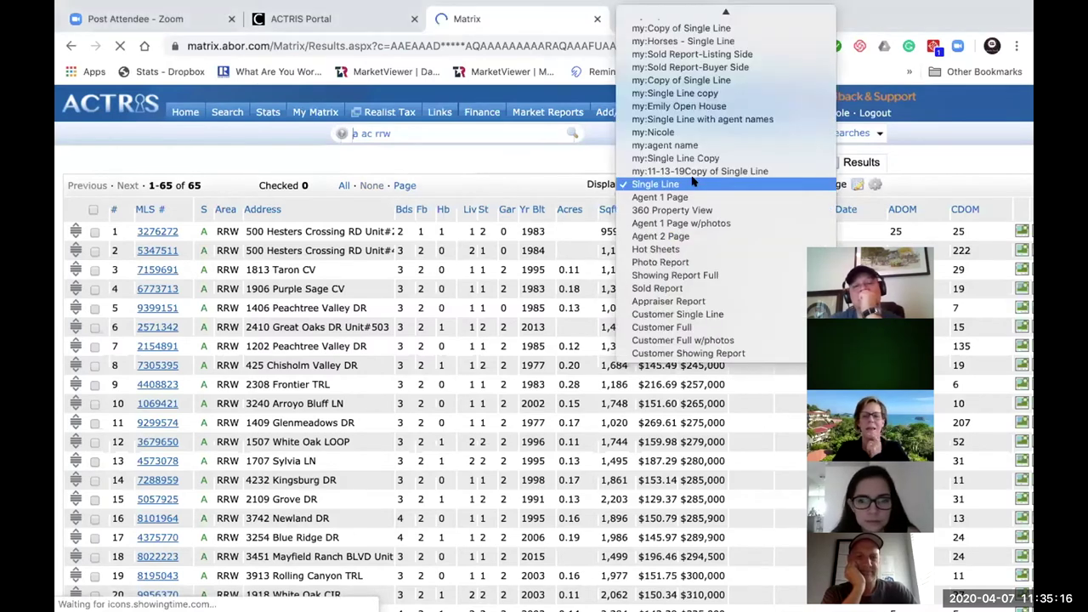
pyautogui.scroll(3, 685, 58)
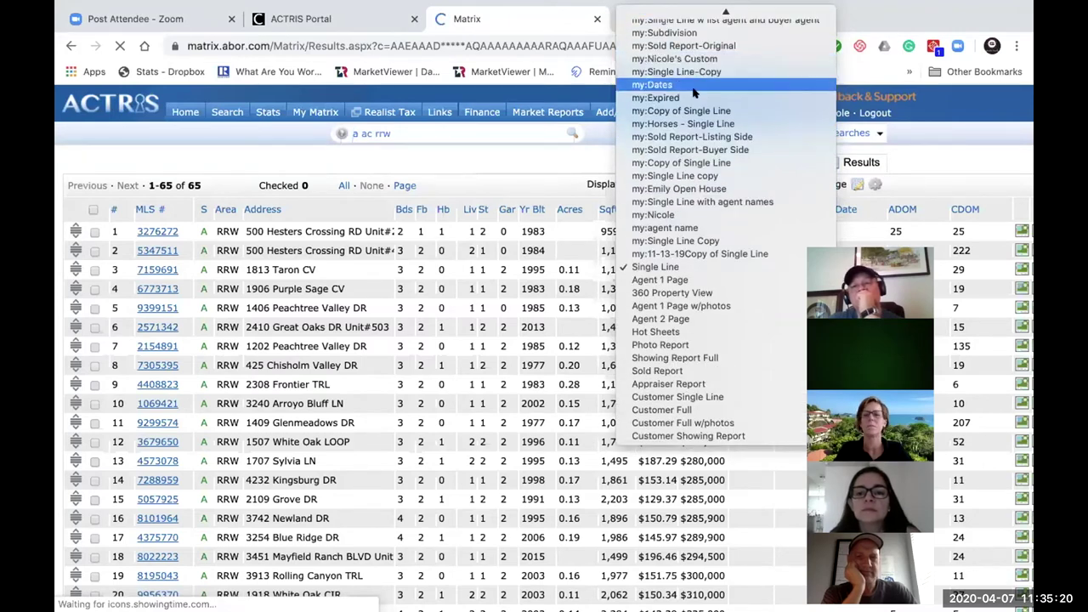
pyautogui.scroll(2, 693, 102)
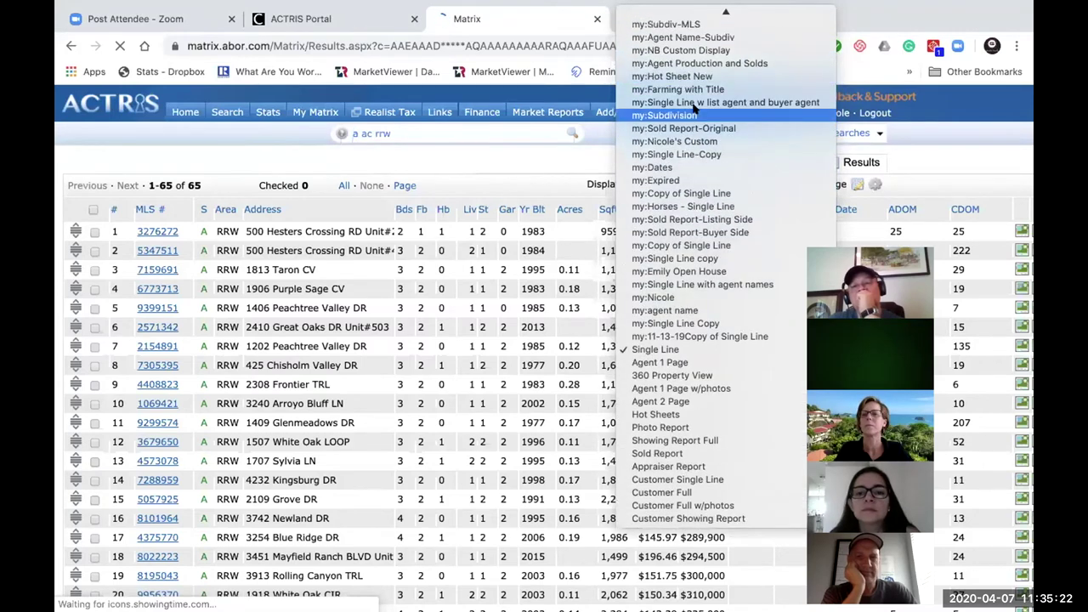
pyautogui.press('Escape')
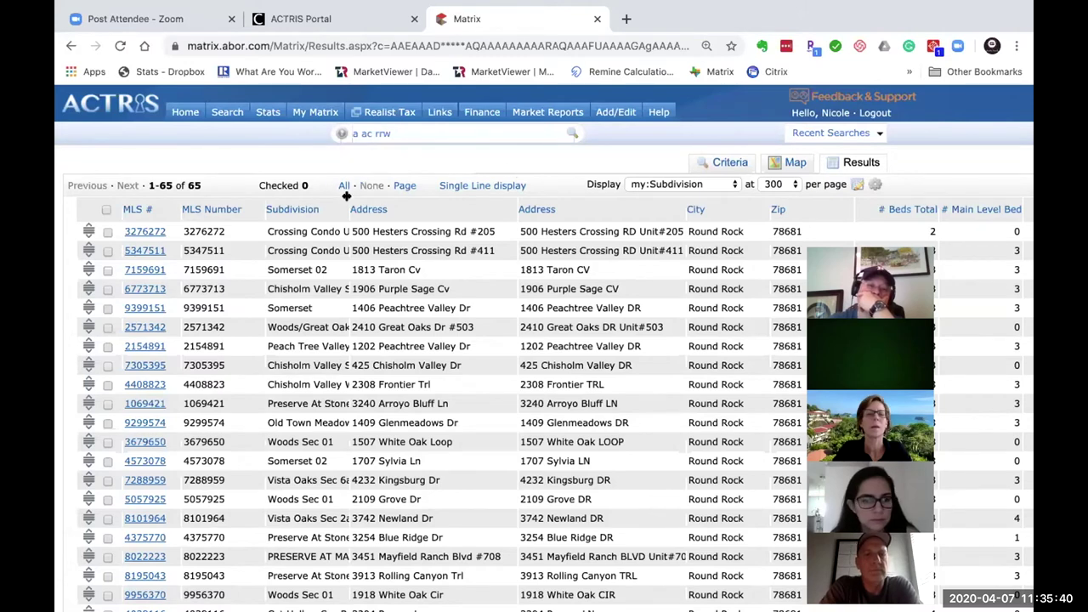
# Widen the Subdivision column to fit the full subdivision names and look across the display's remaining columns.
pyautogui.moveTo(345, 196); pyautogui.dragTo(457, 191)
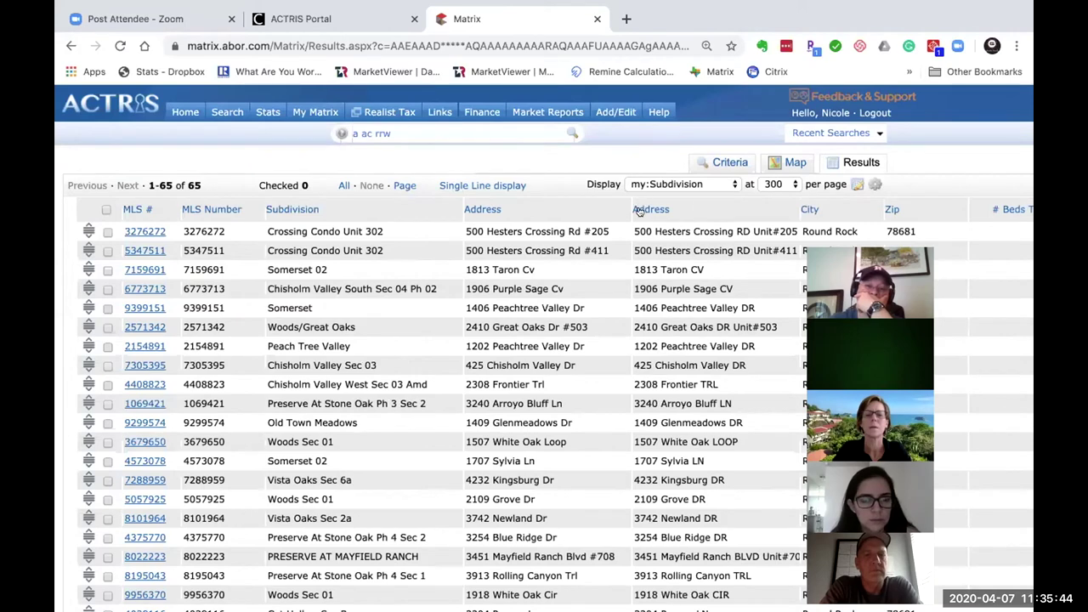
pyautogui.hscroll(10, 731, 219)
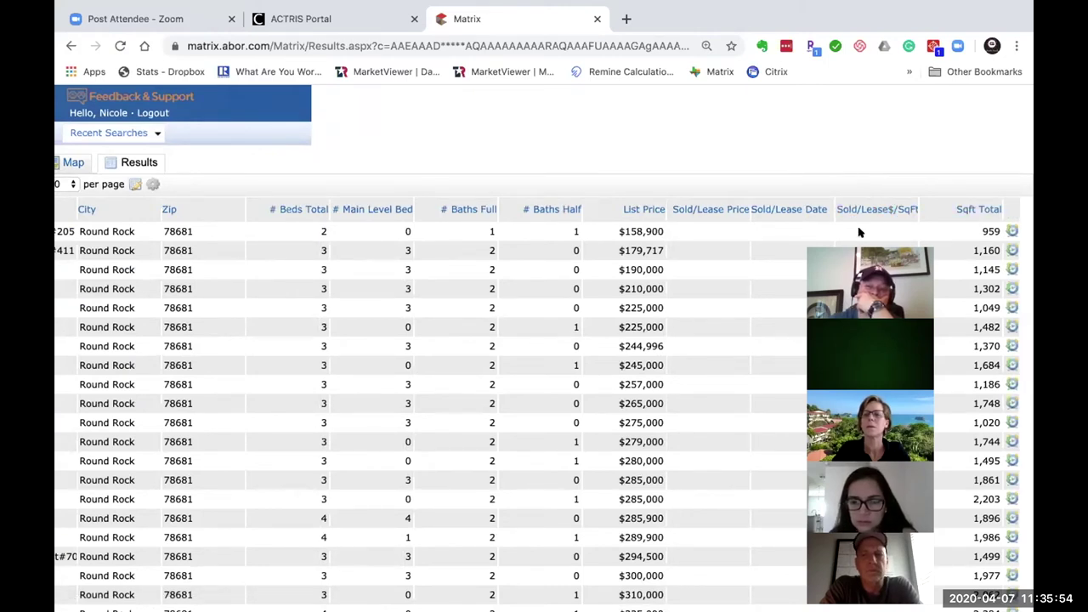
pyautogui.hscroll(-10, 706, 279)
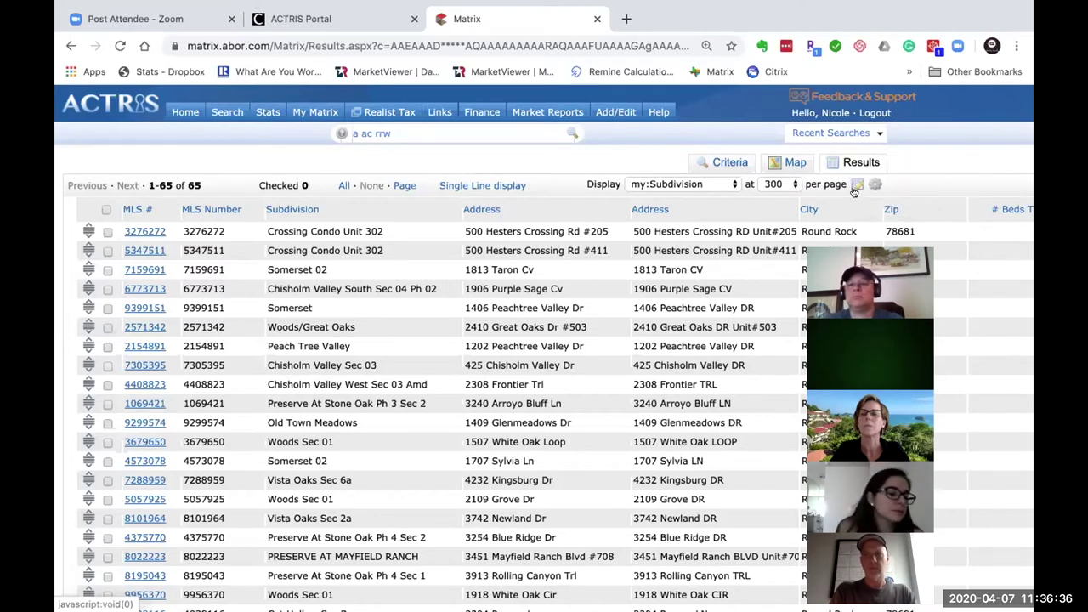
# View the save and delete options for the Subdivision custom display, and switch the results to my:Single Line Copy.
pyautogui.click(855, 186)
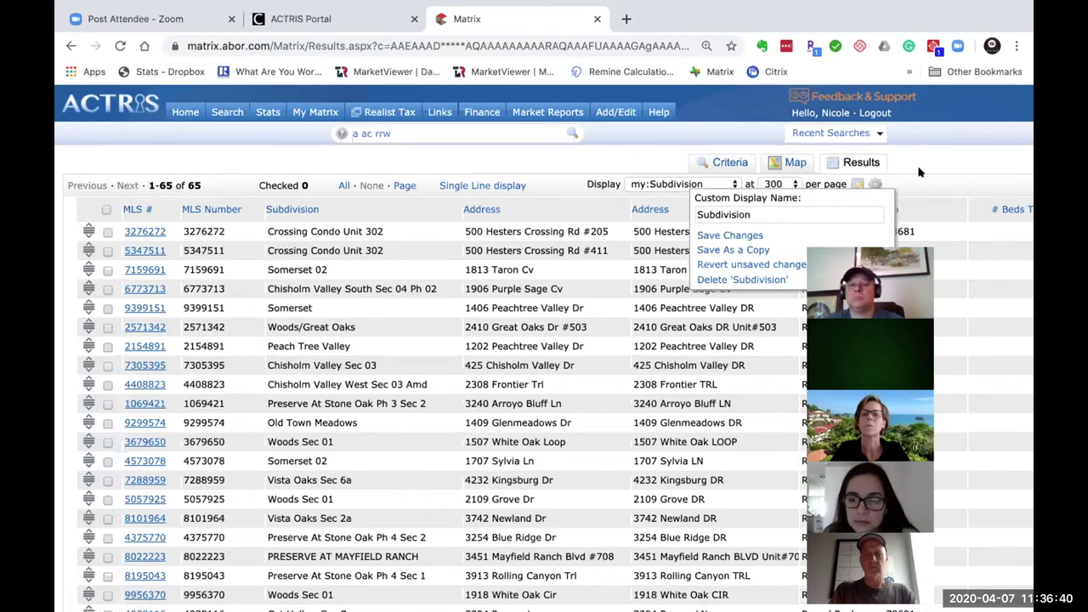
pyautogui.click(636, 184)
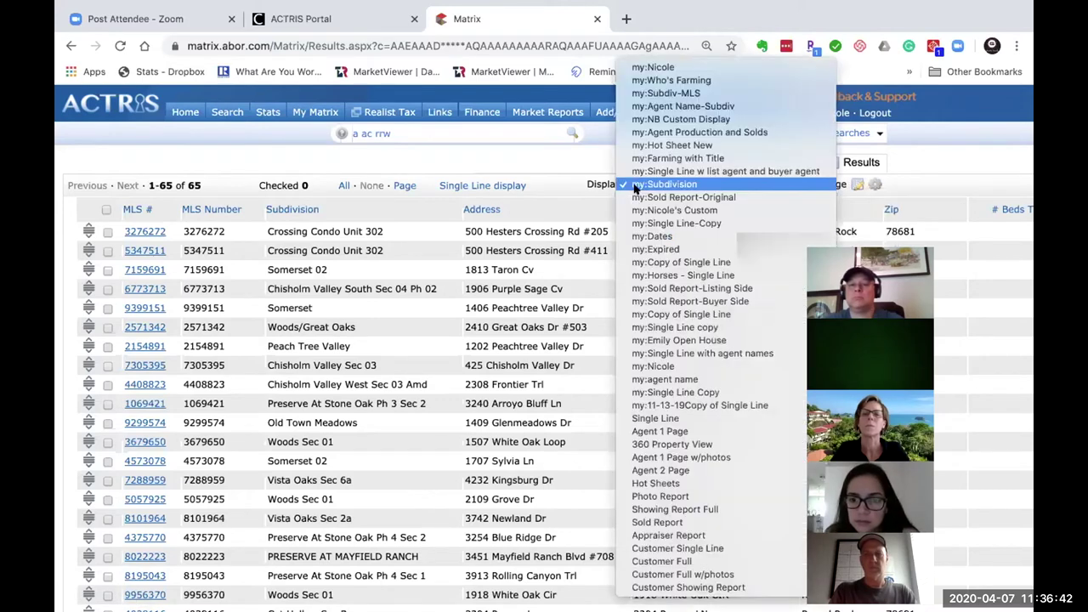
pyautogui.click(655, 394)
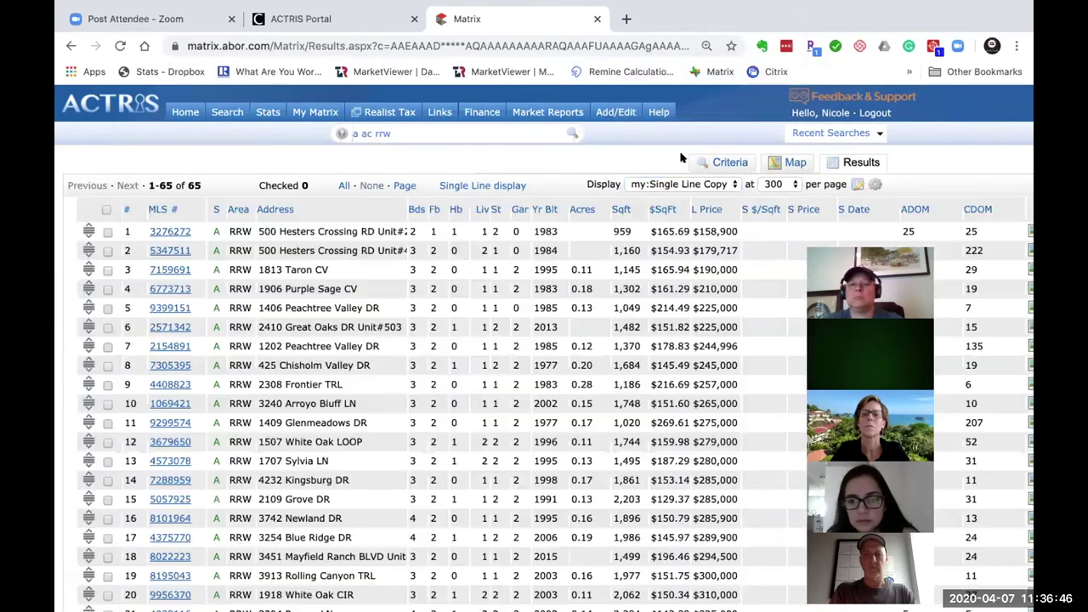
# Switch the search results to the standard Single Line display and create a custom copy of it.
pyautogui.click(680, 184)
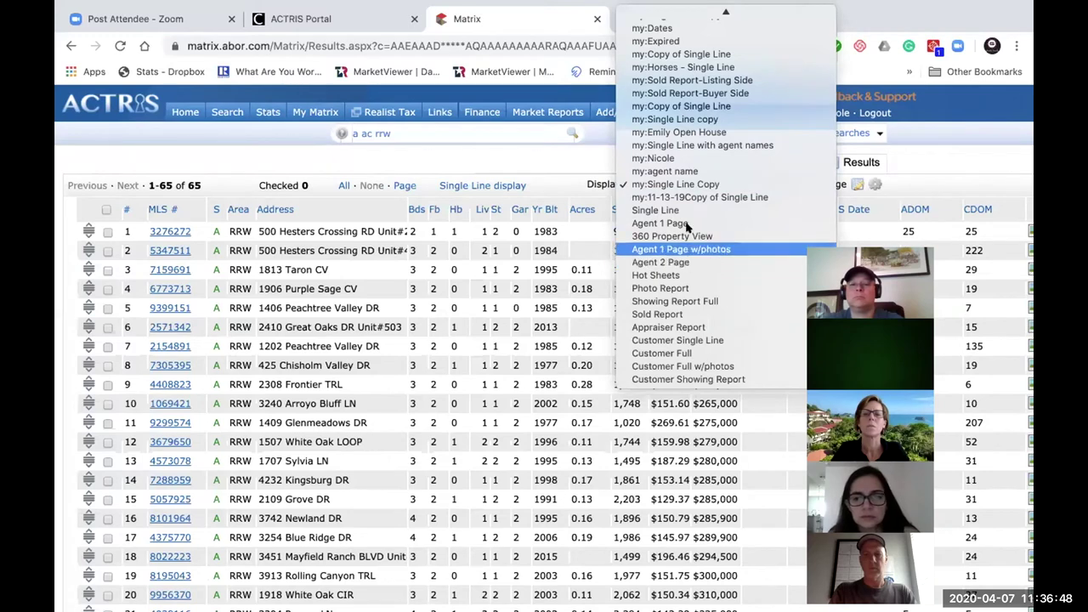
pyautogui.click(687, 210)
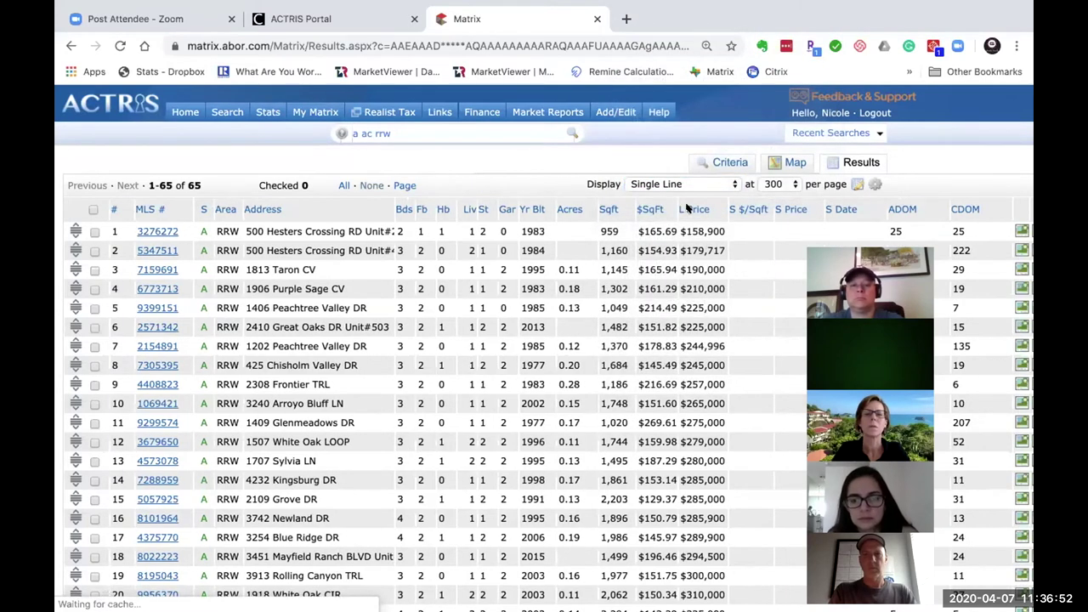
pyautogui.click(855, 185)
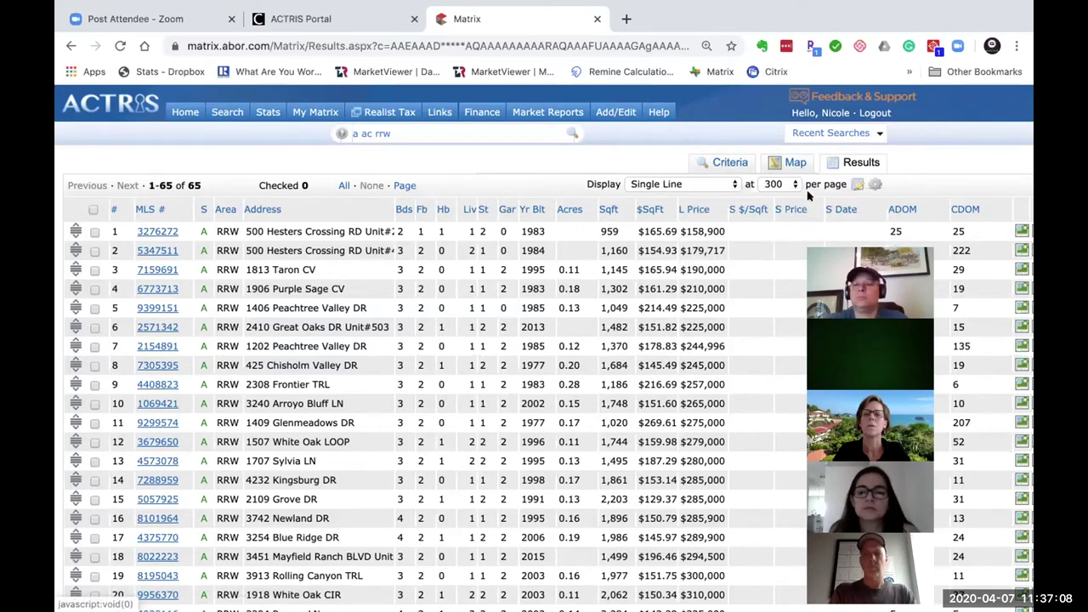
pyautogui.moveTo(854, 183)
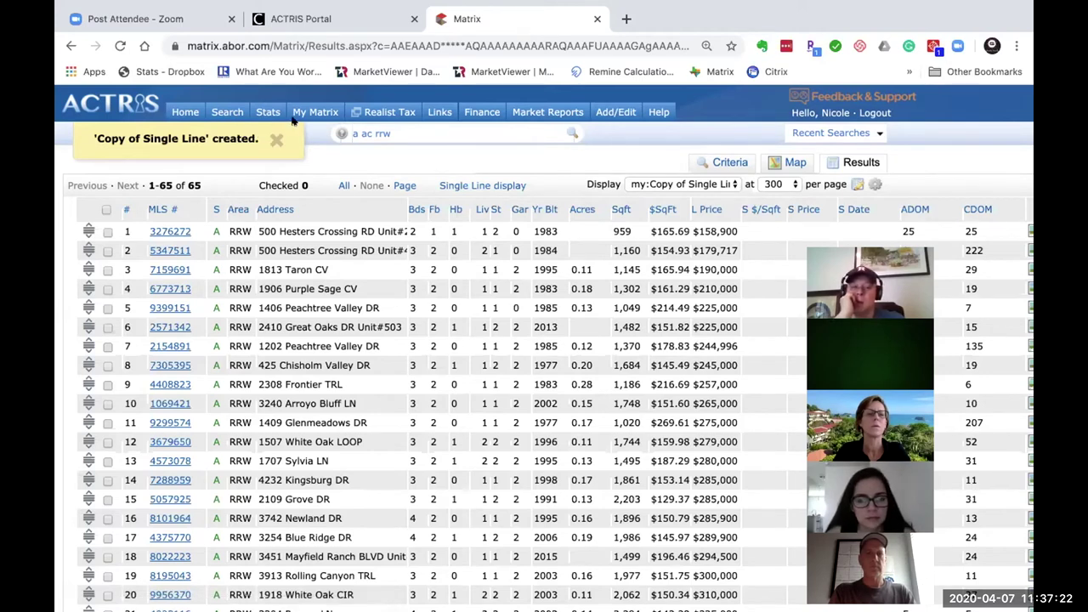
# Open the management page for custom displays from the My Matrix settings.
pyautogui.moveTo(307, 110)
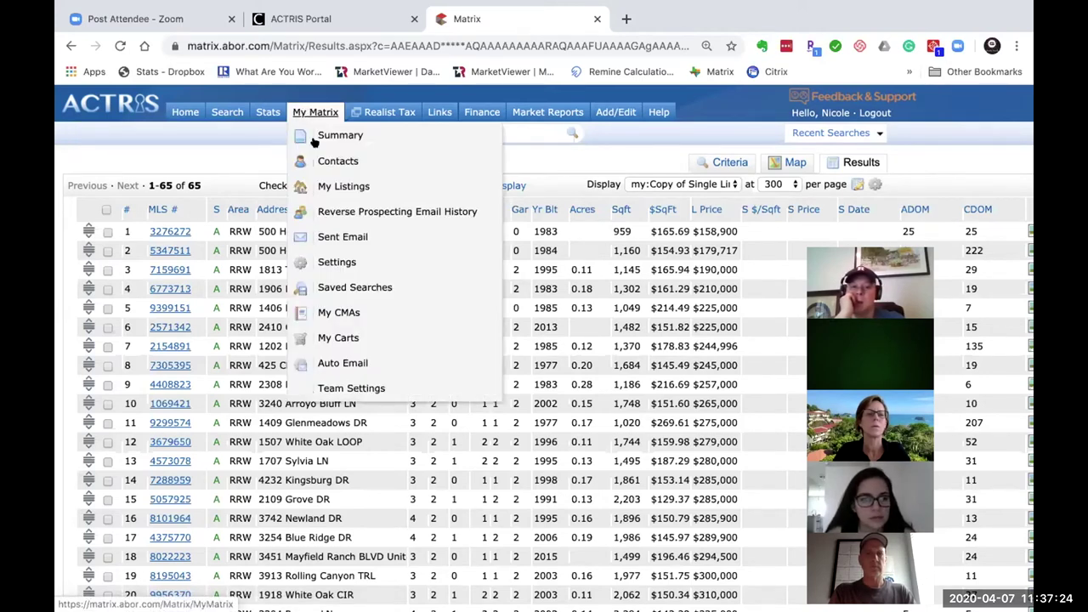
pyautogui.click(323, 255)
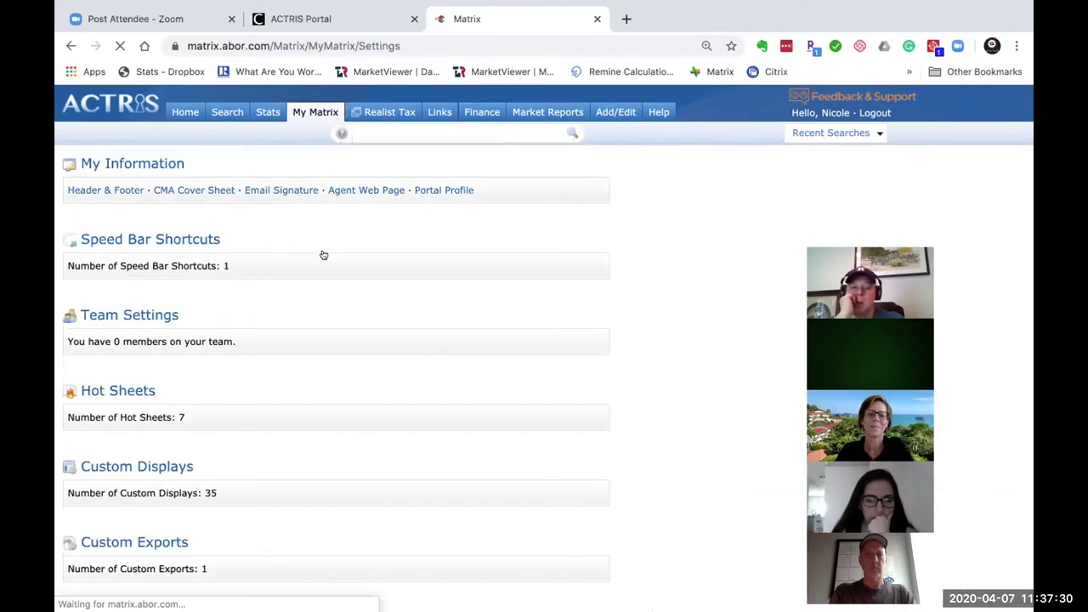
pyautogui.scroll(-1, 323, 255)
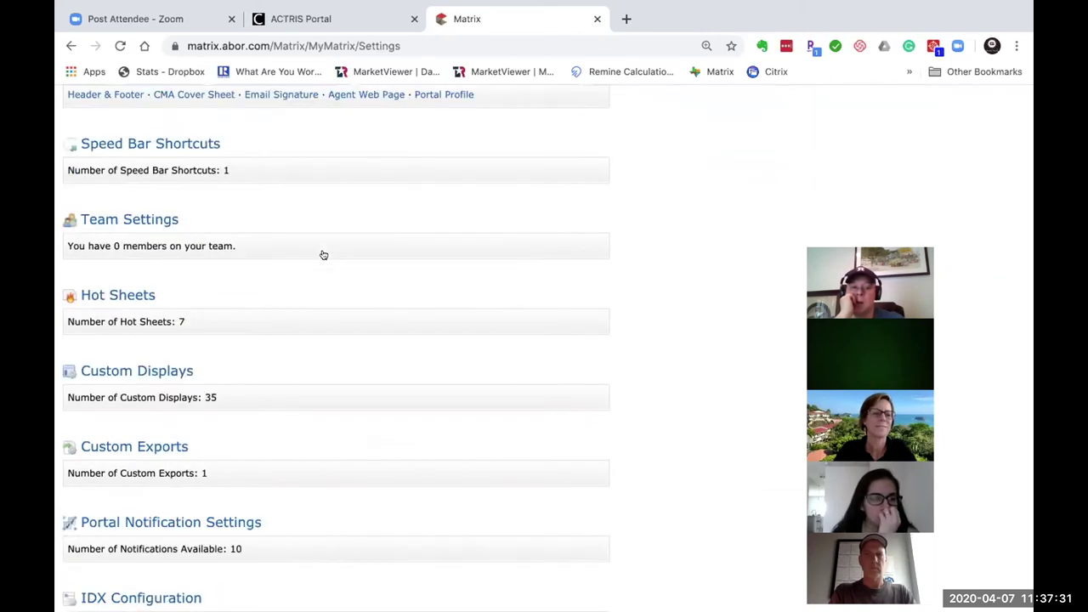
pyautogui.click(141, 371)
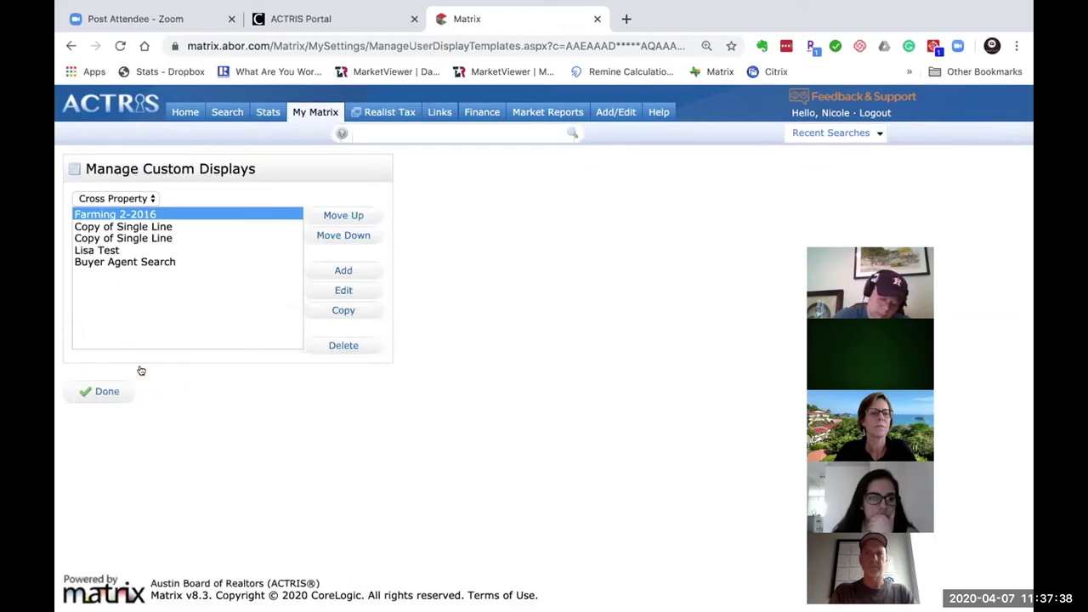
# Look through the property types and list the custom displays for Residential.
pyautogui.click(117, 197)
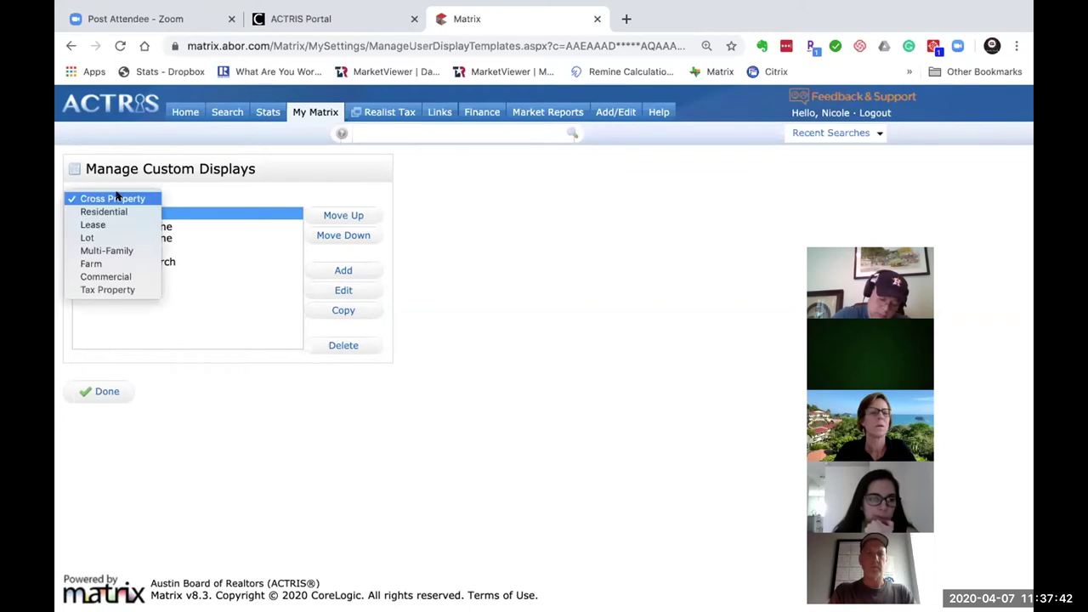
pyautogui.click(117, 198)
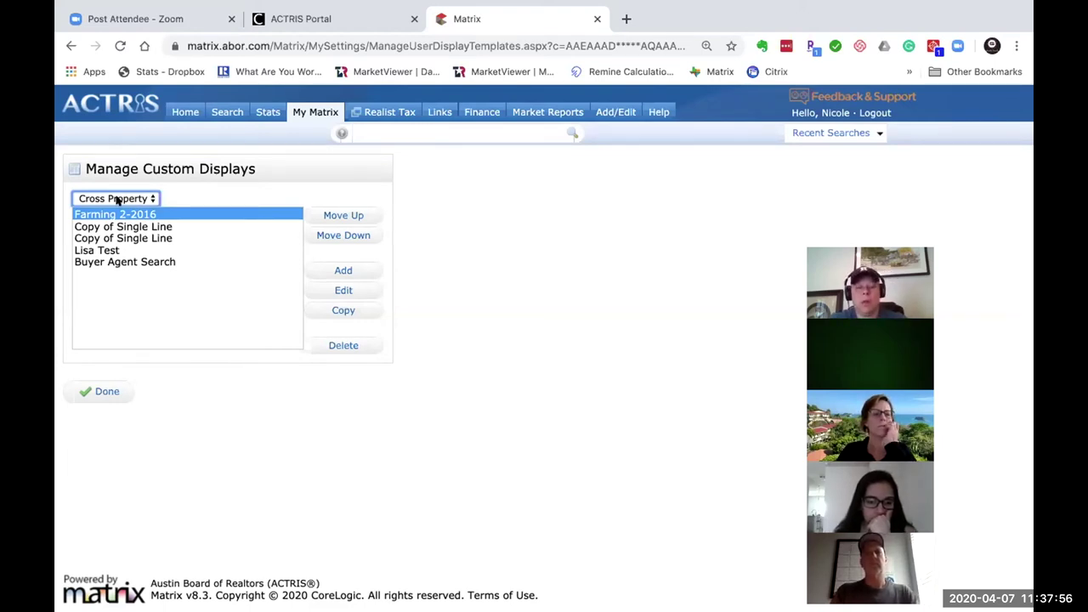
pyautogui.click(118, 199)
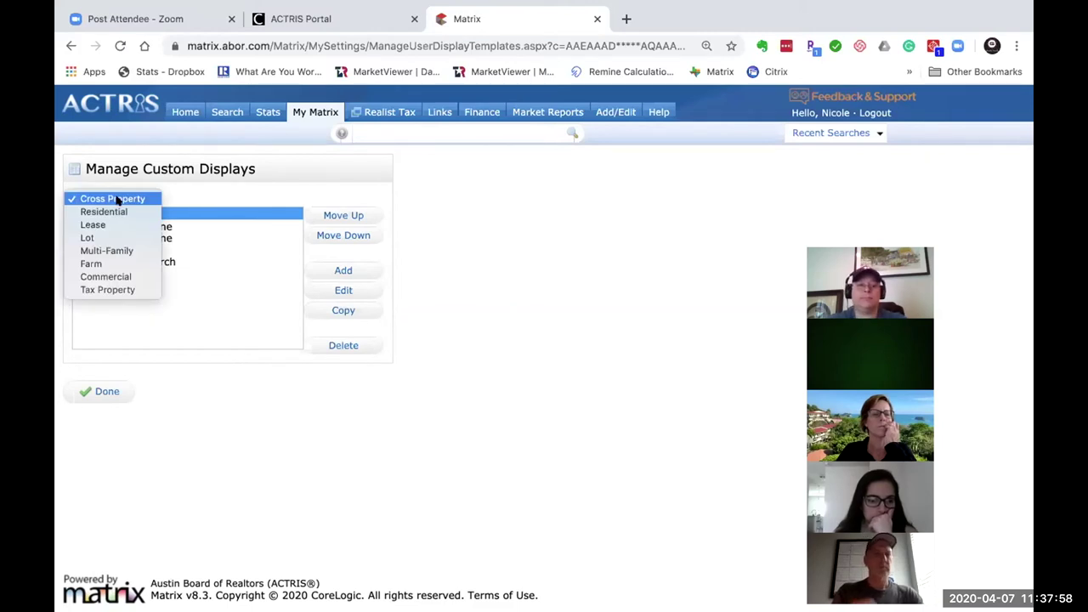
pyautogui.click(120, 211)
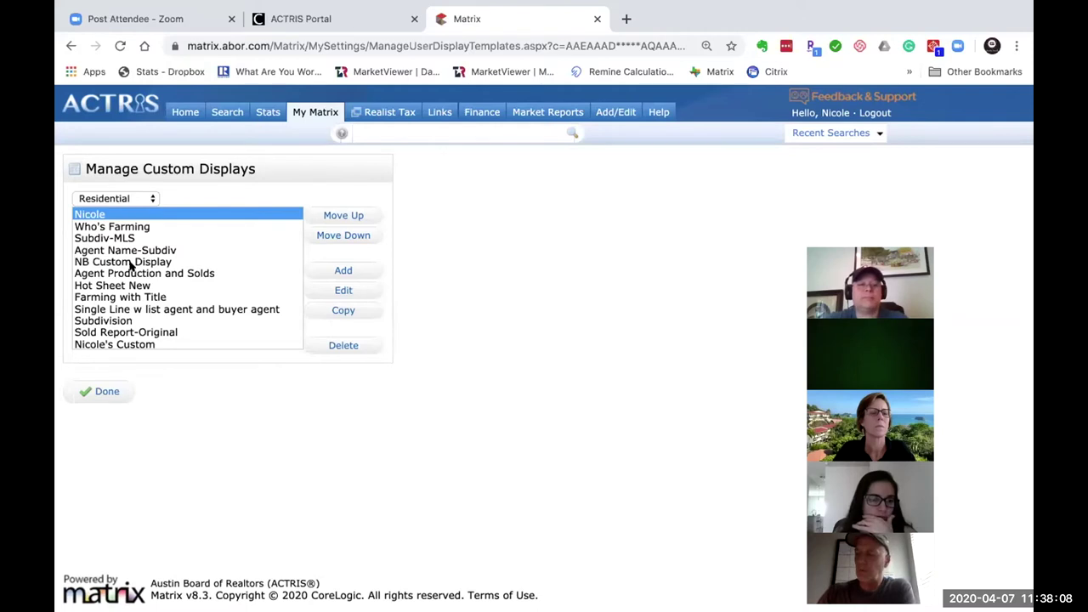
pyautogui.click(115, 198)
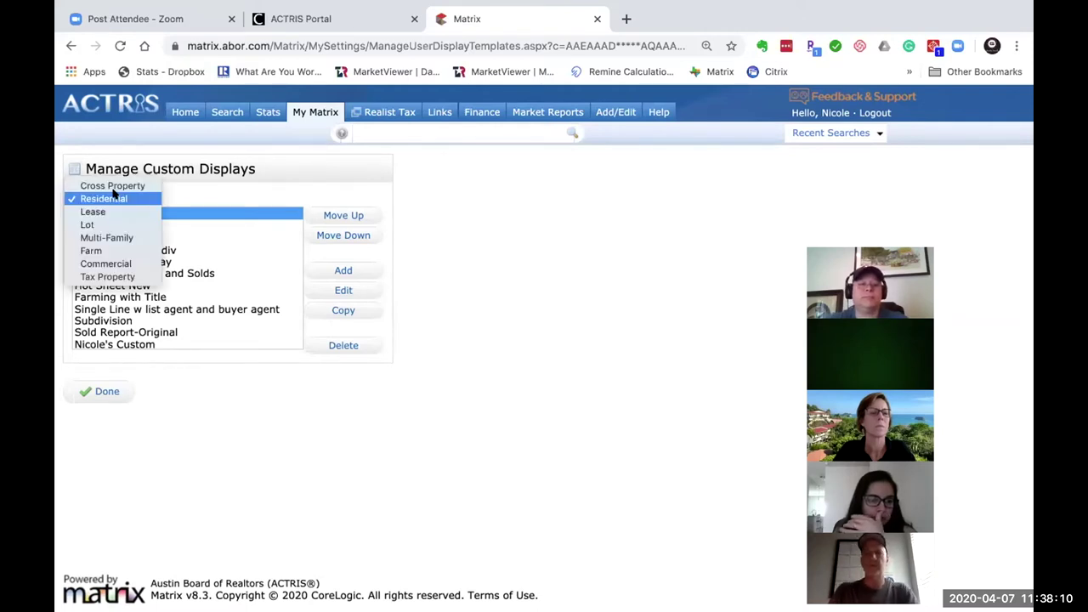
pyautogui.click(114, 198)
# Open the Single Line-Copy residential display for editing, review its selected columns, and leave without saving.
pyautogui.scroll(-5, 153, 255)
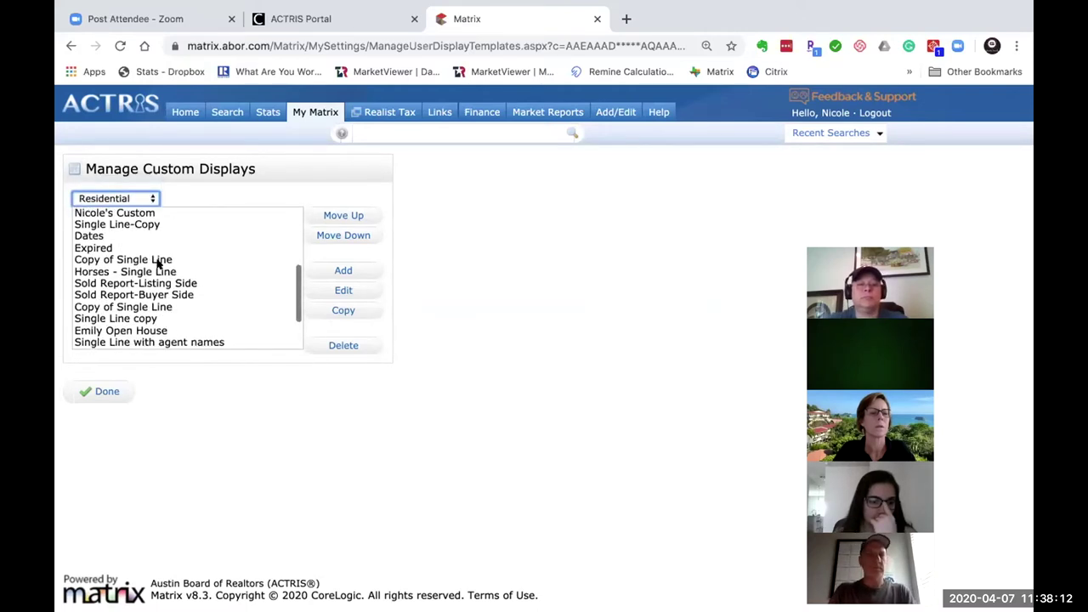
pyautogui.click(138, 224)
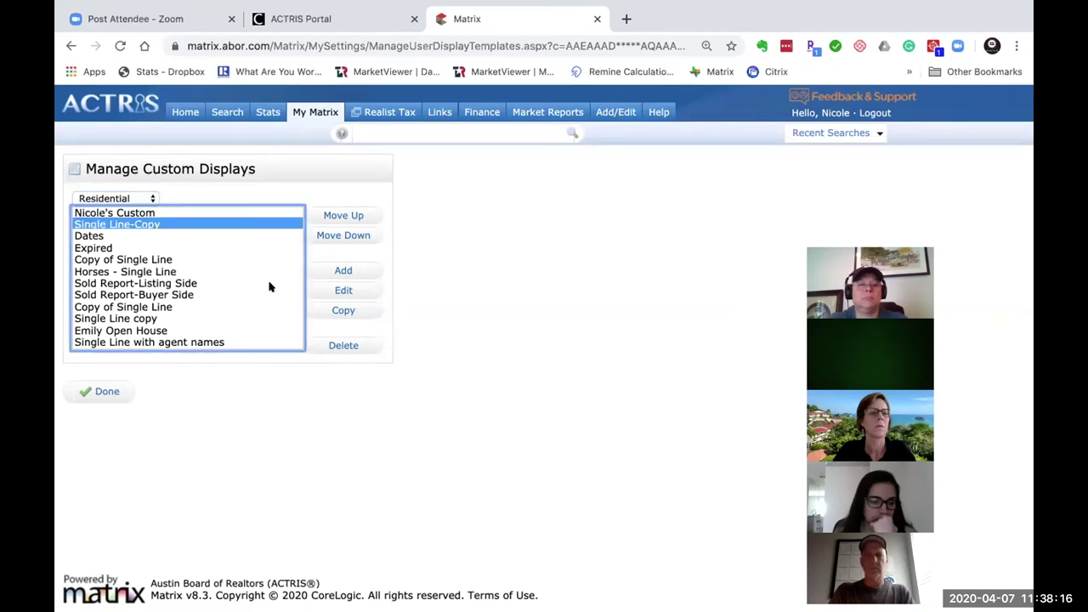
pyautogui.click(343, 291)
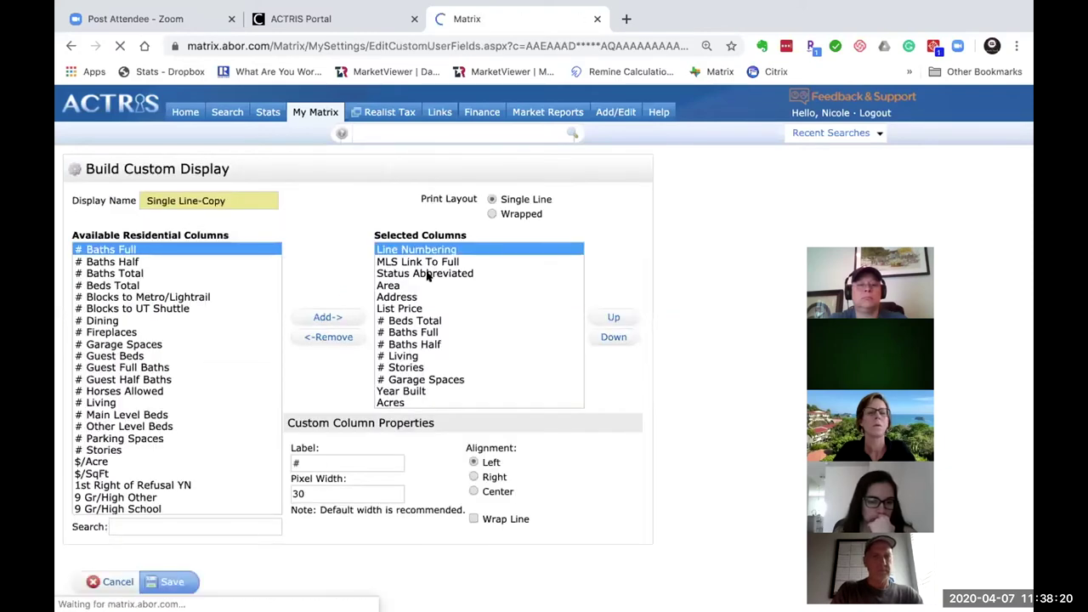
pyautogui.scroll(-6, 449, 292)
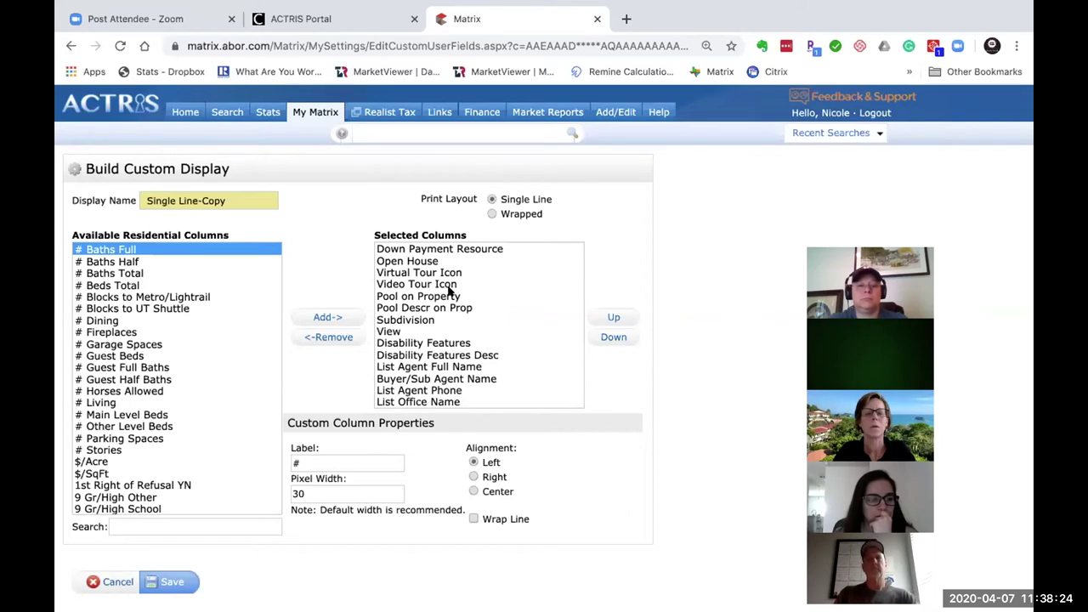
pyautogui.scroll(6, 449, 292)
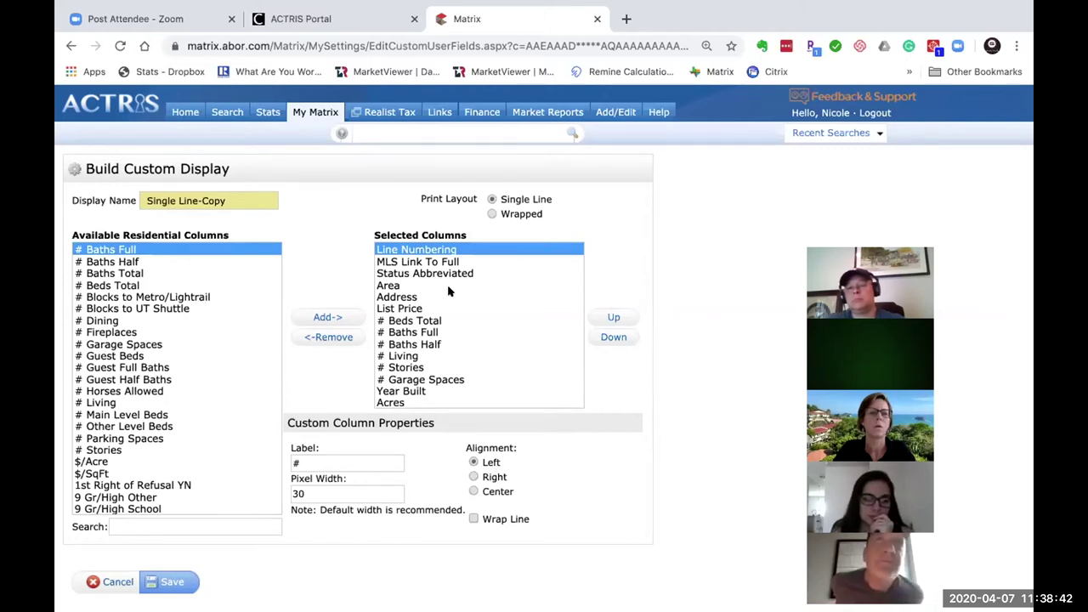
pyautogui.scroll(-10, 450, 291)
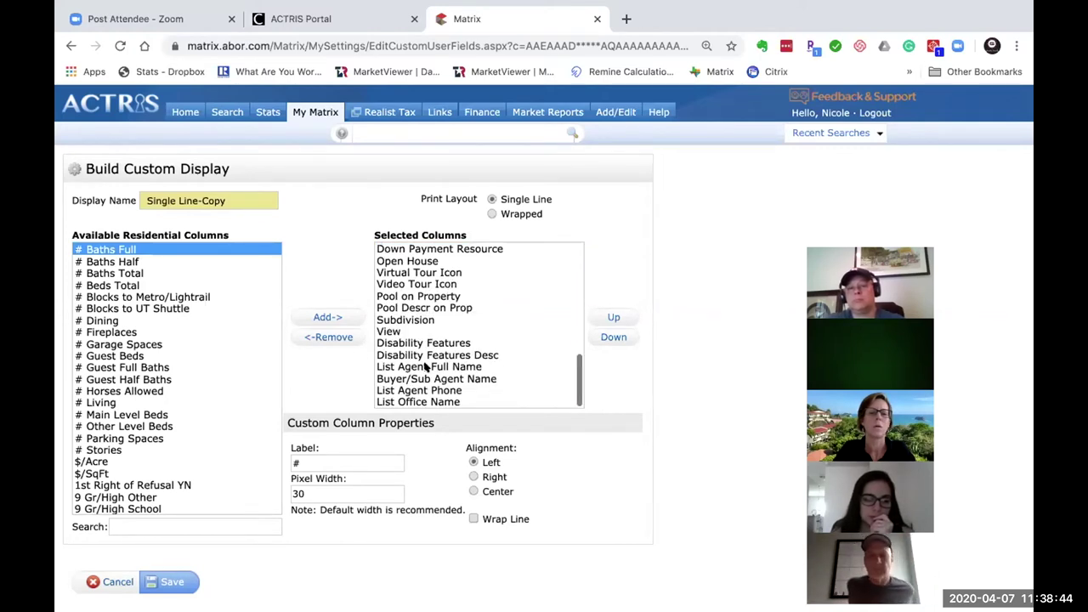
pyautogui.moveTo(427, 366); pyautogui.dragTo(406, 348)
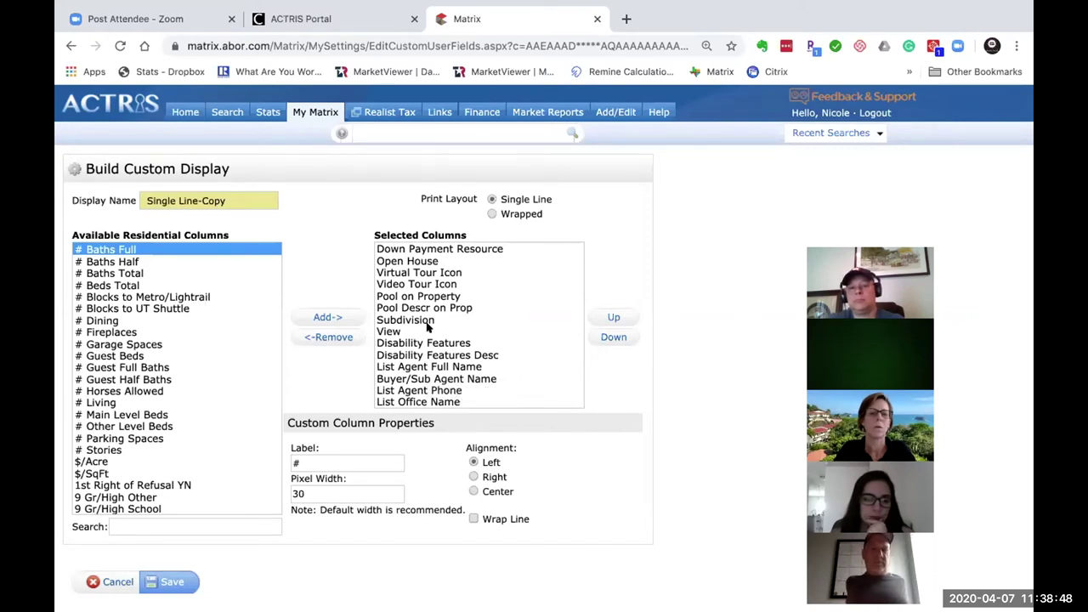
pyautogui.scroll(5, 427, 326)
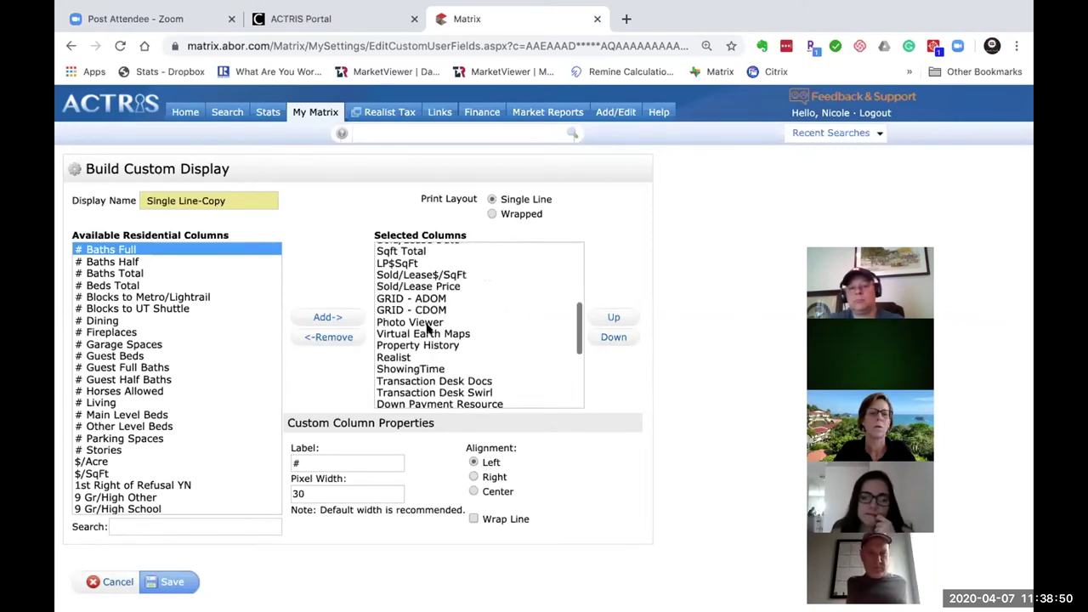
pyautogui.click(101, 583)
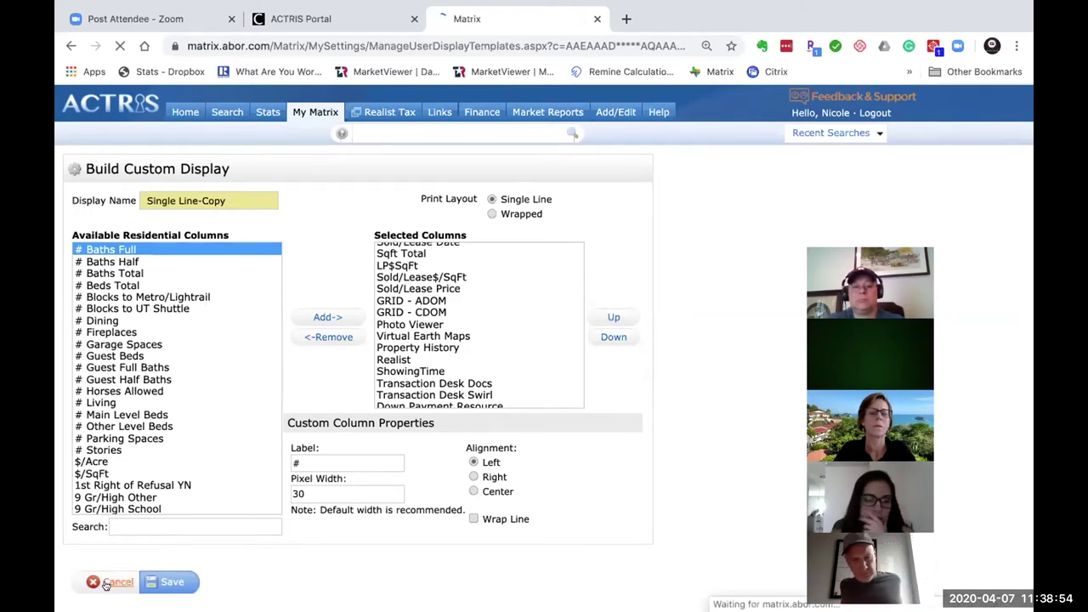
# Open the Single Line Copy residential display for editing.
pyautogui.scroll(-1, 134, 313)
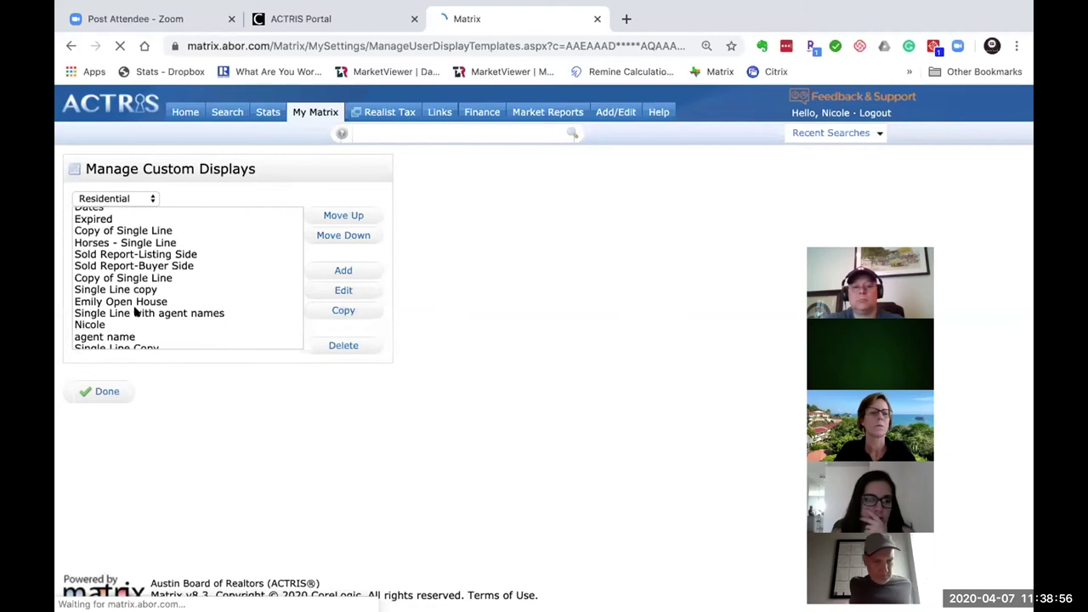
pyautogui.scroll(-2, 134, 313)
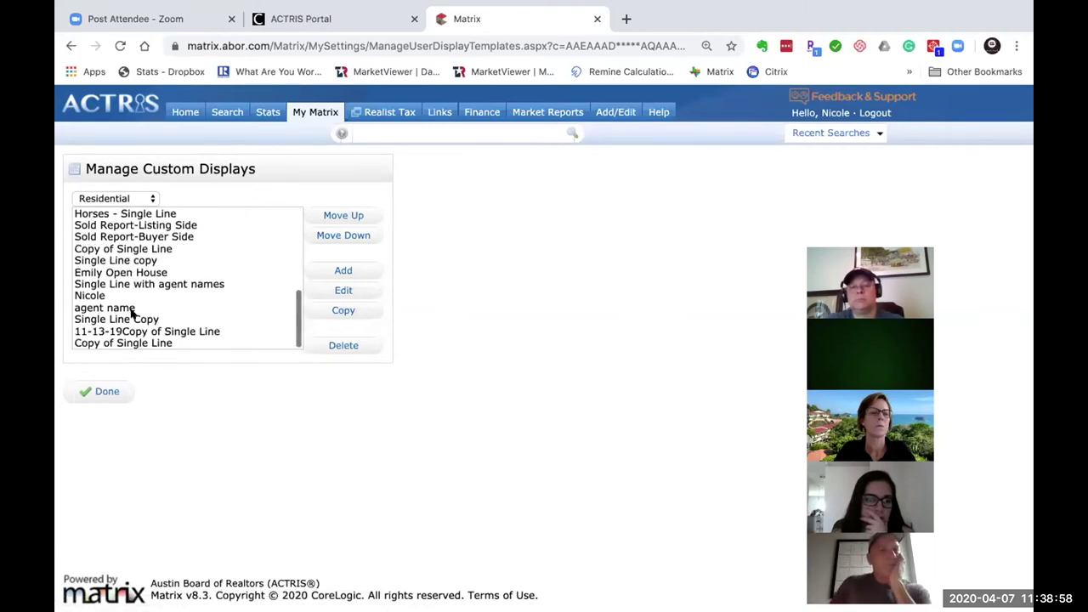
pyautogui.click(132, 316)
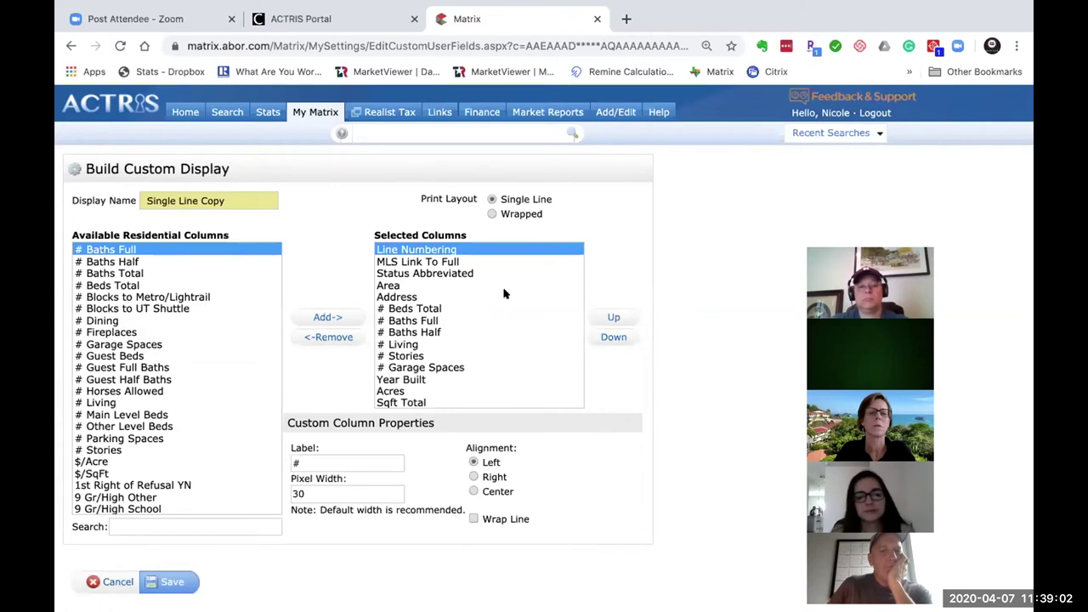
# Remove the RPR, Neighborhood Report, Consolidated Report and Comprehensive Report columns from the Single Line Copy display.
pyautogui.scroll(-10, 504, 294)
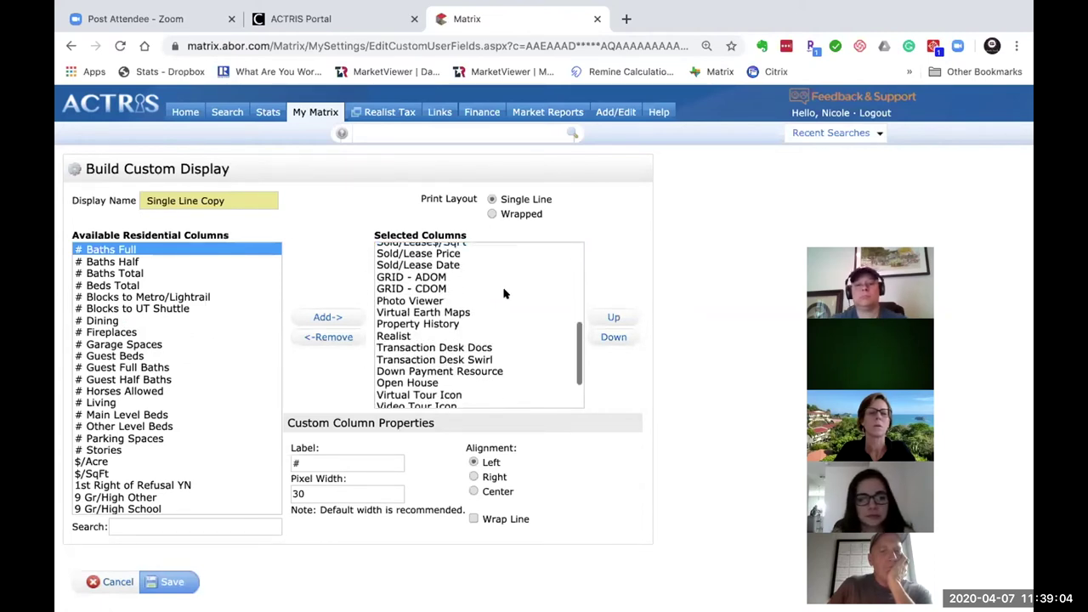
pyautogui.scroll(-3, 503, 294)
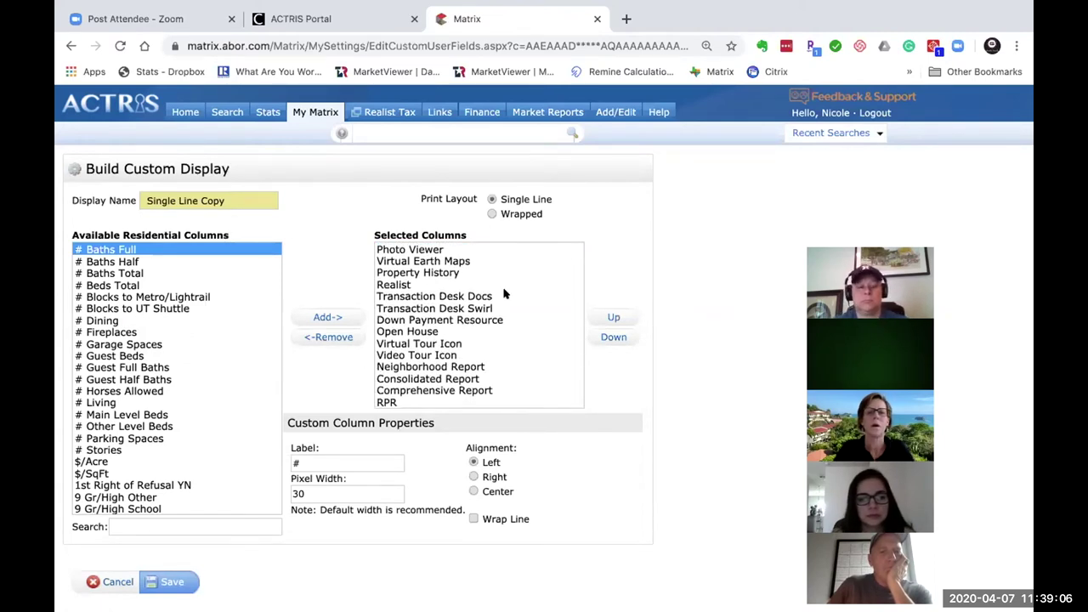
pyautogui.click(438, 401)
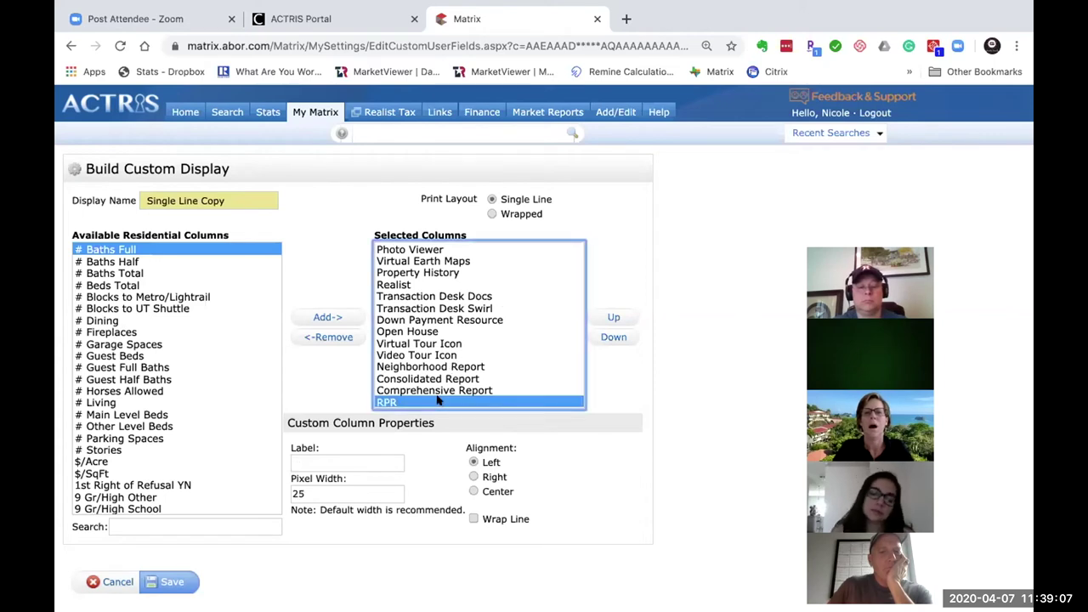
pyautogui.click(319, 338)
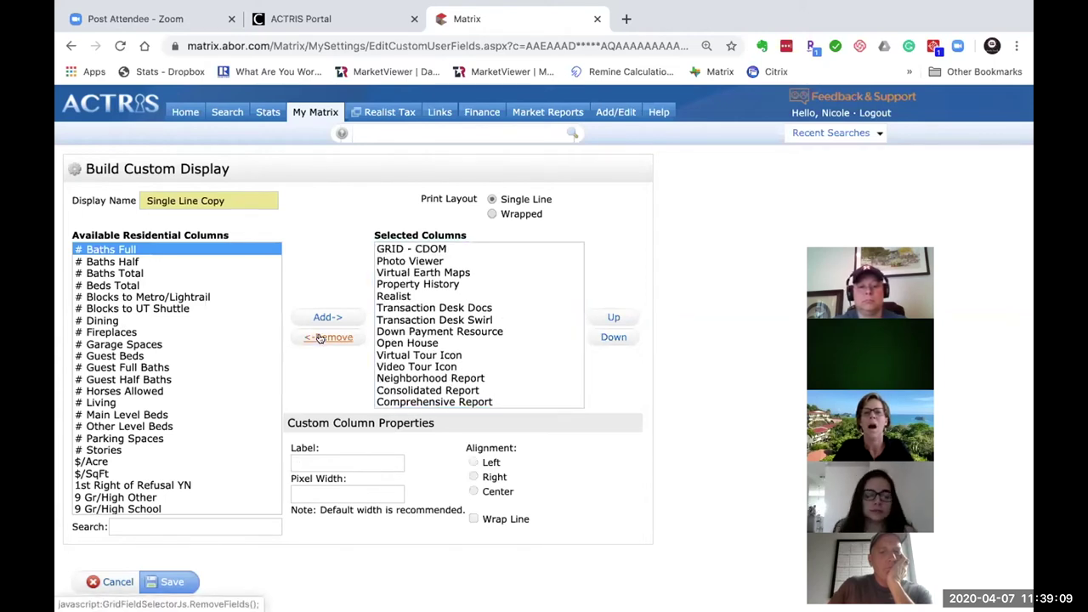
pyautogui.click(394, 400)
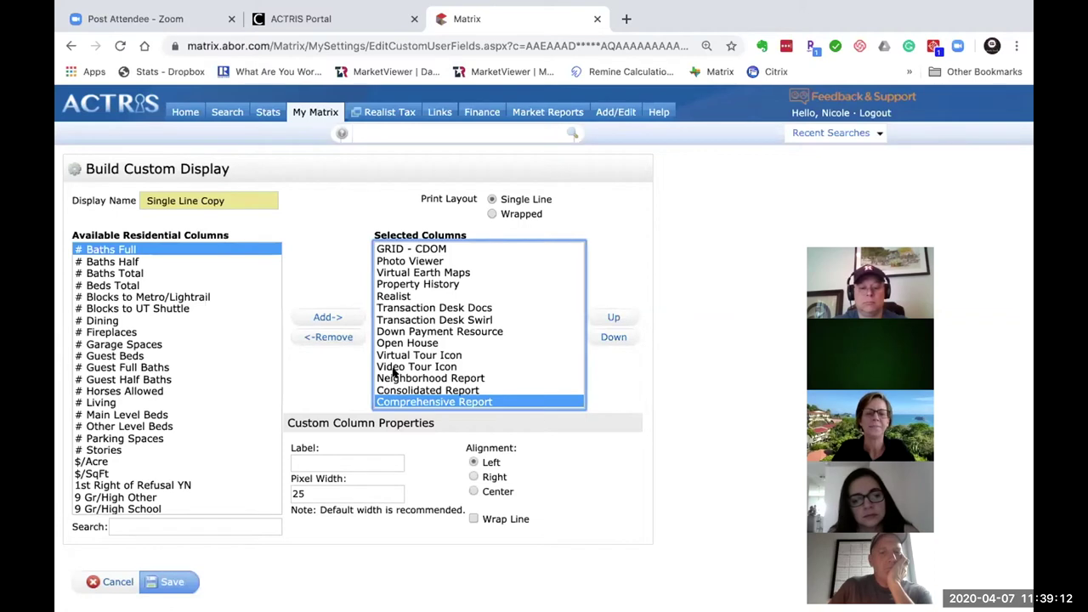
pyautogui.keyDown('shift'); pyautogui.click(394, 378); pyautogui.keyUp('shift')
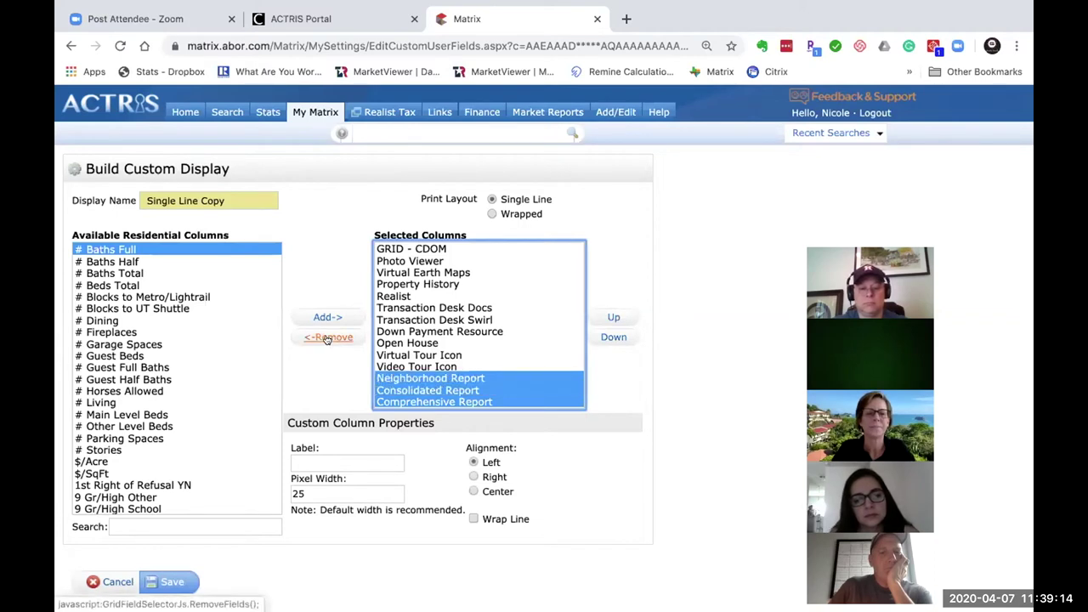
pyautogui.click(327, 338)
# Review the display's remaining selected columns and select the Photo Viewer column.
pyautogui.scroll(10, 474, 340)
pyautogui.scroll(-3, 473, 340)
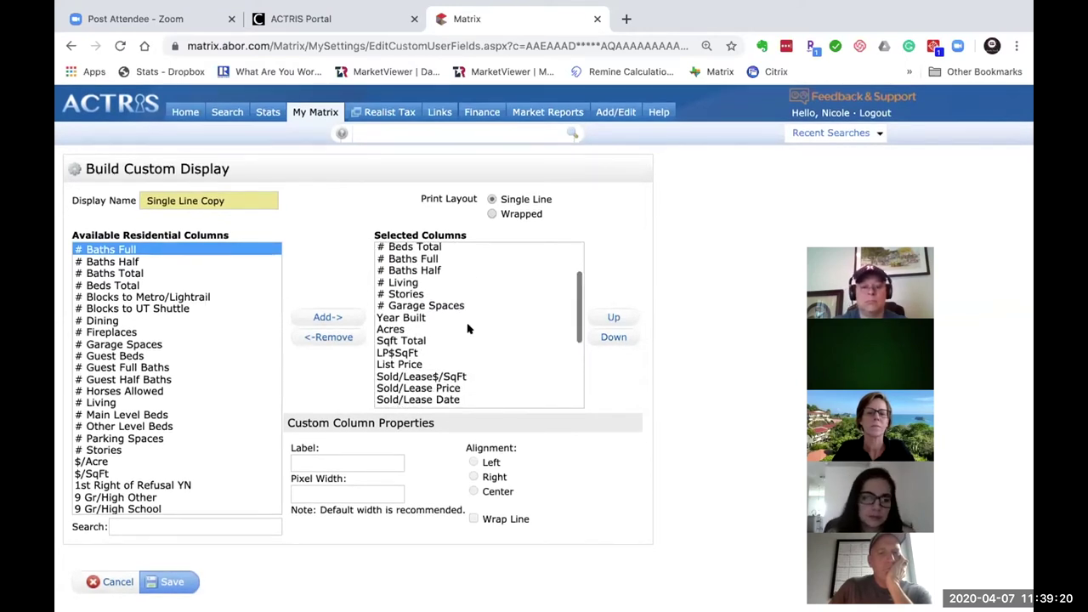
pyautogui.scroll(-3, 468, 325)
pyautogui.click(414, 350)
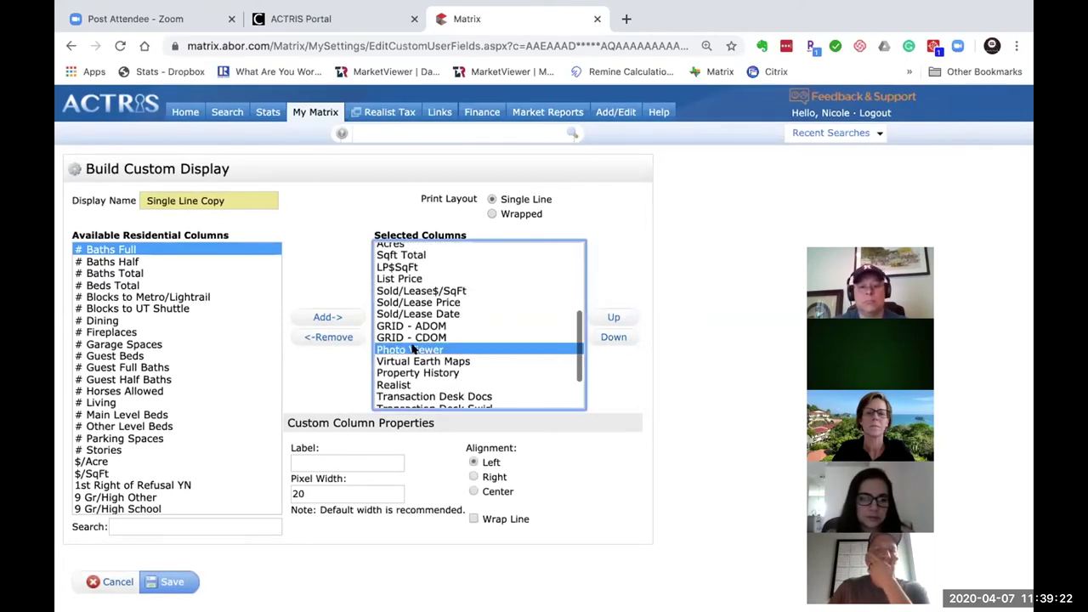
pyautogui.scroll(-2, 414, 350)
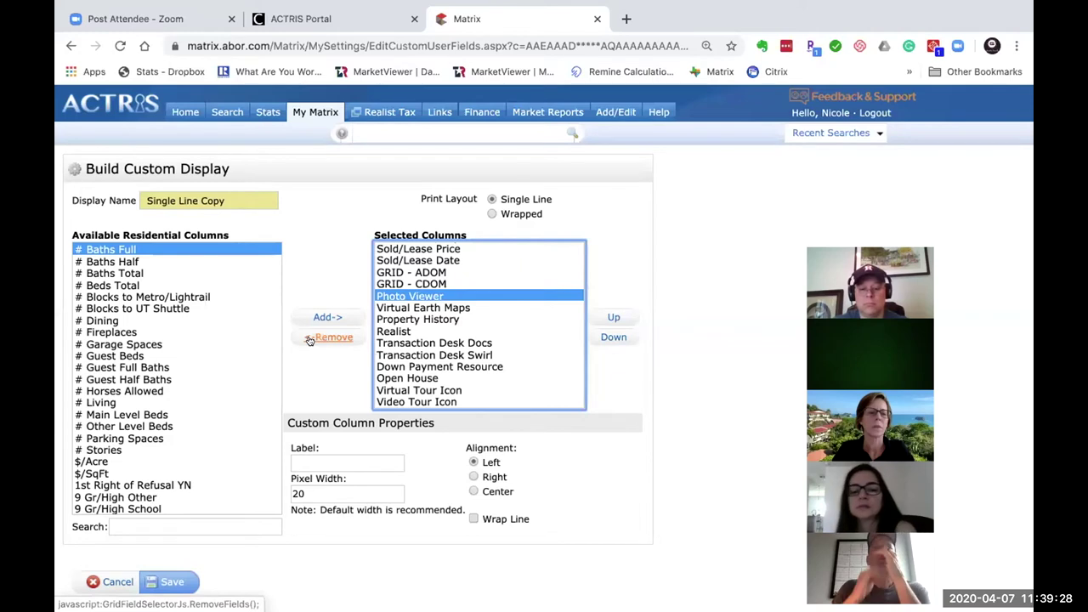
# Rename the display with the agent's first name followed by "Custom 2020".
pyautogui.click(230, 195)
pyautogui.press('super+a')
pyautogui.write('N')
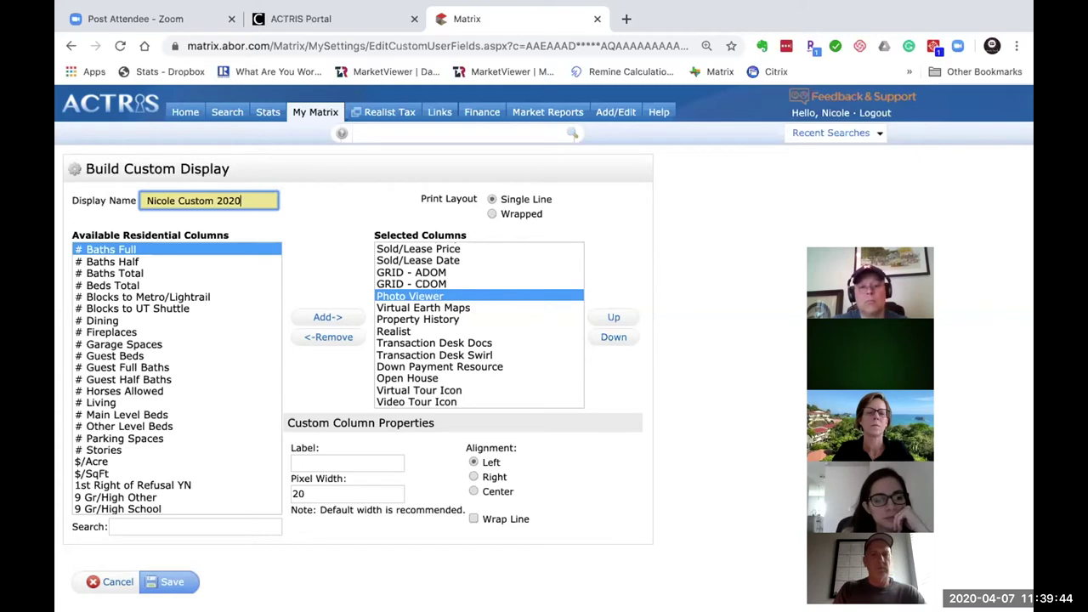
pyautogui.click(882, 246)
pyautogui.moveTo(881, 246); pyautogui.dragTo(826, 246)
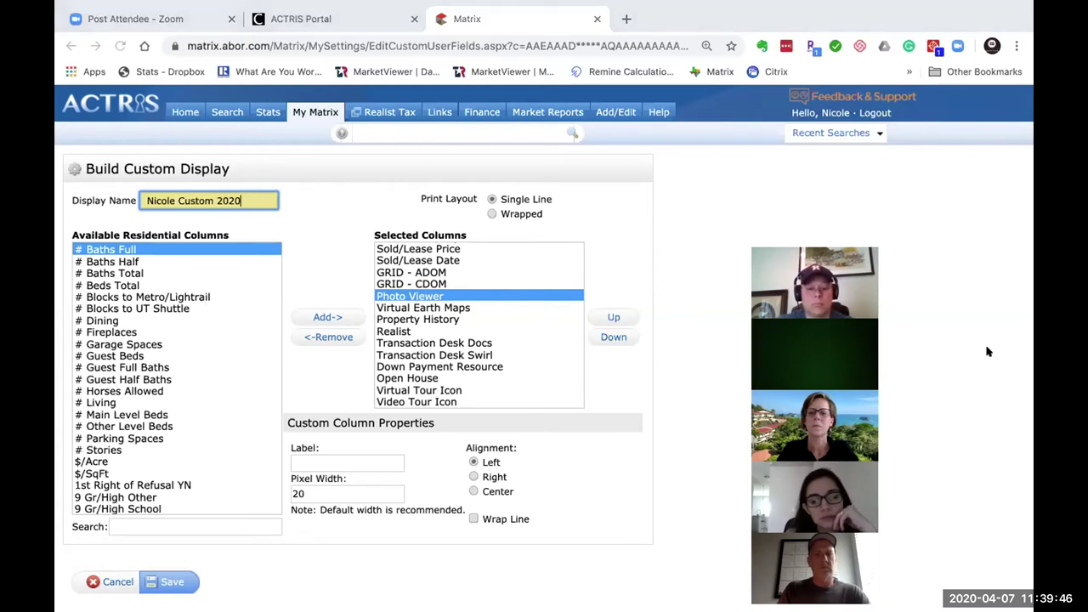
# Search the available residential columns for "pool" and add the Pool on Property column after Photo Viewer.
pyautogui.click(219, 526)
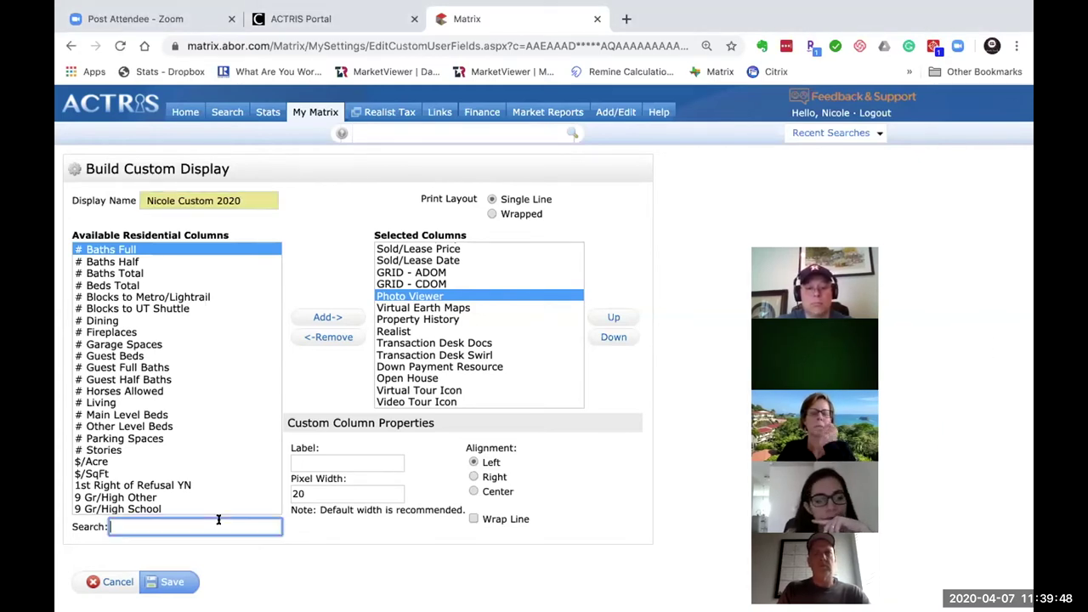
pyautogui.scroll(-3, 173, 389)
pyautogui.scroll(-9, 173, 389)
pyautogui.scroll(-10, 174, 390)
pyautogui.scroll(-4, 174, 390)
pyautogui.scroll(20, 173, 389)
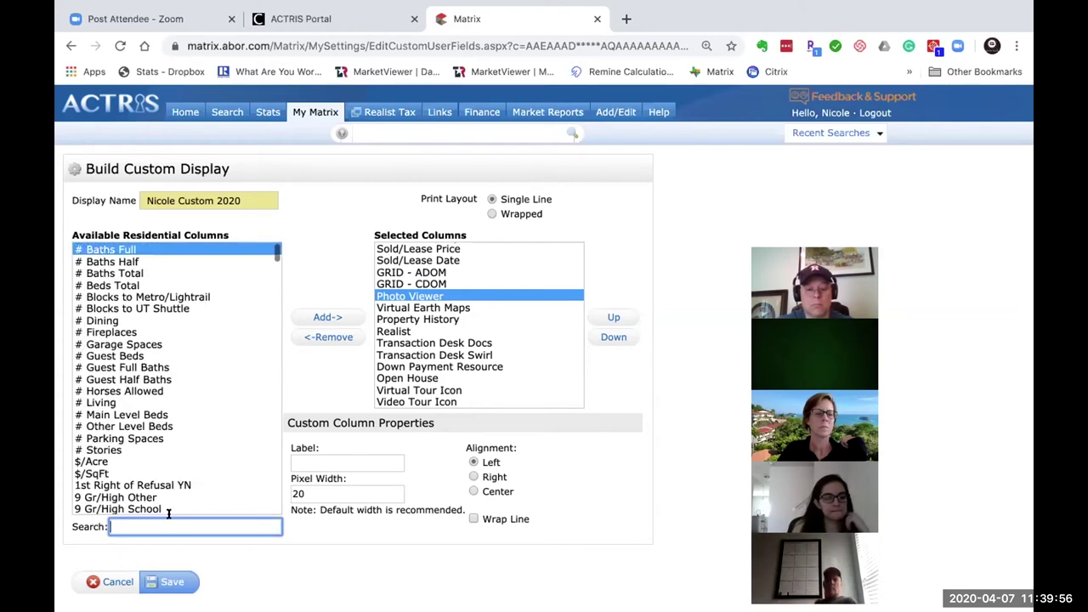
pyautogui.write('pool')
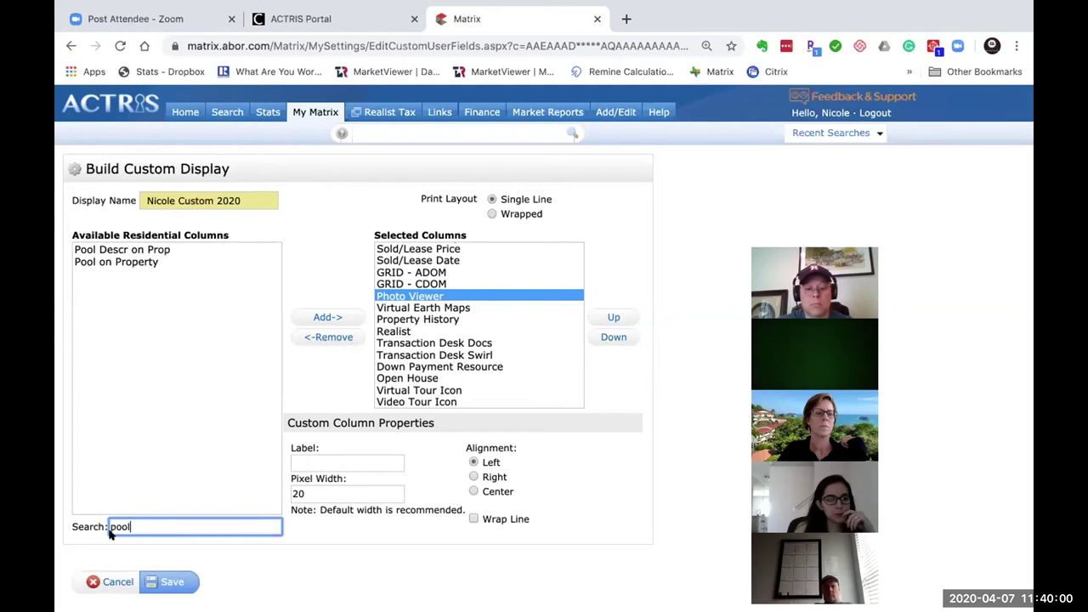
pyautogui.click(131, 257)
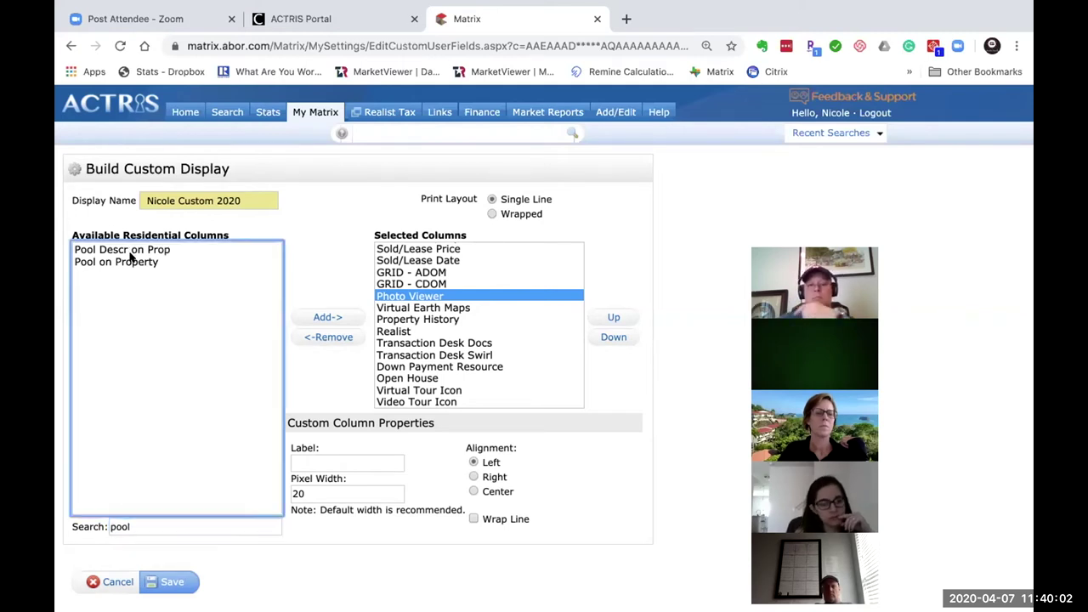
pyautogui.click(323, 316)
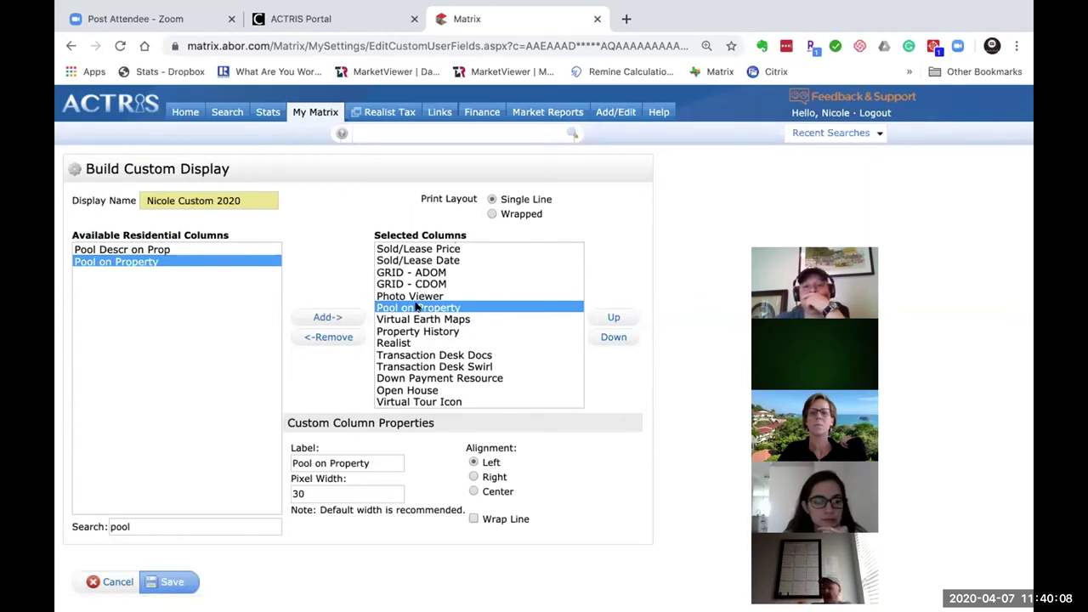
# Reorder the selected columns so Pool on Property sits directly between Year Built and Acres.
pyautogui.click(392, 296)
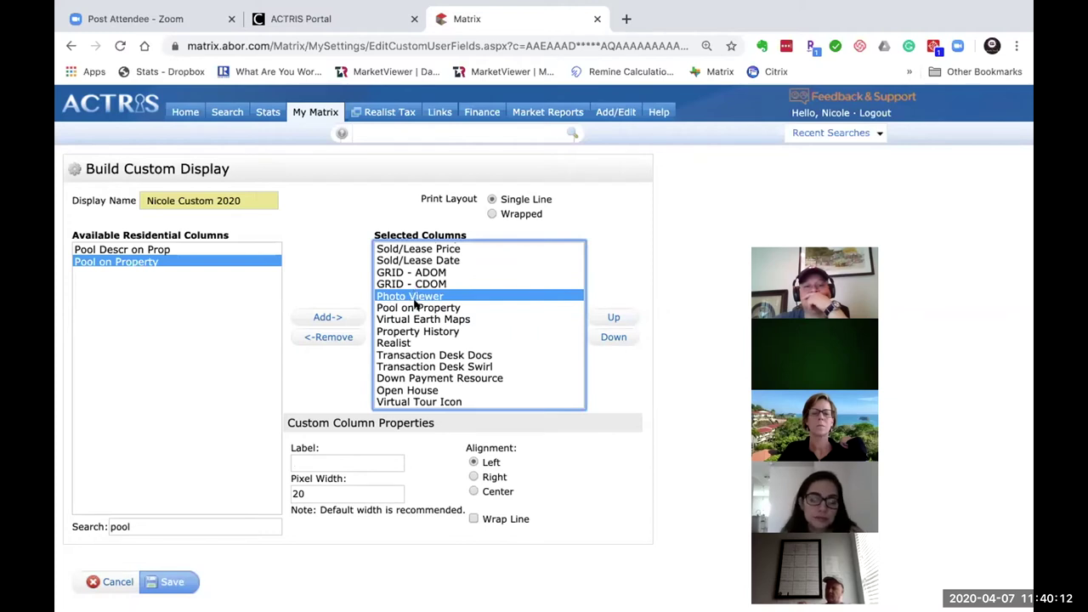
pyautogui.click(416, 307)
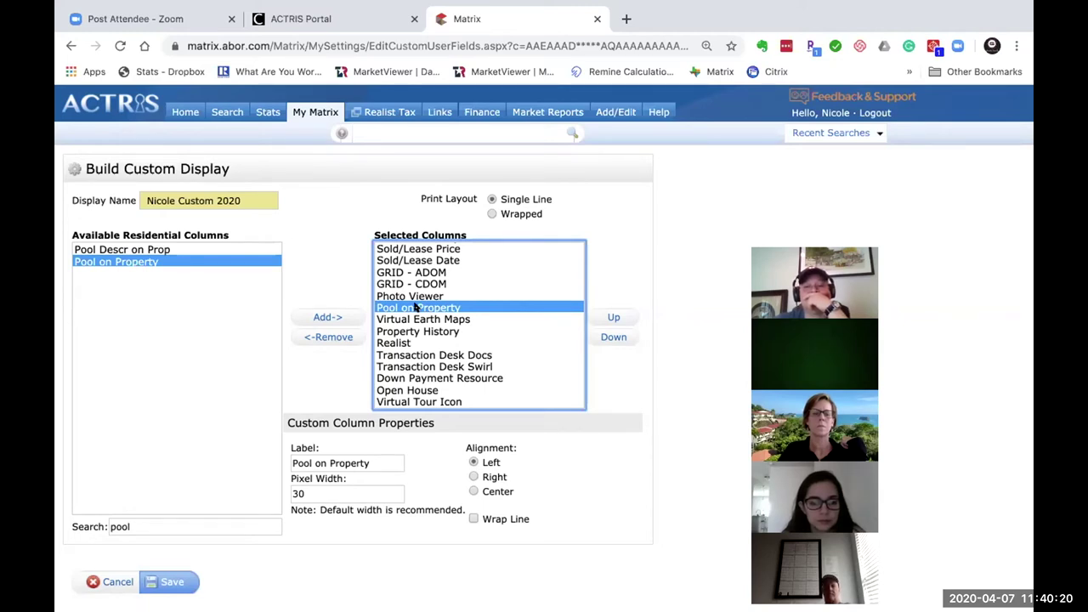
pyautogui.click(605, 317)
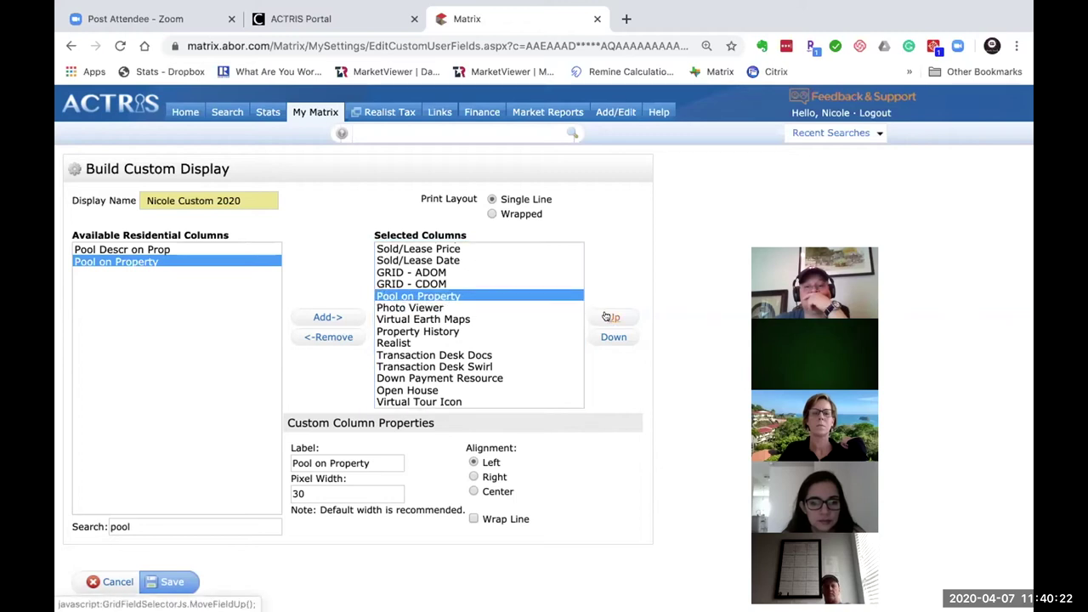
pyautogui.click(605, 316)
pyautogui.click(605, 317)
pyautogui.click(605, 316)
pyautogui.click(605, 316)
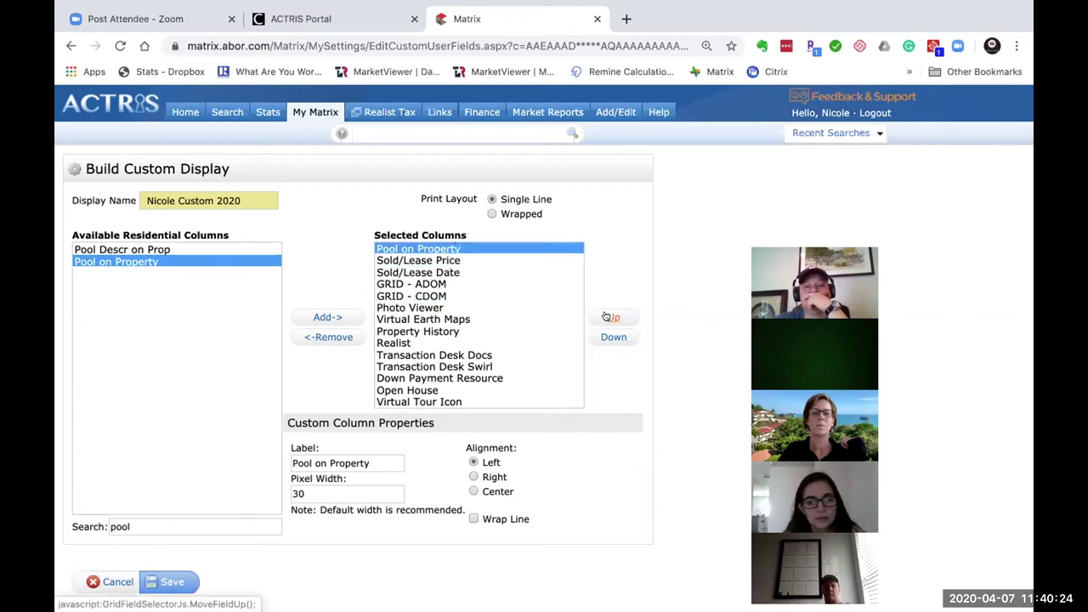
pyautogui.scroll(3, 529, 255)
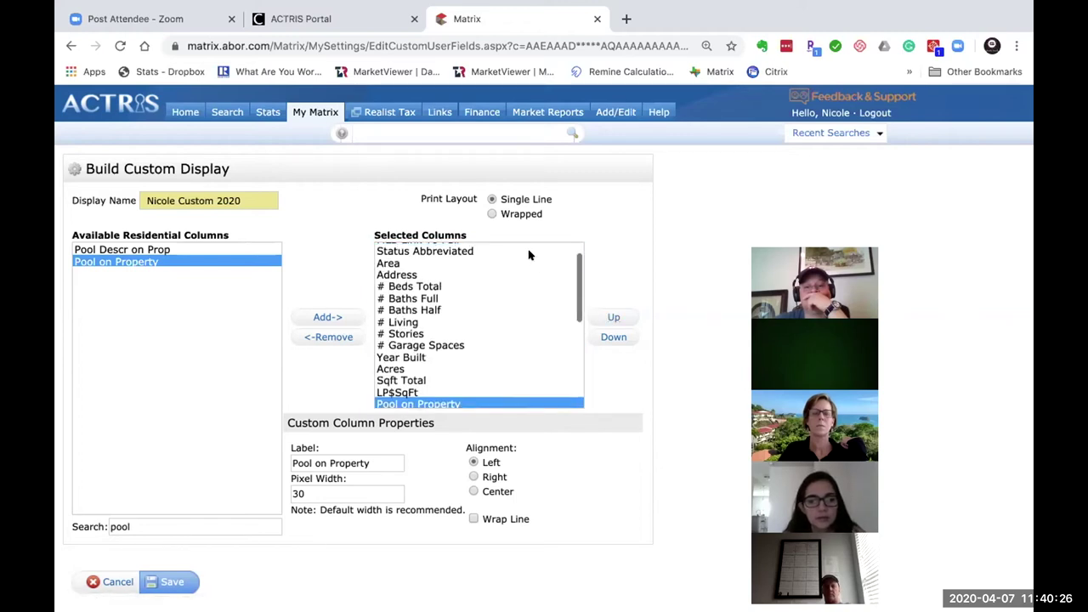
pyautogui.scroll(-1, 520, 289)
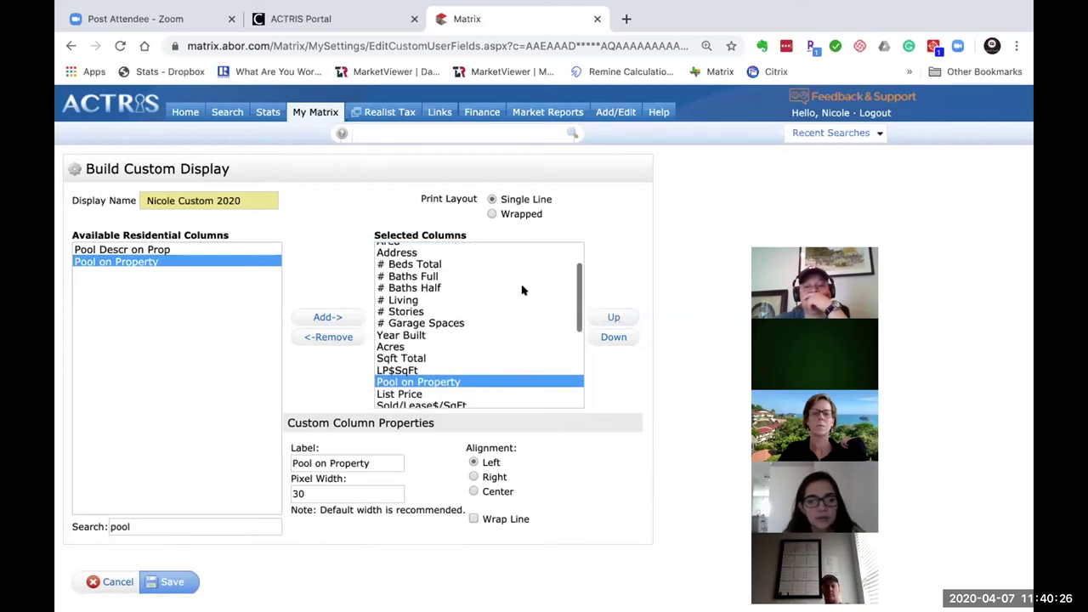
pyautogui.click(606, 317)
pyautogui.click(606, 317)
pyautogui.click(606, 317)
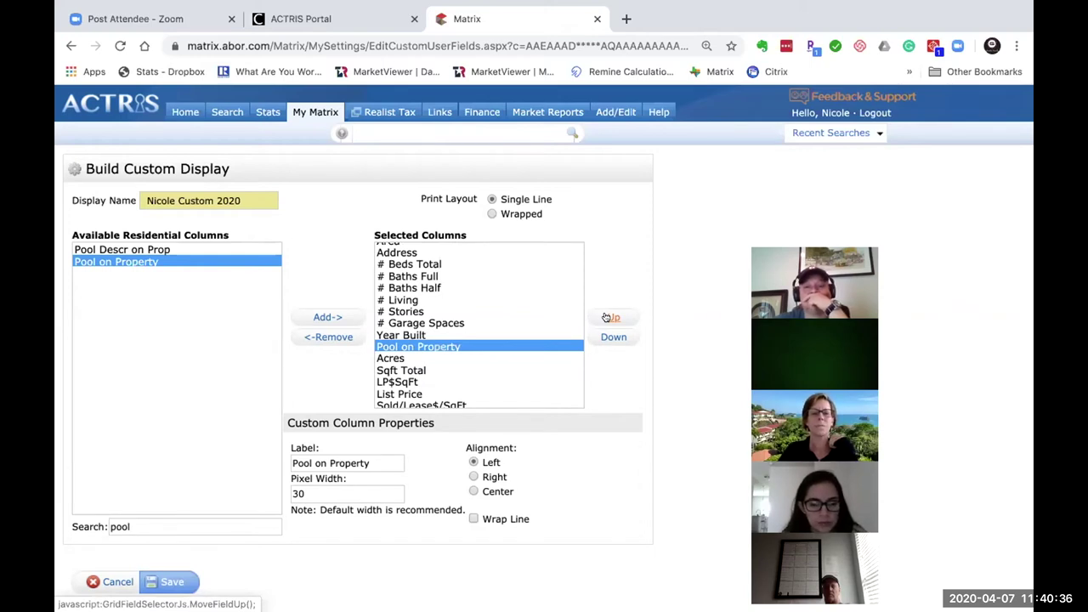
# Shorten the Pool on Property column's label to "Pool".
pyautogui.moveTo(621, 6)
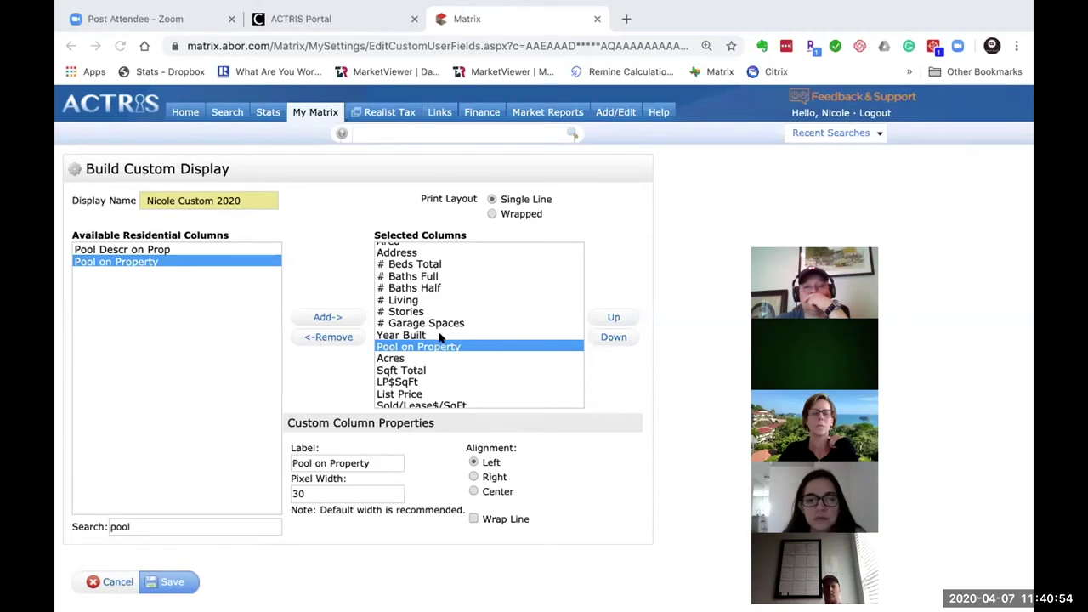
pyautogui.click(387, 459)
pyautogui.press('BackSpace')
pyautogui.press('BackSpace')
pyautogui.press('BackSpace')
pyautogui.press('BackSpace')
pyautogui.press('BackSpace')
pyautogui.press('BackSpace')
pyautogui.press('BackSpace')
pyautogui.press('BackSpace')
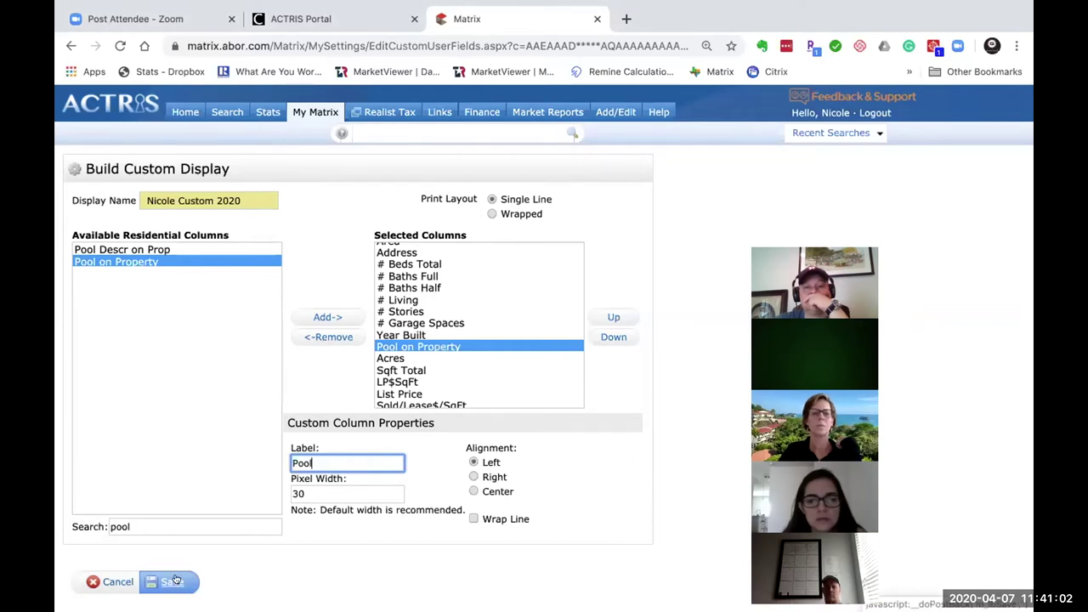
# Search the available columns for "view" and add the View column directly after Acres.
pyautogui.moveTo(148, 526); pyautogui.dragTo(68, 524)
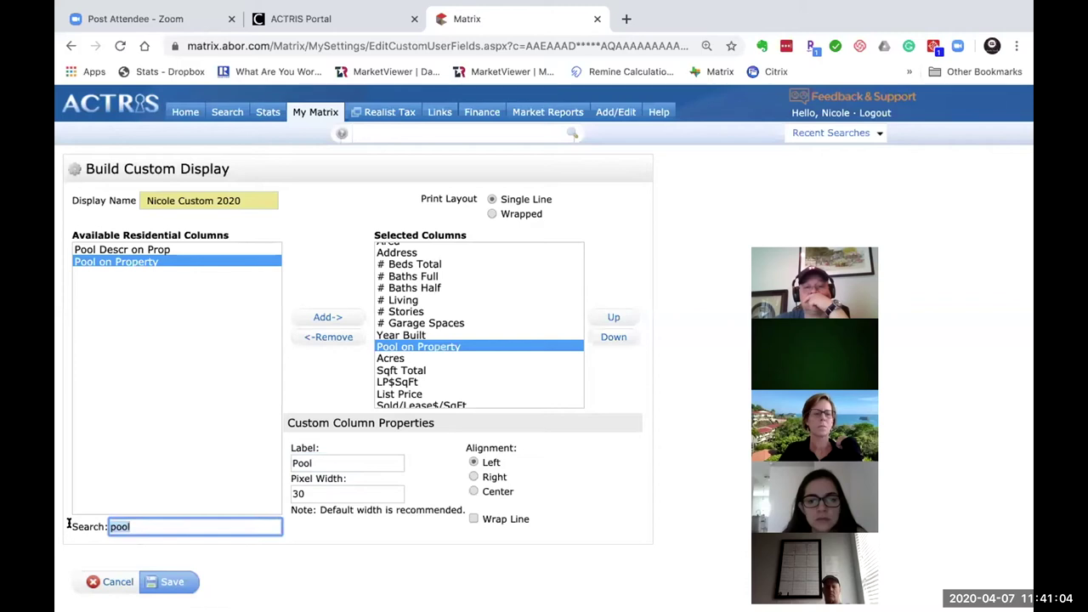
pyautogui.write('view')
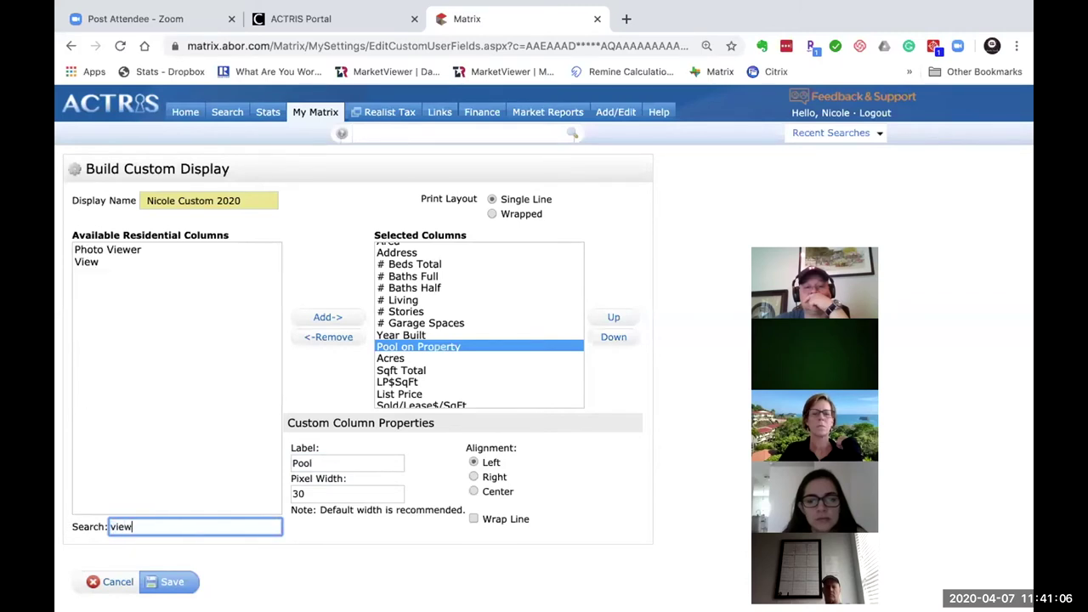
pyautogui.click(85, 262)
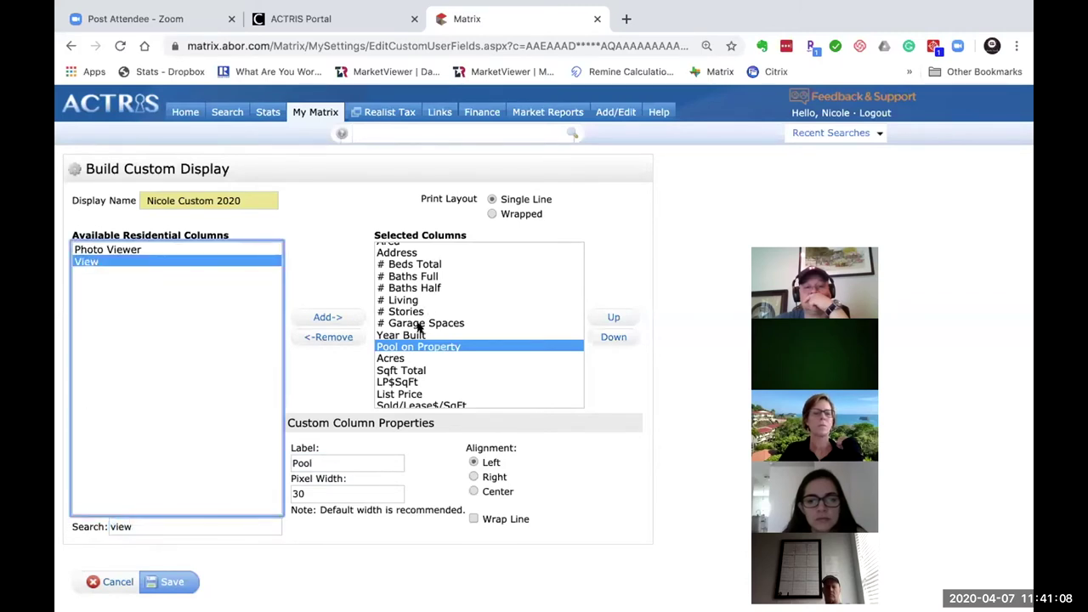
pyautogui.scroll(-10, 414, 340)
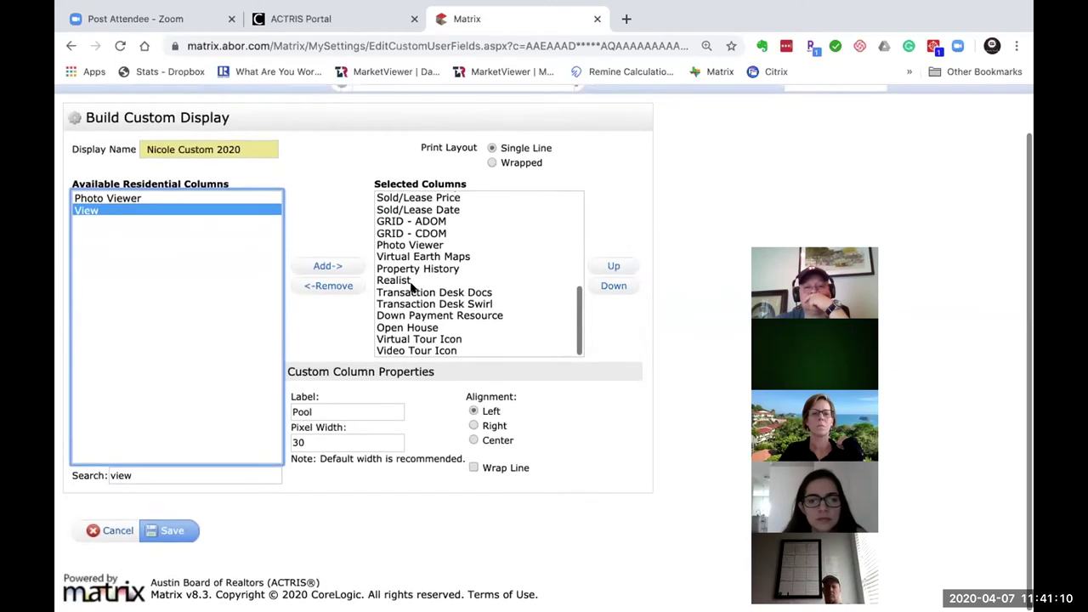
pyautogui.scroll(3, 406, 264)
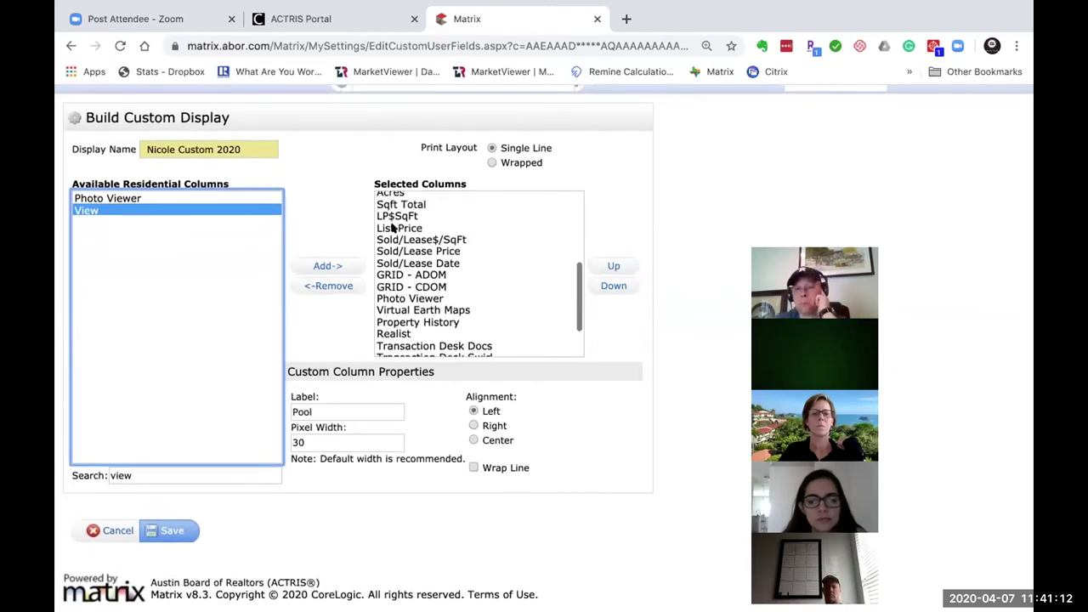
pyautogui.scroll(3, 396, 233)
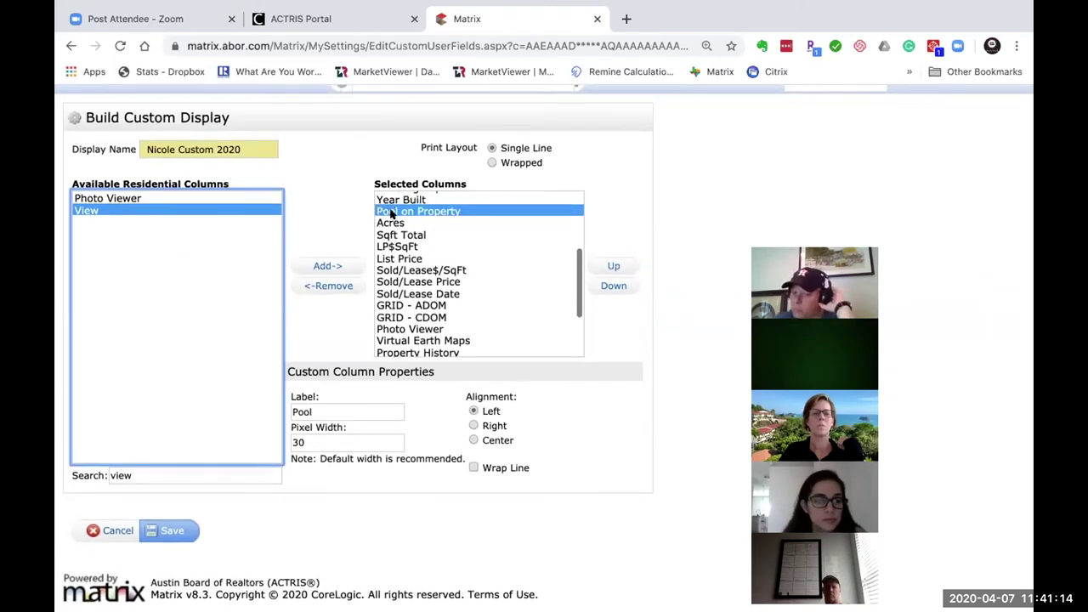
pyautogui.click(393, 213)
pyautogui.click(393, 222)
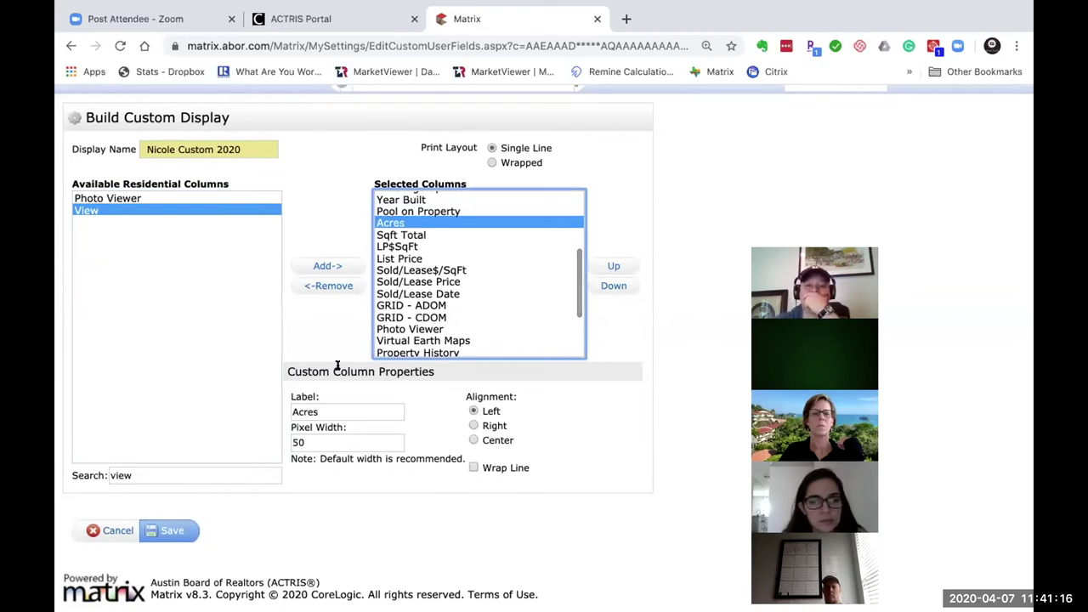
pyautogui.click(316, 268)
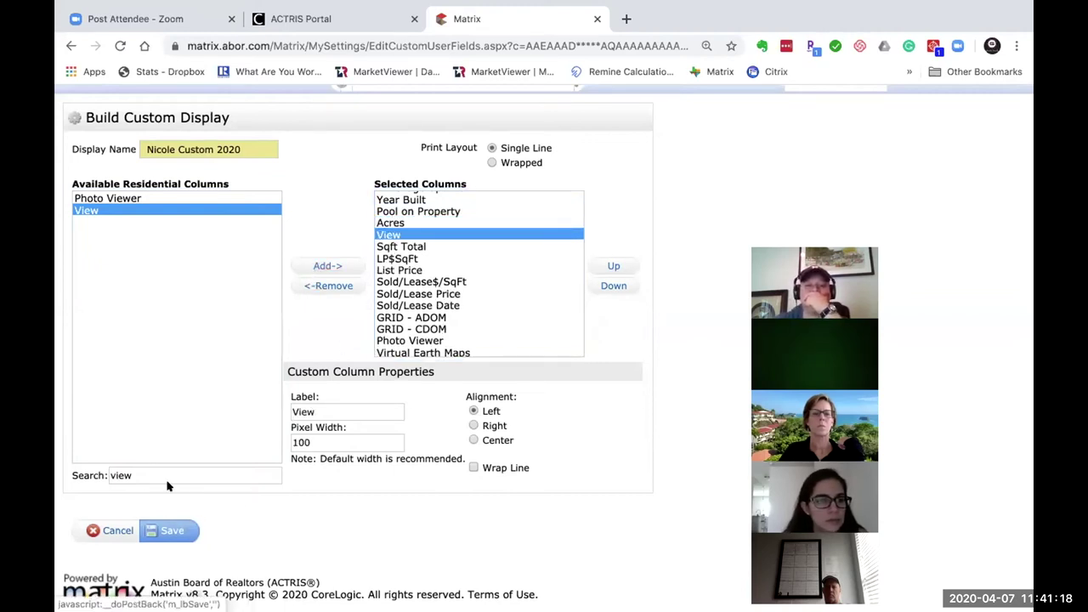
# Search the available columns for "master" and add the Master Main column directly after View.
pyautogui.moveTo(168, 473); pyautogui.dragTo(56, 472)
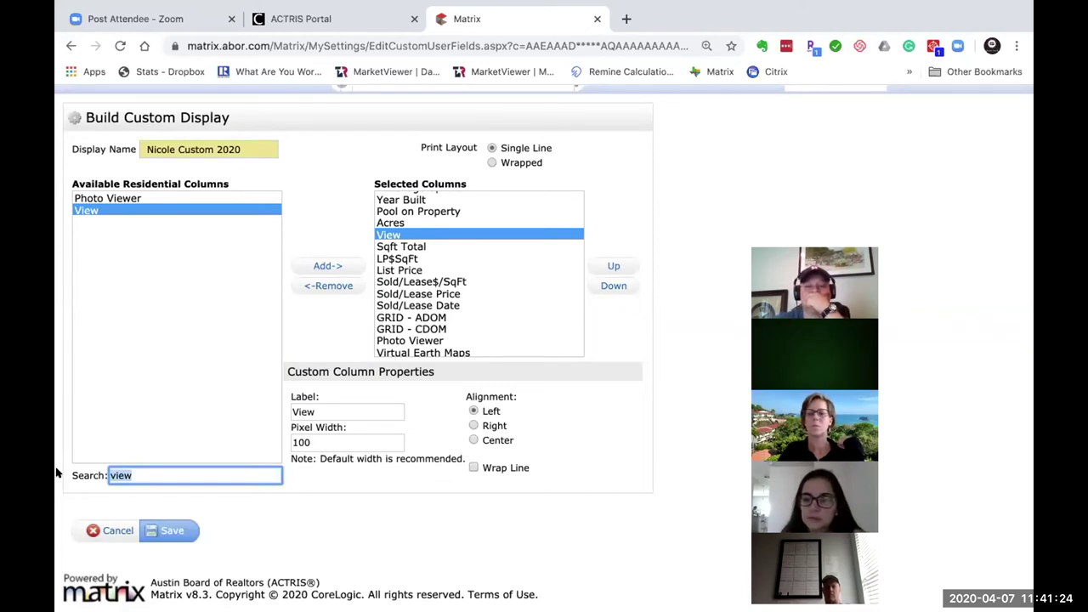
pyautogui.write('master')
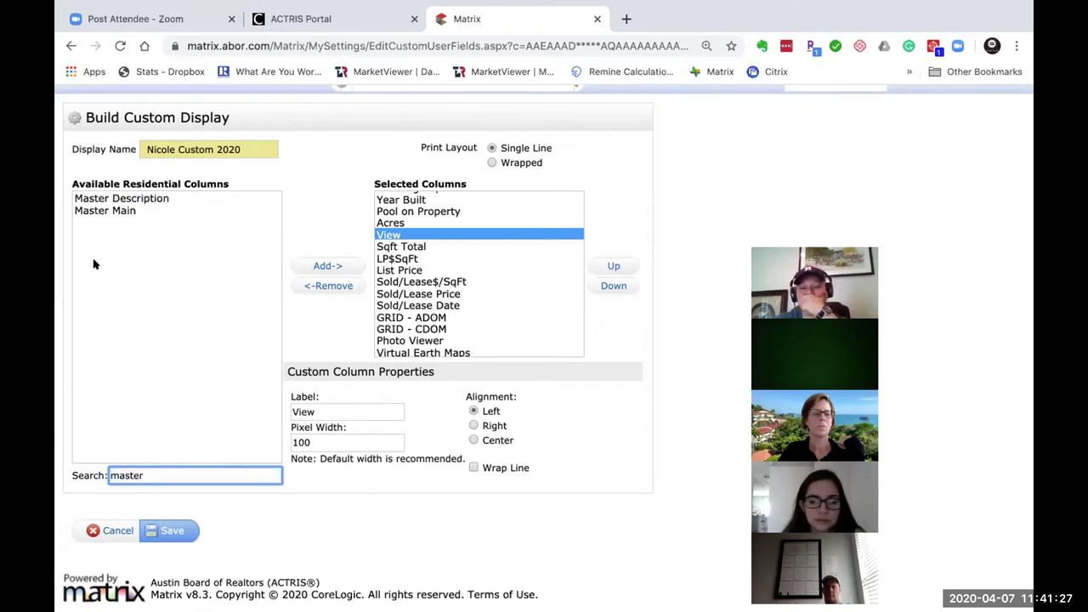
pyautogui.click(120, 210)
pyautogui.click(310, 265)
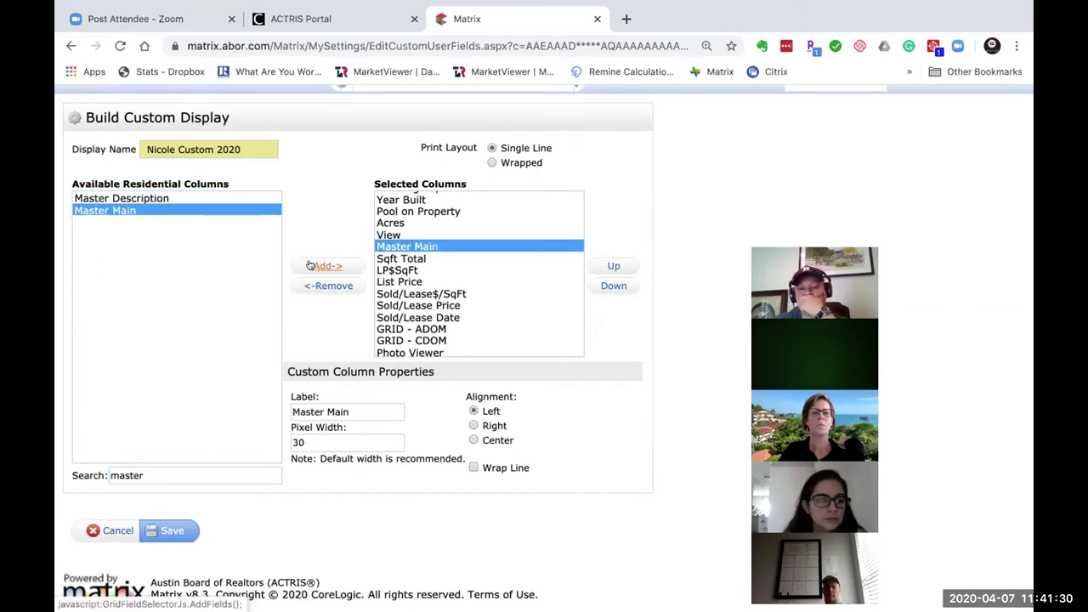
# Set the Master Main column's label to "MasterDN", then save the display and finish managing custom displays.
pyautogui.click(378, 411)
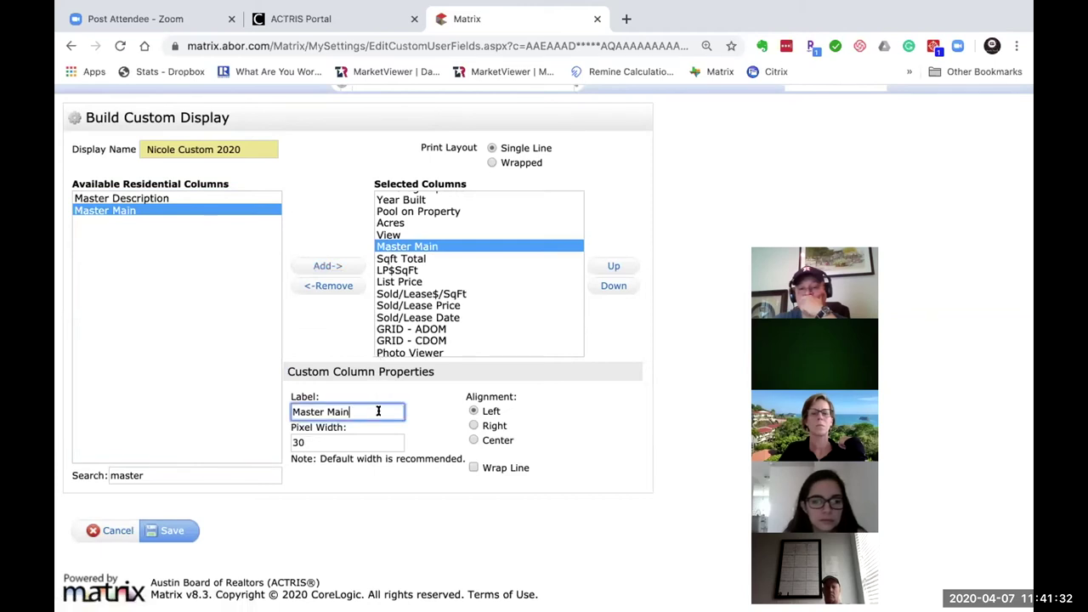
pyautogui.press('BackSpace')
pyautogui.press('BackSpace')
pyautogui.write('D')
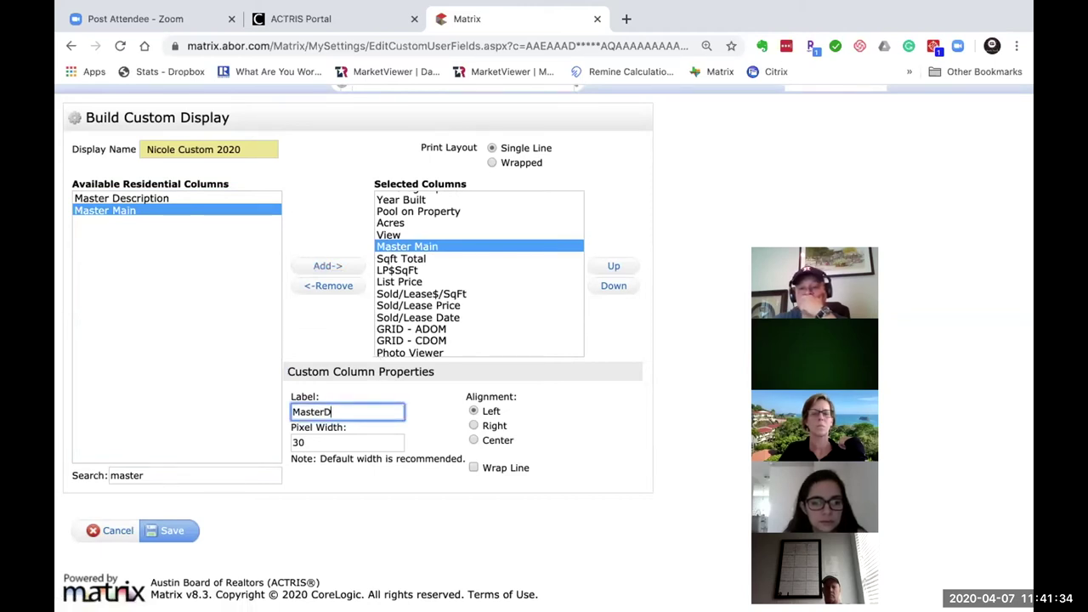
pyautogui.write('N')
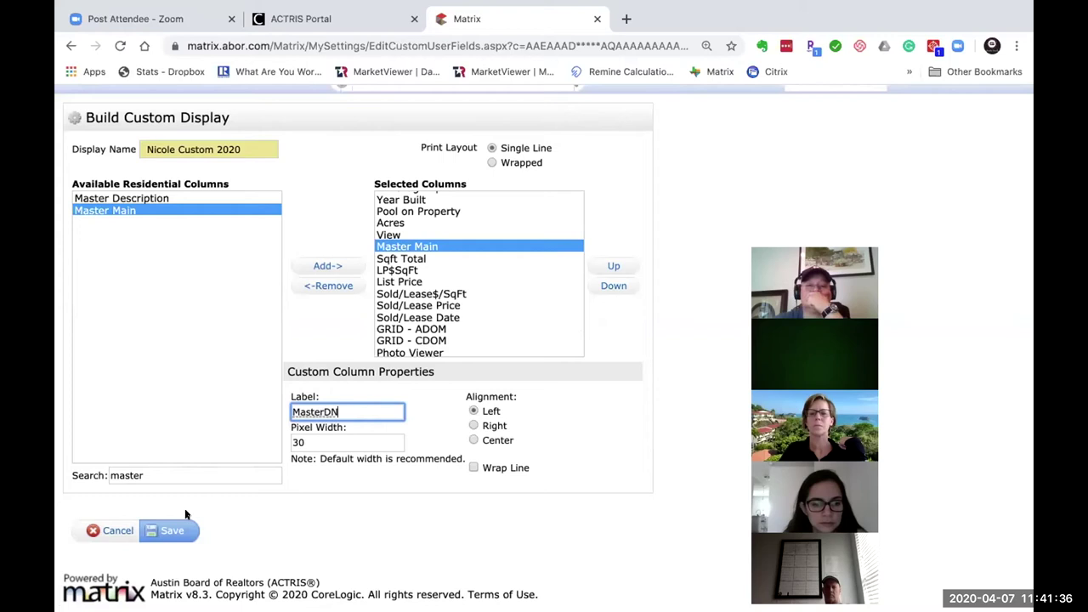
pyautogui.click(167, 531)
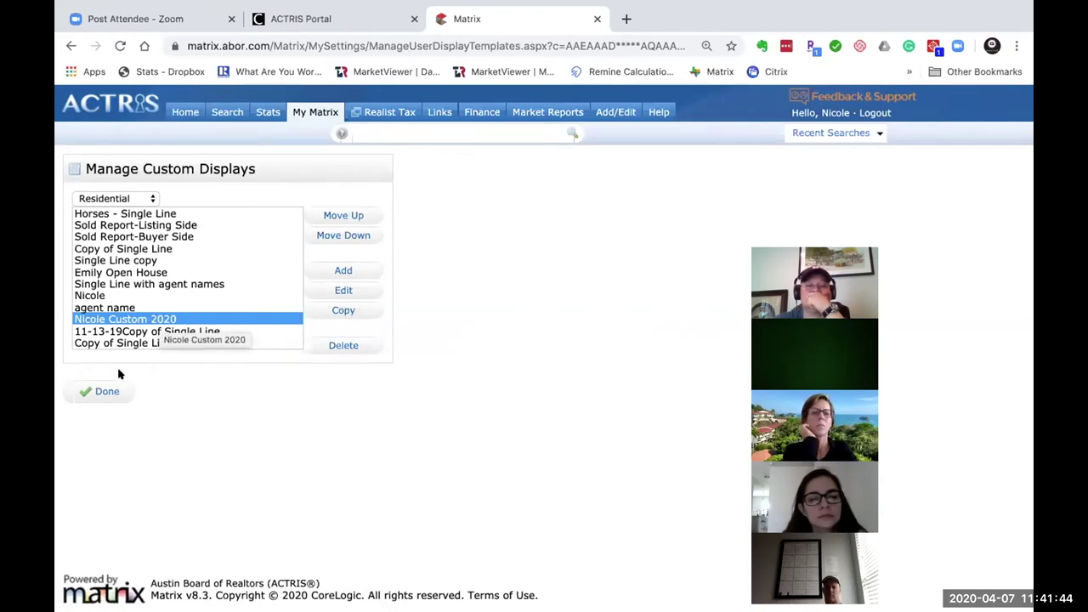
pyautogui.click(104, 391)
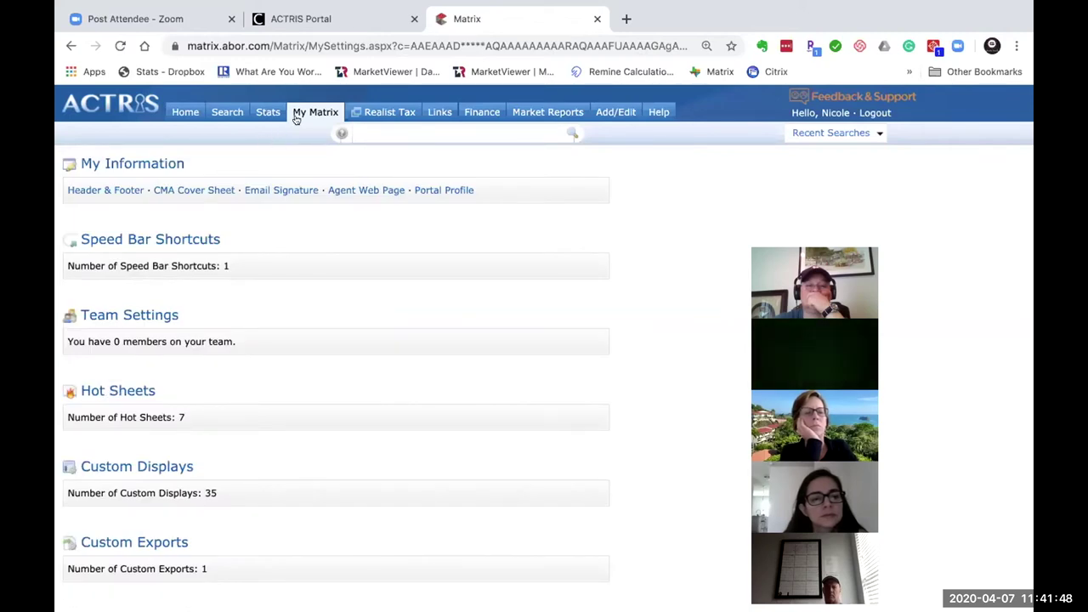
pyautogui.moveTo(306, 112)
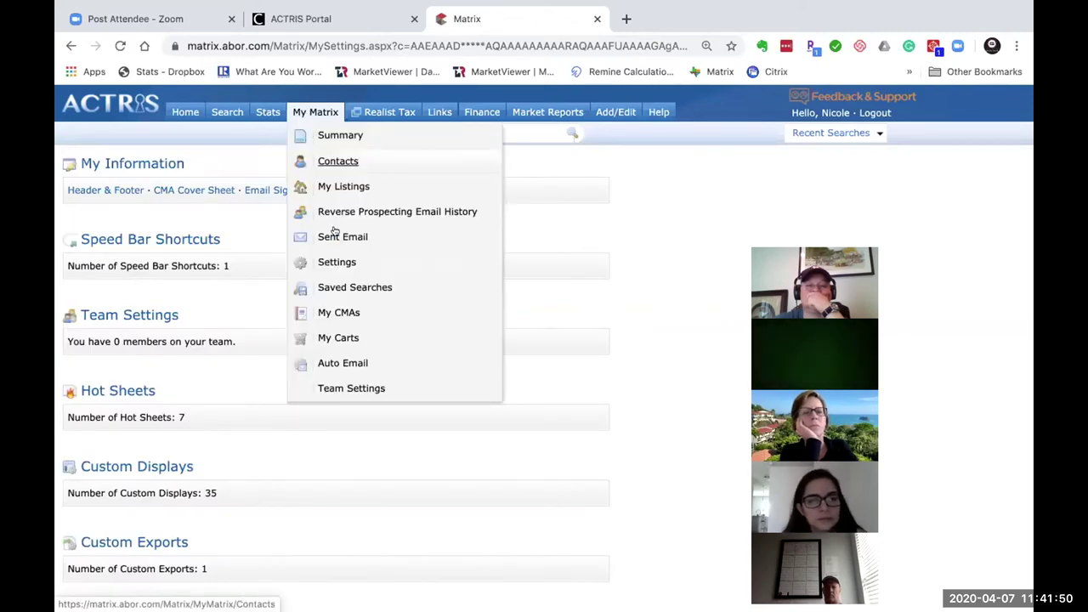
pyautogui.scroll(-1, 285, 410)
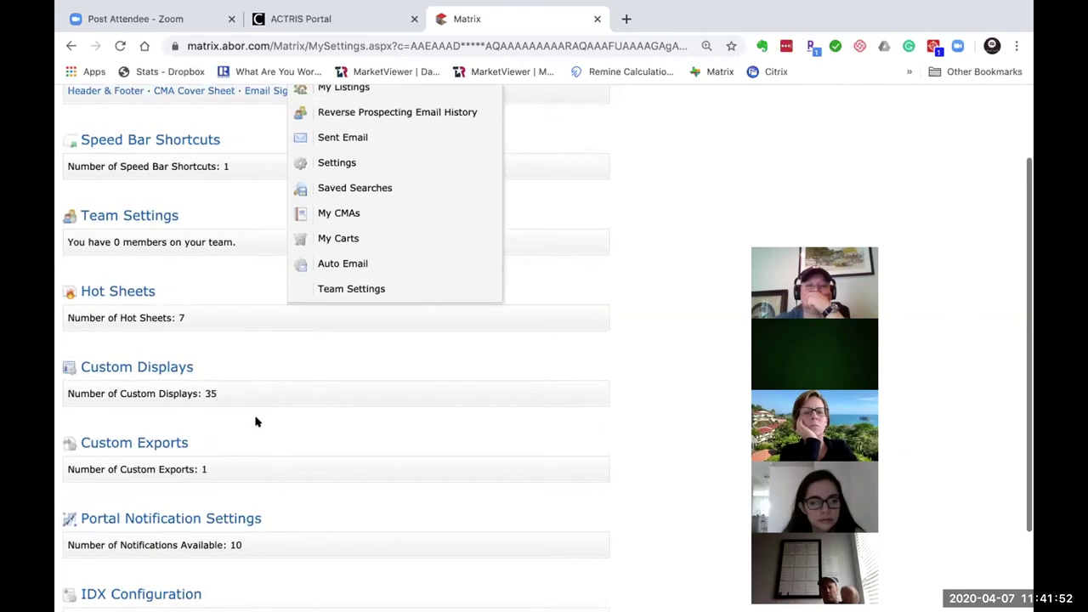
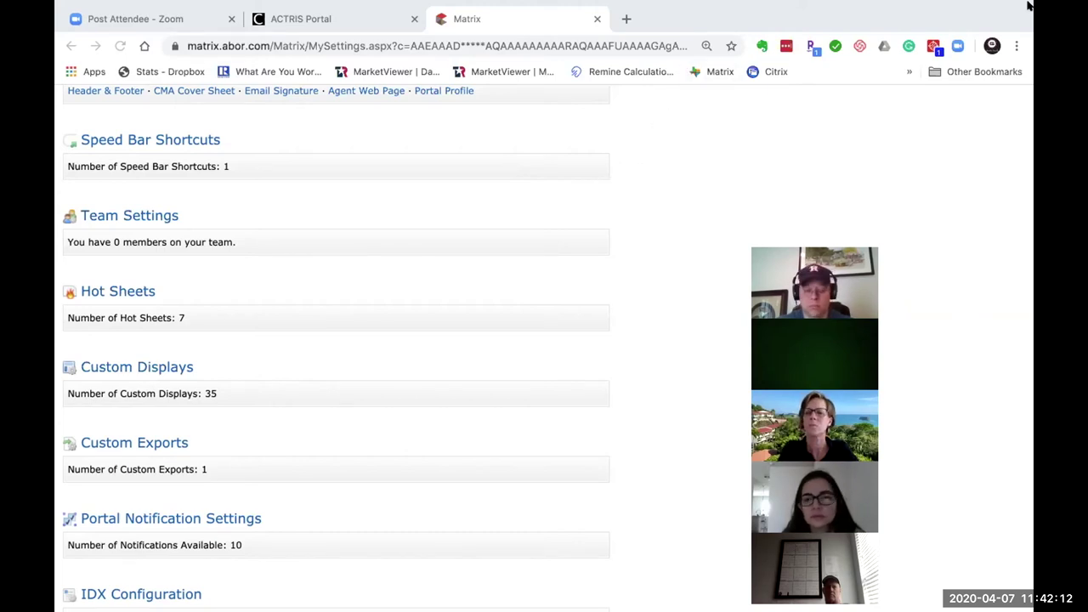
pyautogui.scroll(2, 170, 115)
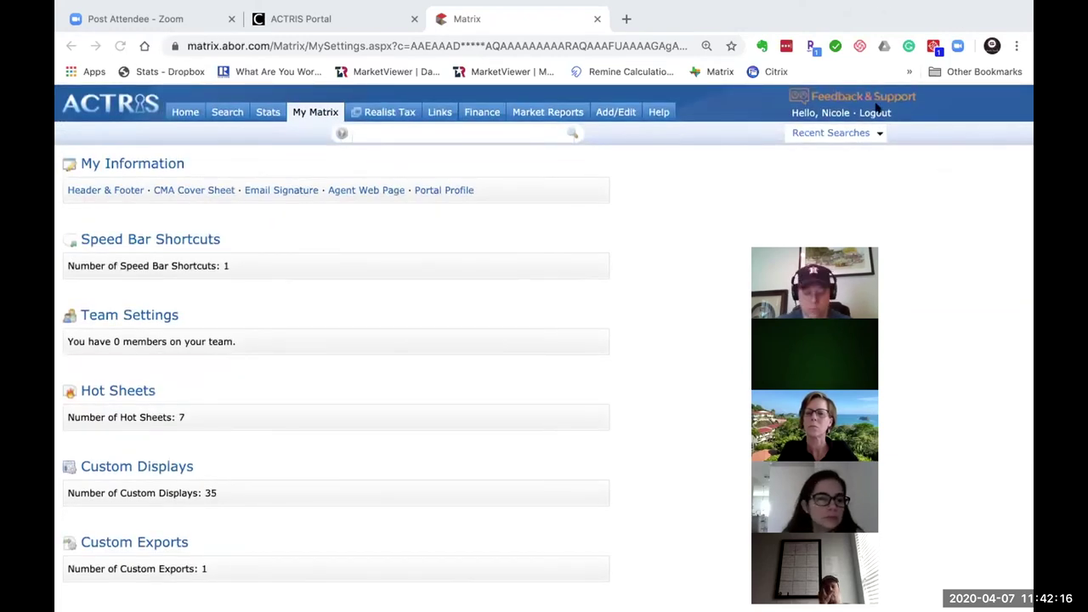
# Run a Speed Bar search for "a ac rrw".
pyautogui.click(485, 131)
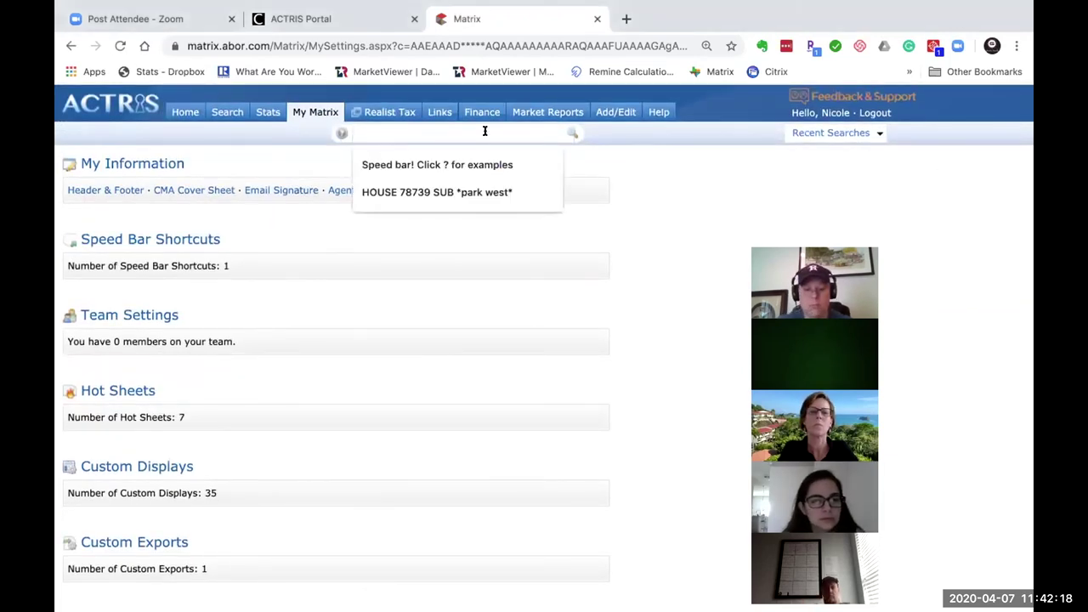
pyautogui.write('rrw')
pyautogui.press('BackSpace')
pyautogui.press('BackSpace')
pyautogui.press('BackSpace')
pyautogui.press('BackSpace')
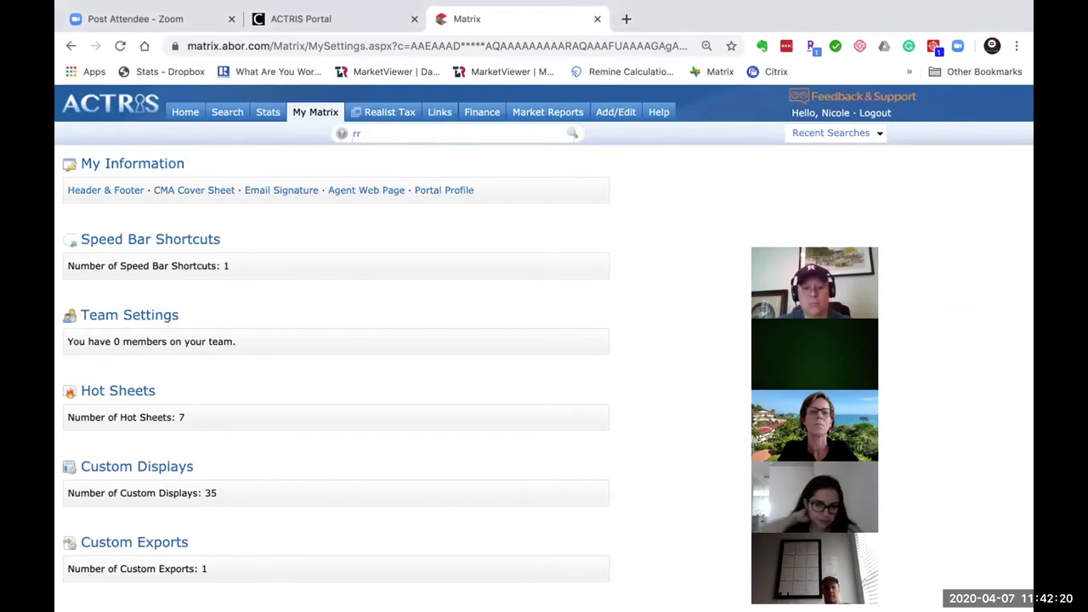
pyautogui.write('a ac rrw')
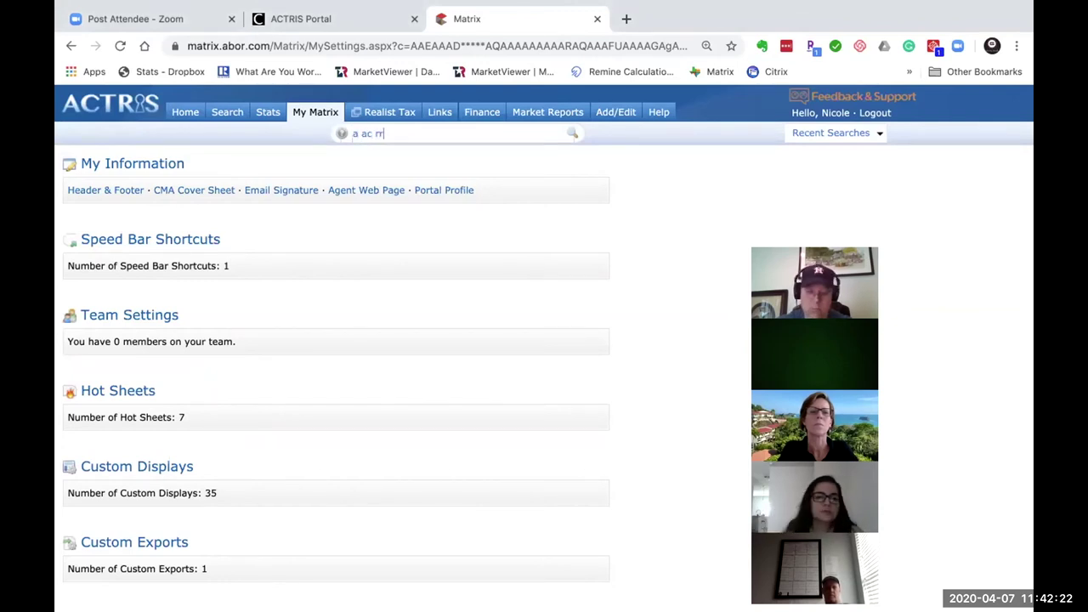
pyautogui.press('Return')
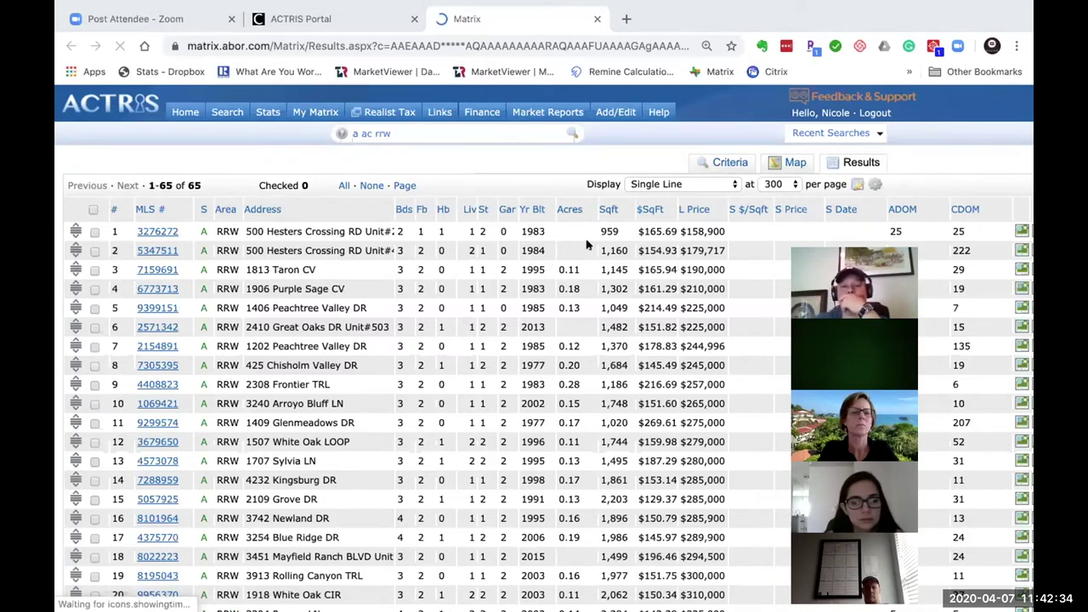
# Switch the results to the custom 2020 display and look across all its columns.
pyautogui.click(724, 184)
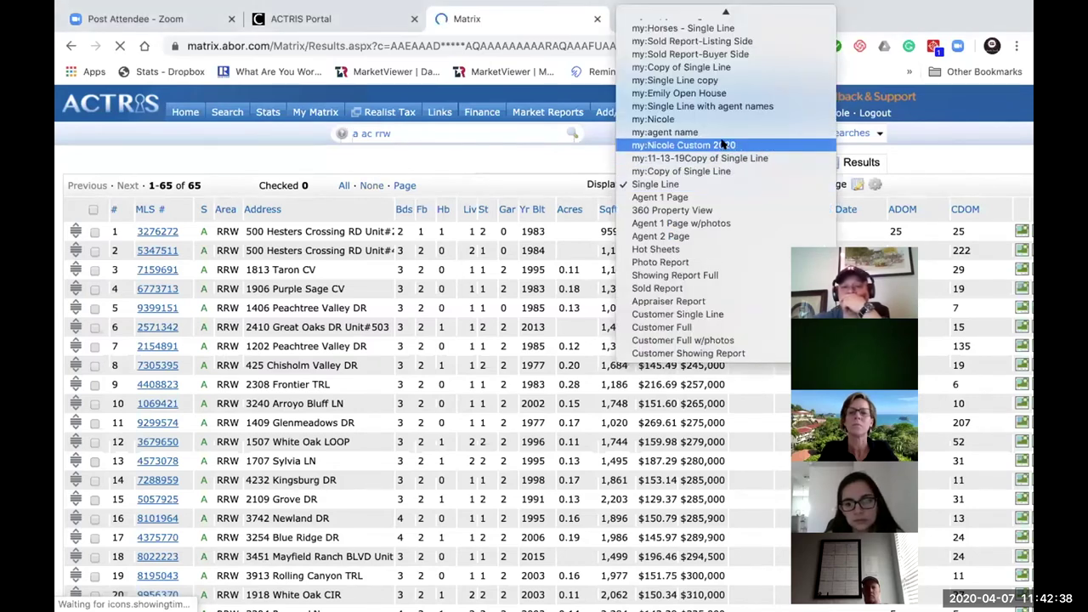
pyautogui.click(722, 145)
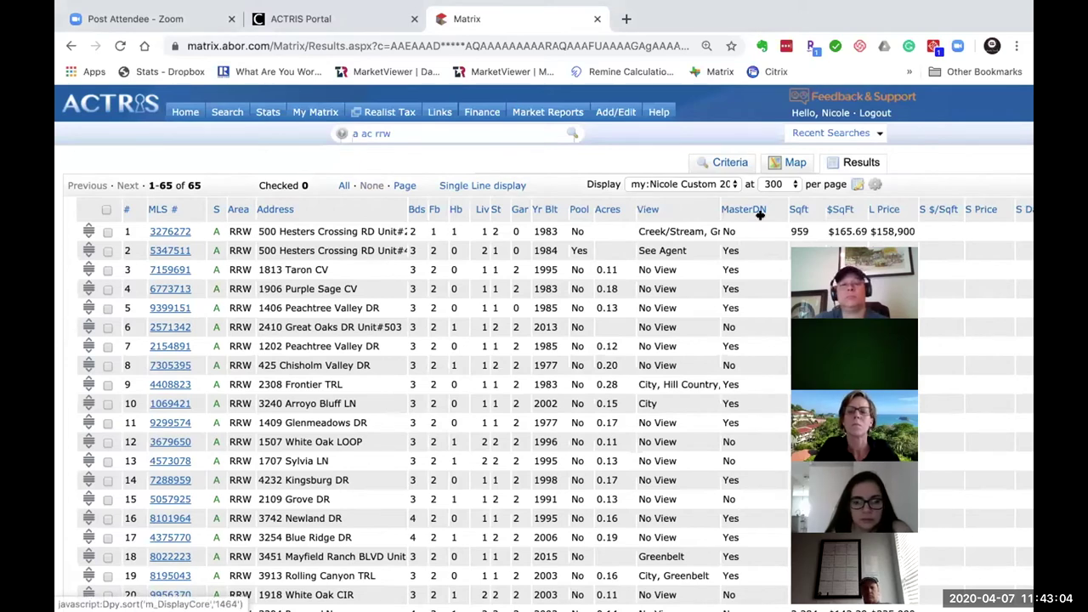
pyautogui.hscroll(5, 759, 215)
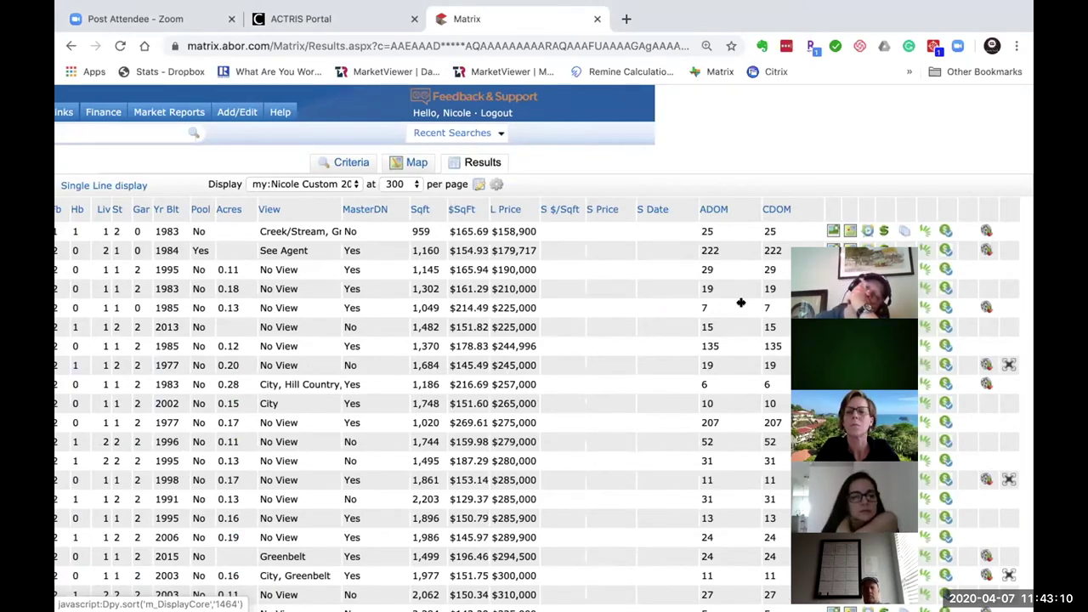
pyautogui.hscroll(-5, 717, 272)
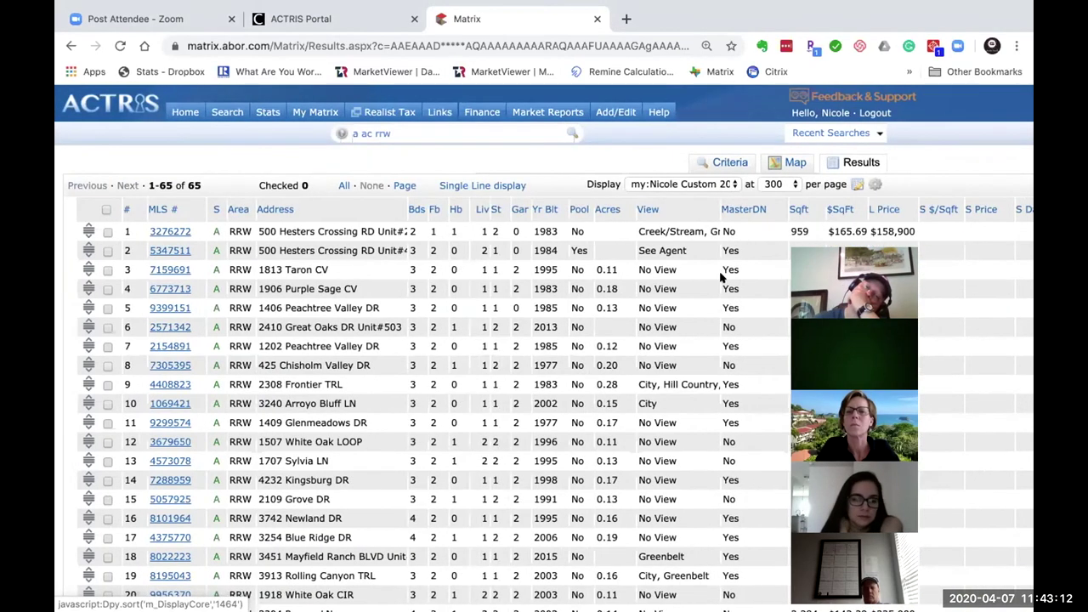
# Switch the results to the Agent 1 Page display and check the options for setting the search defaults.
pyautogui.moveTo(765, 8)
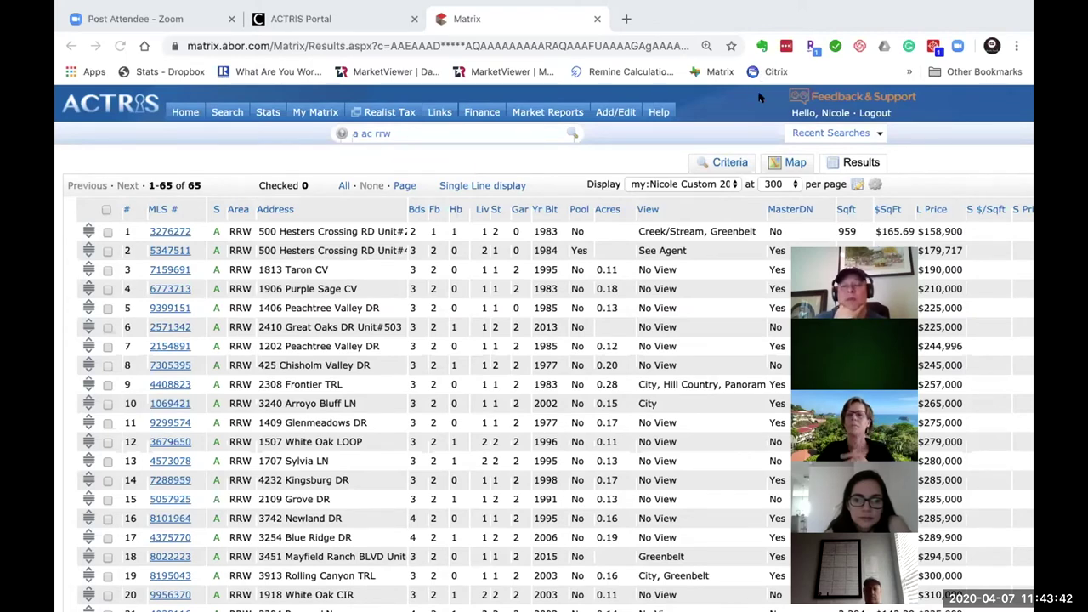
pyautogui.click(680, 183)
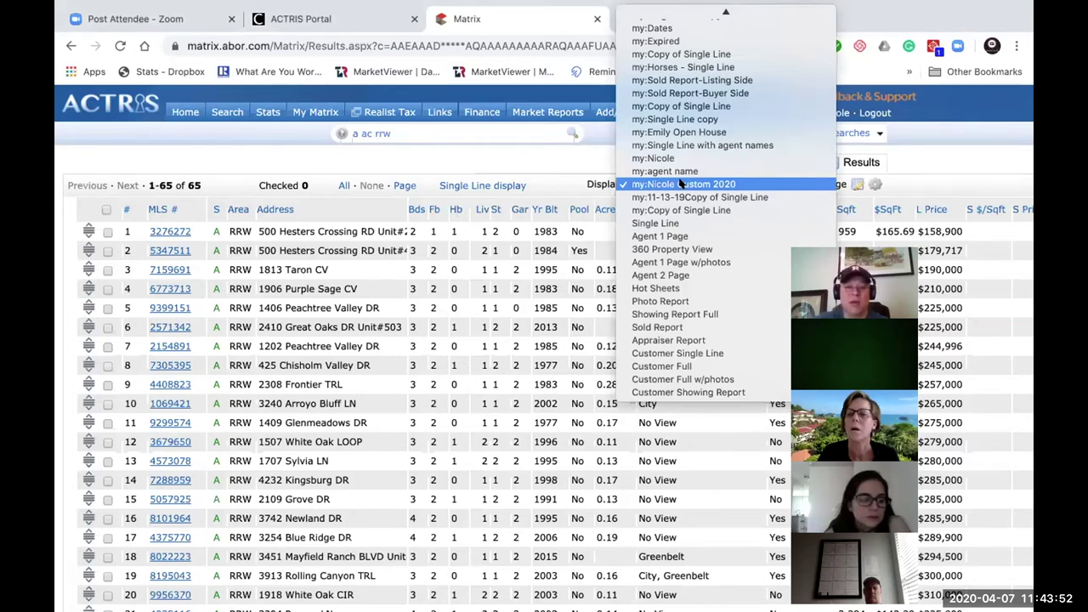
pyautogui.click(680, 237)
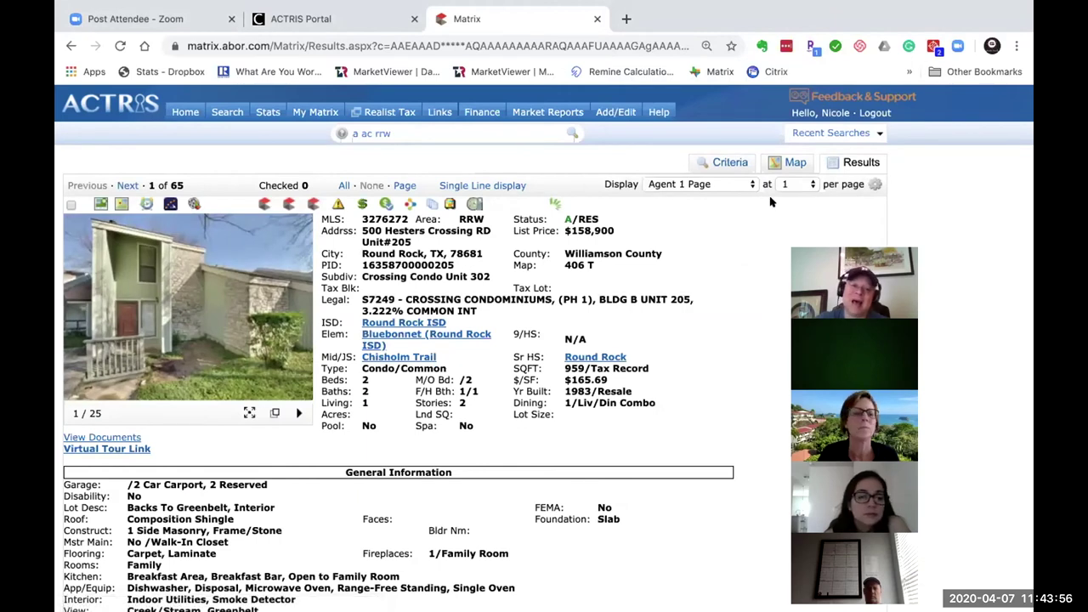
pyautogui.click(873, 184)
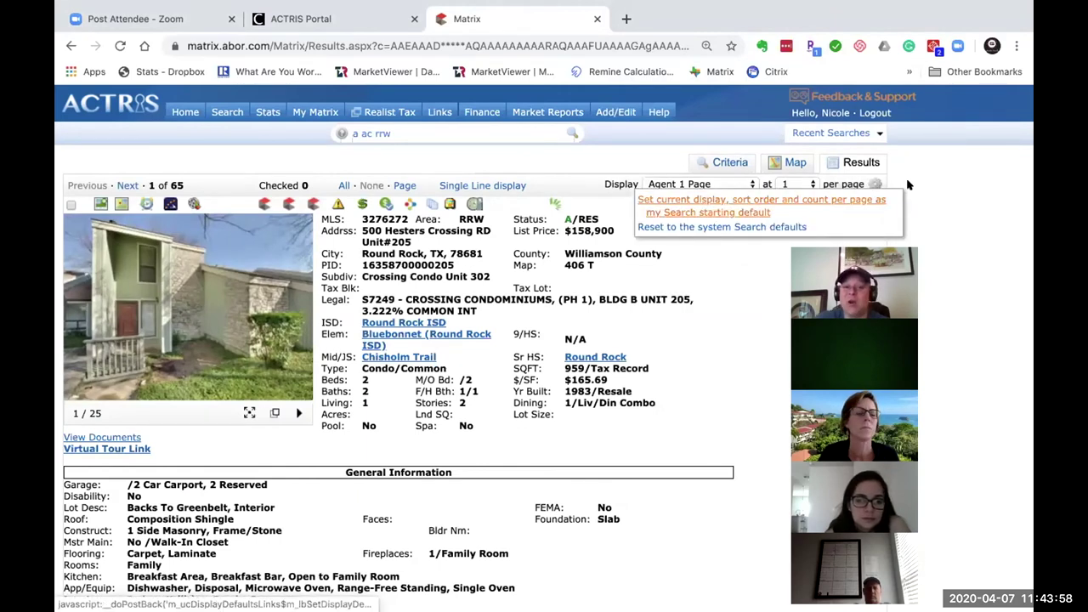
pyautogui.click(953, 179)
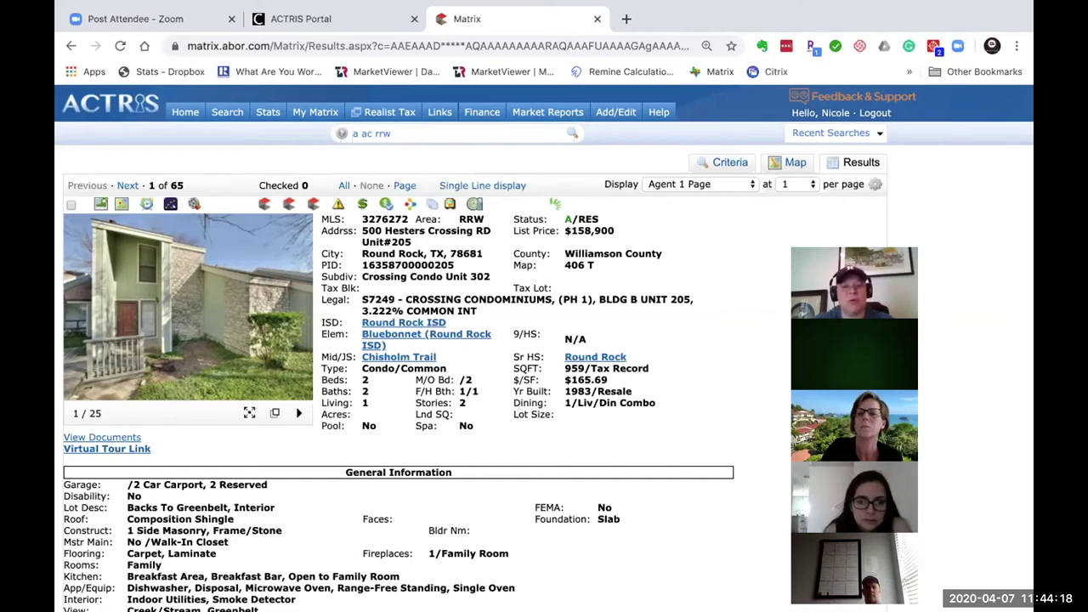
pyautogui.moveTo(918, 267); pyautogui.dragTo(921, 267)
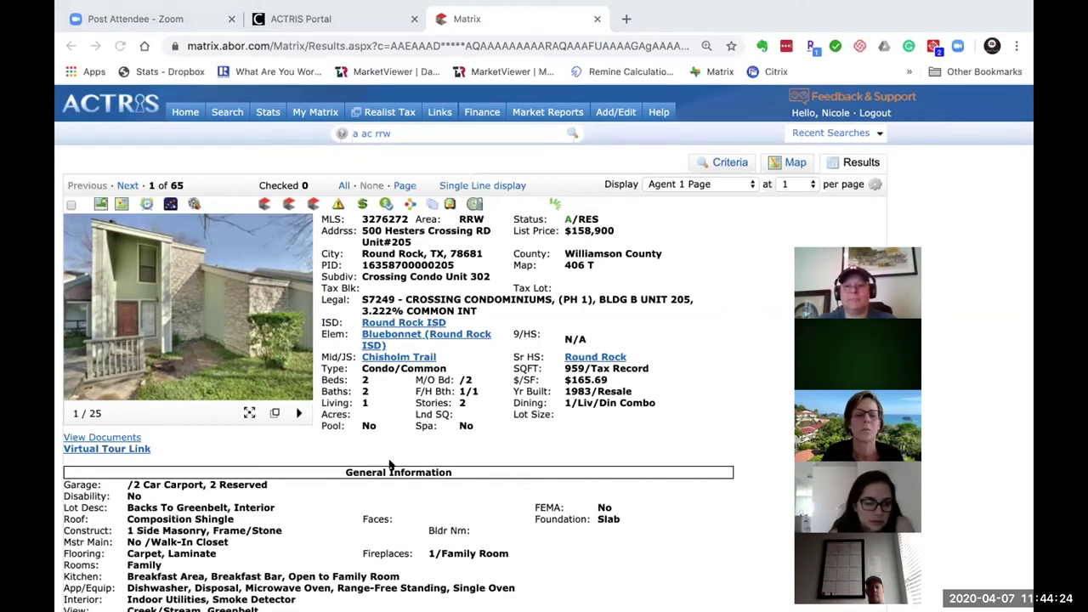
# Change the results display from Agent 1 Page back to the custom 2020 display.
pyautogui.click(675, 185)
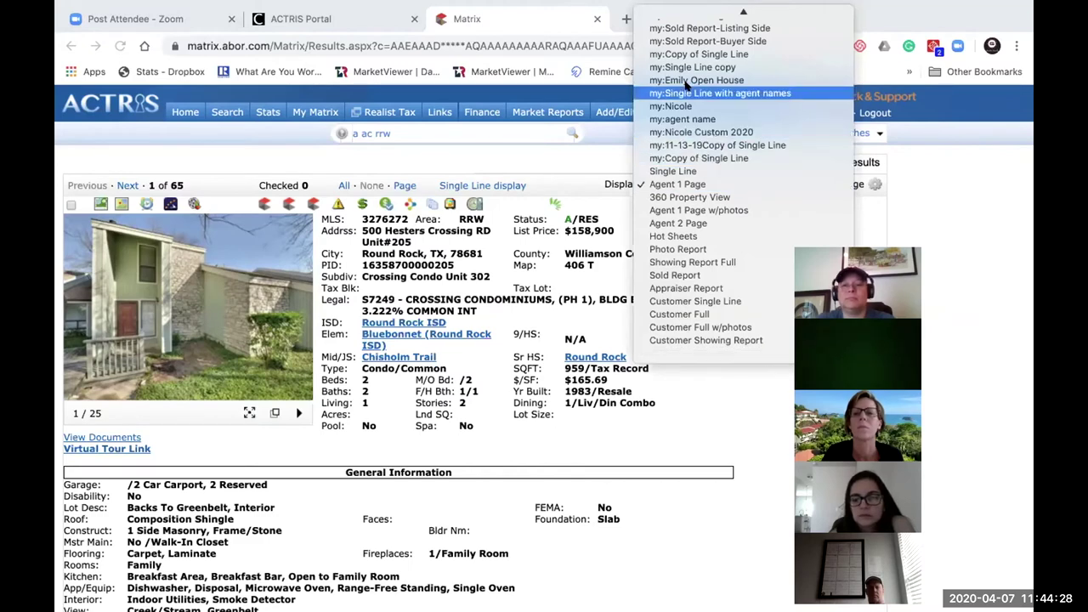
pyautogui.scroll(2, 687, 89)
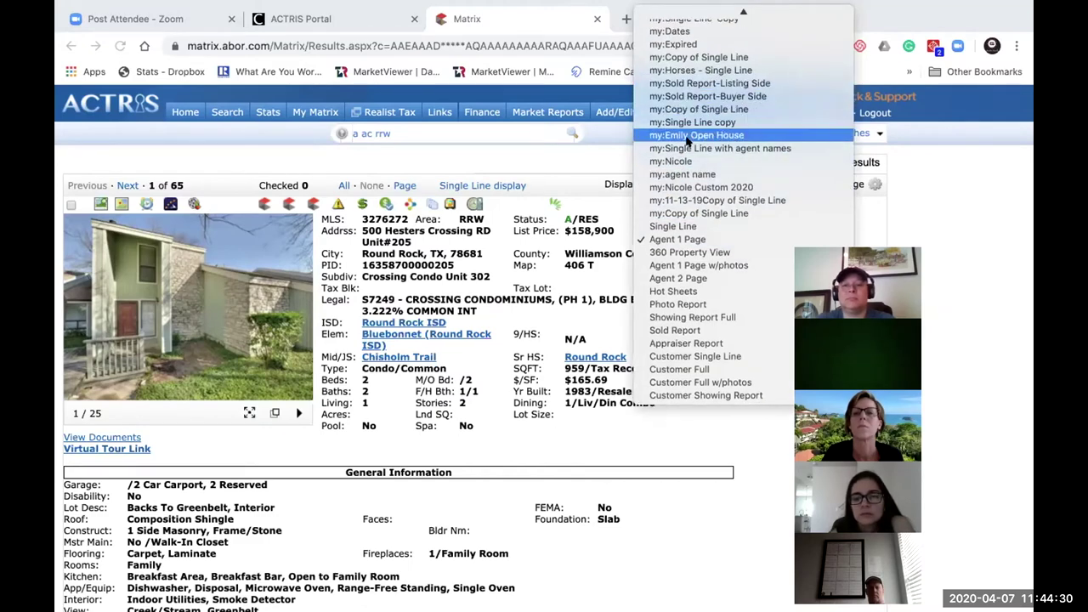
pyautogui.click(687, 187)
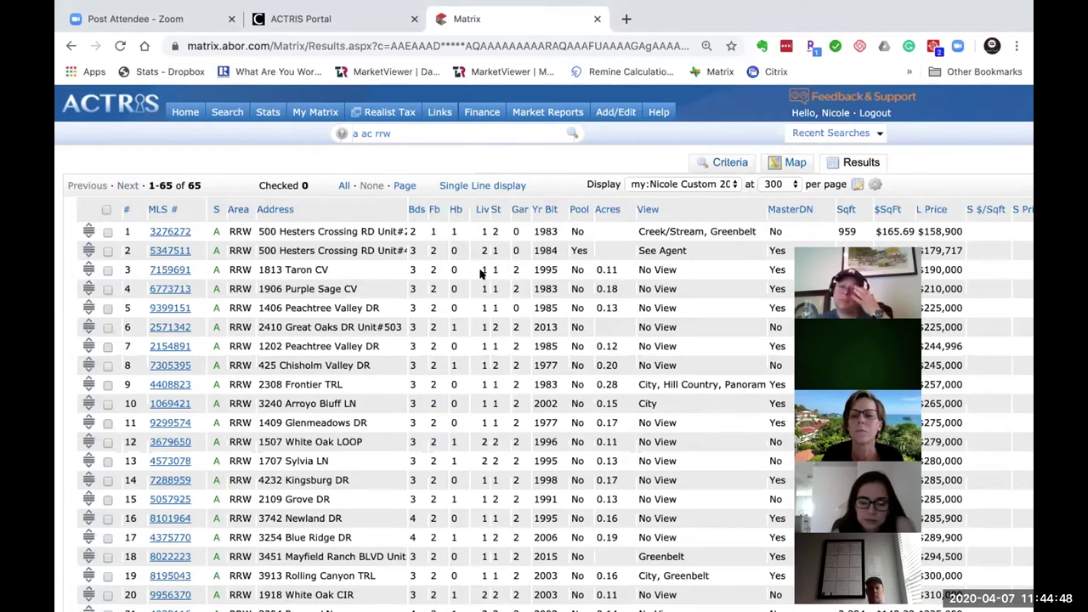
# Take the browser out of full screen, switch to MatrixMastery2020.pdf in Preview and review its Speed Bar Search pages.
pyautogui.moveTo(145, 4)
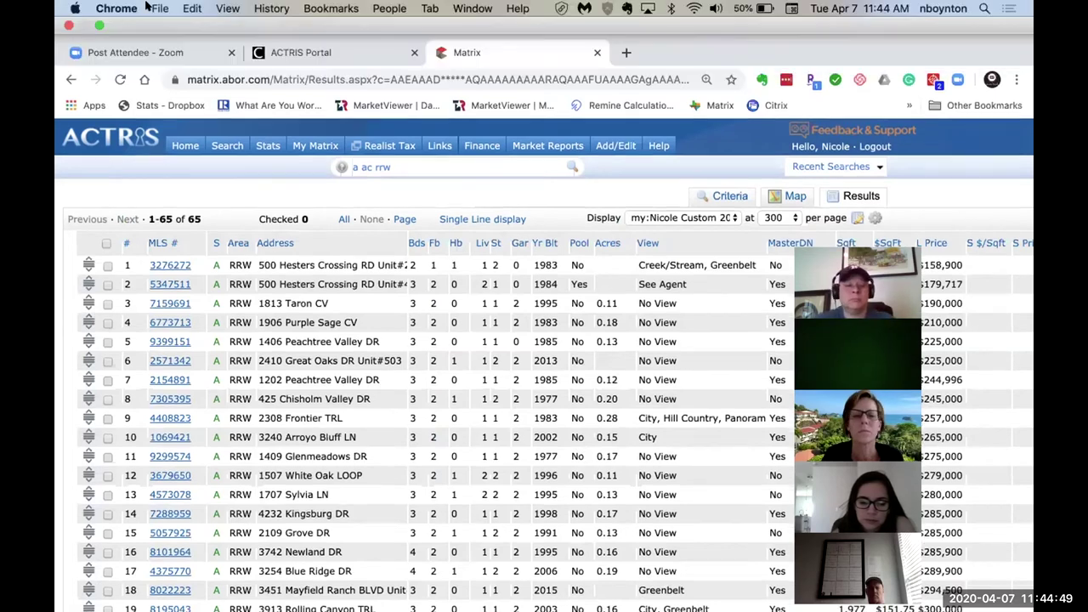
pyautogui.click(98, 25)
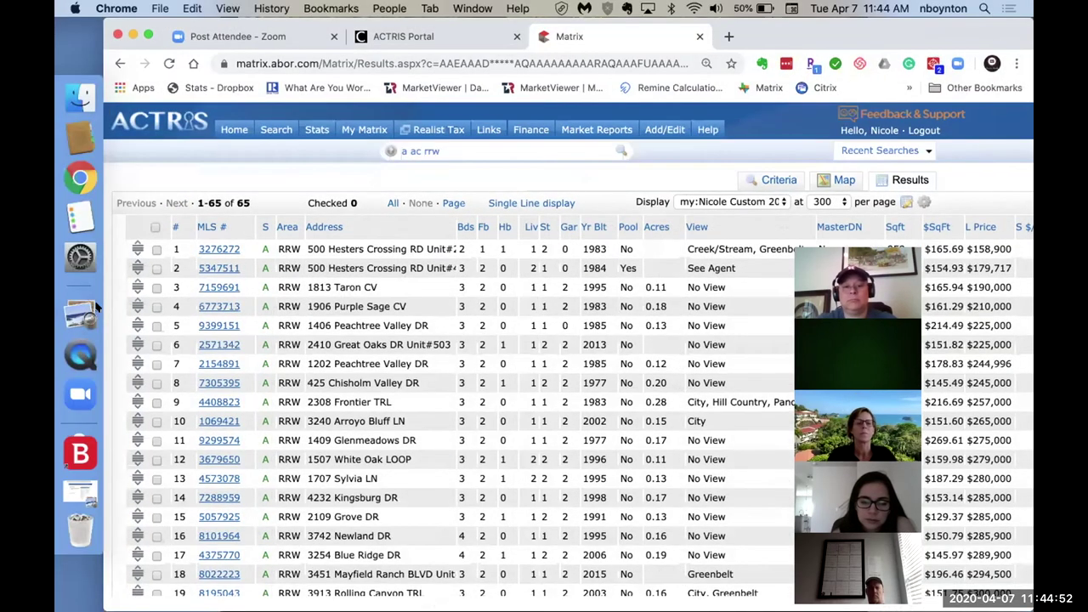
pyautogui.click(75, 486)
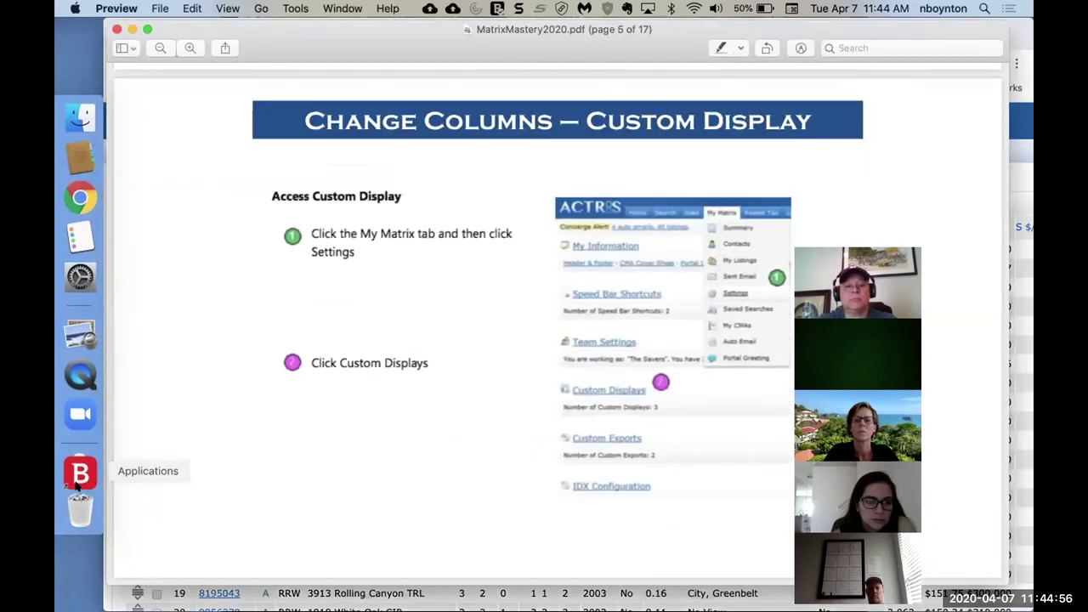
pyautogui.scroll(-15, 204, 387)
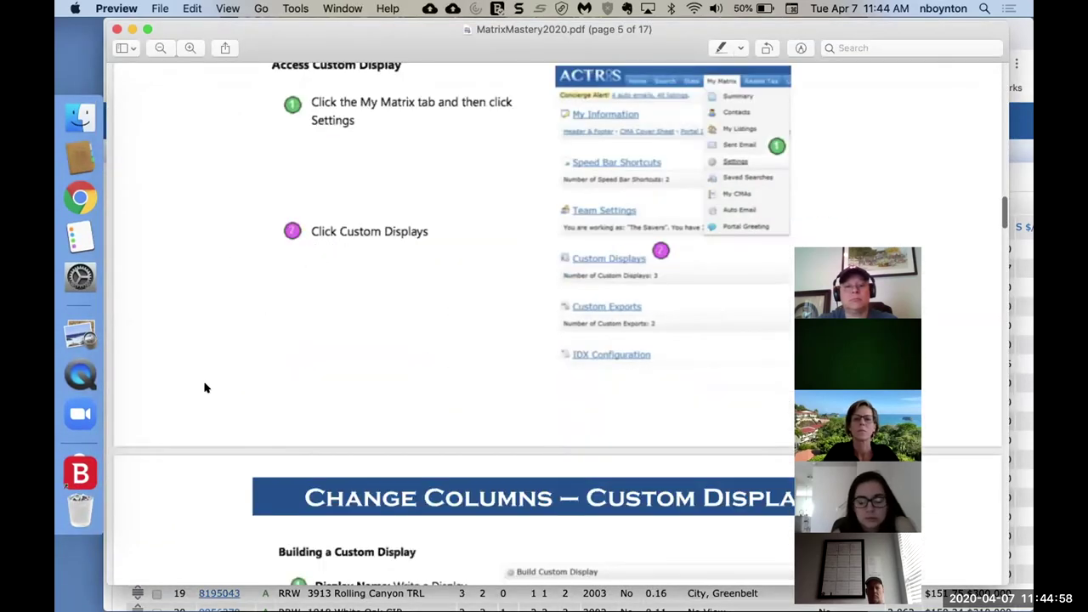
pyautogui.scroll(-15, 204, 388)
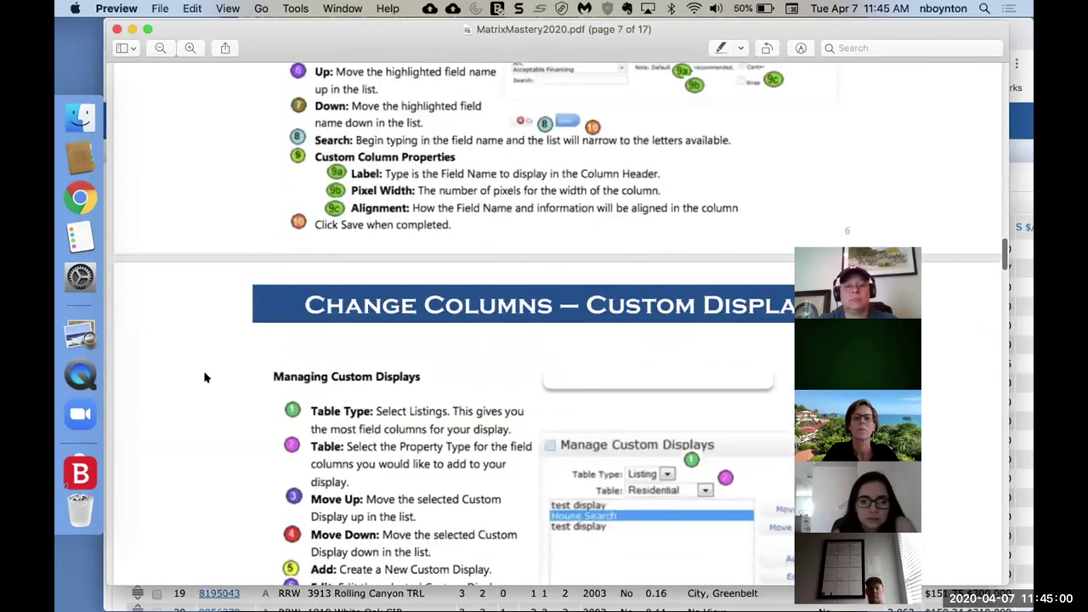
pyautogui.scroll(-15, 204, 368)
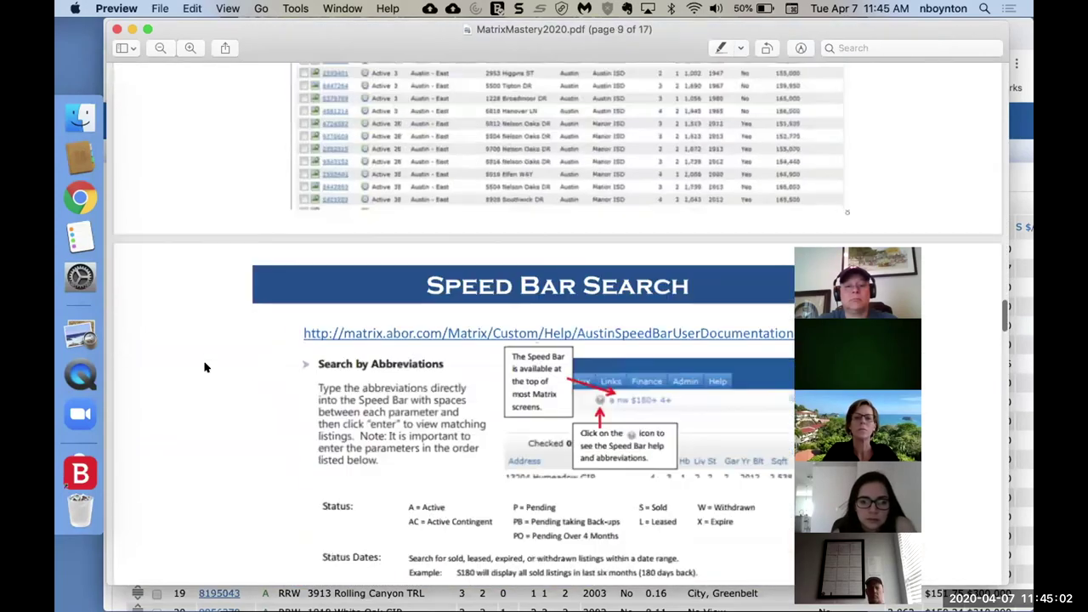
pyautogui.scroll(-5, 204, 365)
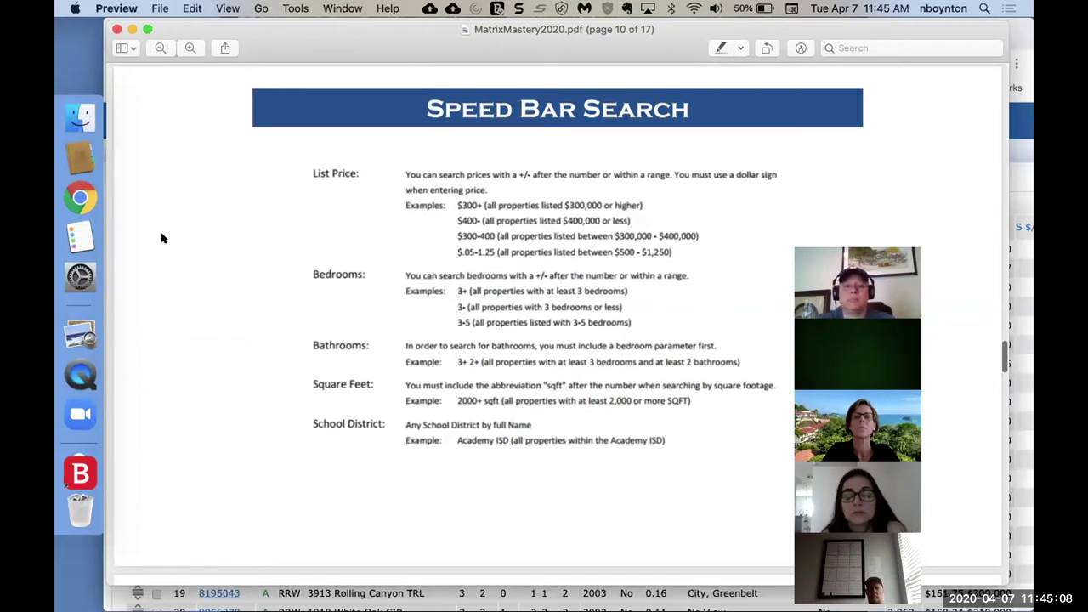
pyautogui.scroll(-17, 162, 238)
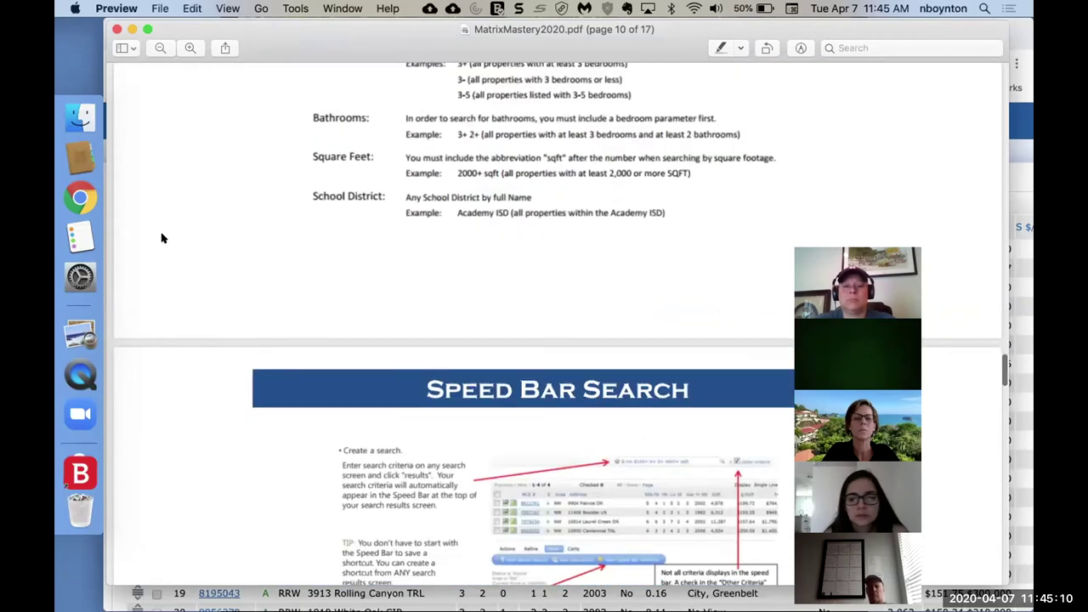
pyautogui.scroll(-9, 166, 217)
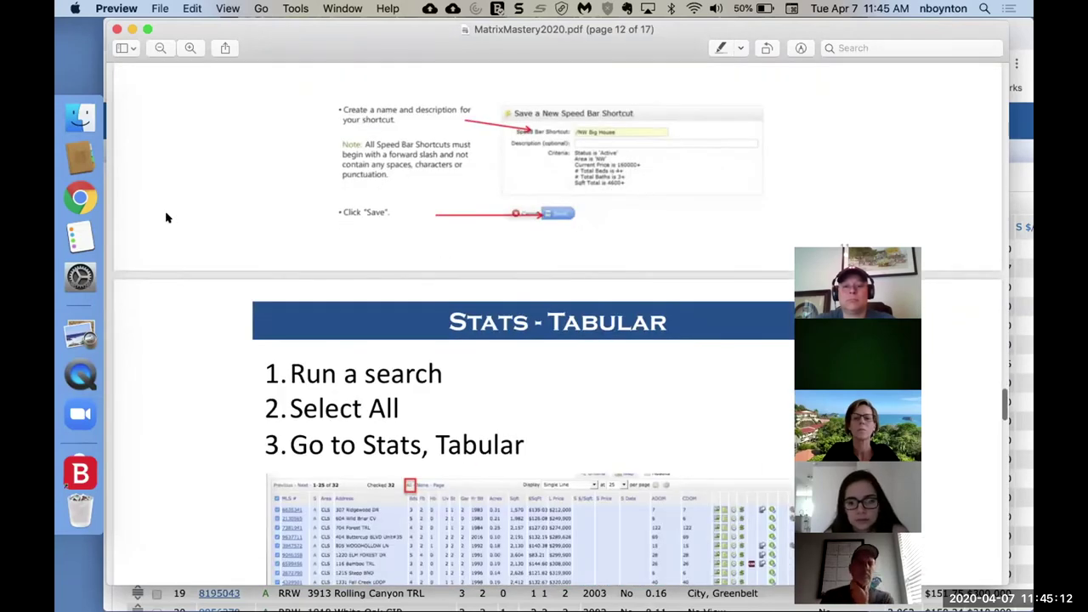
pyautogui.scroll(11, 166, 218)
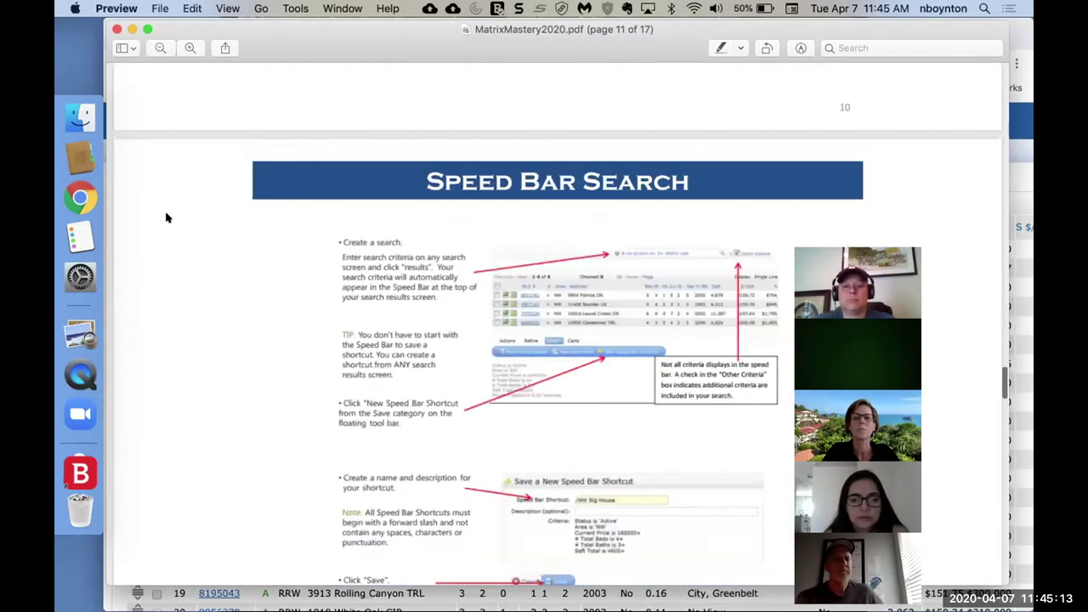
# Minimize the PDF to return to Matrix in full screen, and clear the search text from the Speed Bar.
pyautogui.click(132, 29)
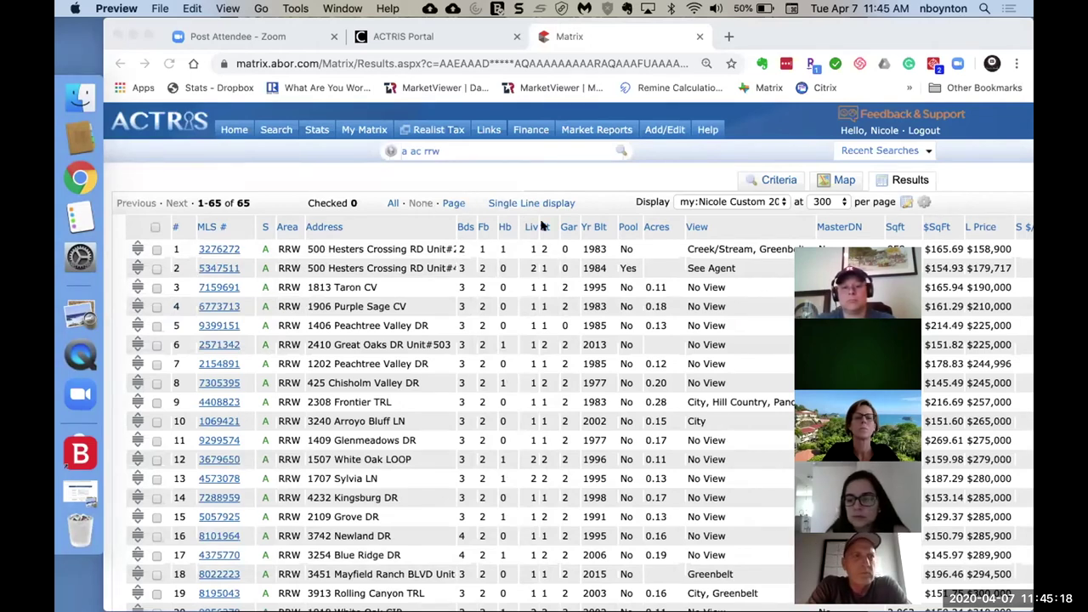
pyautogui.click(523, 146)
pyautogui.moveTo(470, 151); pyautogui.dragTo(396, 151)
pyautogui.press('BackSpace')
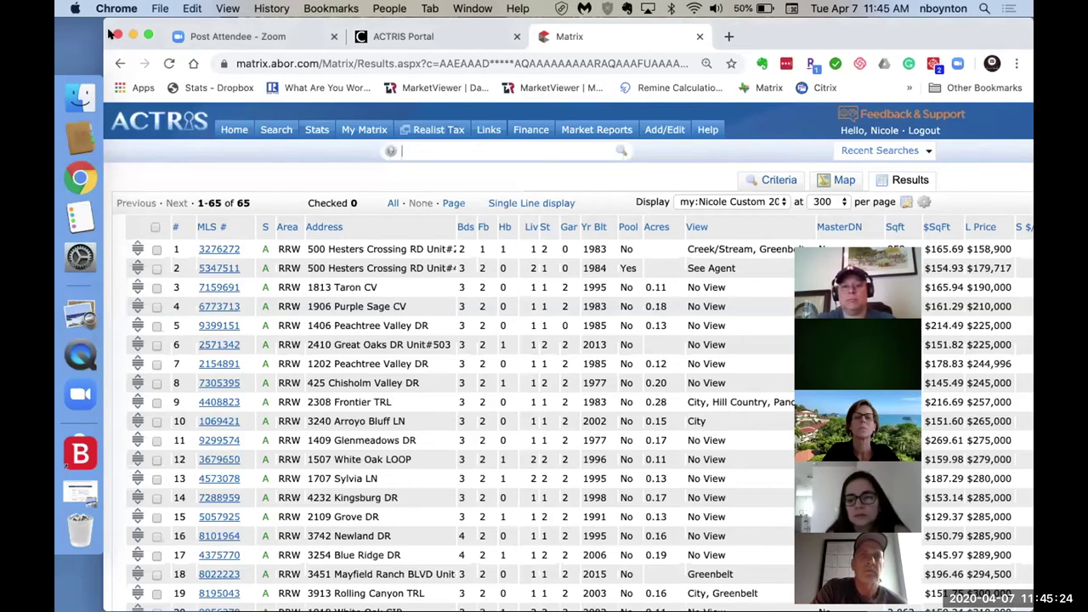
pyautogui.click(147, 35)
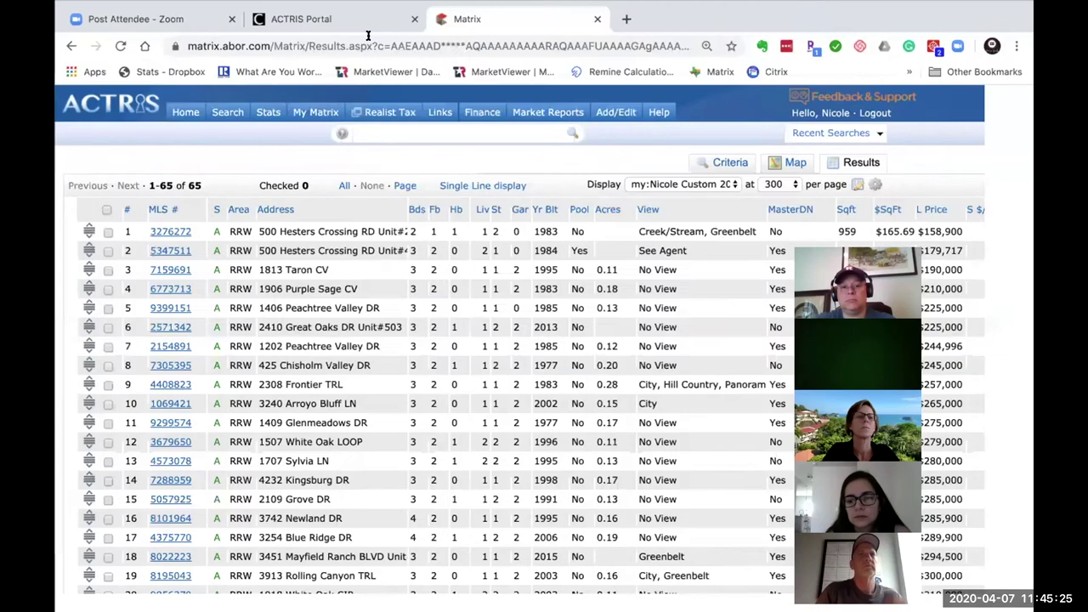
# Open the Speed Bar help and its complete reference document, and examine the listed search syntax.
pyautogui.click(337, 134)
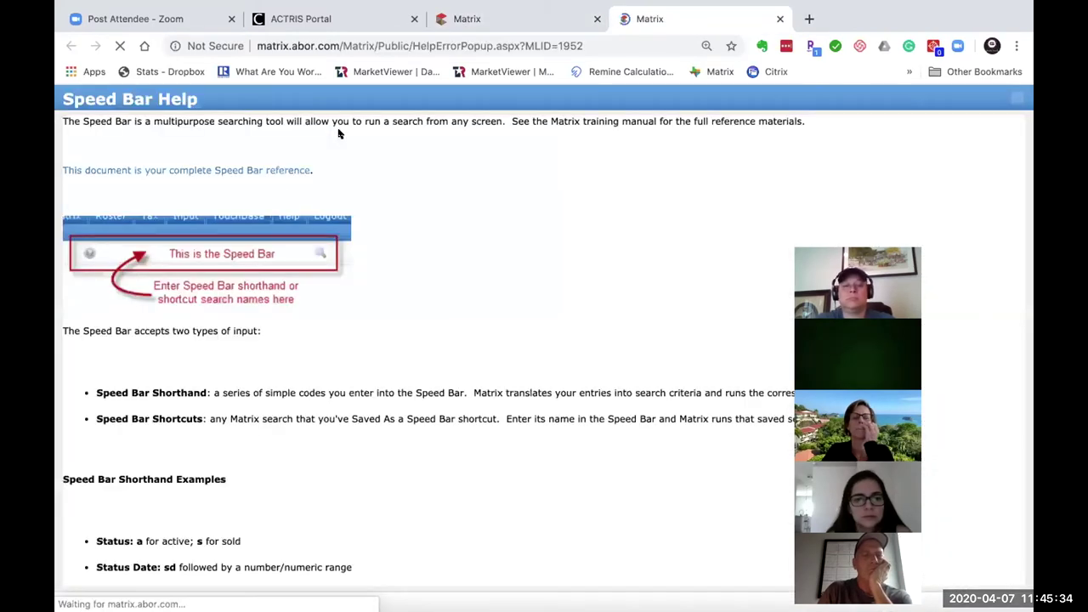
pyautogui.click(239, 170)
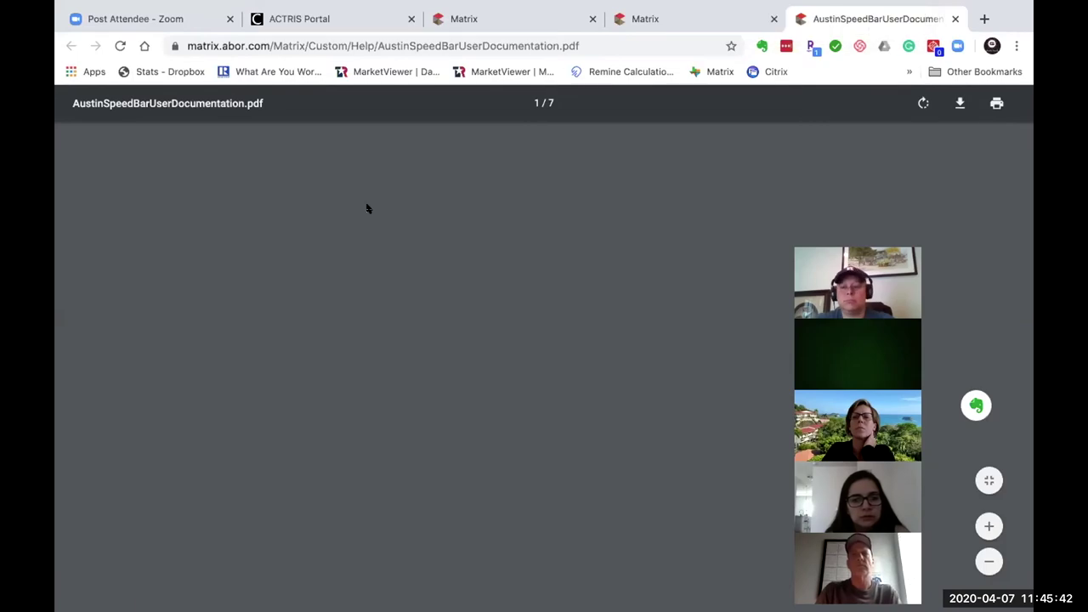
pyautogui.scroll(-4, 367, 209)
pyautogui.scroll(-10, 367, 208)
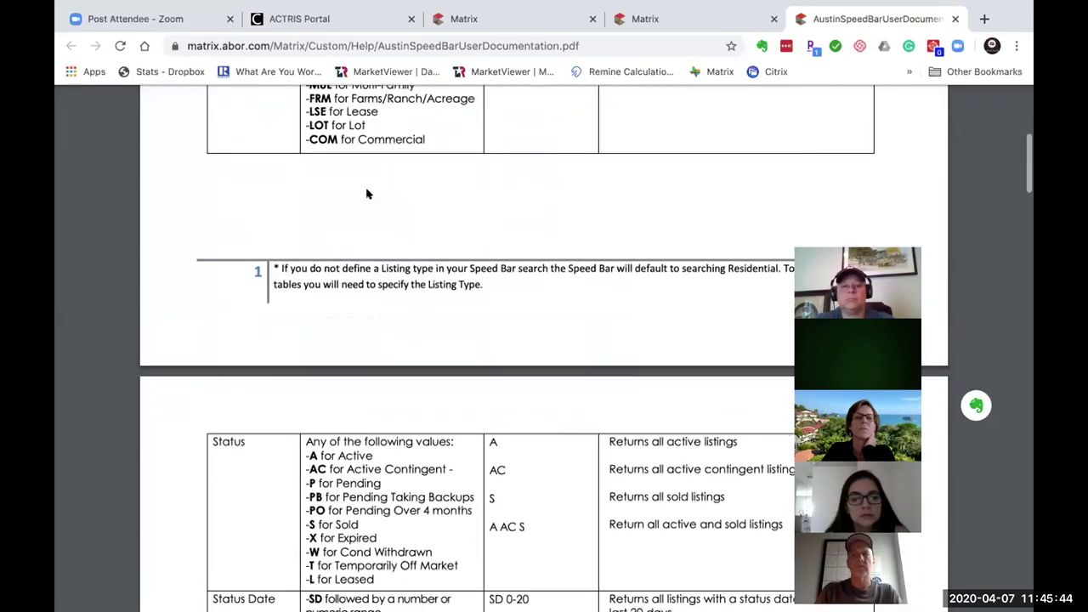
pyautogui.scroll(-5, 367, 181)
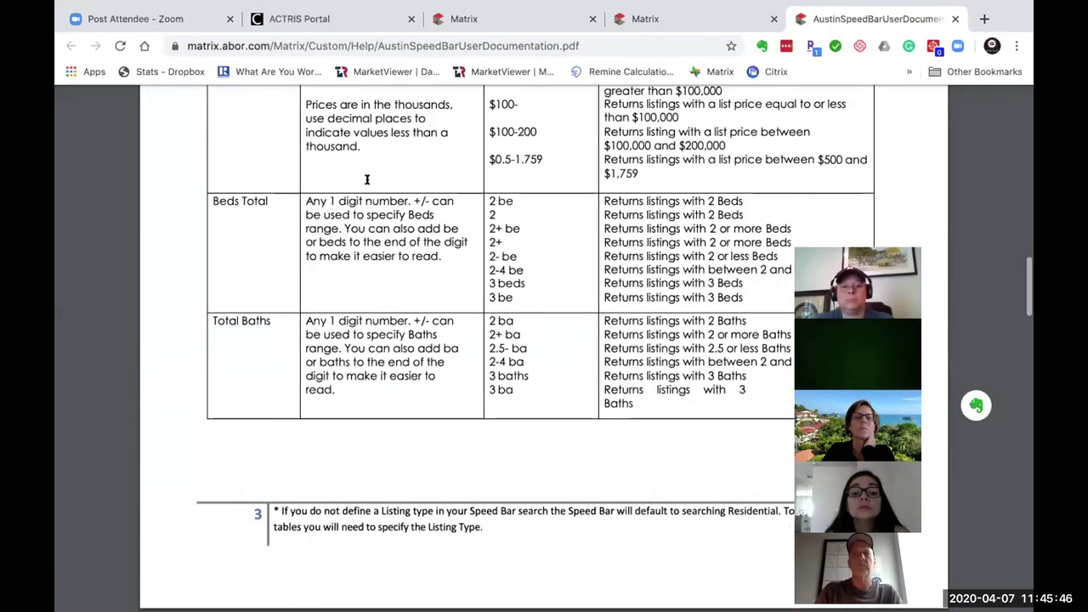
pyautogui.scroll(-7, 367, 160)
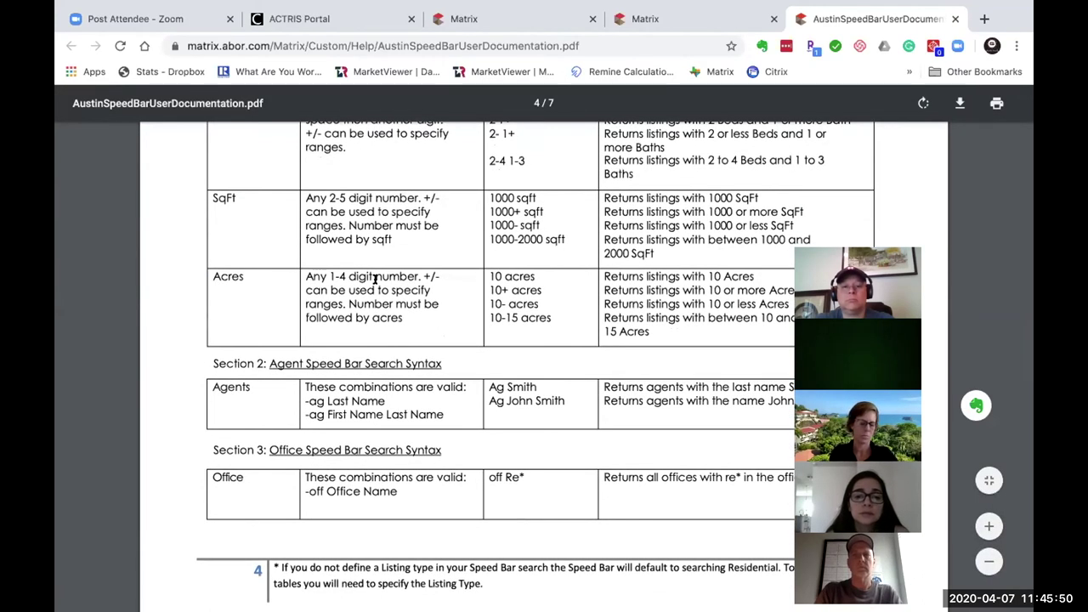
# Examine the open house, status and address syntax sections of the Speed Bar reference document.
pyautogui.scroll(-4, 375, 279)
pyautogui.scroll(-4, 375, 278)
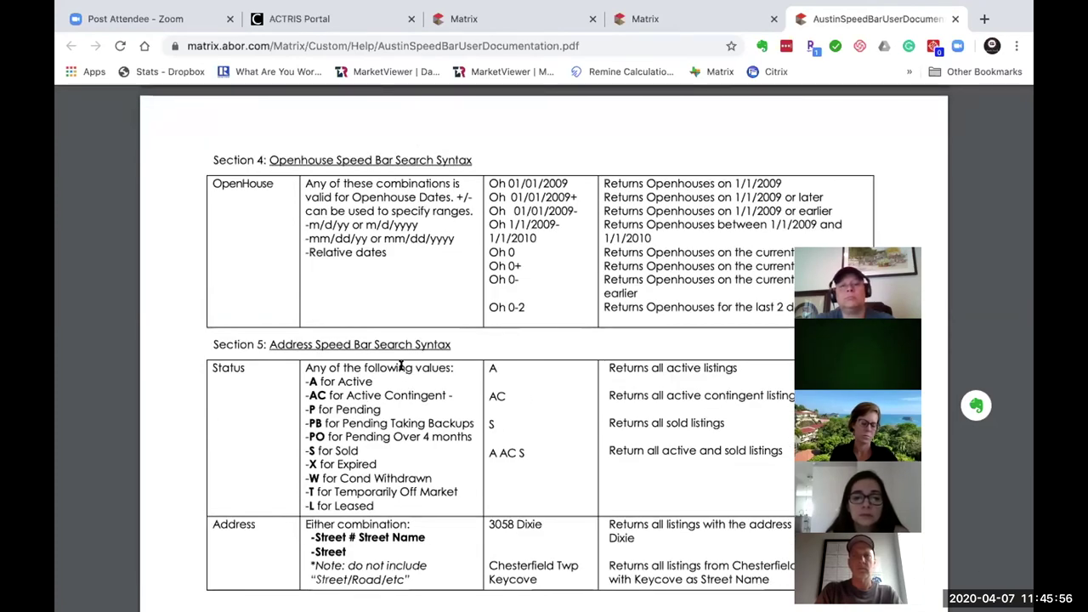
pyautogui.scroll(-3, 401, 366)
pyautogui.scroll(-5, 401, 365)
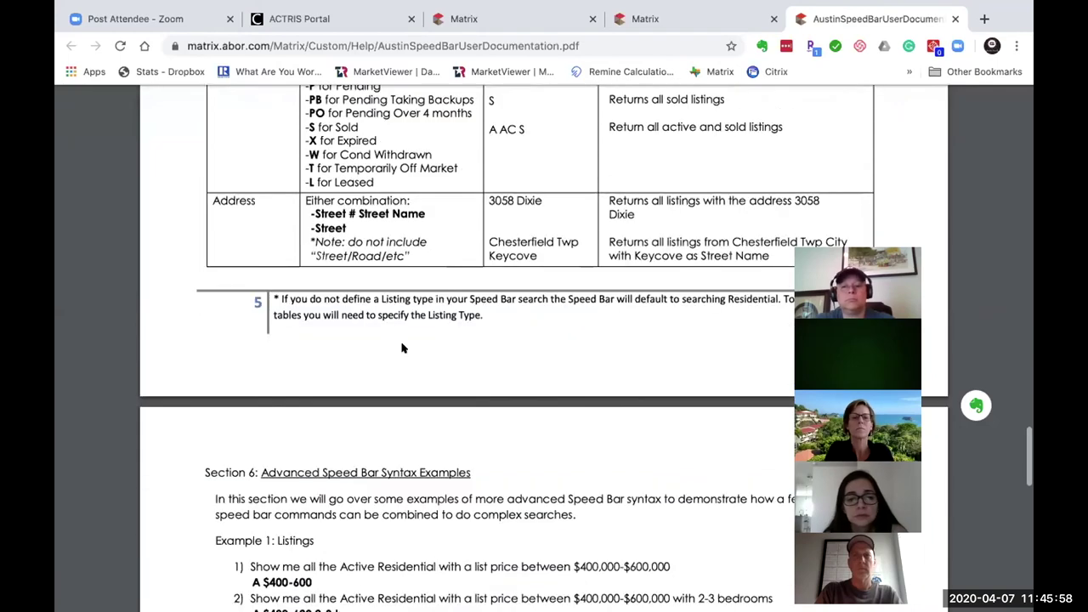
pyautogui.scroll(20, 402, 342)
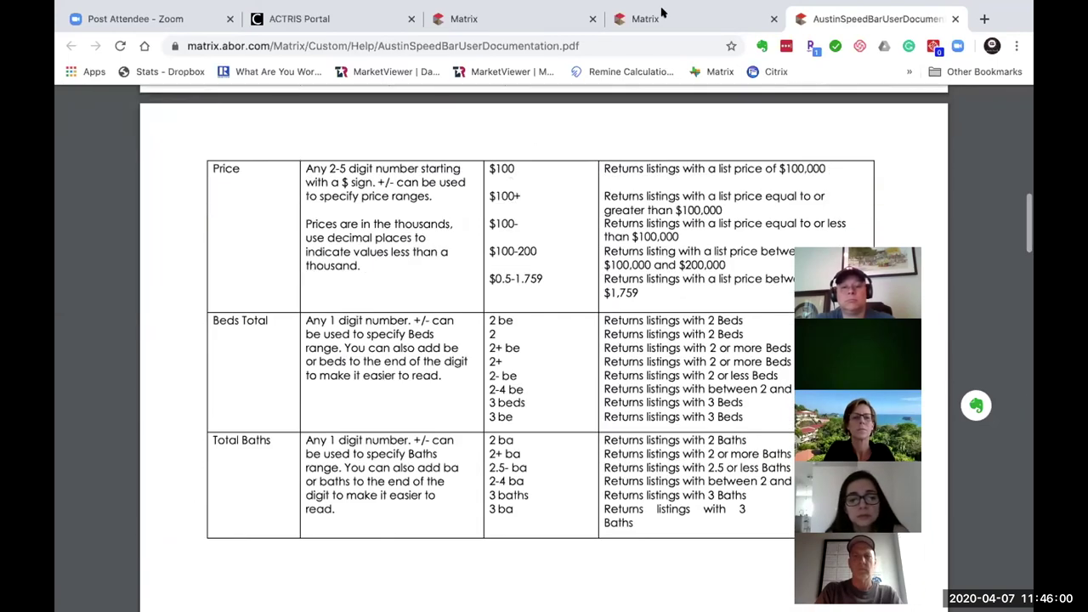
# Reopen the Speed Bar help and its complete reference document from the Matrix results, and return to the results.
pyautogui.click(662, 19)
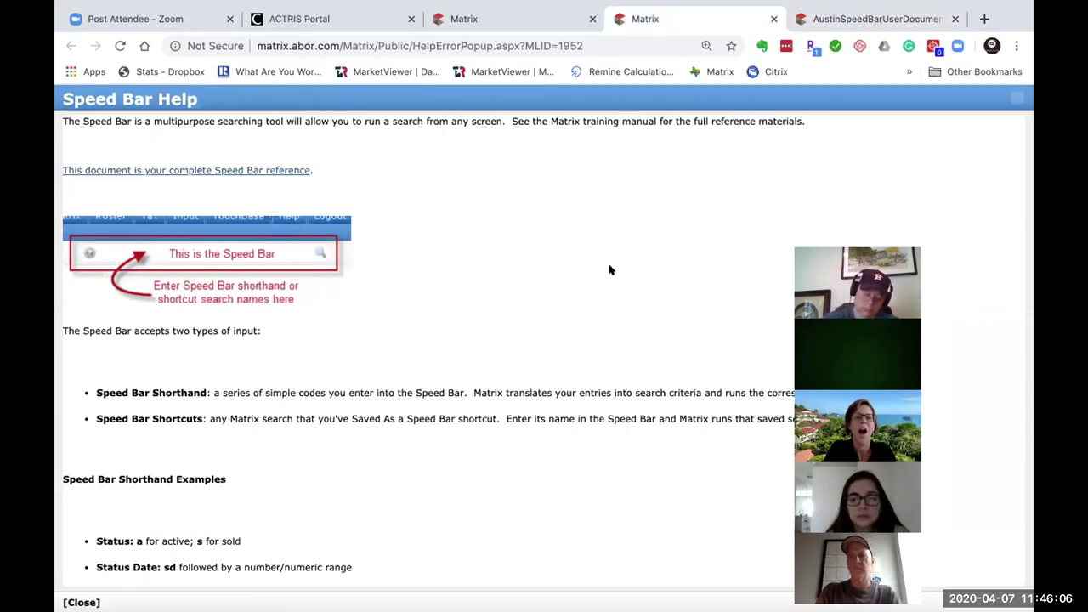
pyautogui.click(476, 10)
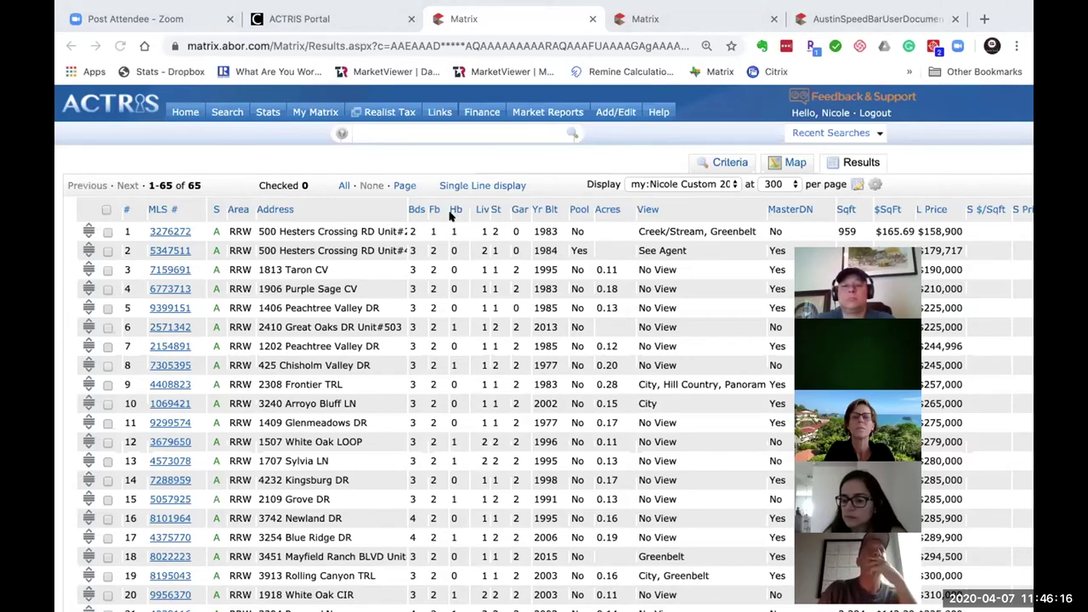
pyautogui.click(340, 133)
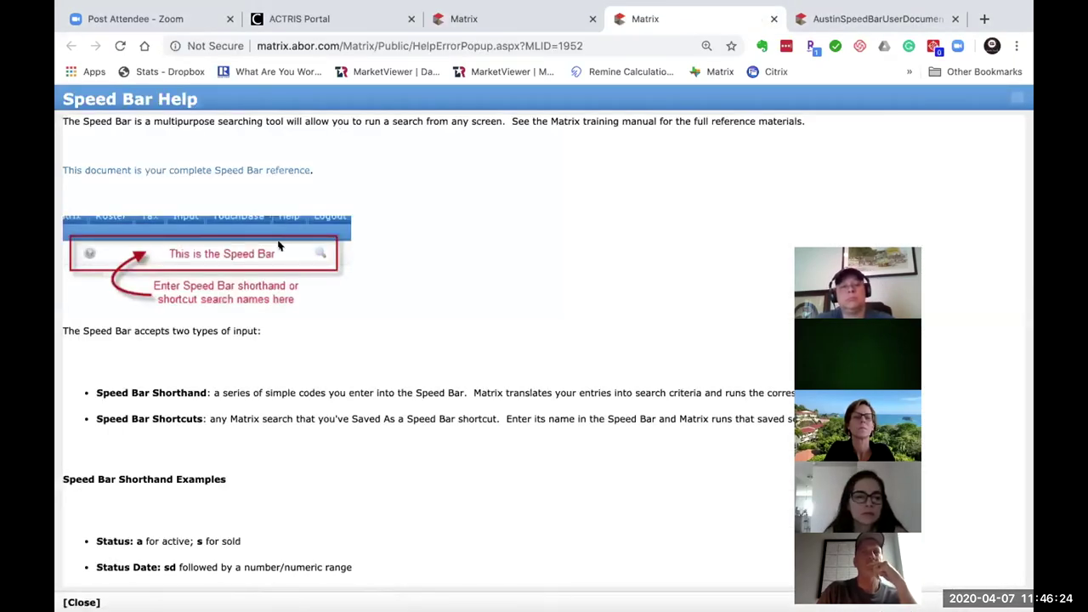
pyautogui.click(197, 170)
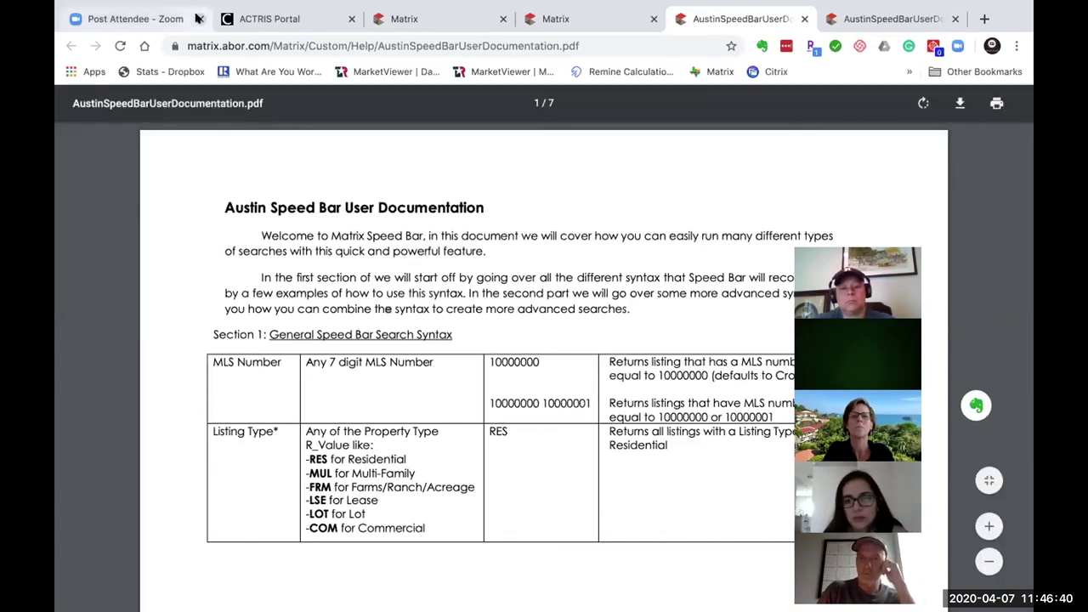
pyautogui.click(243, 16)
pyautogui.click(413, 11)
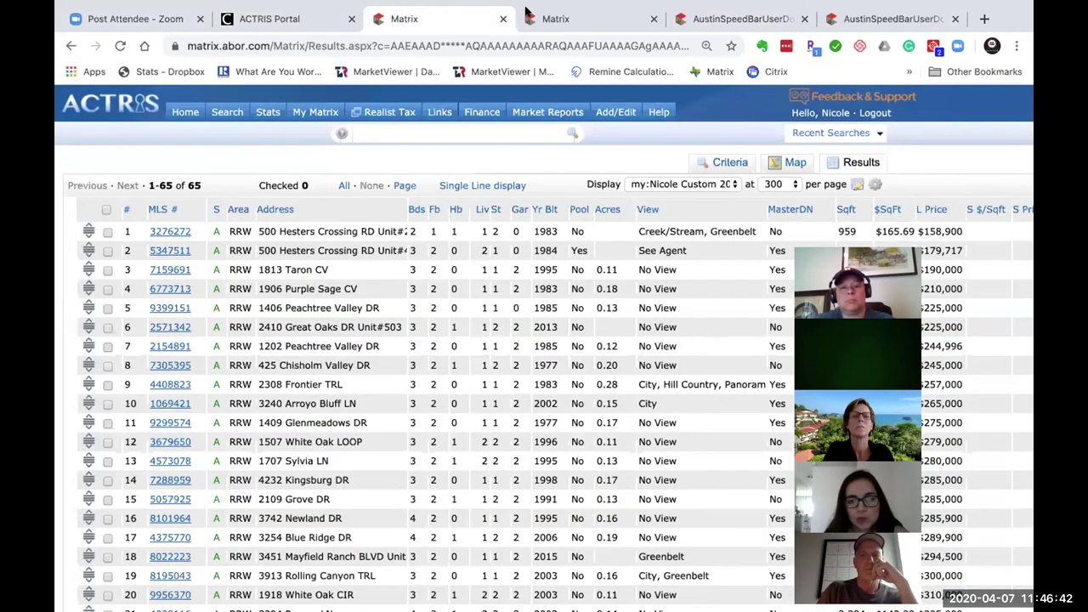
# Enter A AC 4+ 3+ in the Speed Bar for active and active contingent listings with at least four beds and three baths.
pyautogui.click(413, 132)
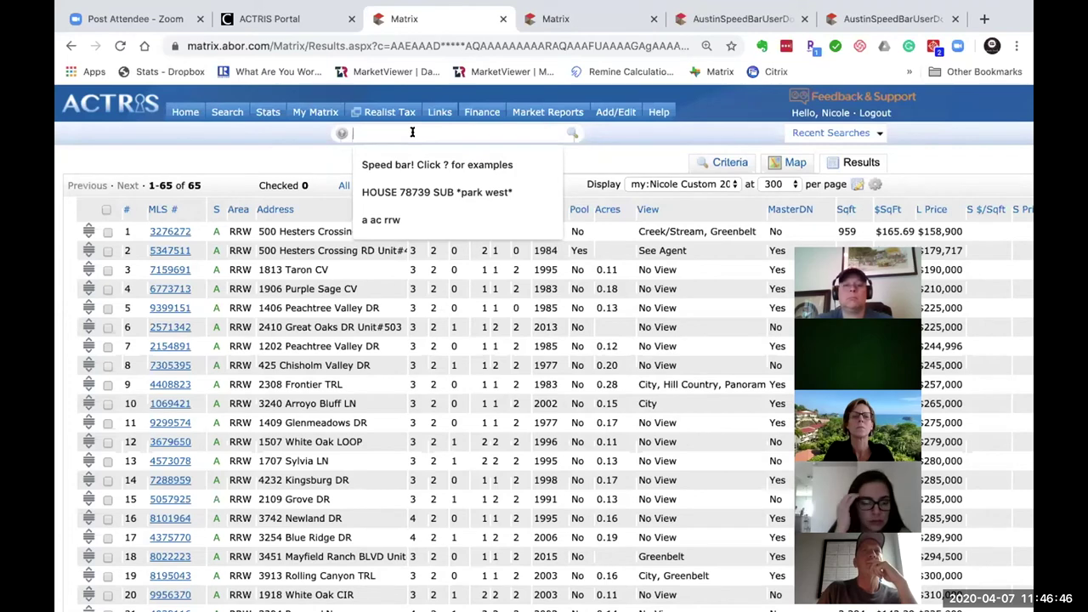
pyautogui.write('A AC')
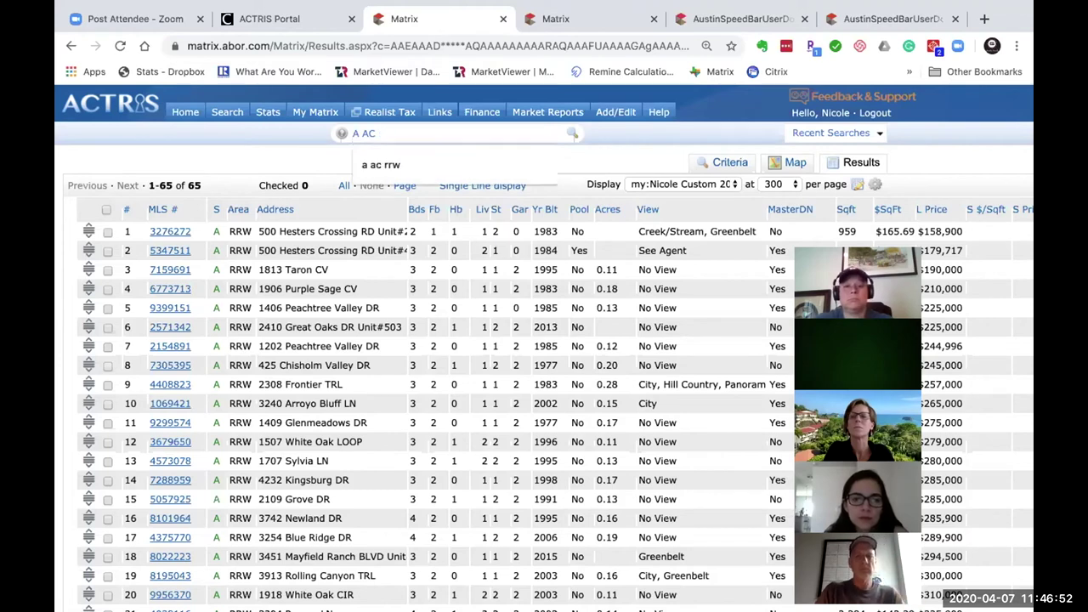
pyautogui.write('4+')
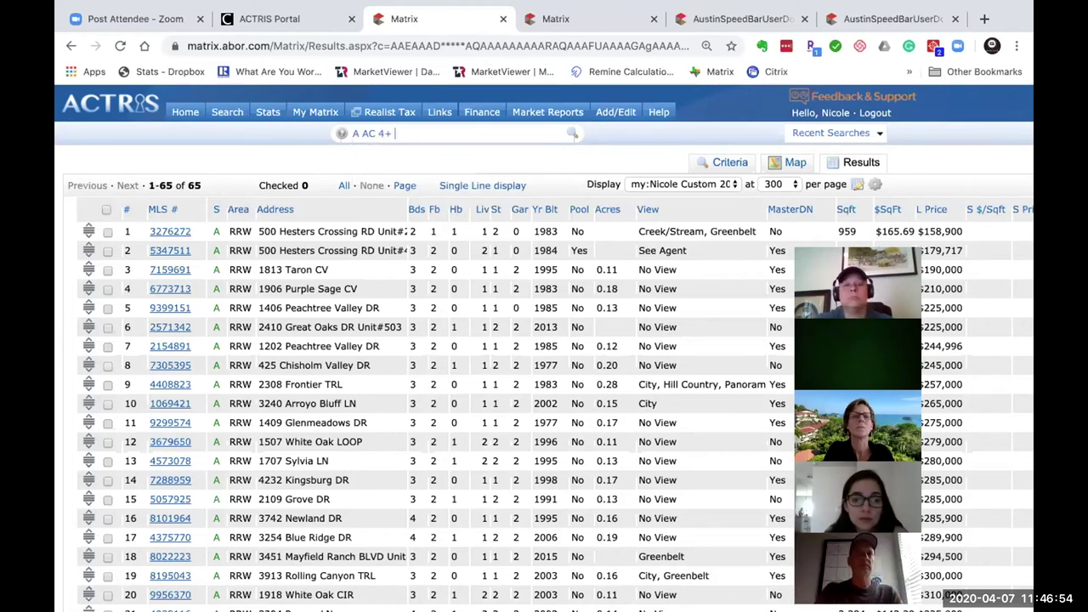
pyautogui.press('BackSpace')
pyautogui.press('BackSpace')
pyautogui.write('3+ 4+')
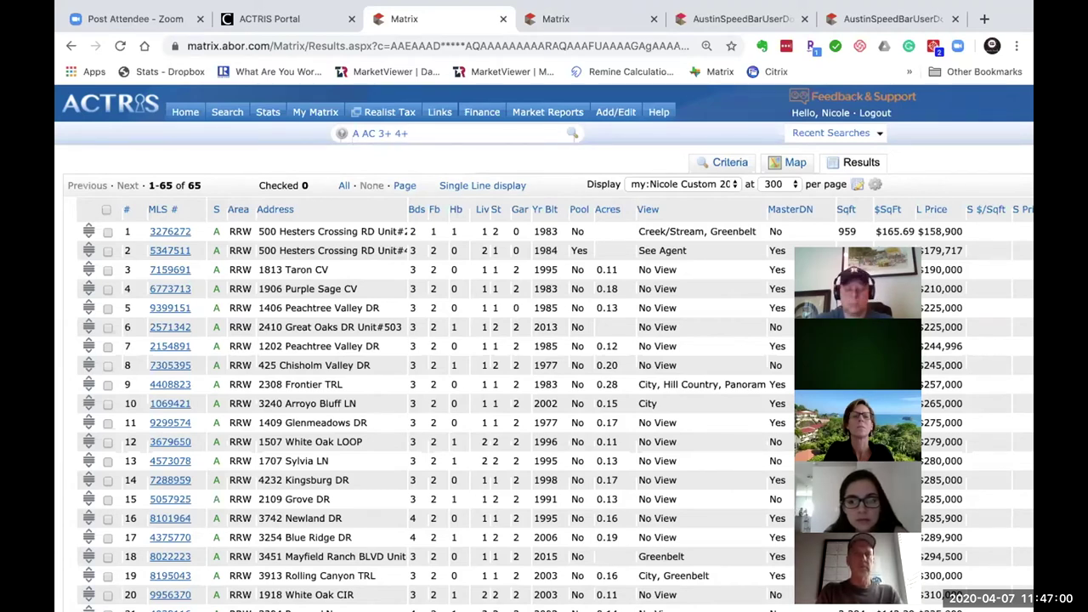
pyautogui.press('BackSpace')
pyautogui.press('BackSpace')
pyautogui.press('BackSpace')
pyautogui.press('BackSpace')
pyautogui.press('BackSpace')
pyautogui.write('4+ 3+')
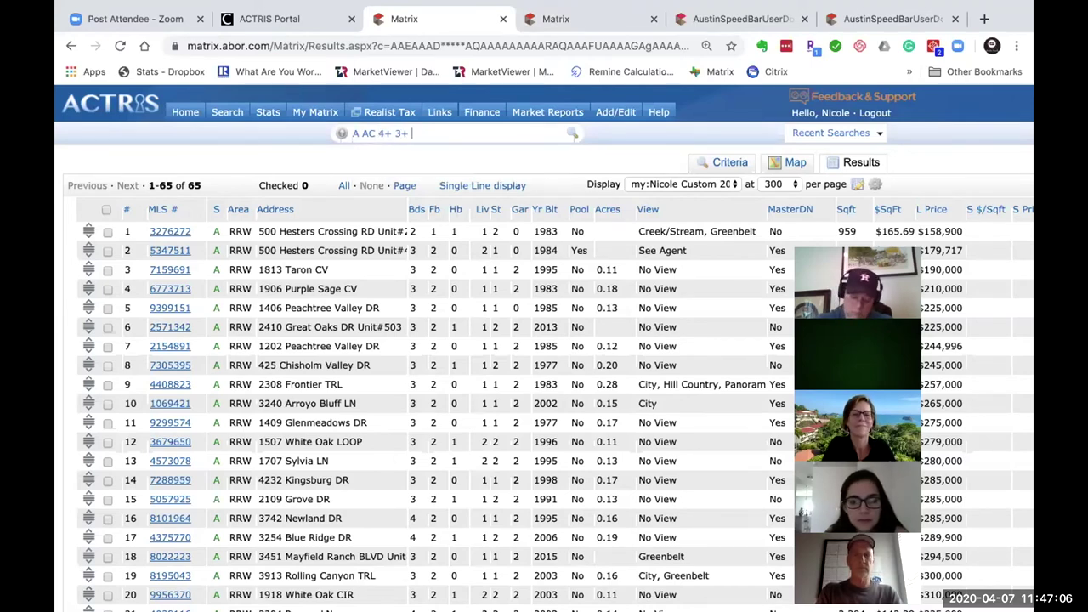
# Add the price limit $500- to the Speed Bar criteria and run the search.
pyautogui.write(' $-')
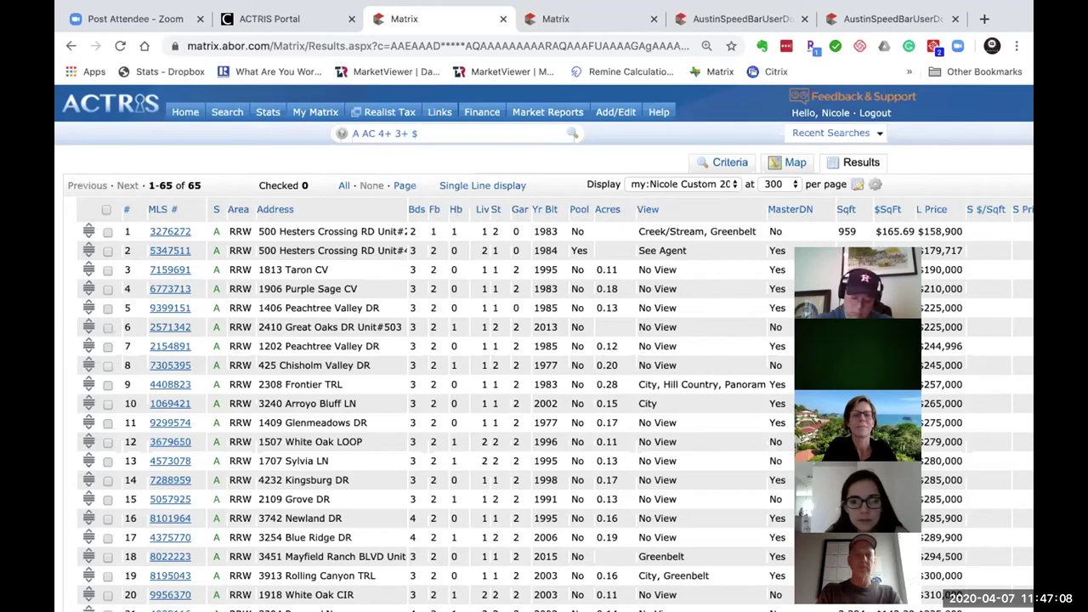
pyautogui.press('BackSpace')
pyautogui.press('BackSpace')
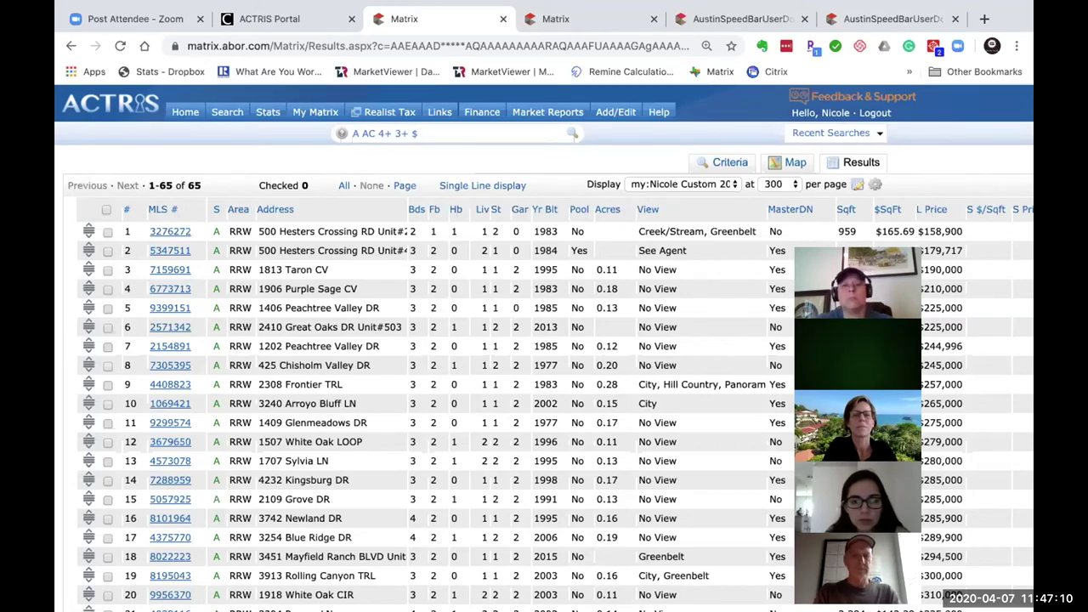
pyautogui.write('500-')
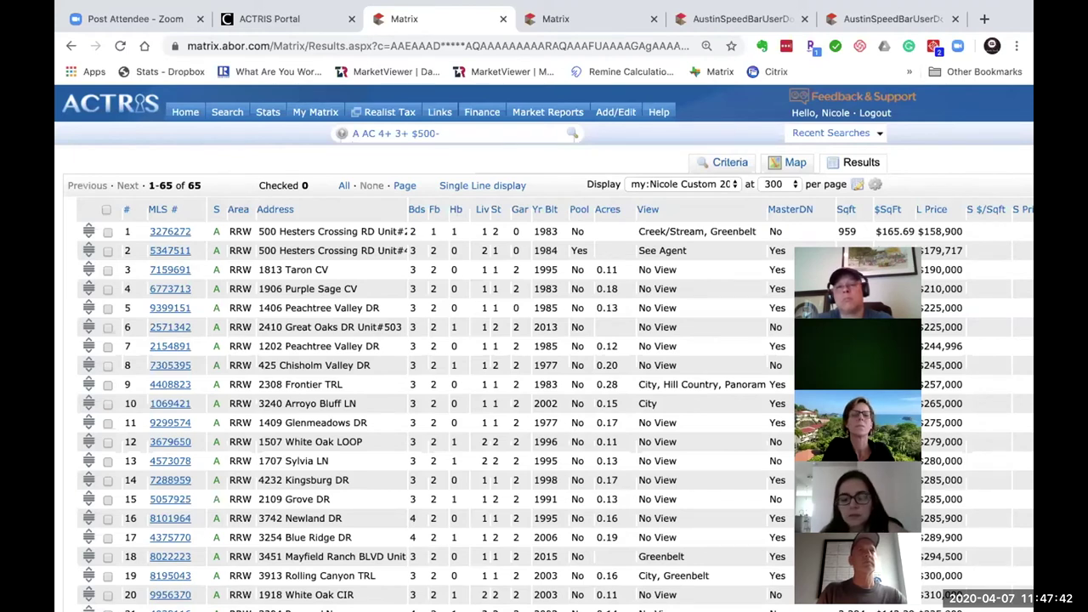
pyautogui.click(440, 133)
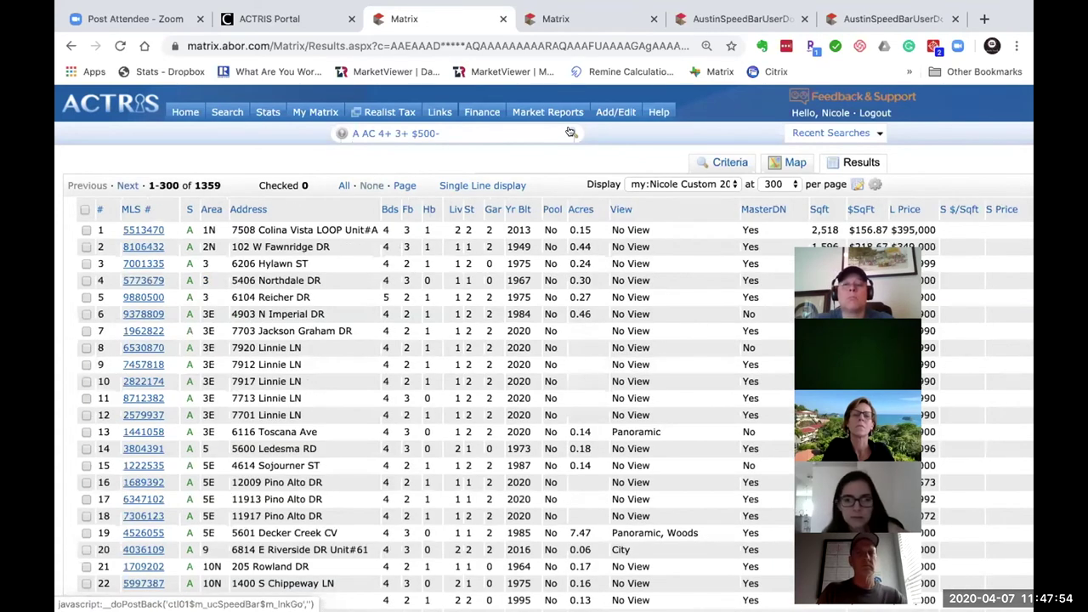
pyautogui.click(512, 127)
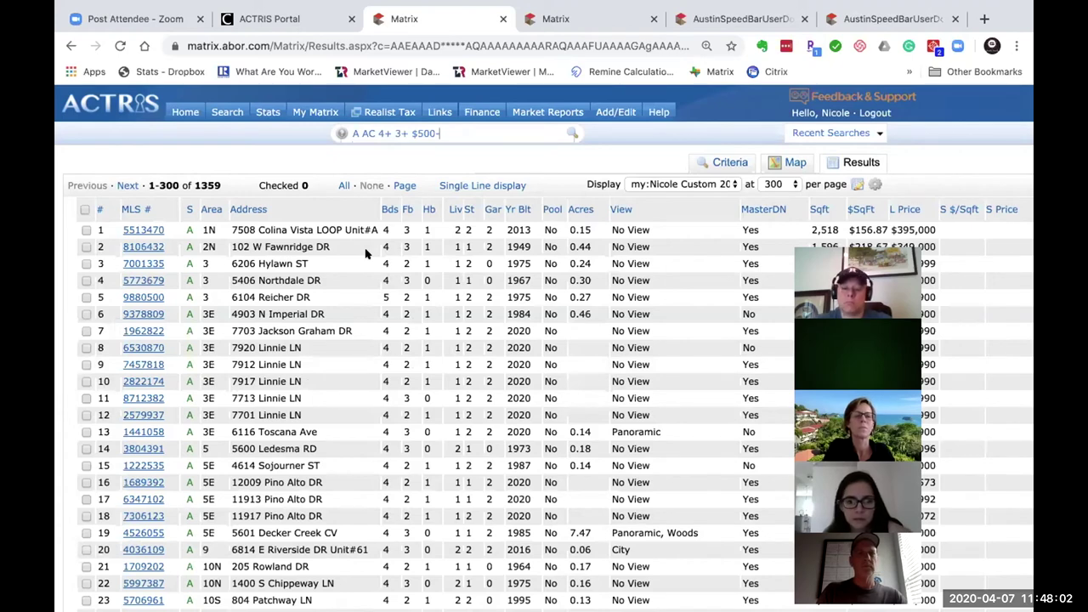
# Change the results display to the standard Single Line format, keeping the Speed Bar criteria as they are.
pyautogui.click(660, 191)
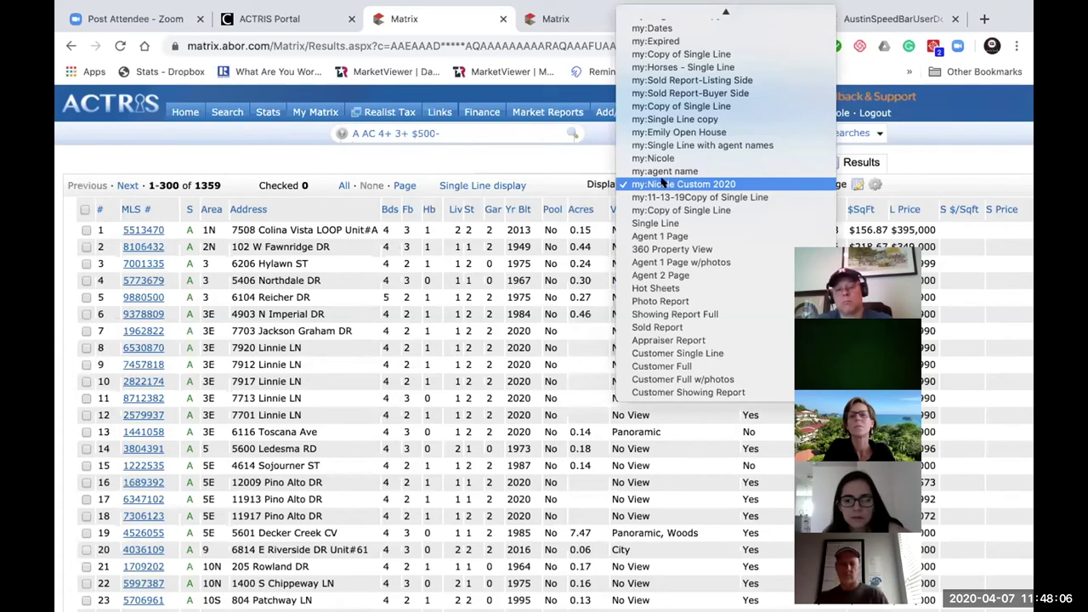
pyautogui.click(670, 222)
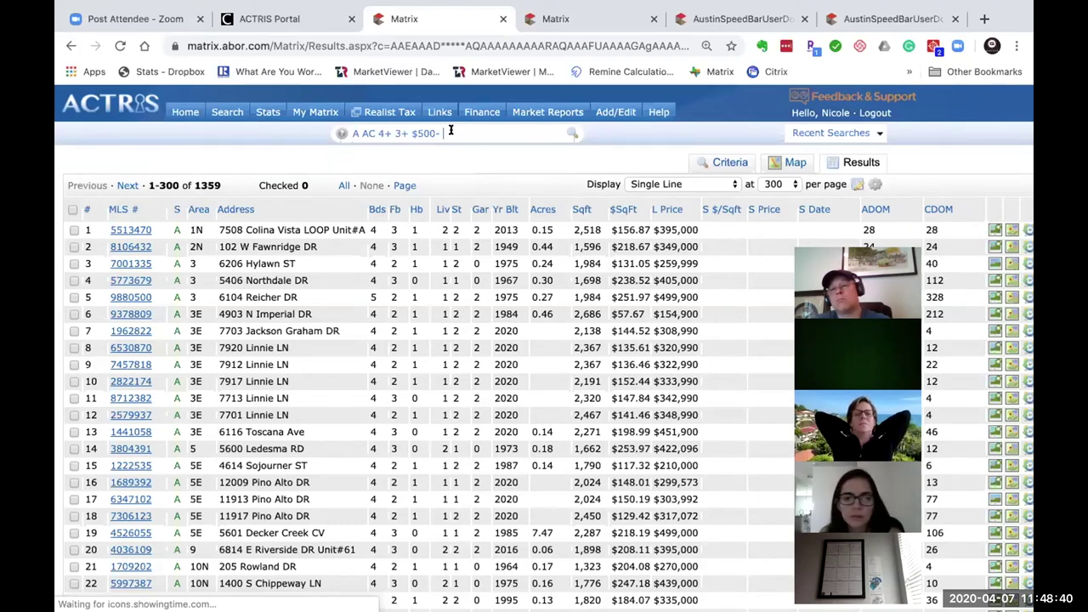
pyautogui.write('a')
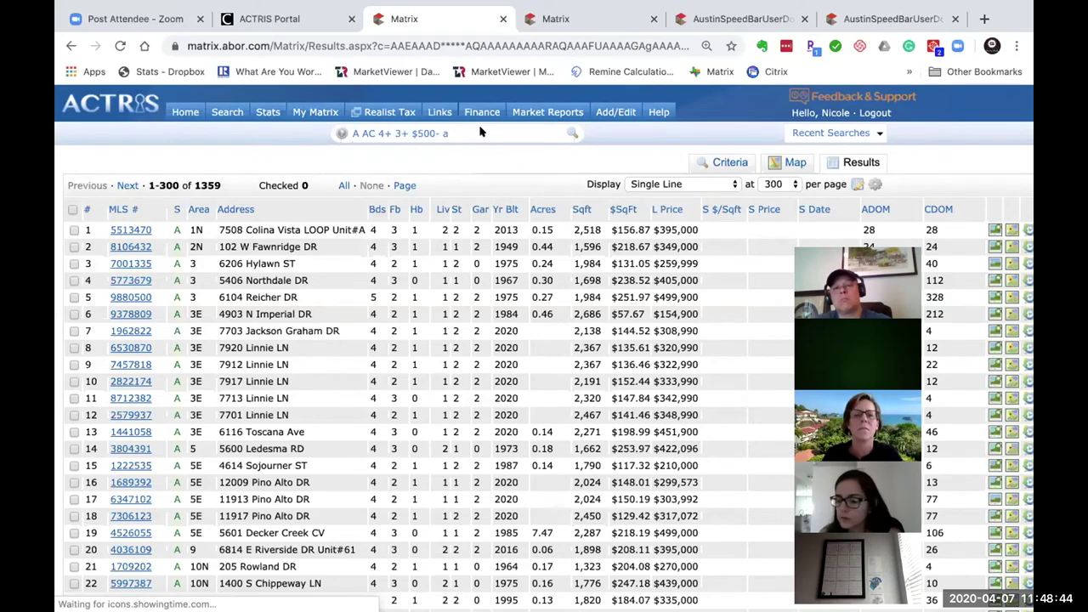
pyautogui.press('BackSpace')
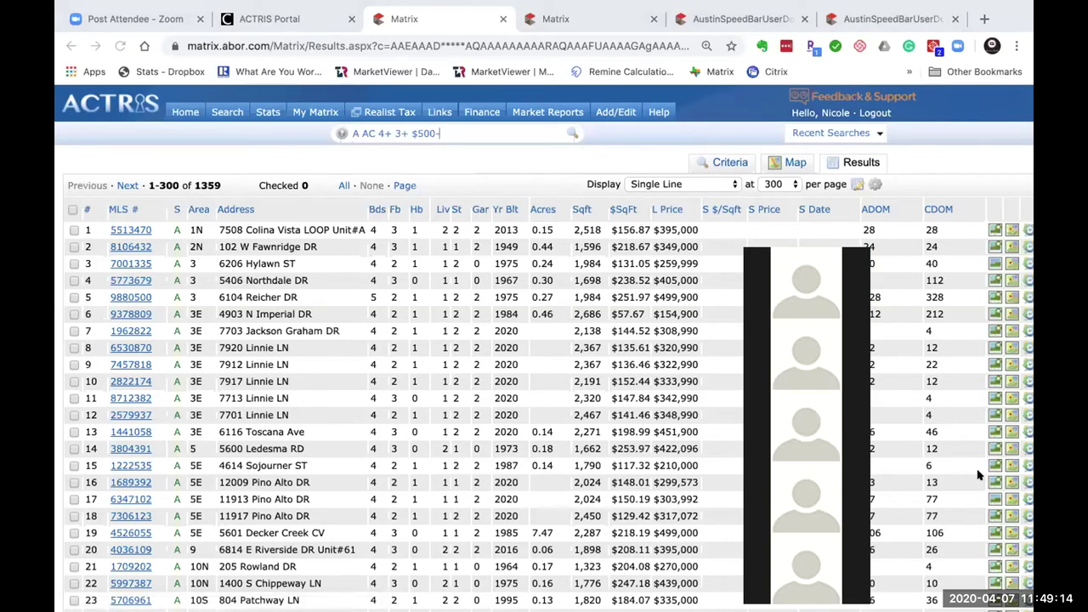
# Search the Speed Bar for the listing with MLS number 5513470.
pyautogui.click(414, 134)
pyautogui.write('55')
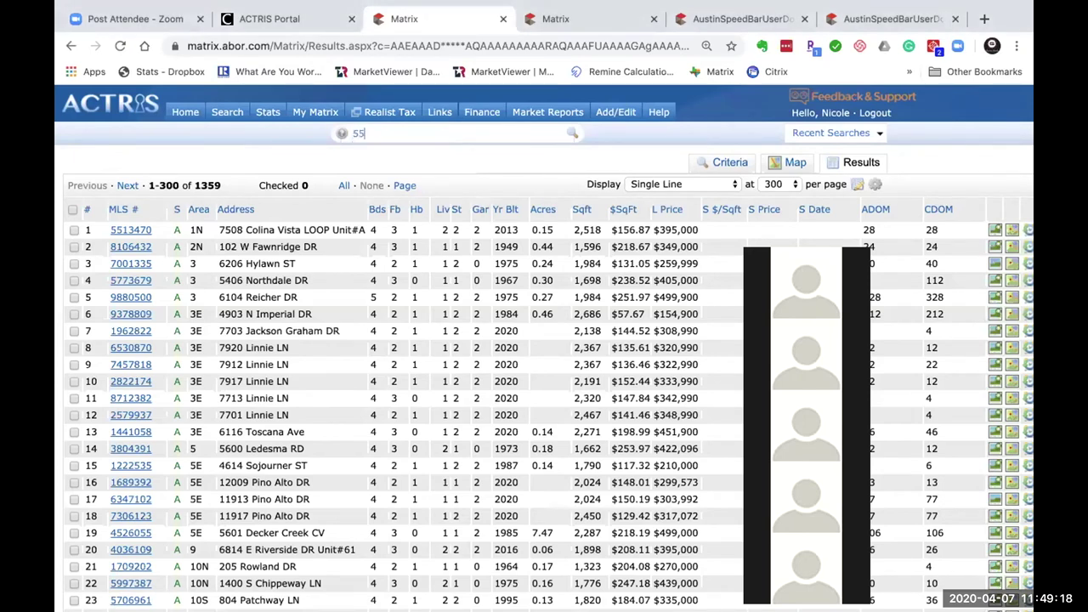
pyautogui.write('13470')
pyautogui.press('Return')
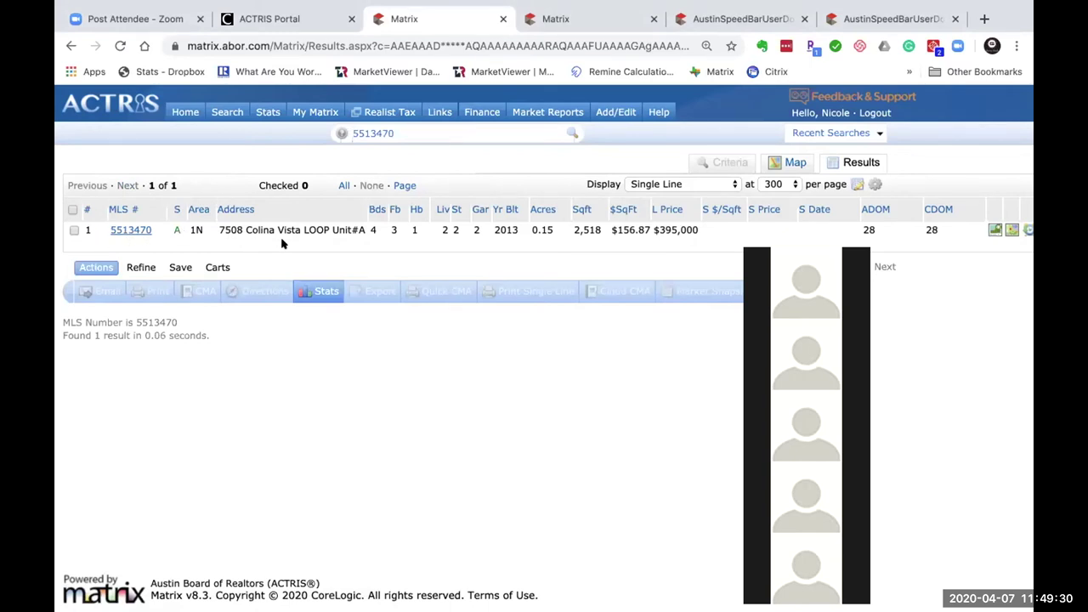
# Search the Speed Bar for the street "colina vista", and narrow the search to sold listings with "s colina vista".
pyautogui.moveTo(396, 133); pyautogui.dragTo(331, 133)
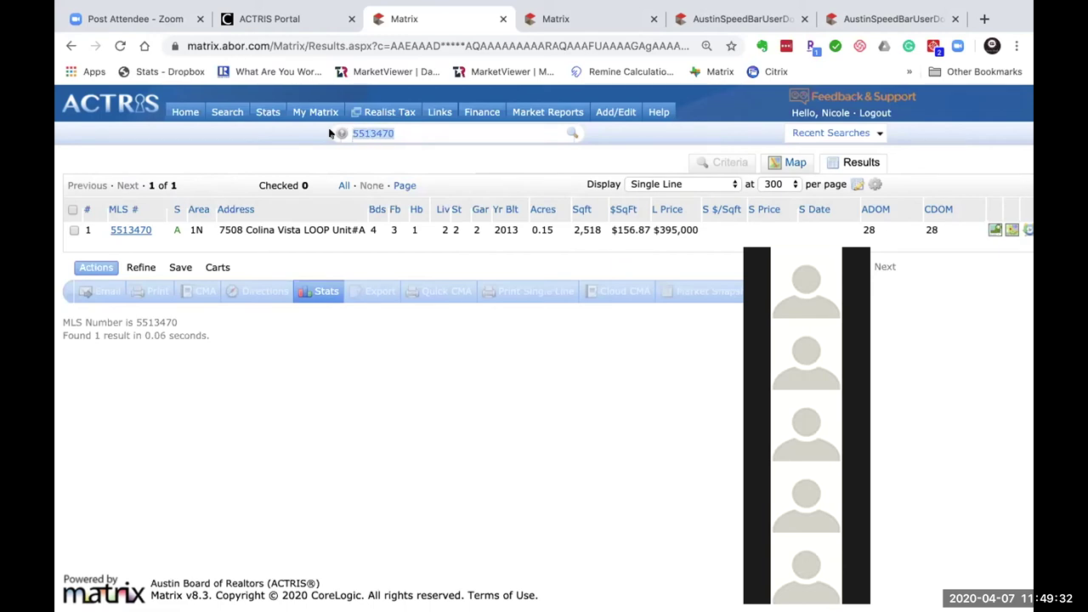
pyautogui.write('coll')
pyautogui.write('na')
pyautogui.write(' vista')
pyautogui.press('Return')
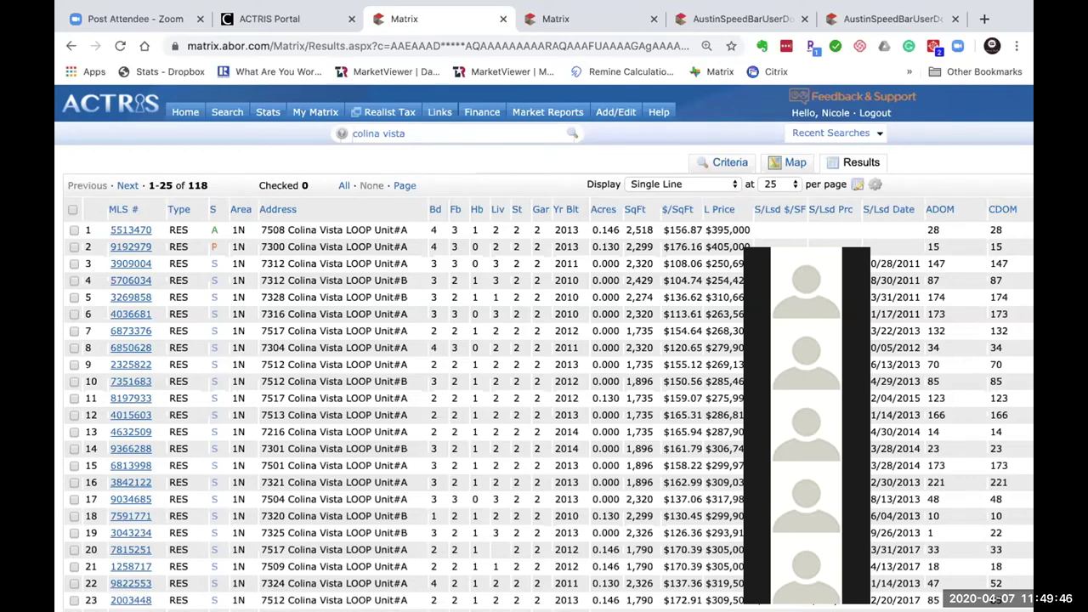
pyautogui.write('s')
pyautogui.press('Return')
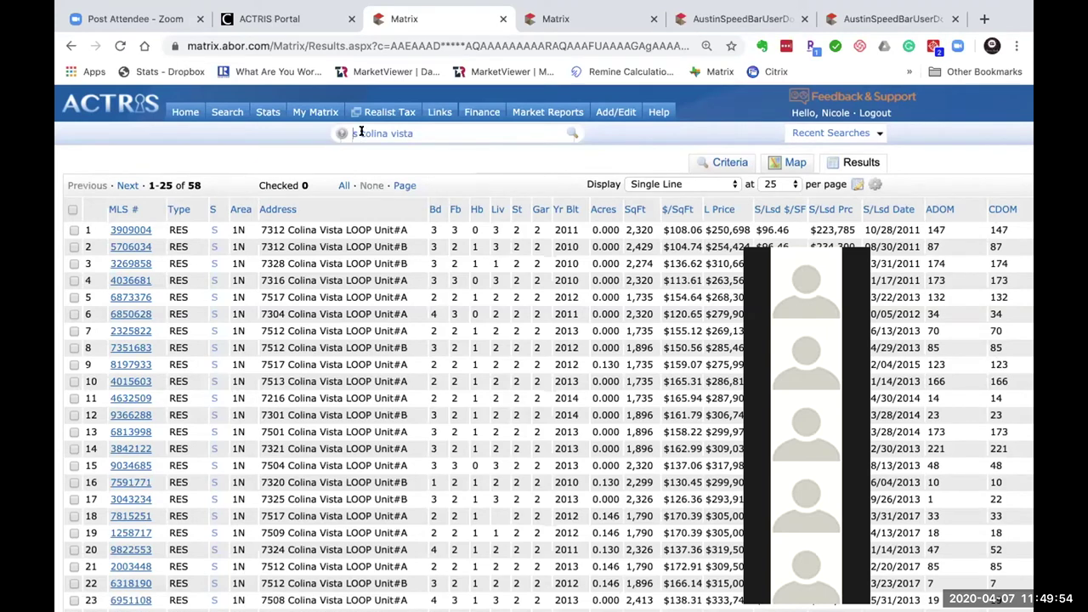
# Search the Speed Bar for active agents using the AG code with a last name, choosing the last-name match, and review the roster.
pyautogui.tripleClick(354, 133)
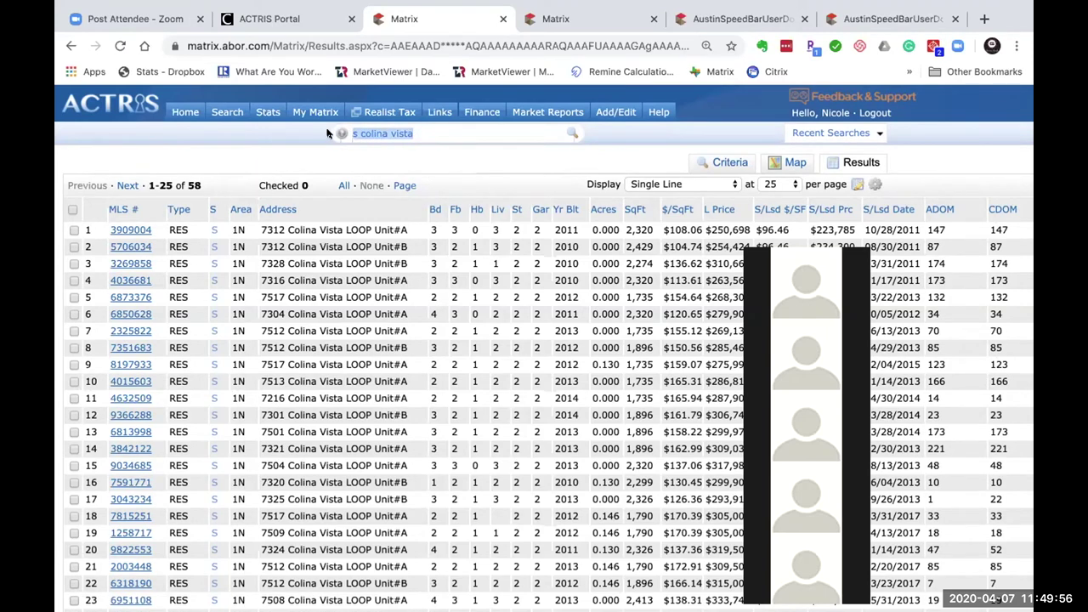
pyautogui.write('sm')
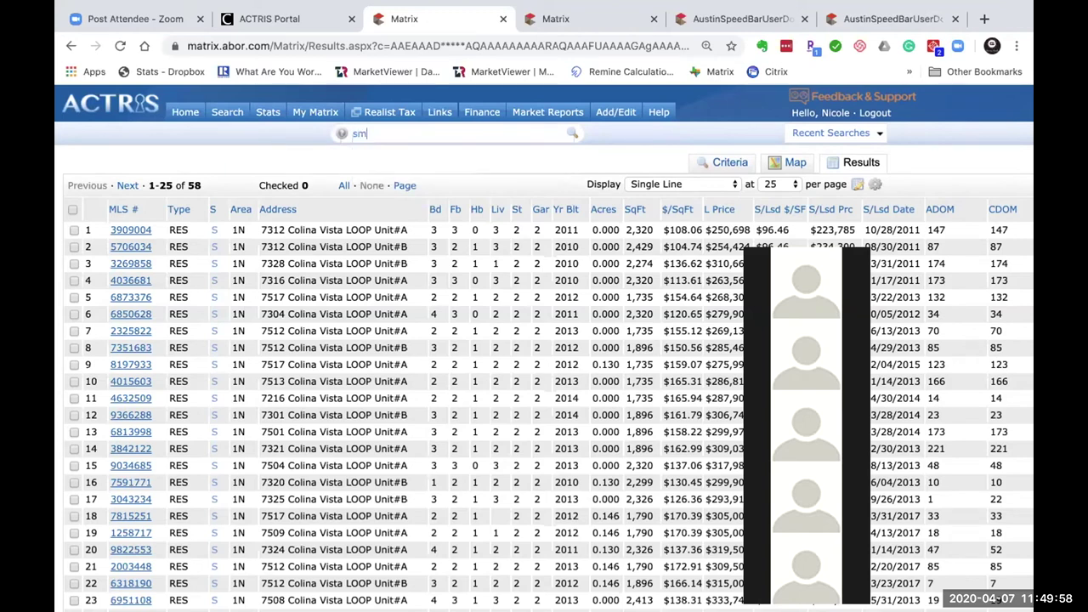
pyautogui.write('it')
pyautogui.press('BackSpace')
pyautogui.press('BackSpace')
pyautogui.press('BackSpace')
pyautogui.press('BackSpace')
pyautogui.write('AG smith')
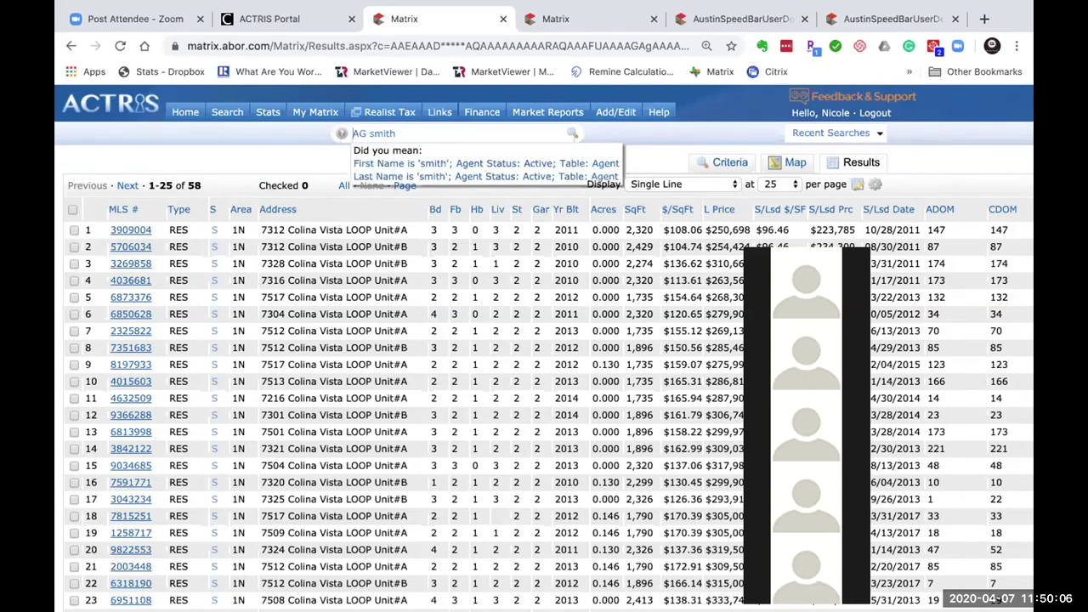
pyautogui.click(396, 175)
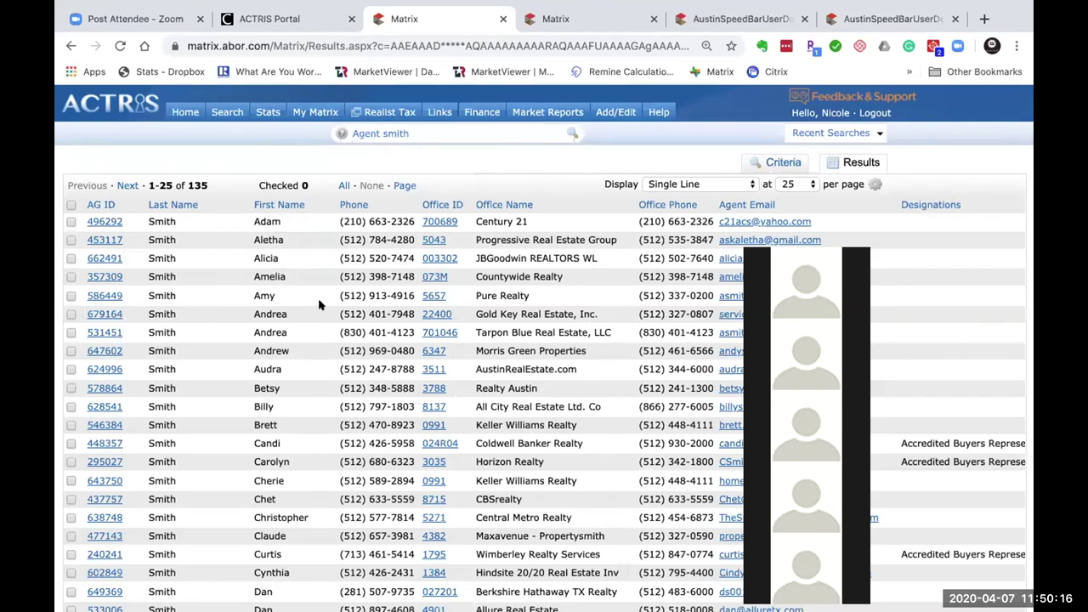
pyautogui.scroll(-2, 321, 298)
pyautogui.scroll(2, 319, 287)
# Search the Speed Bar for active agents with a different last name using the AG code, choosing the last-name match.
pyautogui.click(343, 134)
pyautogui.write('ag ')
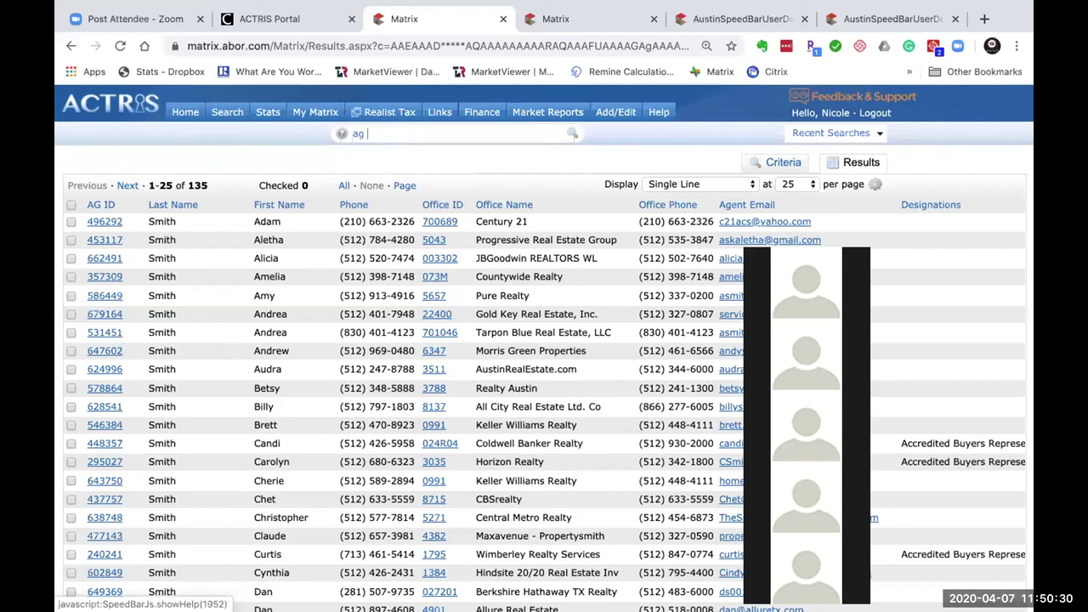
pyautogui.write('jones')
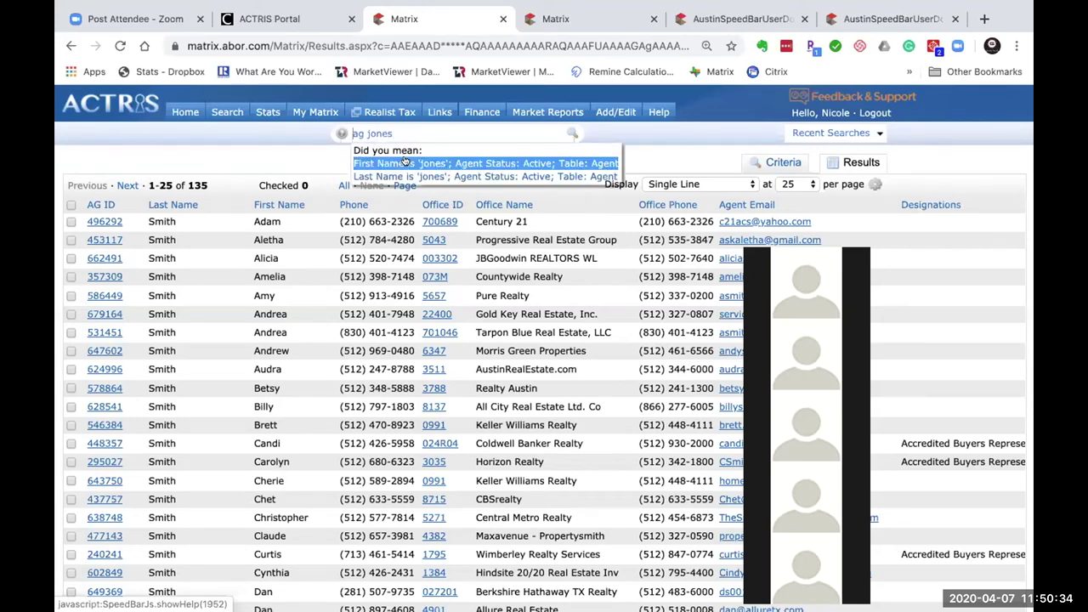
pyautogui.click(405, 184)
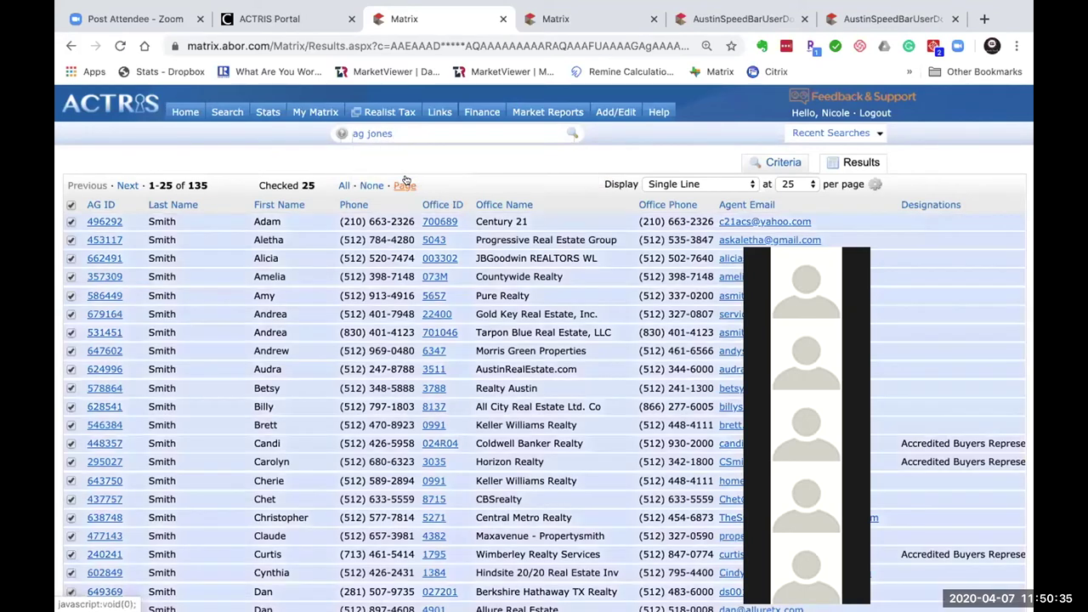
pyautogui.click(402, 133)
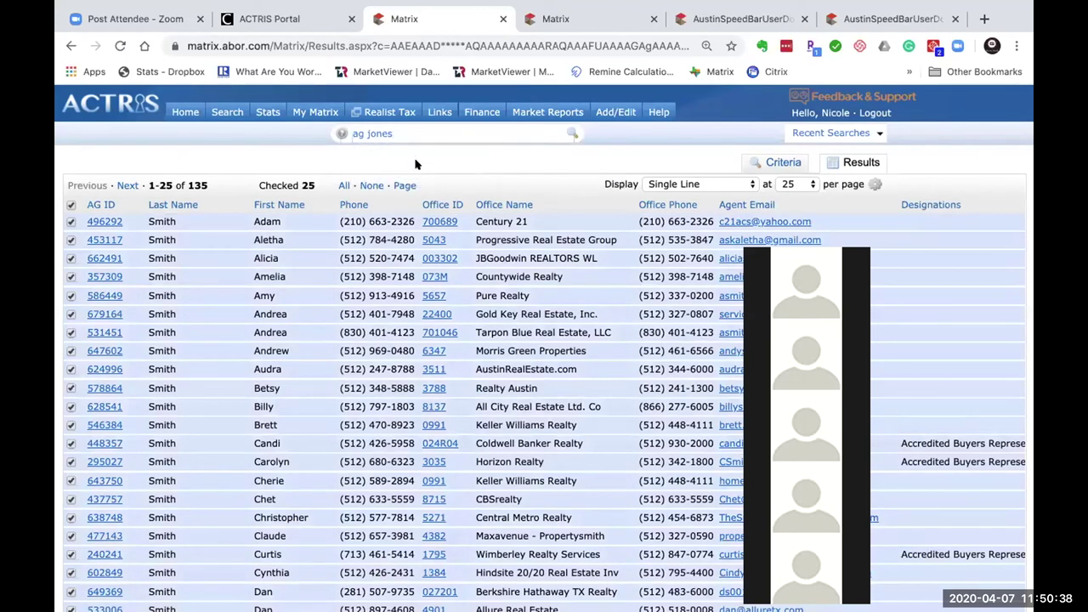
pyautogui.click(413, 134)
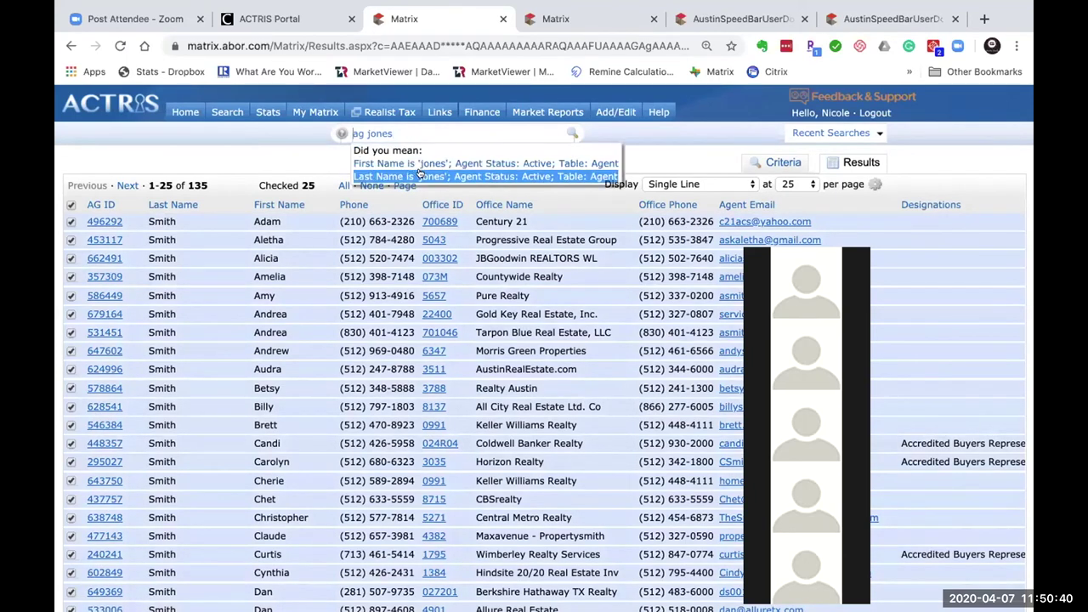
pyautogui.click(417, 175)
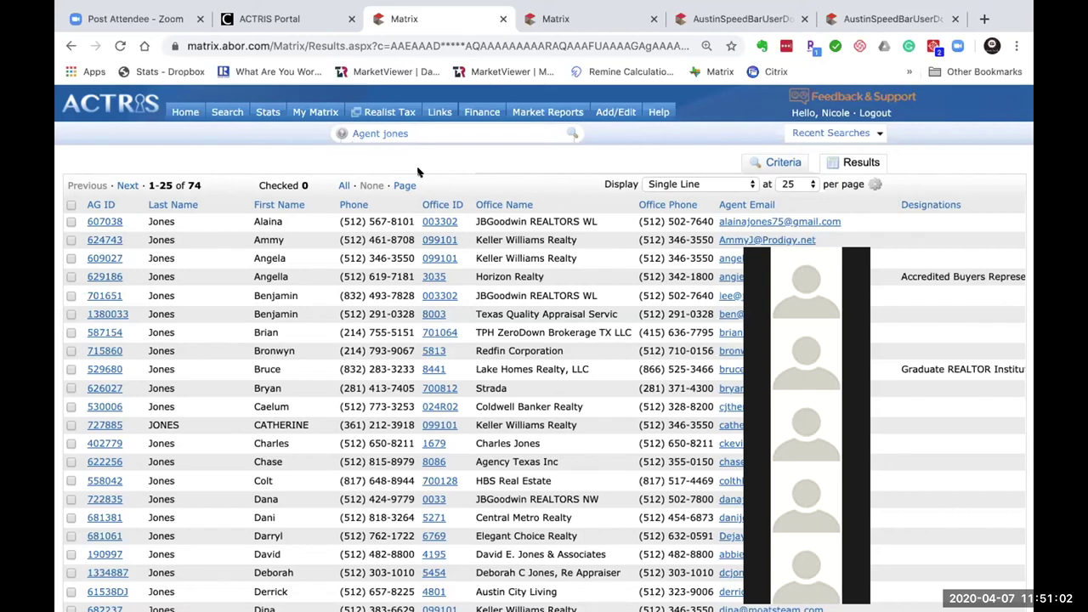
# Open the Speed Bar help and its complete reference document, and return to the help page.
pyautogui.click(340, 134)
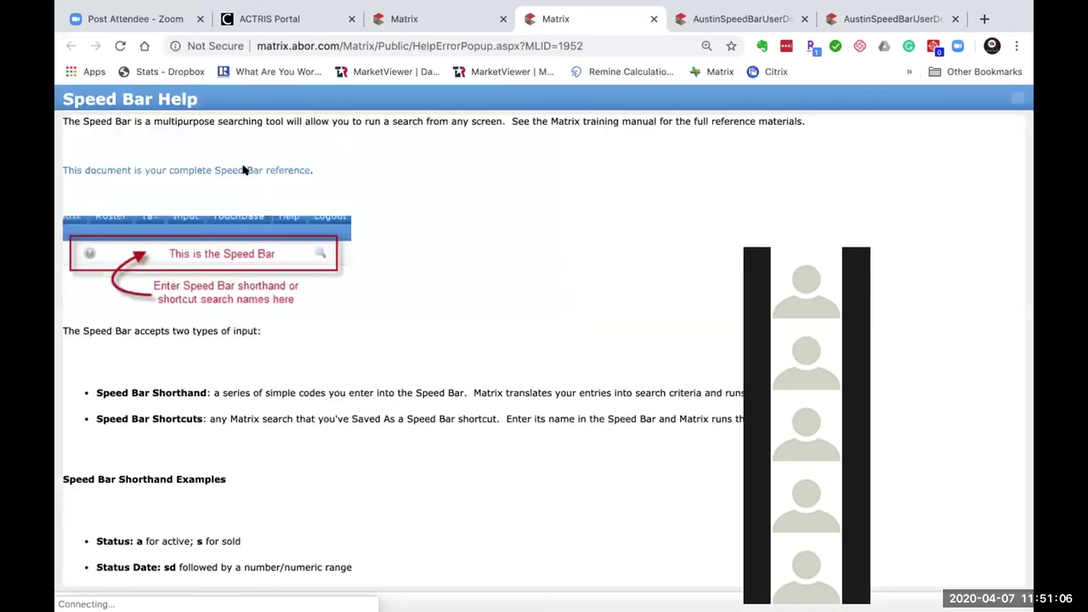
pyautogui.click(241, 170)
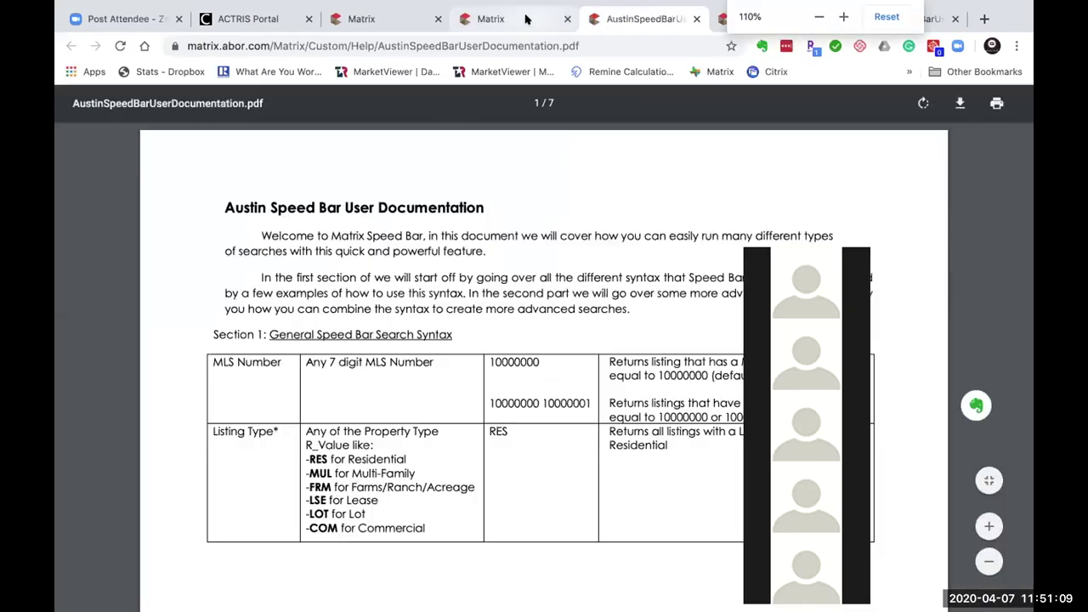
pyautogui.click(525, 18)
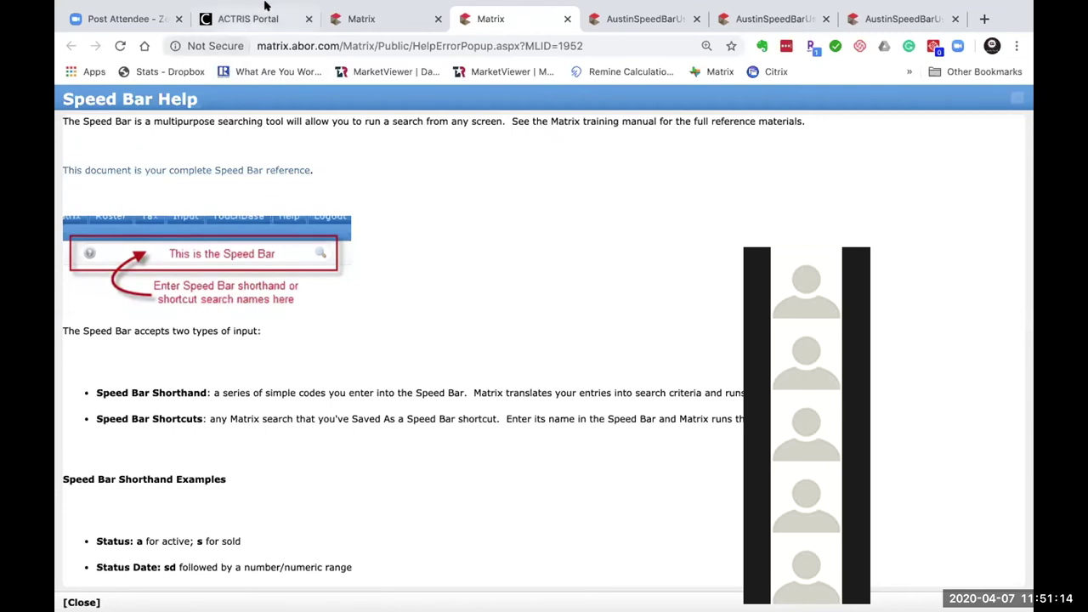
# Close the surplus Matrix and Speed Bar documentation tabs, keeping the Speed Bar help page open.
pyautogui.middleClick(483, 17)
pyautogui.click(567, 19)
pyautogui.click(566, 19)
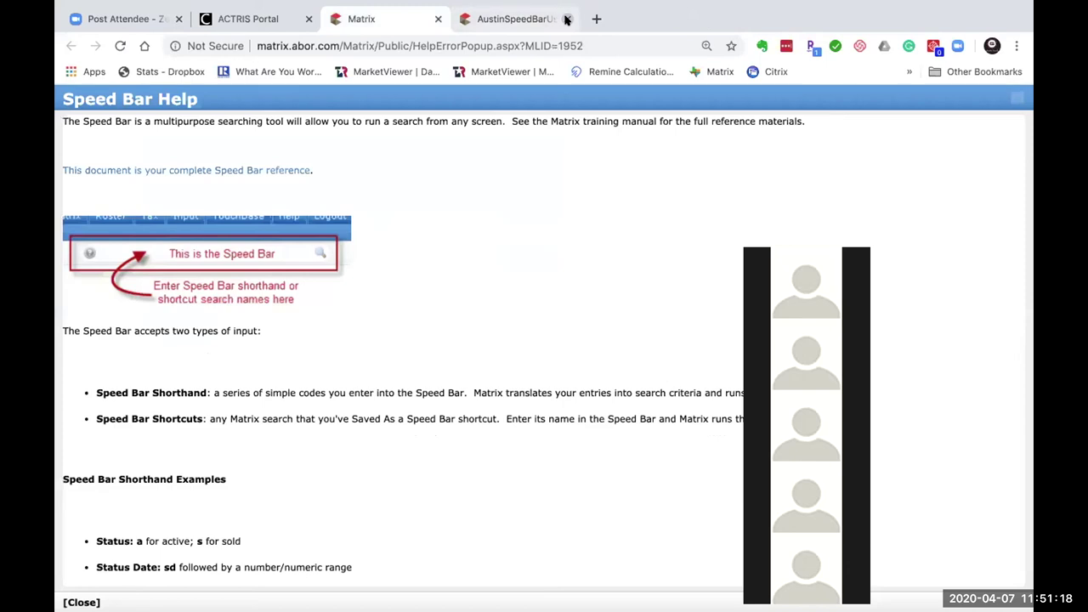
pyautogui.click(567, 18)
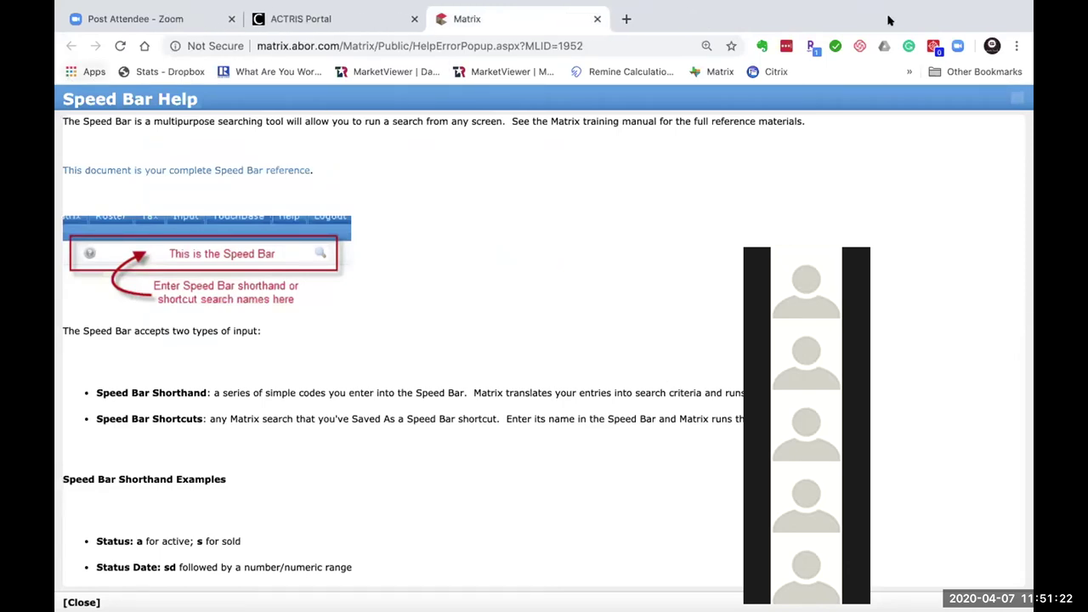
# Open zoom.us in a new browser tab.
pyautogui.click(623, 15)
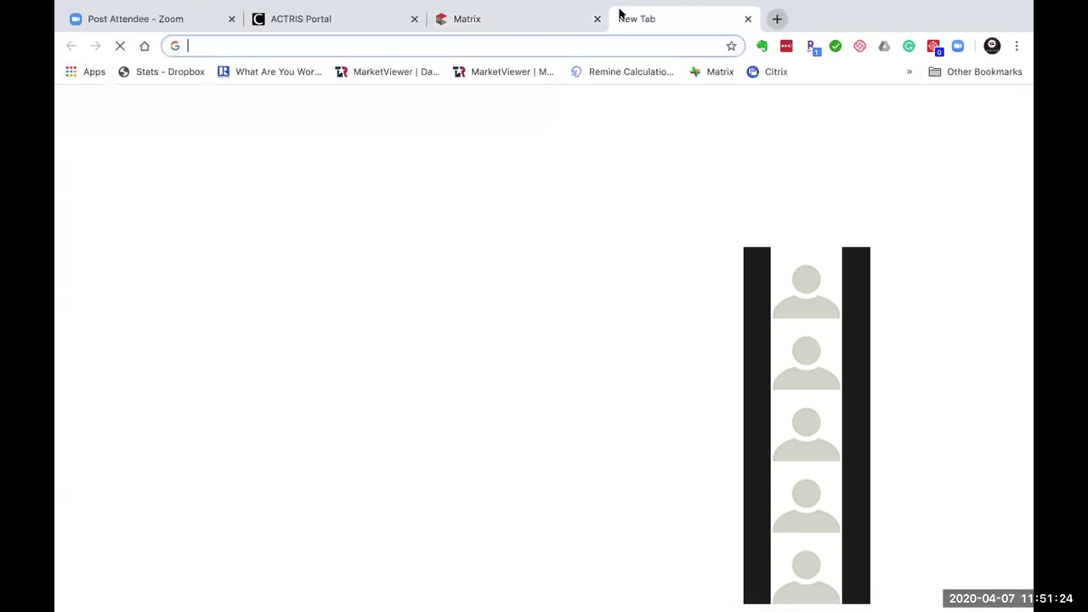
pyautogui.write('zoom.us')
pyautogui.press('Return')
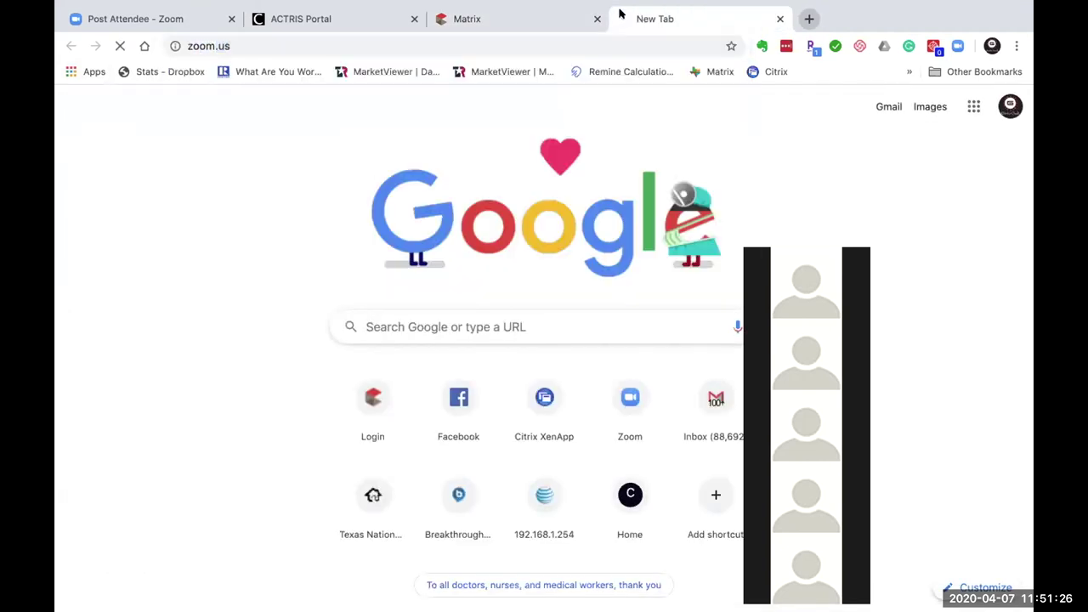
pyautogui.click(242, 46)
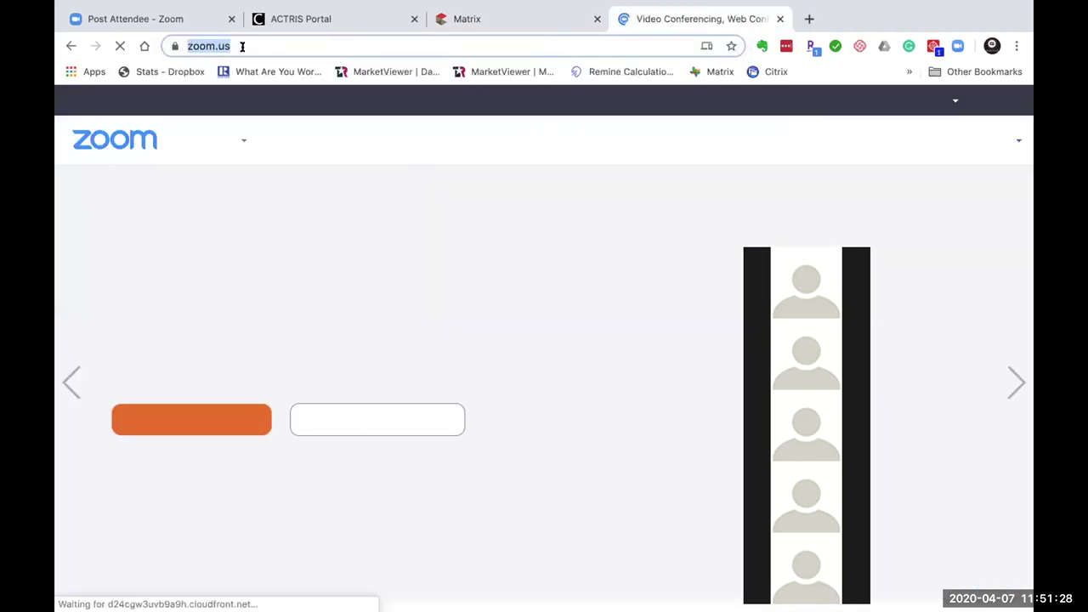
pyautogui.click(242, 46)
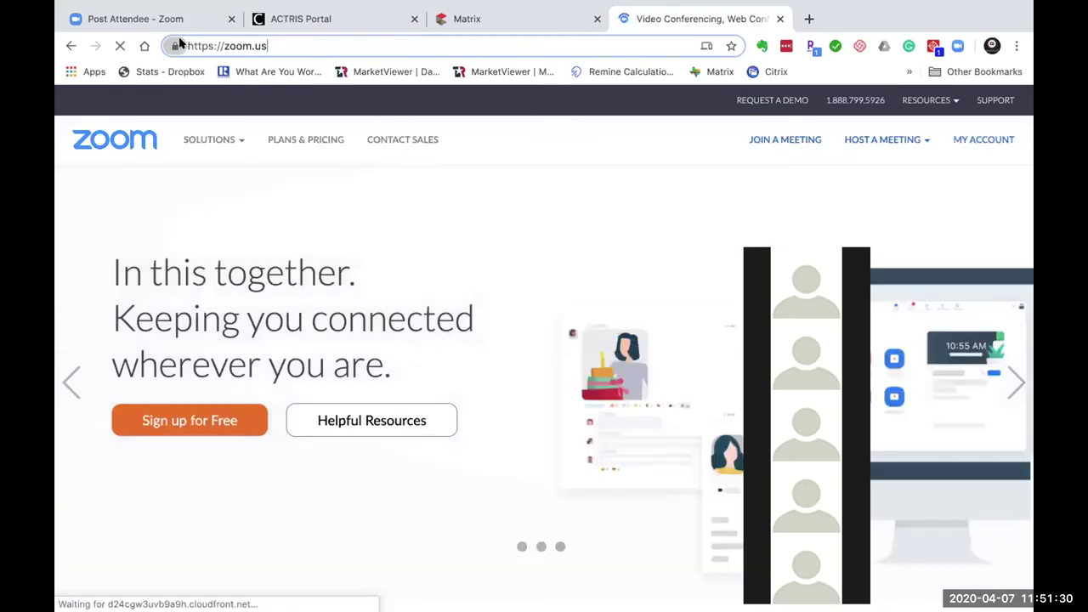
# Replace the zoom.us address with matrix.abor.com and load the site.
pyautogui.click(175, 46)
pyautogui.click(175, 46)
pyautogui.moveTo(269, 46); pyautogui.dragTo(176, 46)
pyautogui.write('ma')
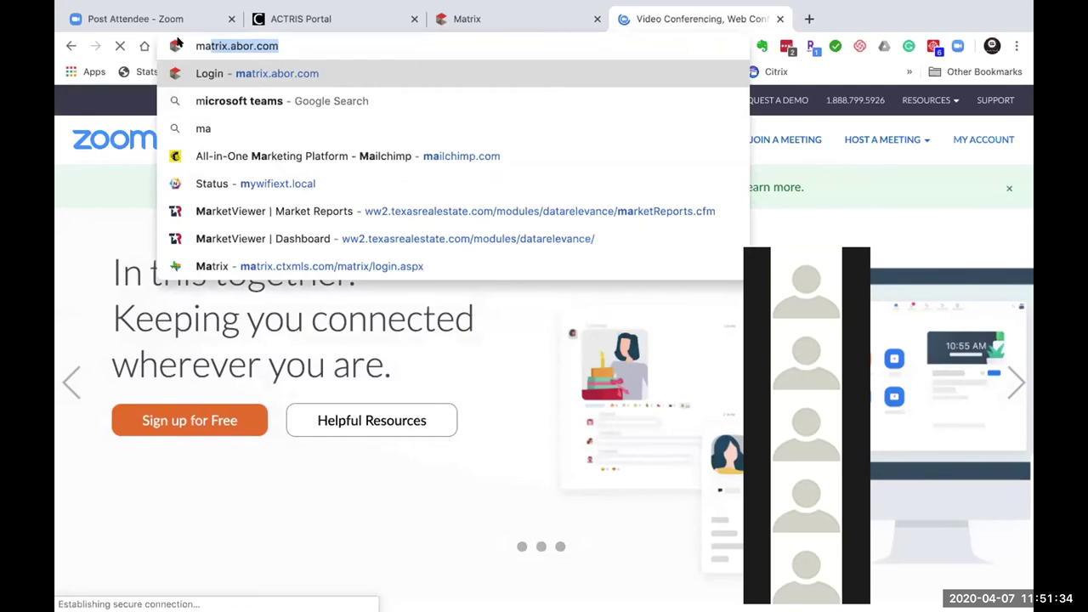
pyautogui.press('Return')
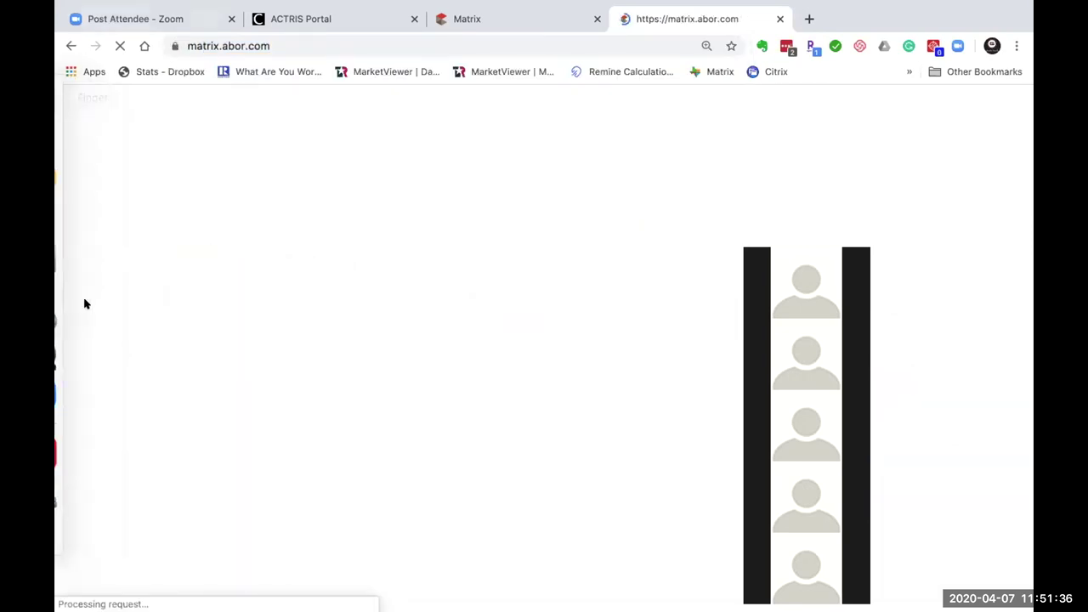
# Switch to the MatrixMastery2020.pdf slides in Preview and advance past Speed Bar Search and Stats - Tabular to the preset Stats slide.
pyautogui.moveTo(54, 588)
pyautogui.click(81, 490)
pyautogui.click(146, 30)
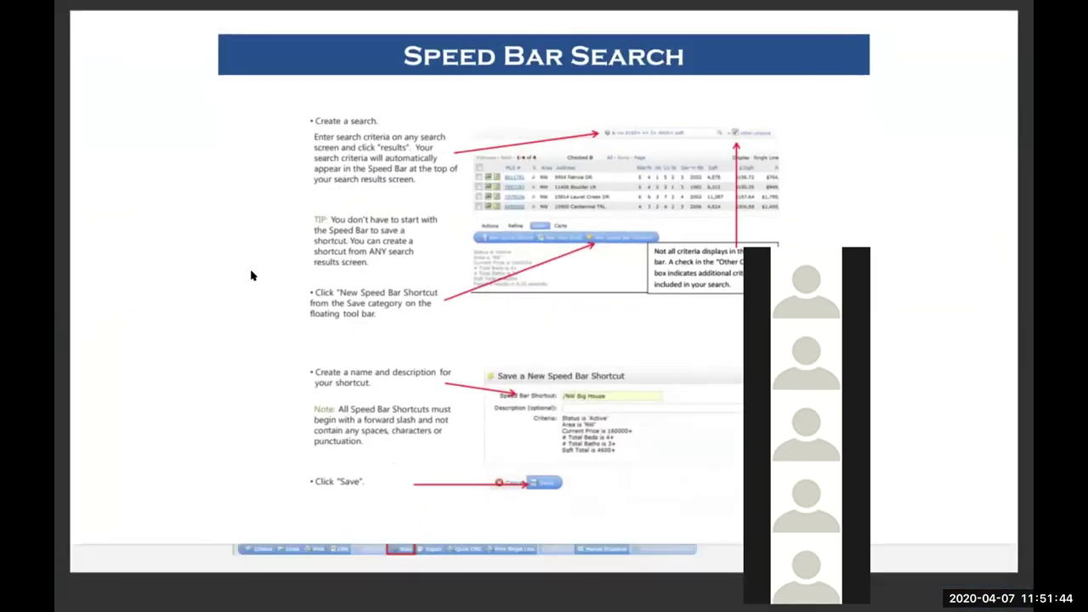
pyautogui.press('Right')
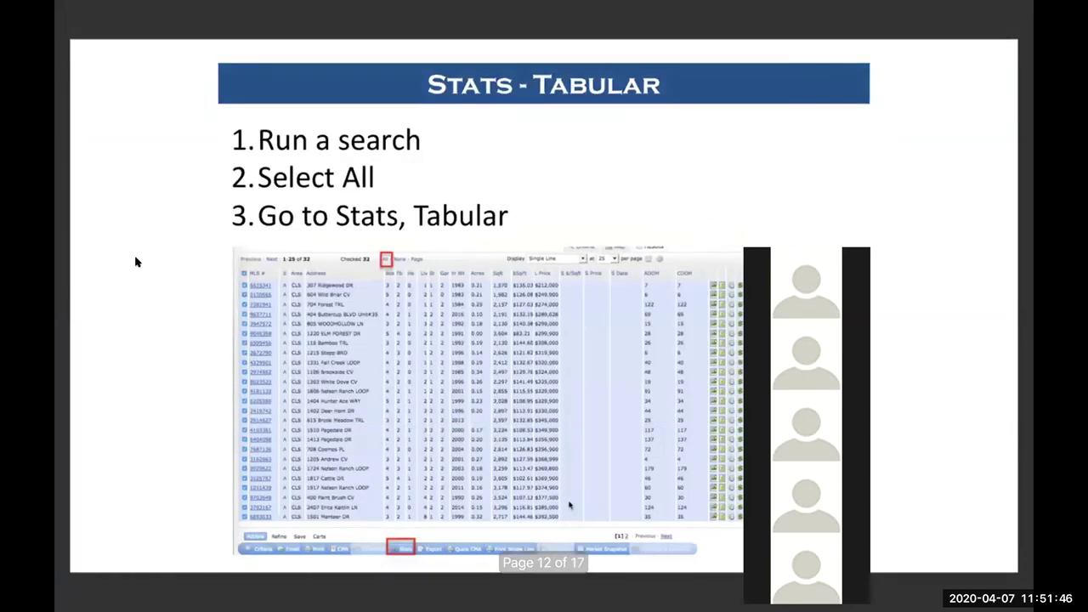
pyautogui.press('Right')
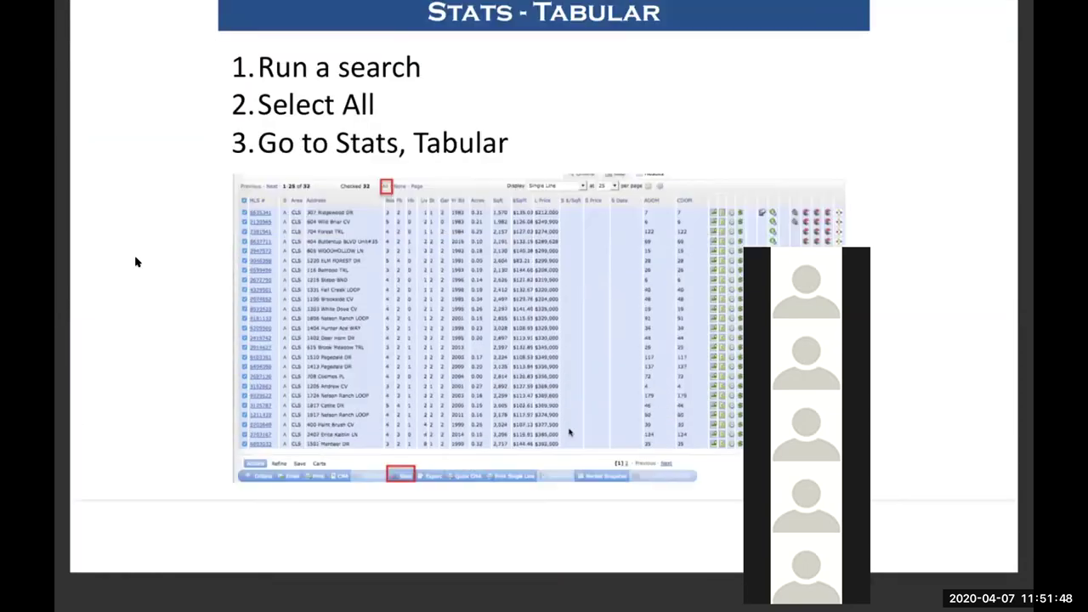
pyautogui.press('Right')
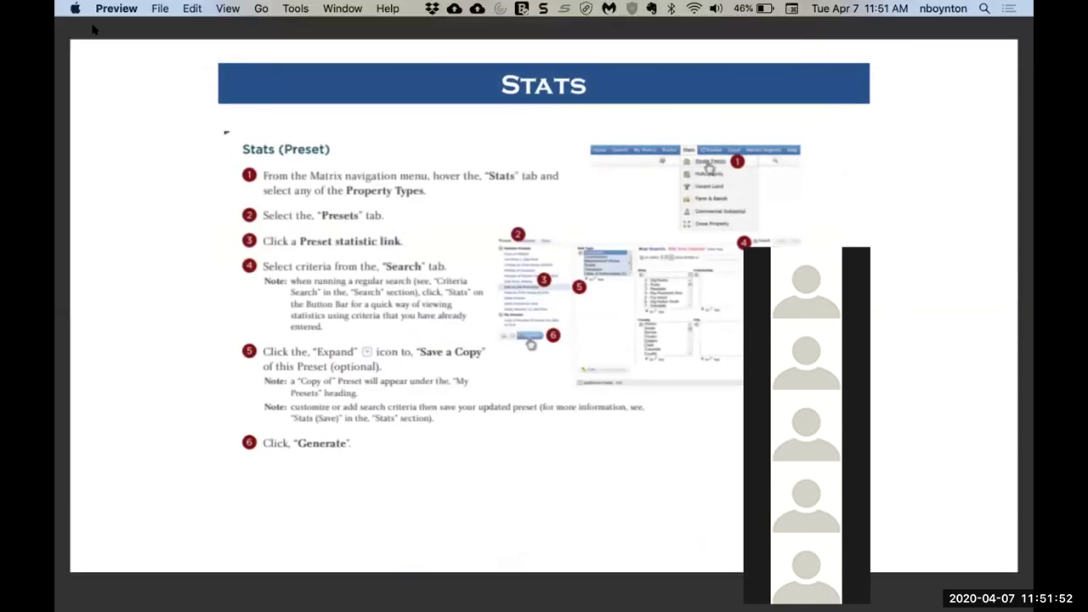
# Take the slides out of full screen, minimize them and switch back to Chrome.
pyautogui.click(95, 25)
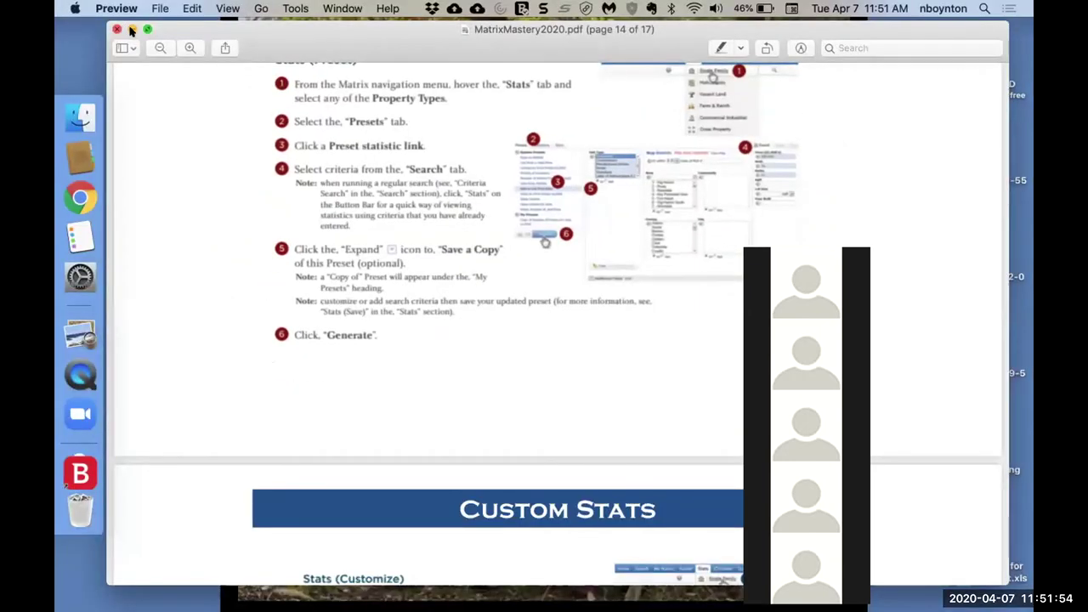
pyautogui.click(131, 29)
pyautogui.click(81, 198)
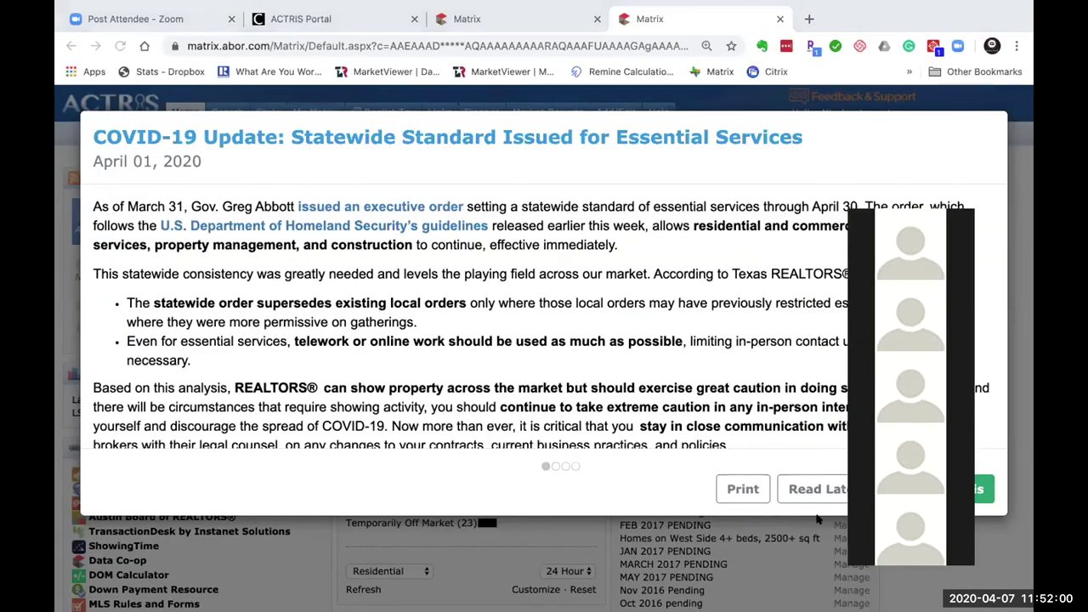
# Defer the news alerts for reading later and open the Residential Quick search.
pyautogui.click(818, 486)
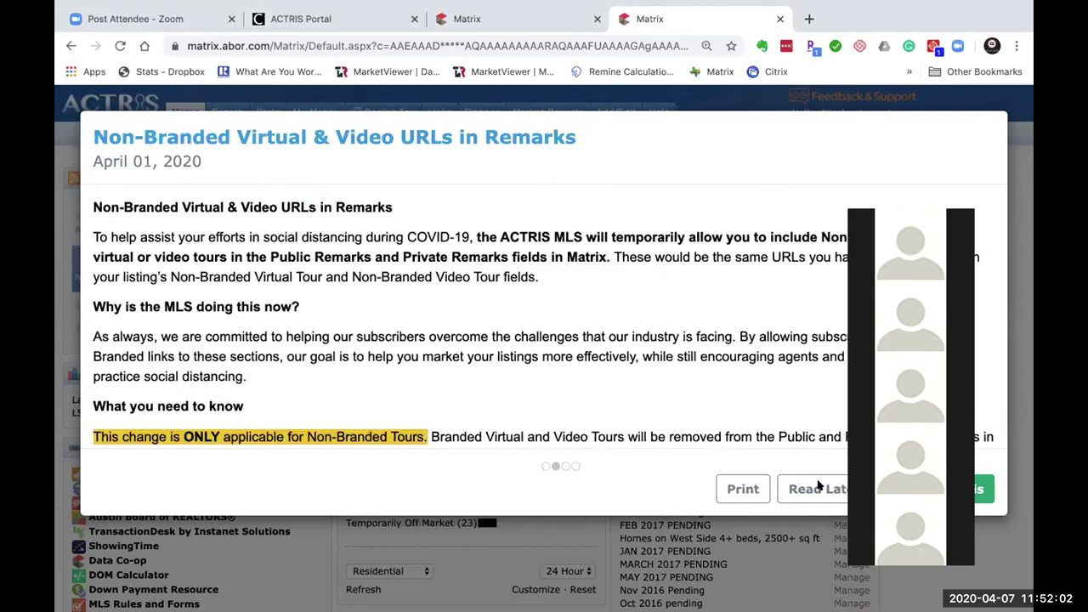
pyautogui.click(818, 486)
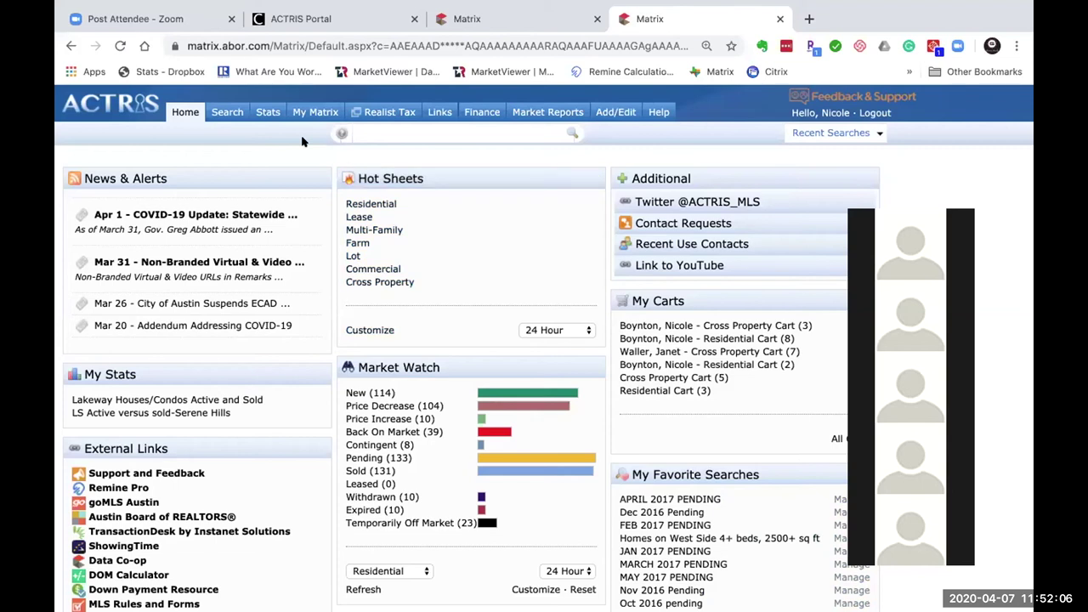
pyautogui.moveTo(226, 112)
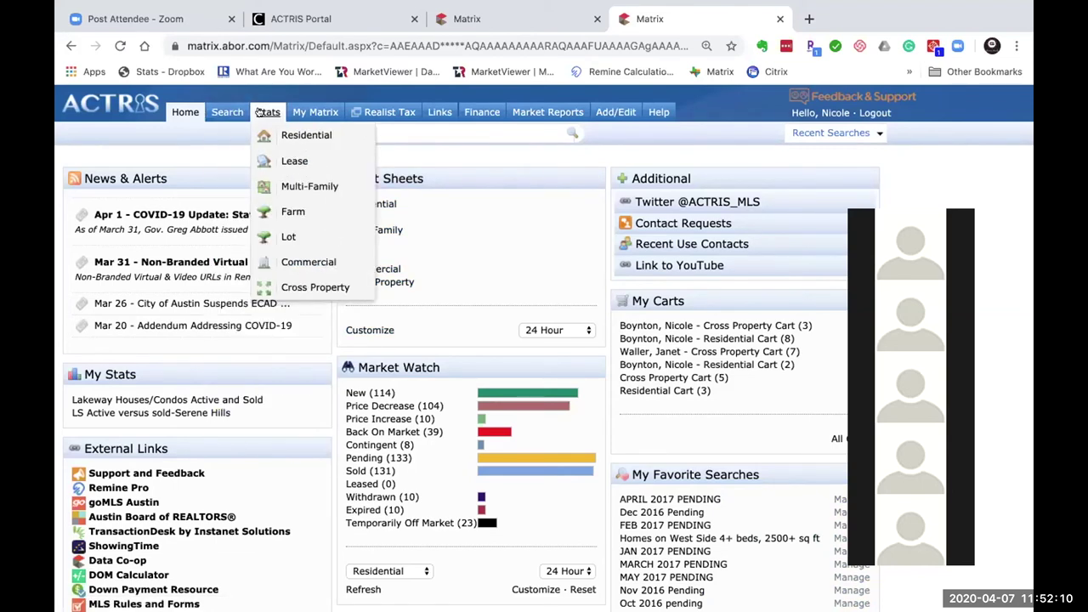
pyautogui.moveTo(251, 129)
pyautogui.click(355, 134)
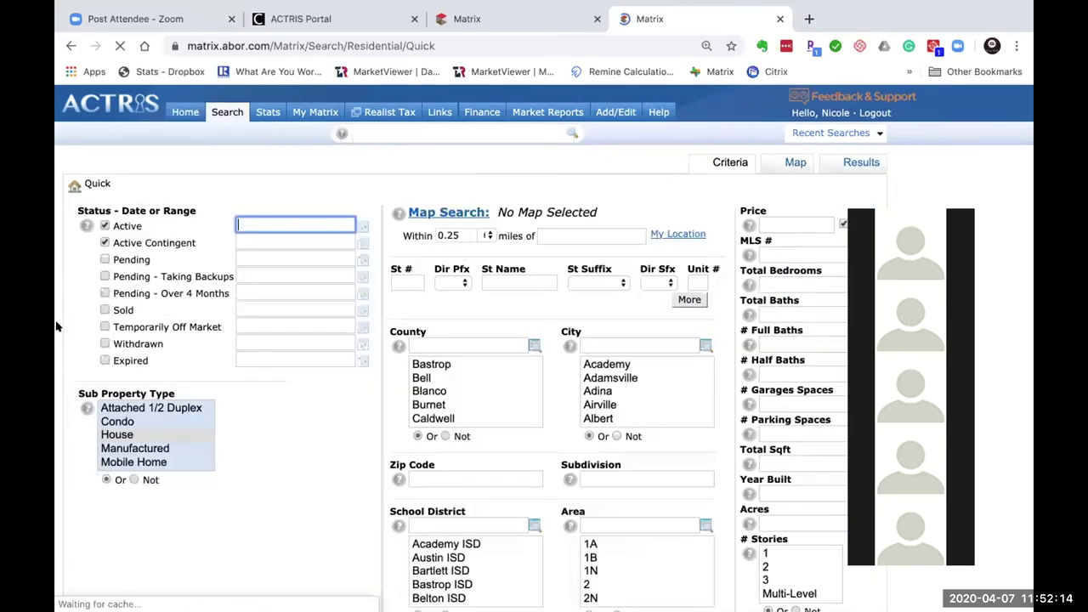
# Add Sold status with the range 0-90 and area RRW to the search criteria, and show the matching listings.
pyautogui.click(103, 310)
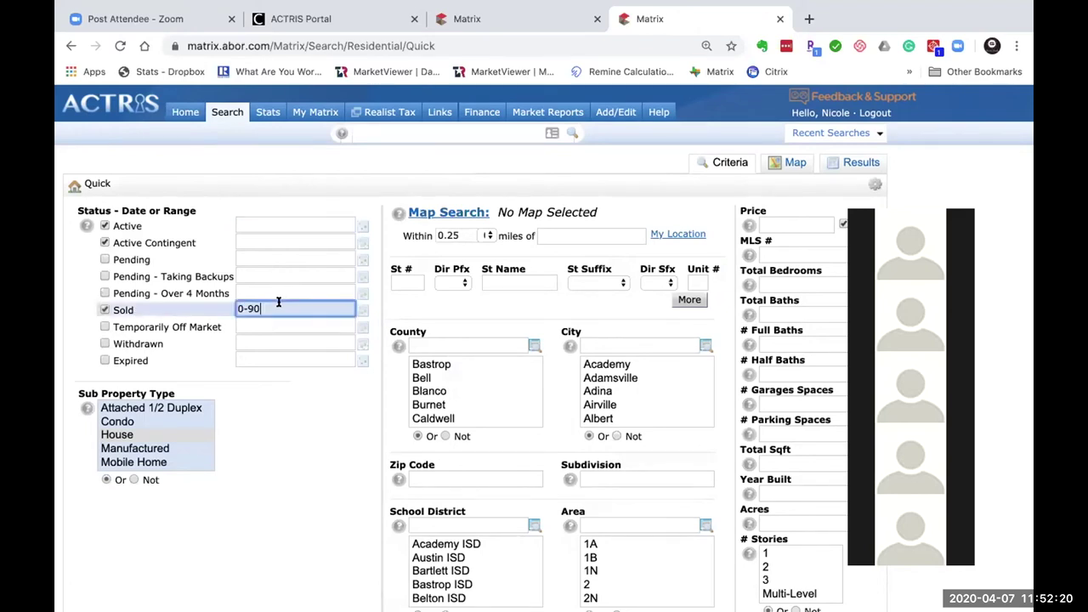
pyautogui.click(620, 522)
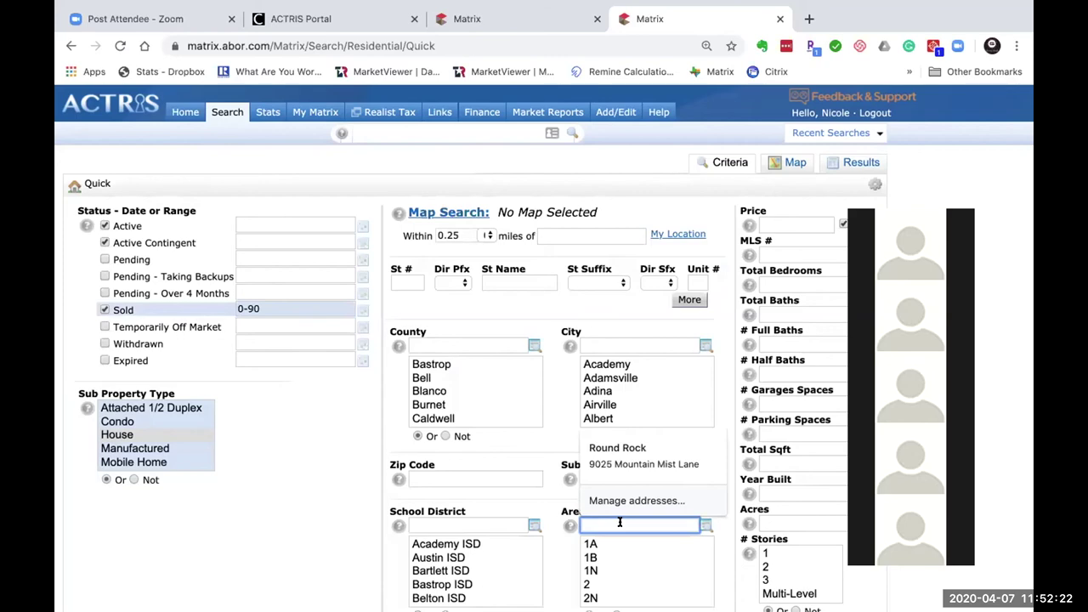
pyautogui.write('rrw')
pyautogui.scroll(-3, 252, 326)
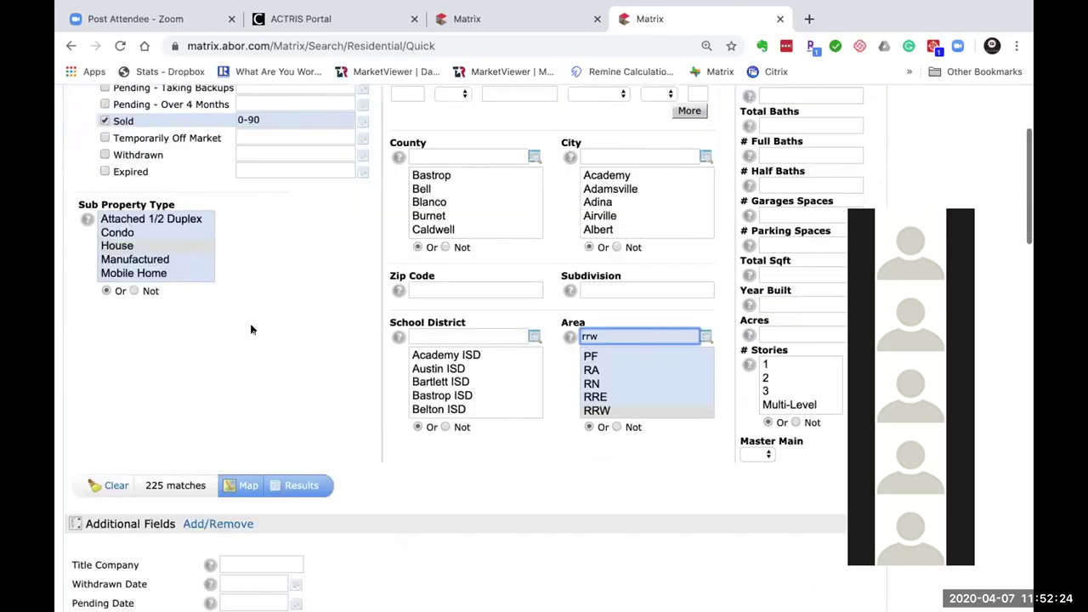
pyautogui.click(289, 482)
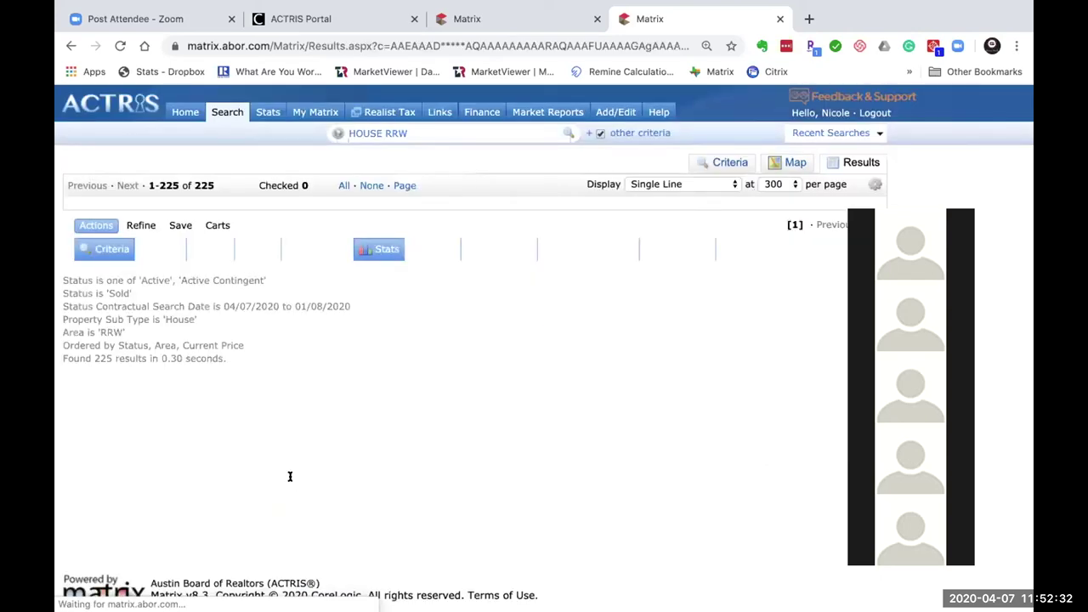
# Generate the tabular statistics report for the RRW house results.
pyautogui.scroll(-5, 289, 480)
pyautogui.scroll(-15, 289, 477)
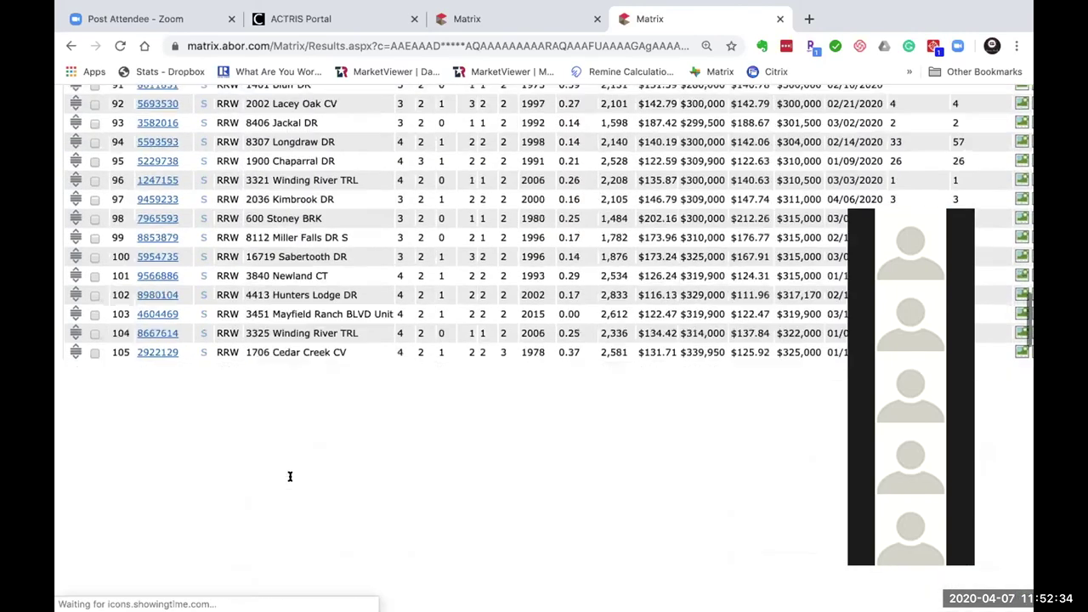
pyautogui.scroll(-3, 290, 476)
pyautogui.scroll(-2, 290, 476)
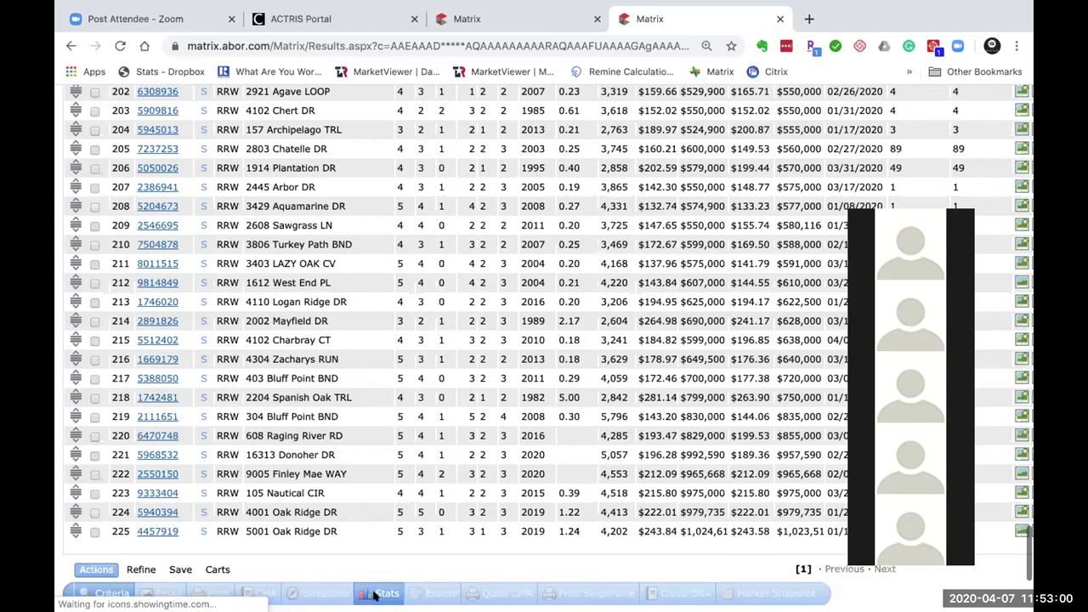
pyautogui.moveTo(387, 593)
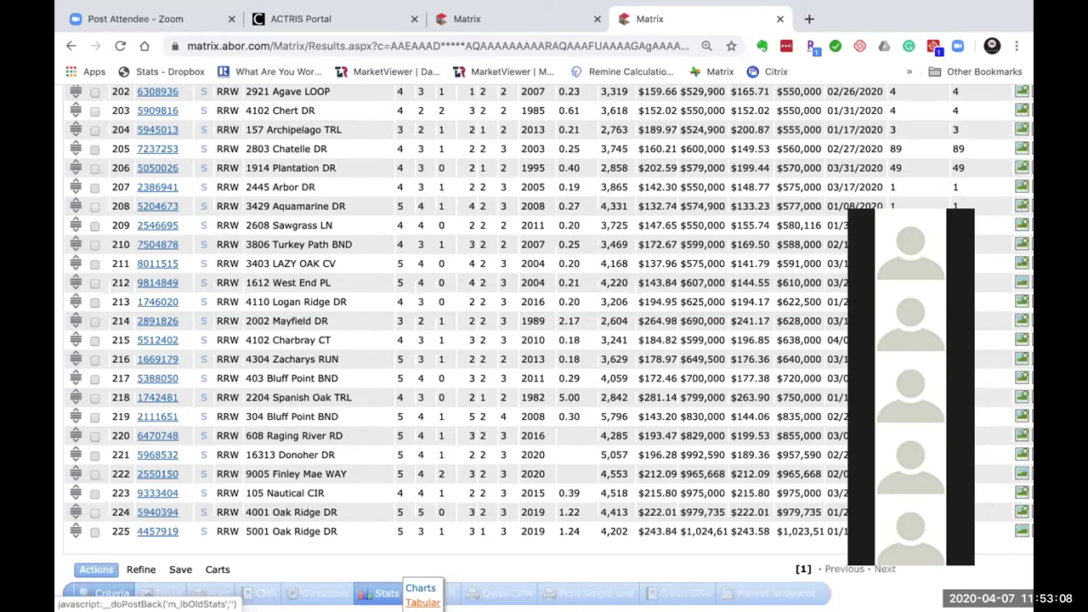
pyautogui.click(422, 602)
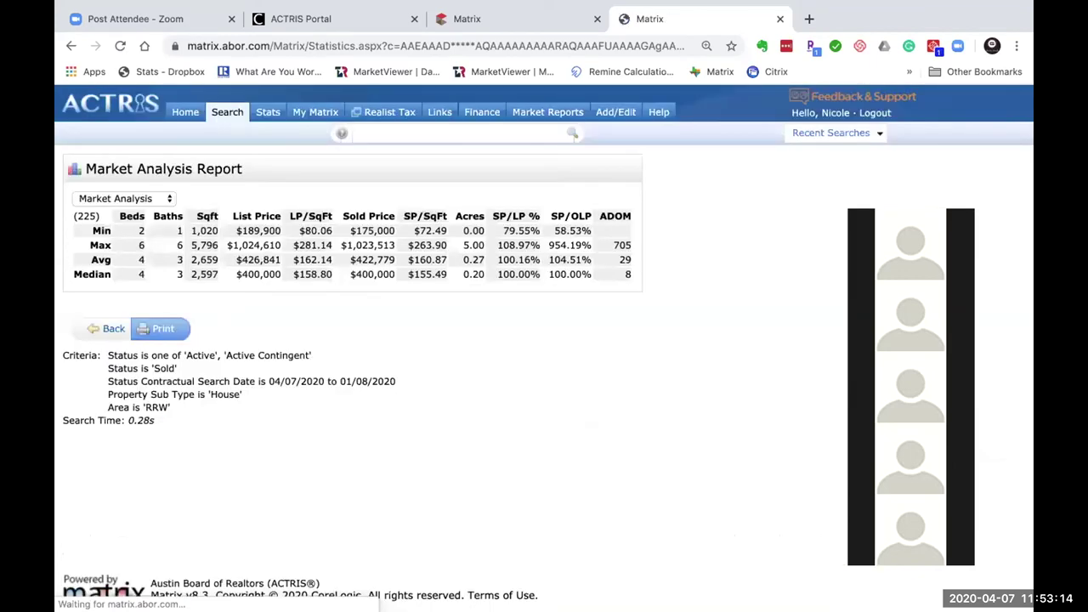
# Return from the enlarged market analysis report to the search results and examine the sold RRW listings through the end of the list.
pyautogui.hotkey('ctrl', '+')
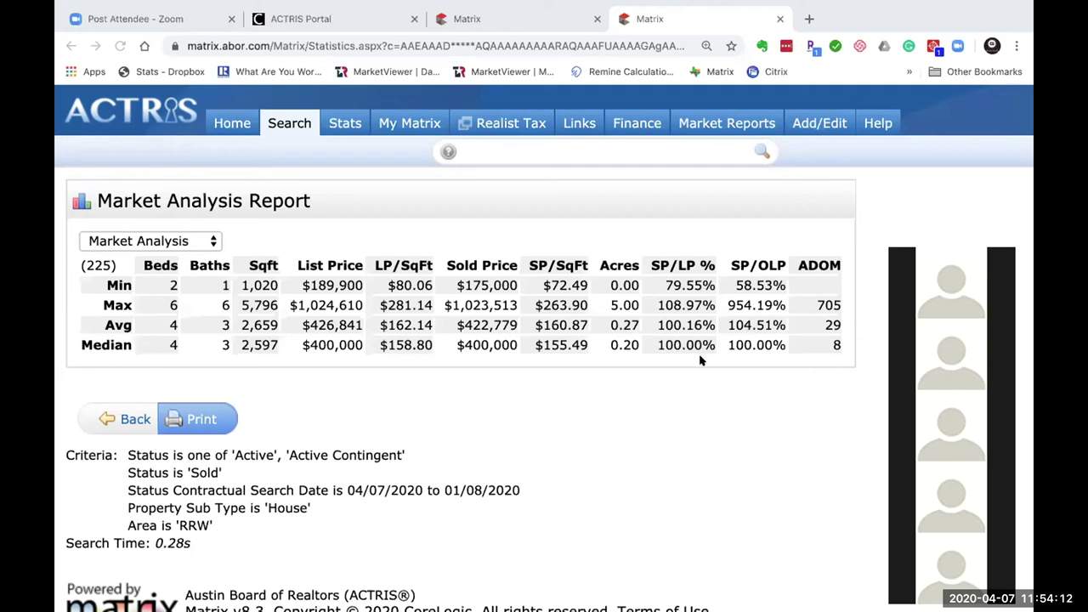
pyautogui.click(113, 419)
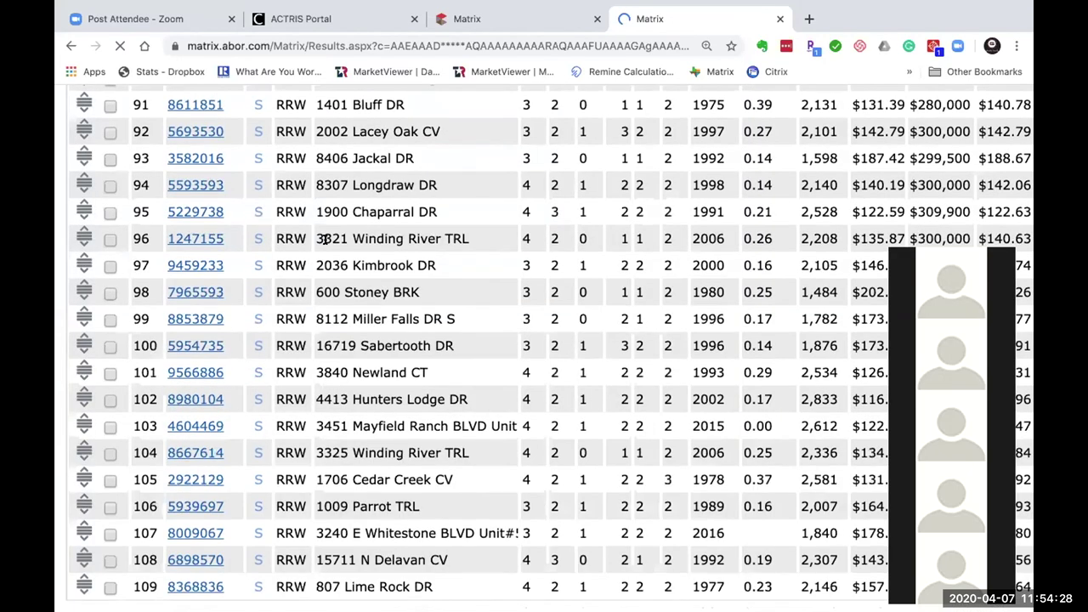
pyautogui.scroll(-1, 325, 241)
pyautogui.hotkey('ctrl', '+')
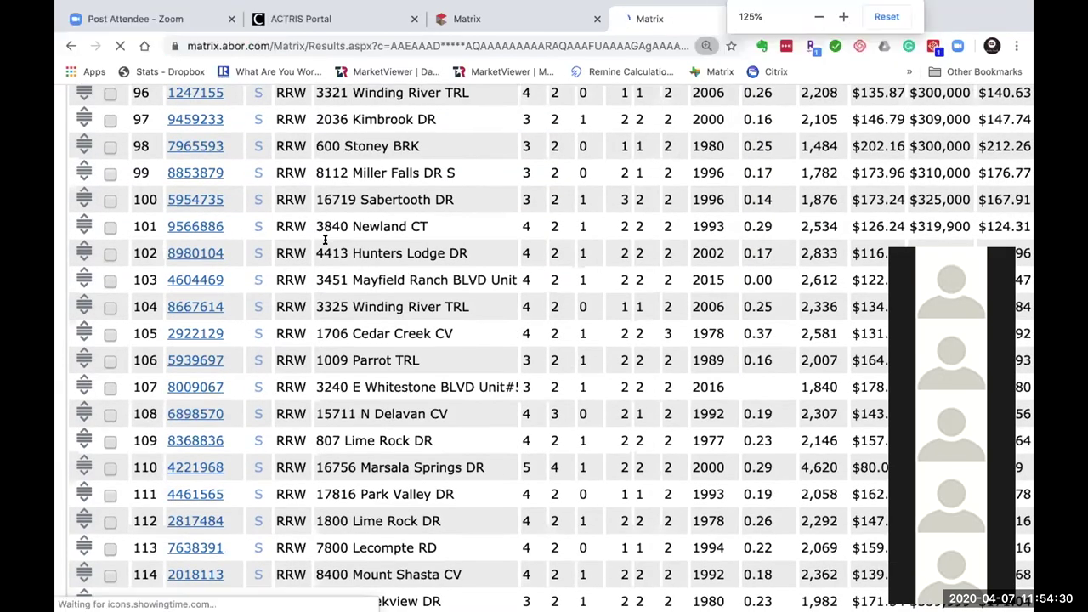
pyautogui.hotkey('ctrl', '-')
pyautogui.scroll(-6, 399, 243)
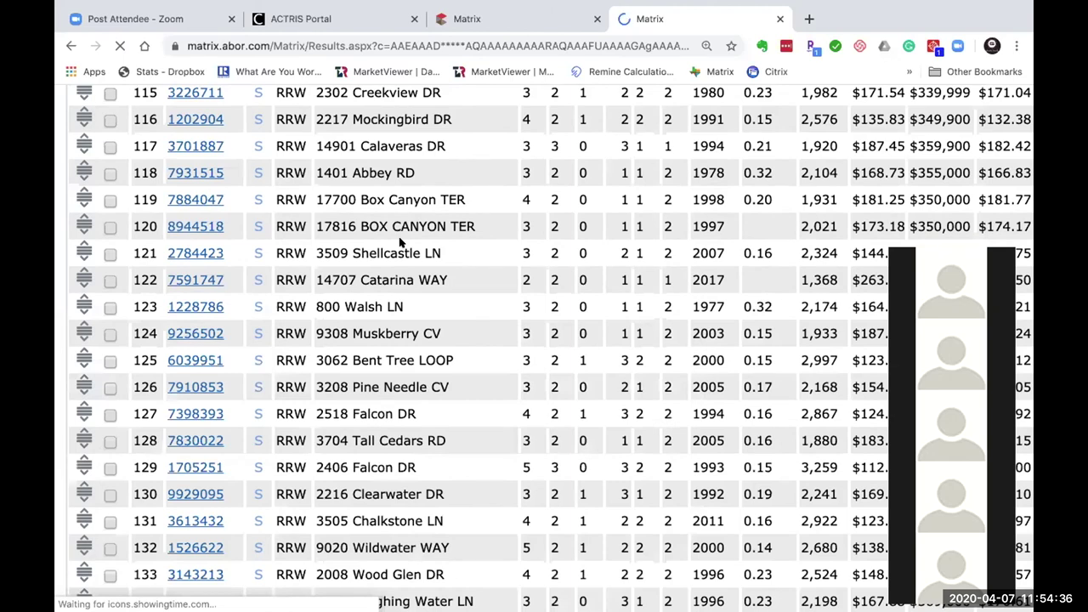
pyautogui.scroll(-6, 399, 243)
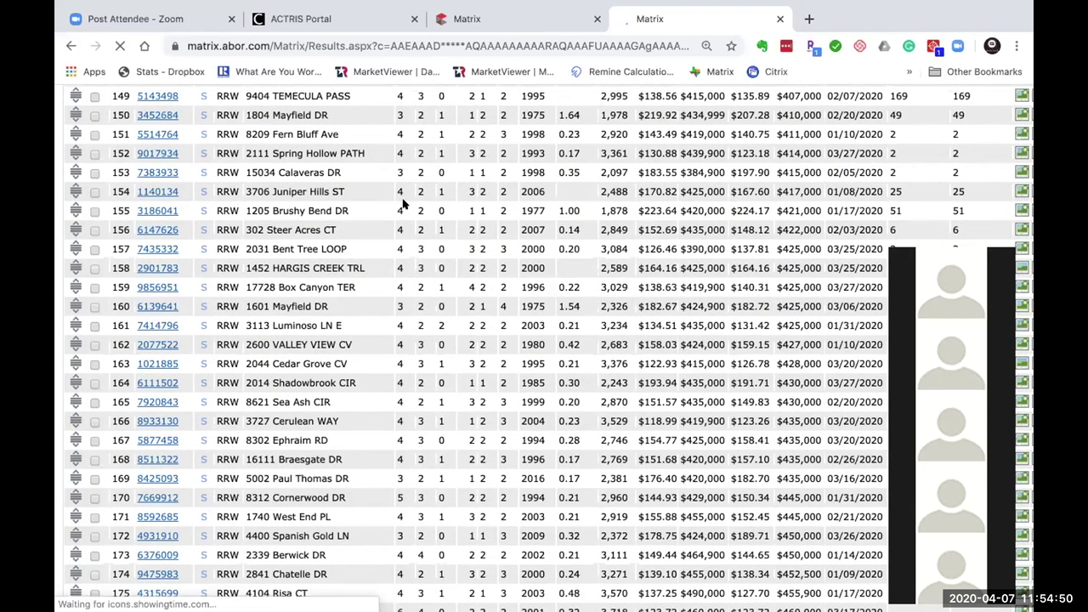
pyautogui.scroll(-3, 404, 203)
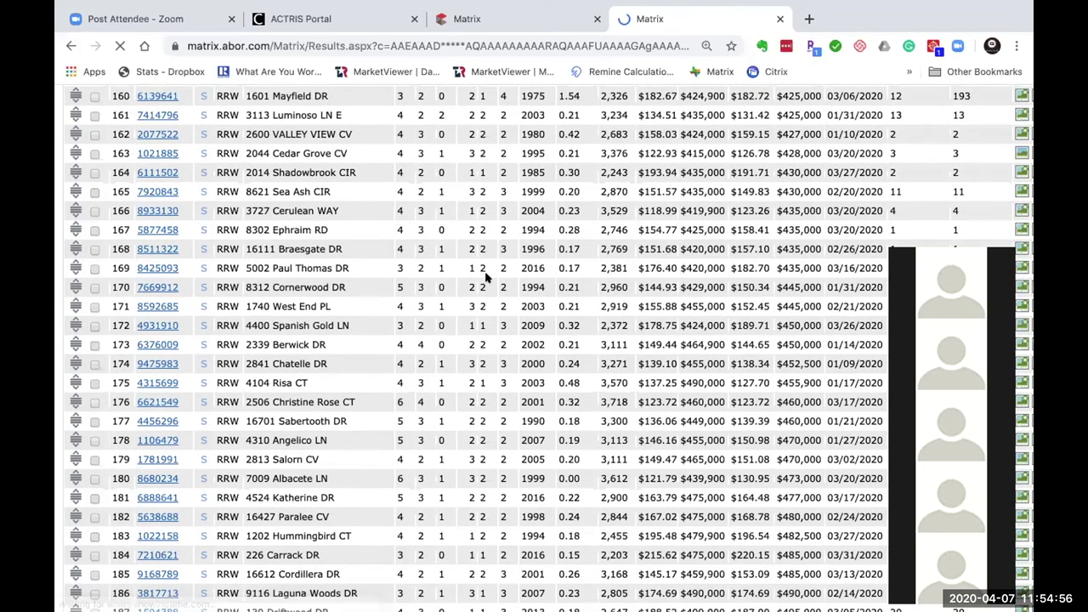
pyautogui.scroll(-2, 486, 277)
pyautogui.scroll(-1, 487, 277)
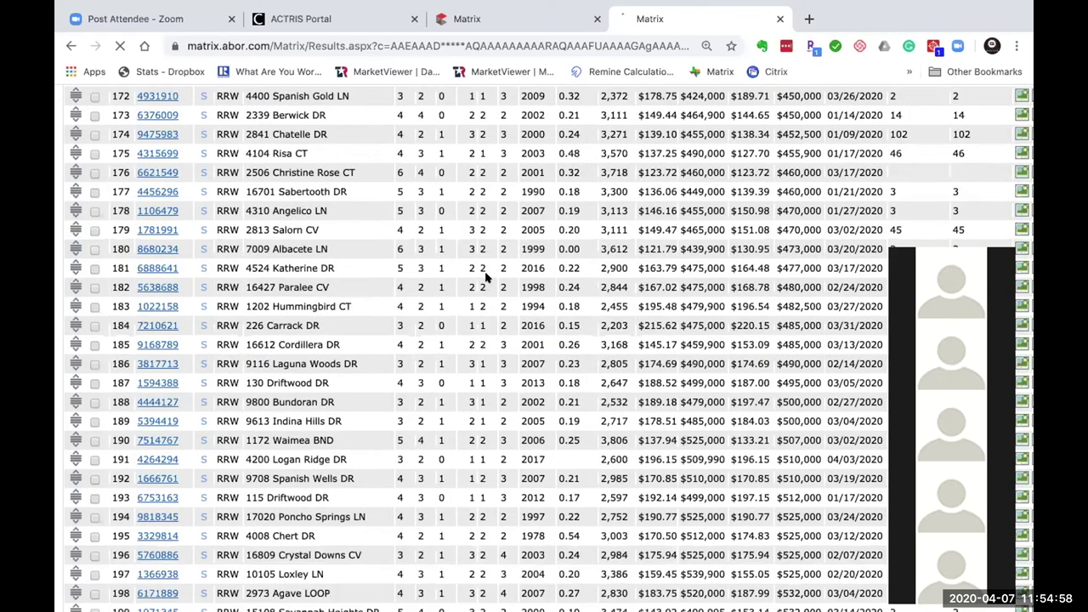
pyautogui.scroll(-4, 486, 277)
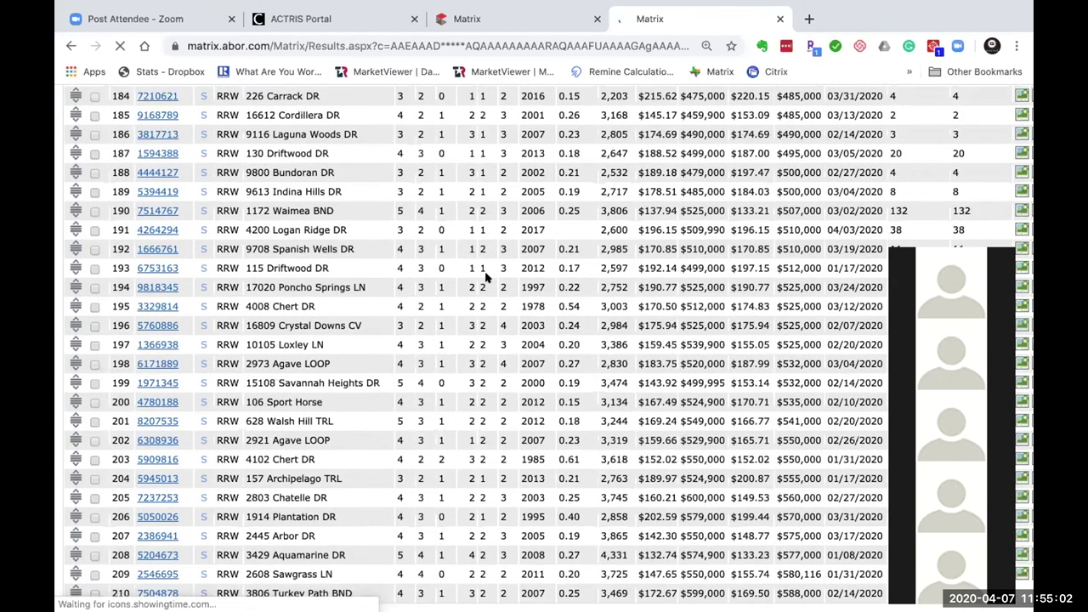
pyautogui.scroll(-3, 486, 277)
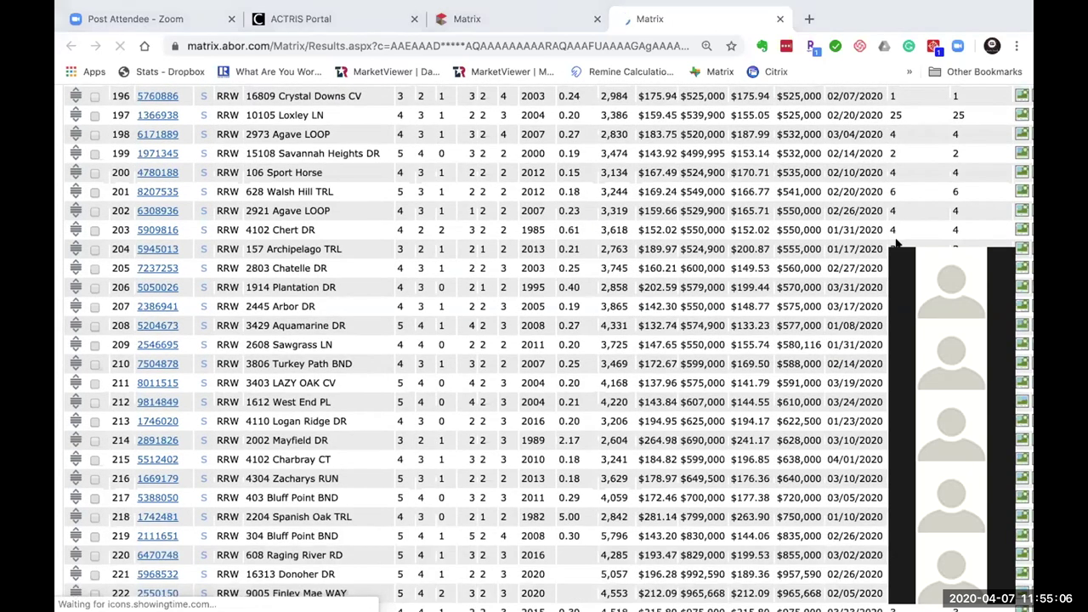
pyautogui.scroll(-3, 595, 463)
pyautogui.scroll(1, 595, 463)
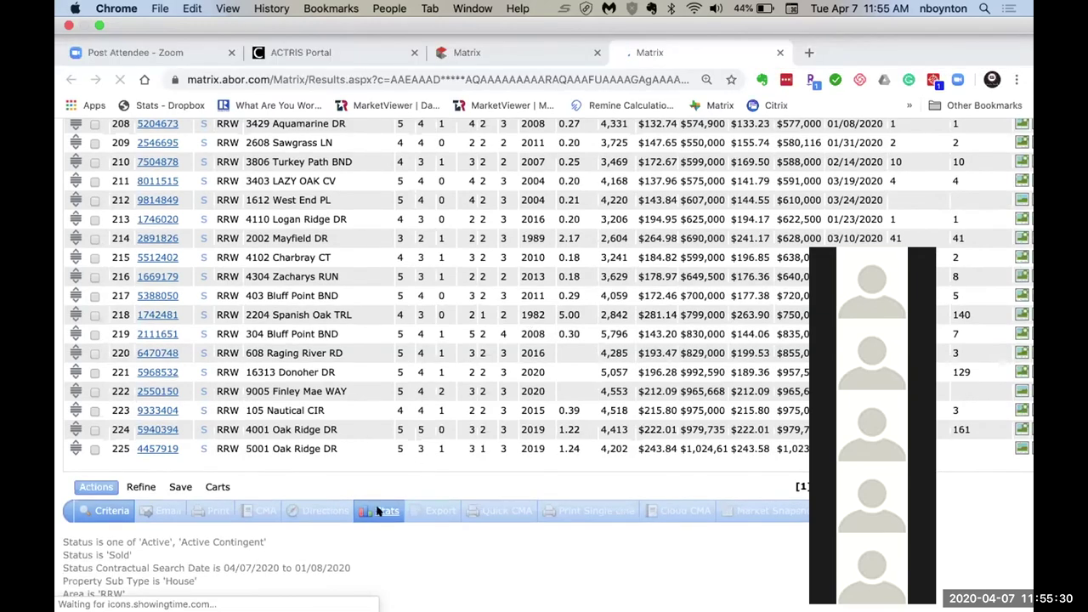
# Generate the tabular statistics for the RRW house results again and break the report down by #Bedrooms.
pyautogui.click(379, 512)
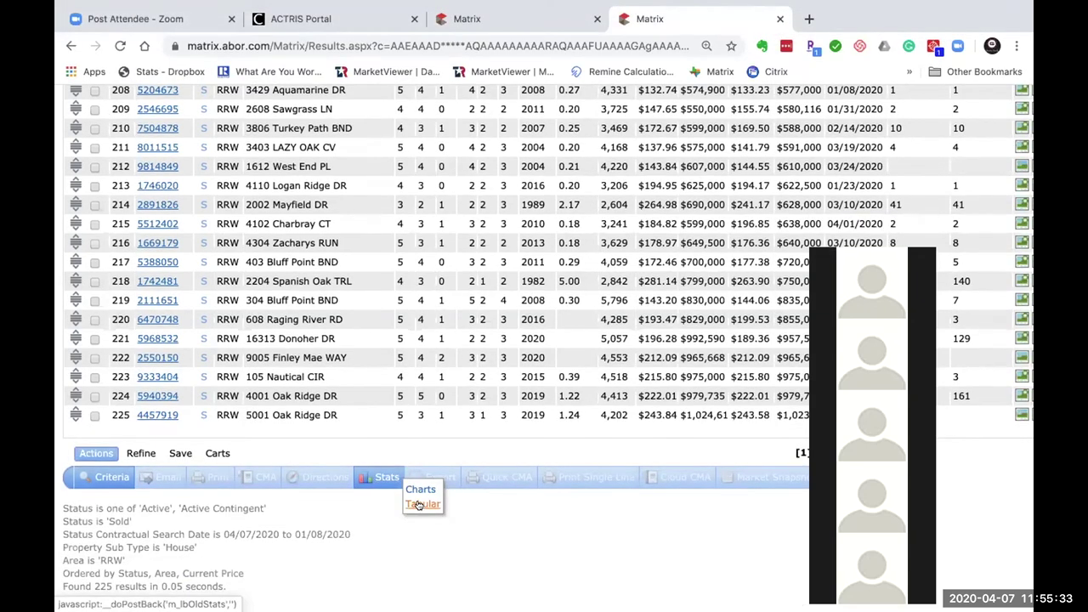
pyautogui.click(420, 504)
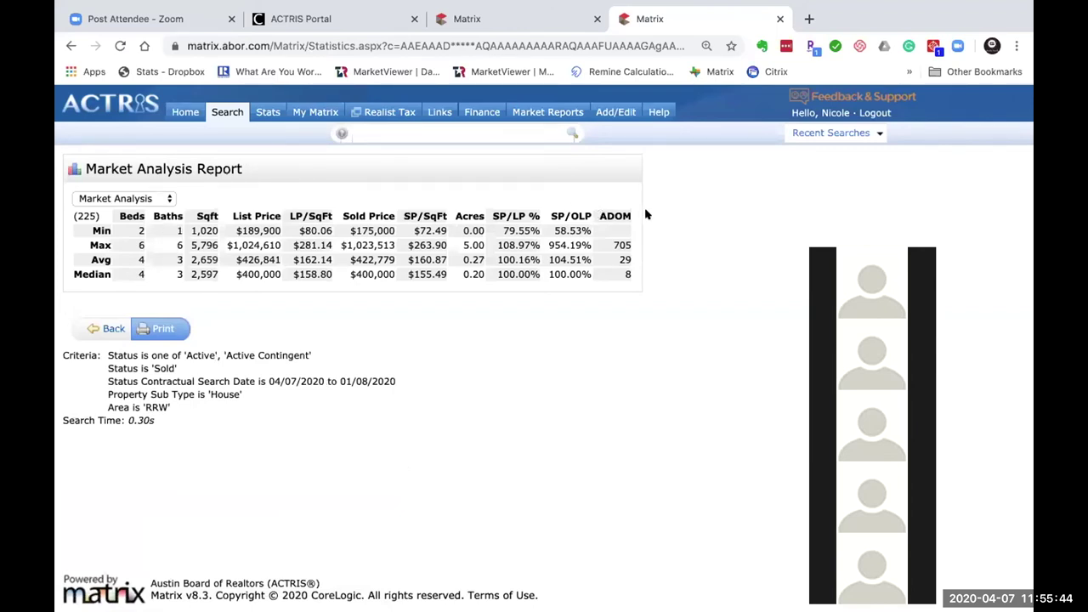
pyautogui.click(136, 199)
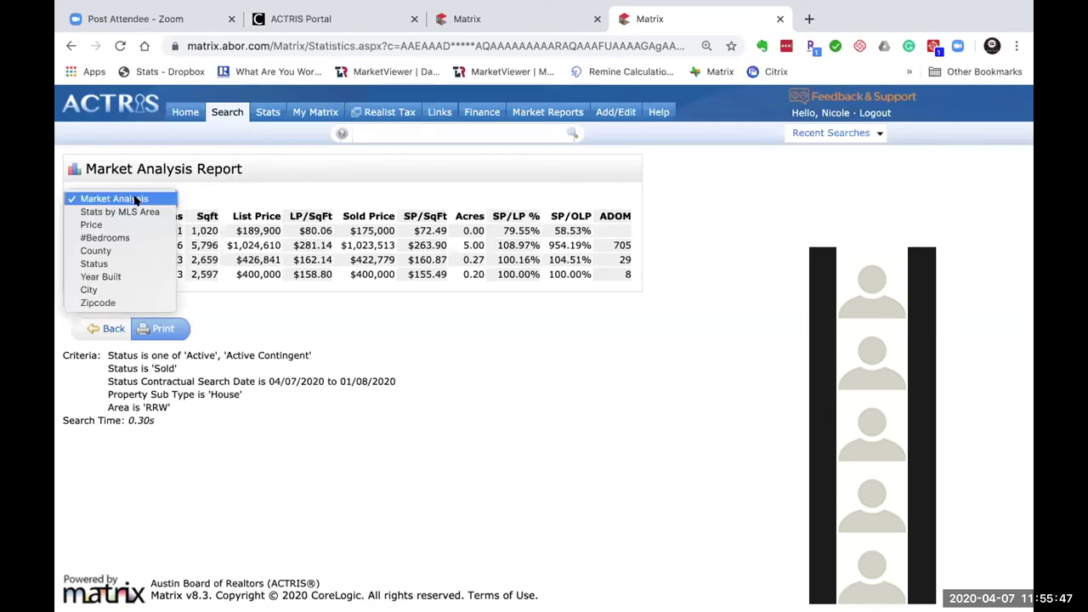
pyautogui.click(141, 238)
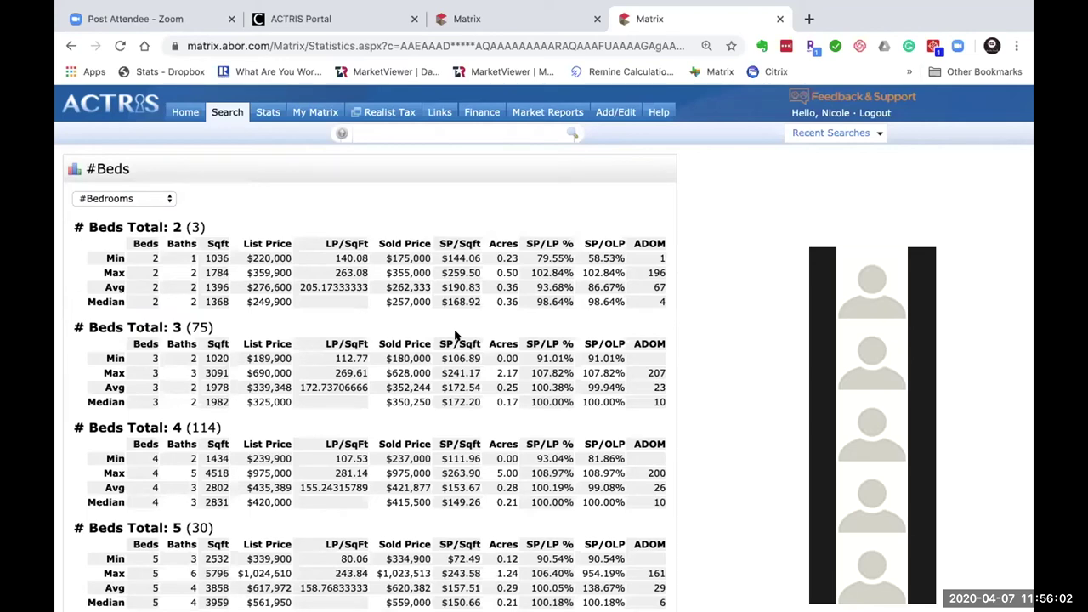
pyautogui.scroll(-3, 454, 335)
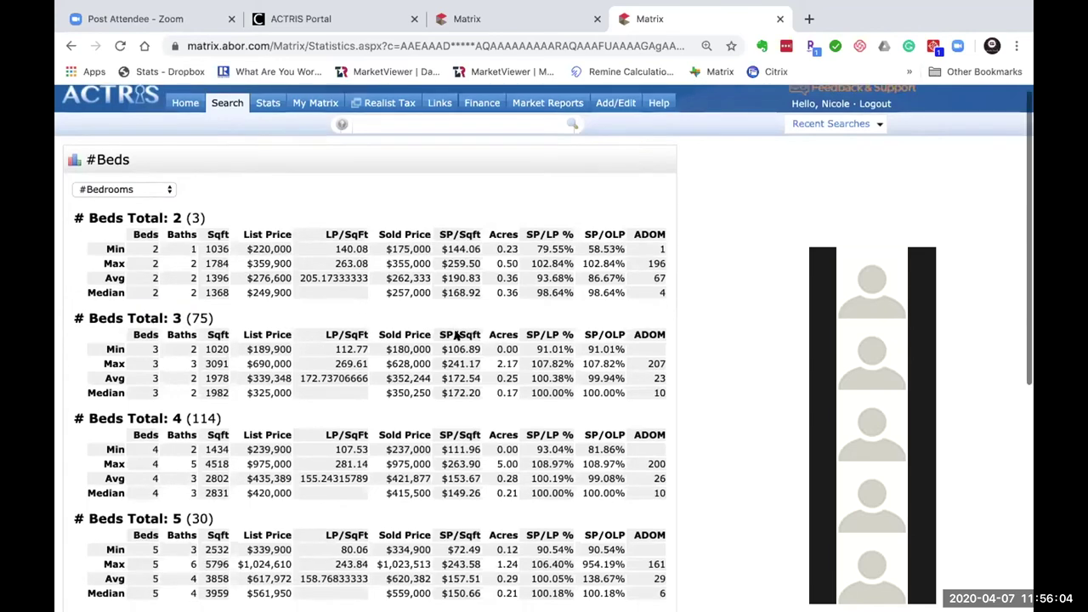